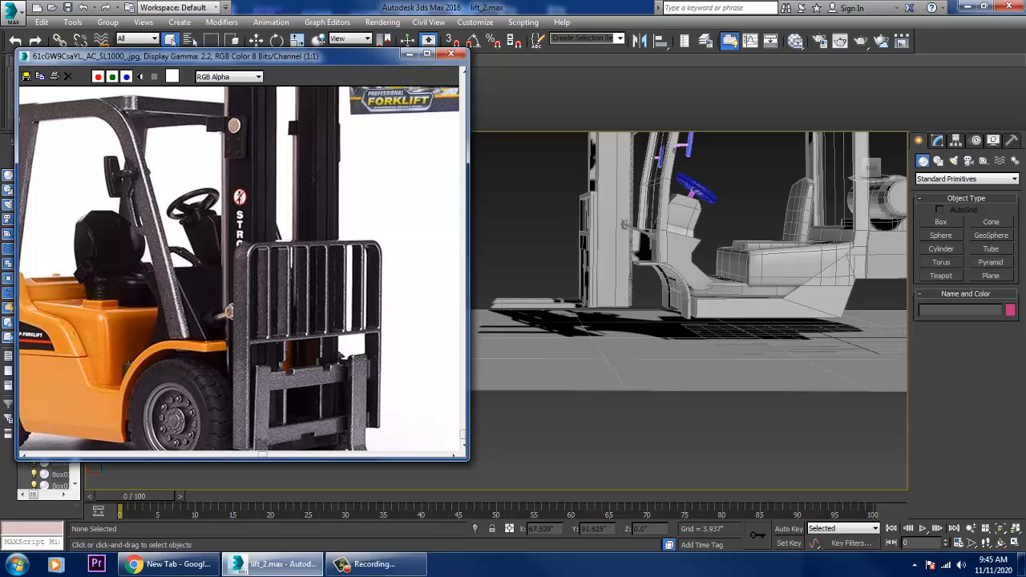
# - Select the steering wheel in the forklift cab and isolate it from the rest of the model
pyautogui.moveTo(350, 346); pyautogui.dragTo(326, 279, button='middle')
pyautogui.keyDown('alt'); pyautogui.moveTo(682, 349); pyautogui.dragTo(733, 358, button='middle'); pyautogui.keyUp('alt')
pyautogui.click(729, 353)
pyautogui.press('z')
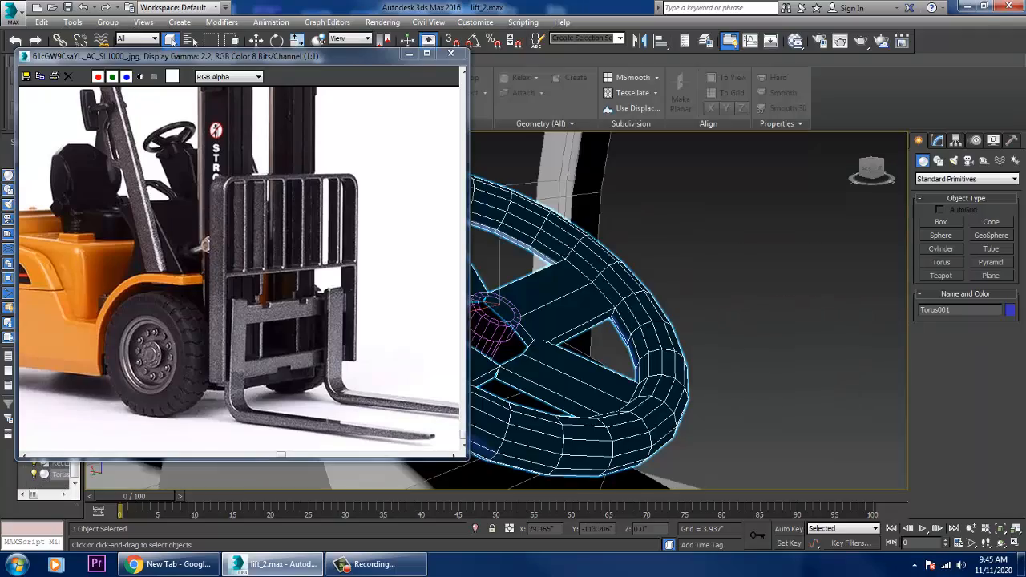
pyautogui.keyDown('alt'); pyautogui.moveTo(681, 353); pyautogui.dragTo(714, 330, button='middle'); pyautogui.keyUp('alt')
pyautogui.scroll(4, 706, 329)
pyautogui.press('w')
pyautogui.scroll(3, 705, 329)
pyautogui.keyDown('alt'); pyautogui.moveTo(740, 367); pyautogui.dragTo(766, 458, button='middle'); pyautogui.keyUp('alt')
pyautogui.hotkey('alt', 'q')
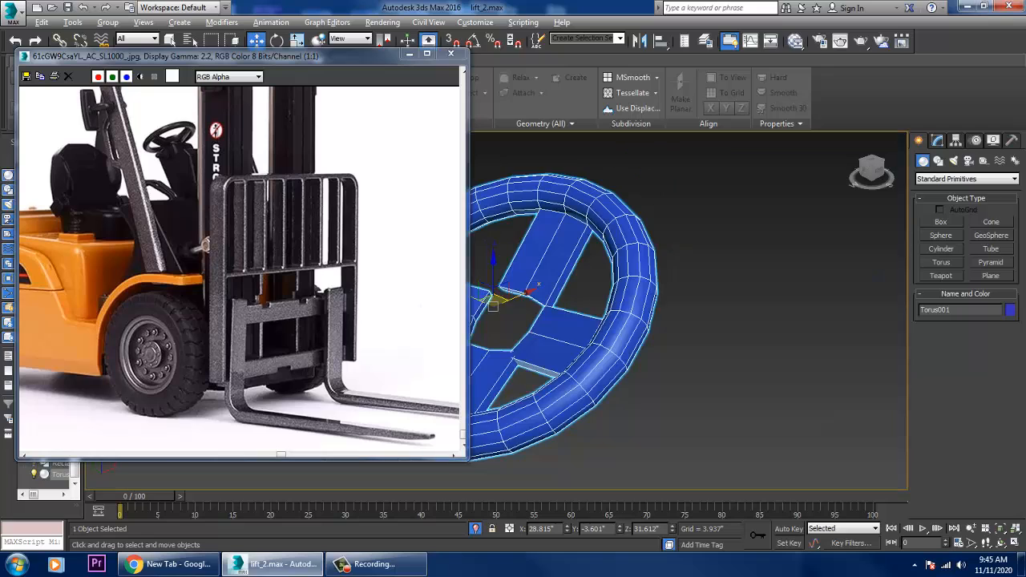
# - Select the thin end polygons of all four steering wheel spokes around the central opening and delete them
pyautogui.keyDown('alt'); pyautogui.moveTo(536, 248); pyautogui.dragTo(695, 311, button='middle'); pyautogui.keyUp('alt')
pyautogui.scroll(3, 742, 336)
pyautogui.rightClick(721, 258)
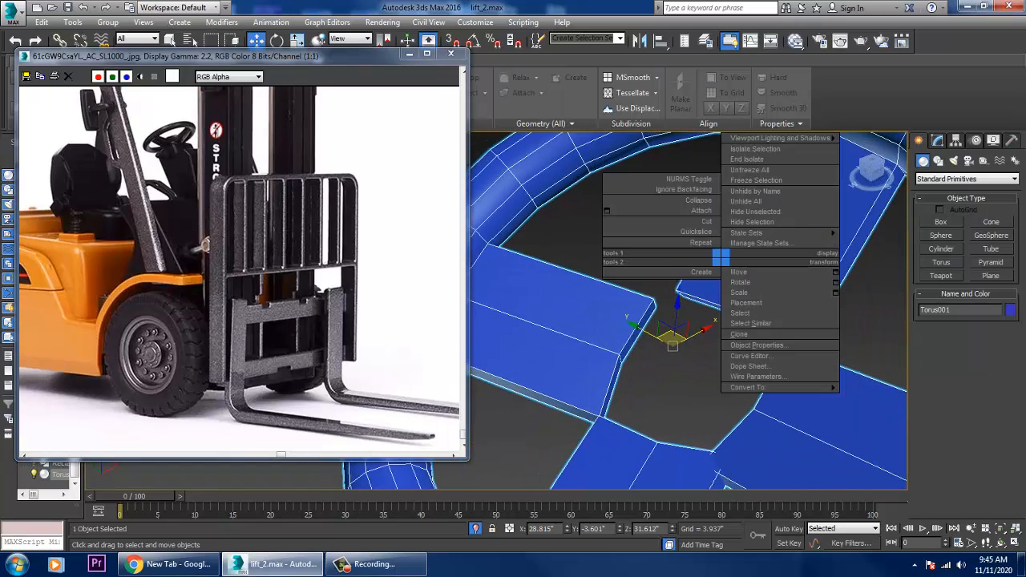
pyautogui.press('4')
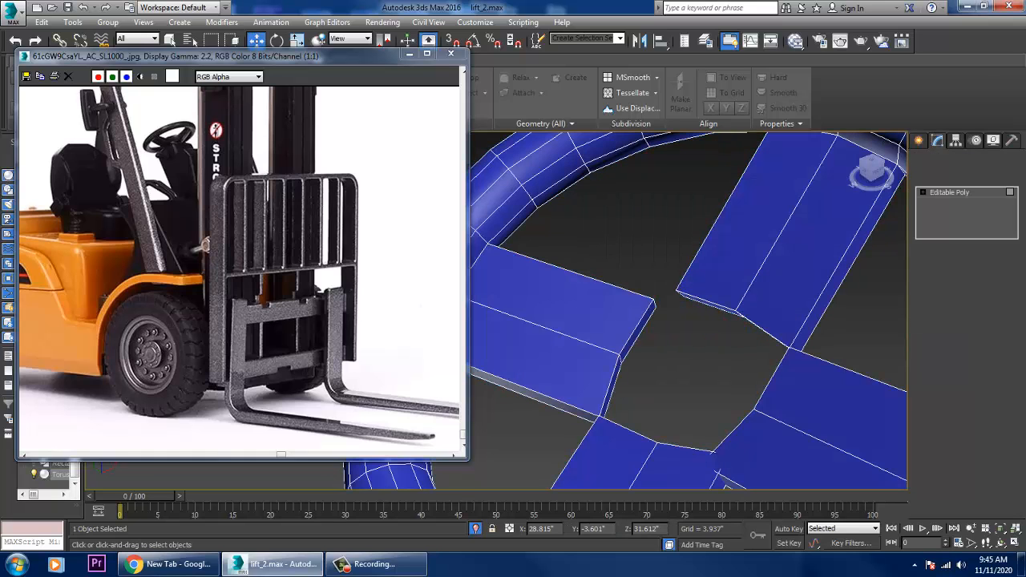
pyautogui.keyDown('alt'); pyautogui.moveTo(695, 321); pyautogui.dragTo(641, 324, button='middle'); pyautogui.keyUp('alt')
pyautogui.keyDown('ctrl'); pyautogui.click(594, 377); pyautogui.keyUp('ctrl')
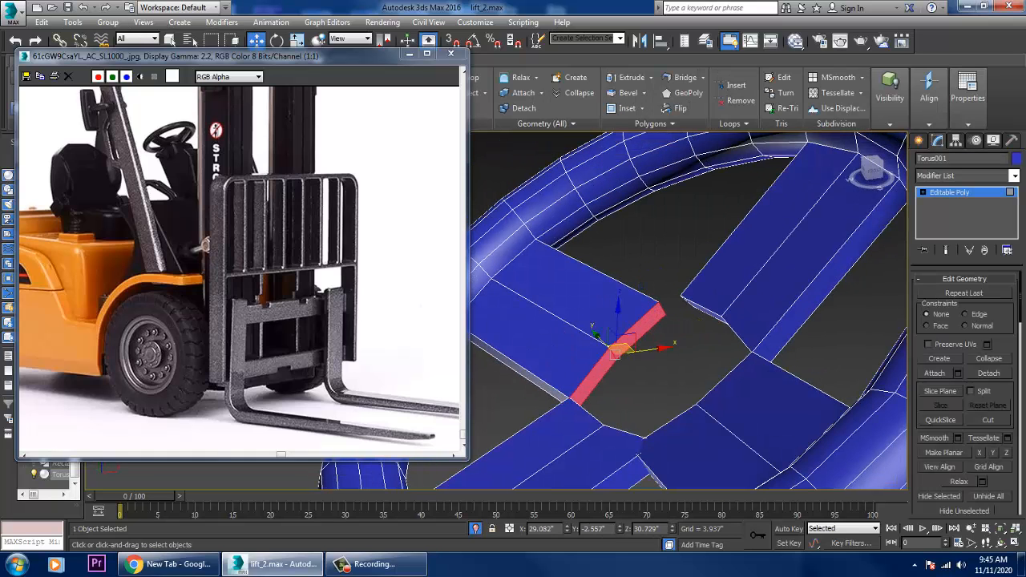
pyautogui.keyDown('alt'); pyautogui.moveTo(597, 375); pyautogui.dragTo(673, 340, button='middle'); pyautogui.keyUp('alt')
pyautogui.keyDown('ctrl'); pyautogui.click(681, 290); pyautogui.keyUp('ctrl')
pyautogui.keyDown('ctrl'); pyautogui.click(746, 291); pyautogui.keyUp('ctrl')
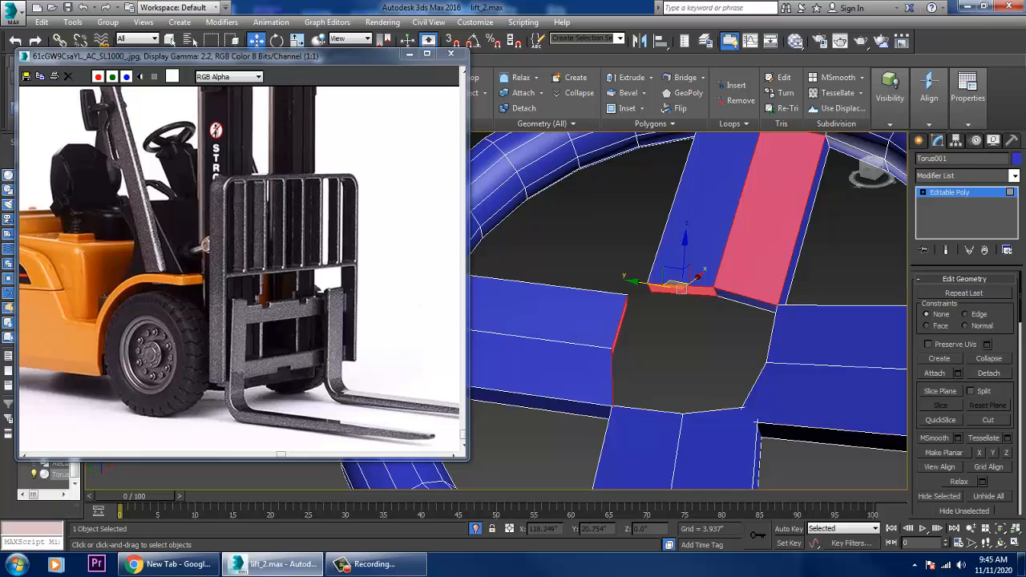
pyautogui.keyDown('ctrl'); pyautogui.click(746, 291); pyautogui.keyUp('ctrl')
pyautogui.keyDown('ctrl'); pyautogui.click(748, 301); pyautogui.keyUp('ctrl')
pyautogui.keyDown('alt'); pyautogui.moveTo(749, 303); pyautogui.dragTo(833, 314, button='middle'); pyautogui.keyUp('alt')
pyautogui.keyDown('ctrl'); pyautogui.click(730, 283); pyautogui.keyUp('ctrl')
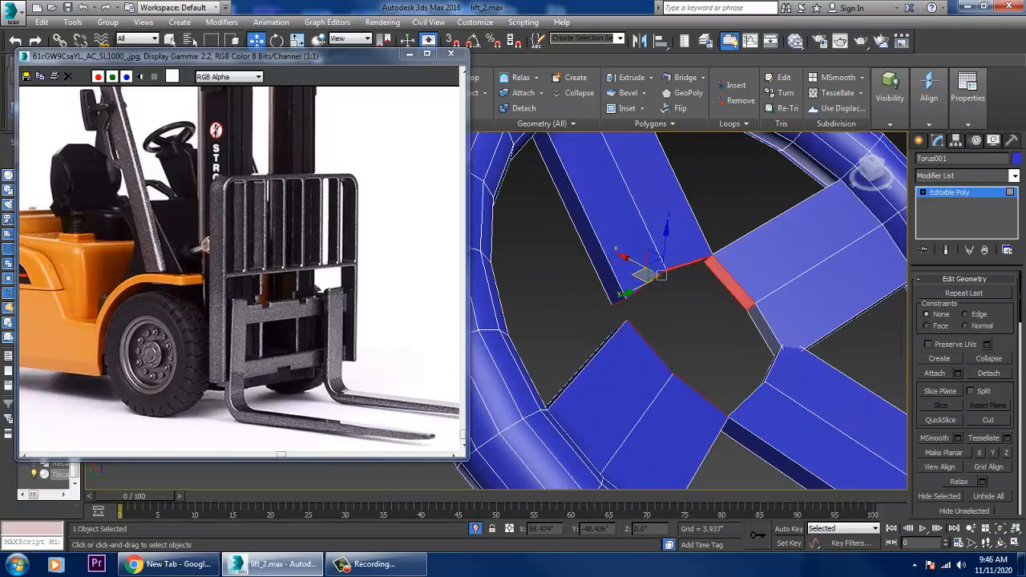
pyautogui.keyDown('alt'); pyautogui.moveTo(766, 327); pyautogui.dragTo(833, 332, button='middle'); pyautogui.keyUp('alt')
pyautogui.keyDown('ctrl'); pyautogui.click(754, 322); pyautogui.keyUp('ctrl')
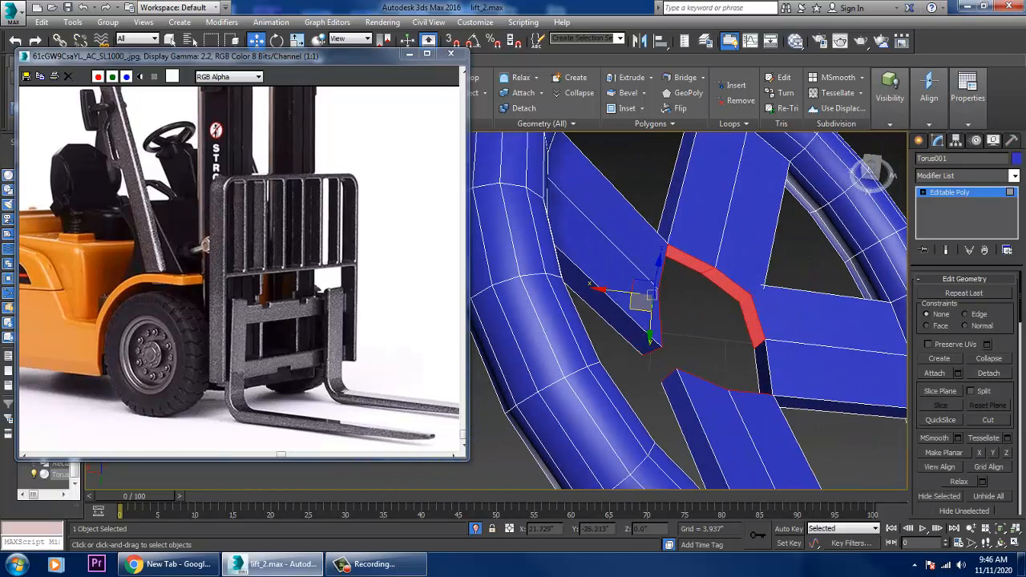
pyautogui.press('Delete')
# - Weld the upper pair of vertices between the two nearest adjacent spokes with a weld threshold of 160.924"
pyautogui.keyDown('alt'); pyautogui.moveTo(753, 293); pyautogui.dragTo(752, 273, button='middle'); pyautogui.keyUp('alt')
pyautogui.scroll(3, 752, 339)
pyautogui.press('1')
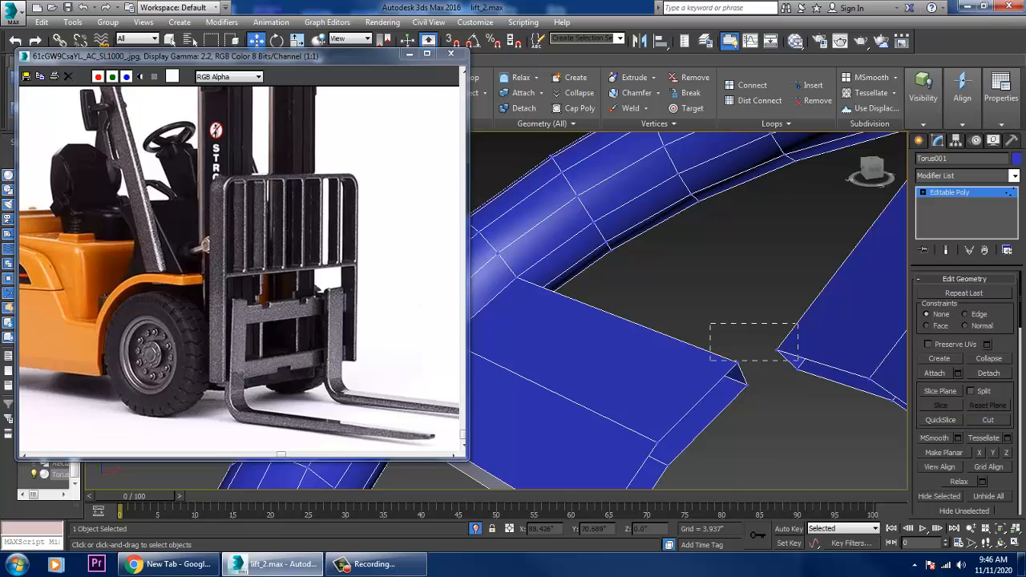
pyautogui.moveTo(789, 367); pyautogui.dragTo(789, 367)
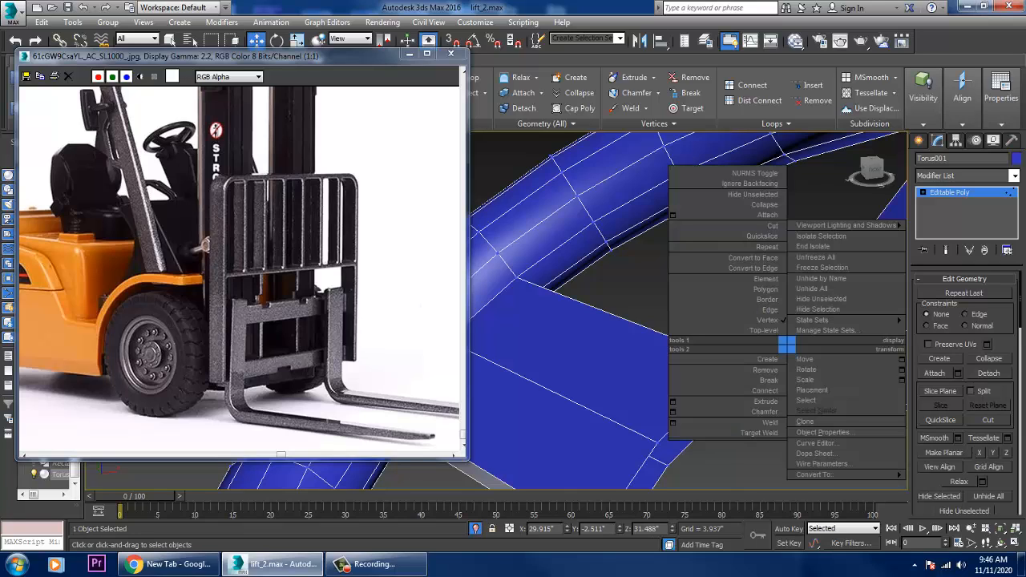
pyautogui.rightClick(787, 344)
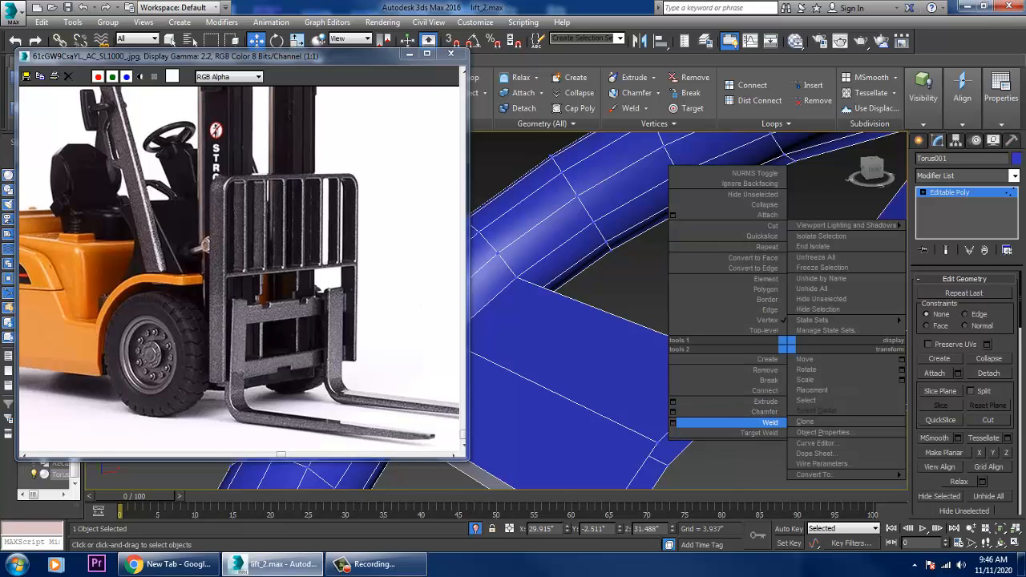
pyautogui.click(770, 422)
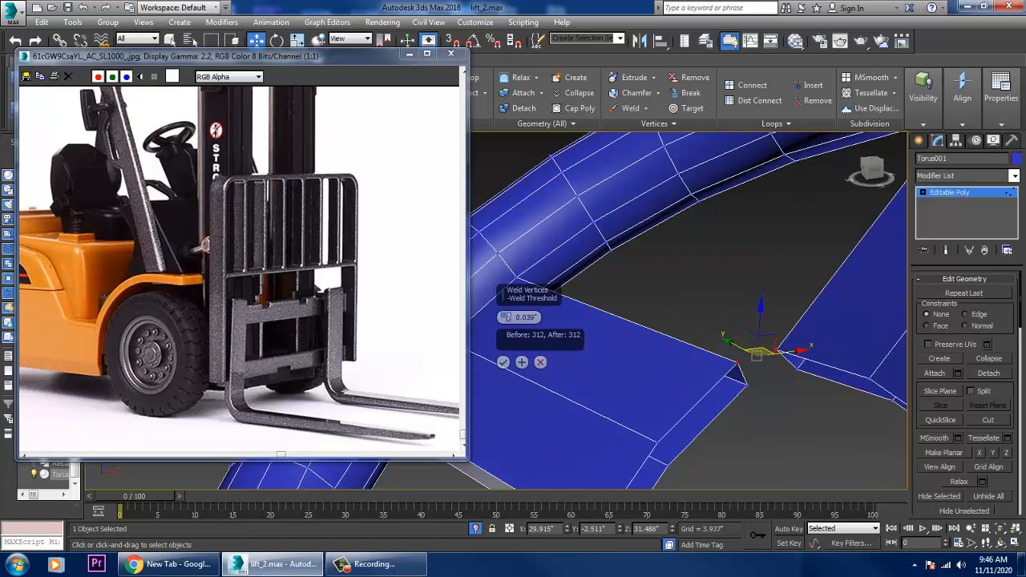
pyautogui.moveTo(505, 318); pyautogui.dragTo(505, 317)
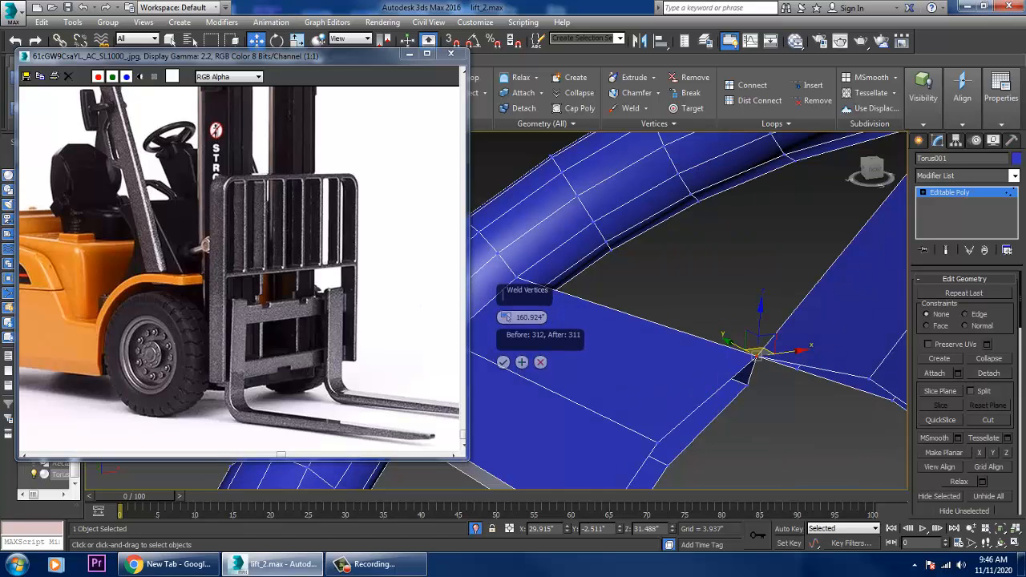
pyautogui.press('Return')
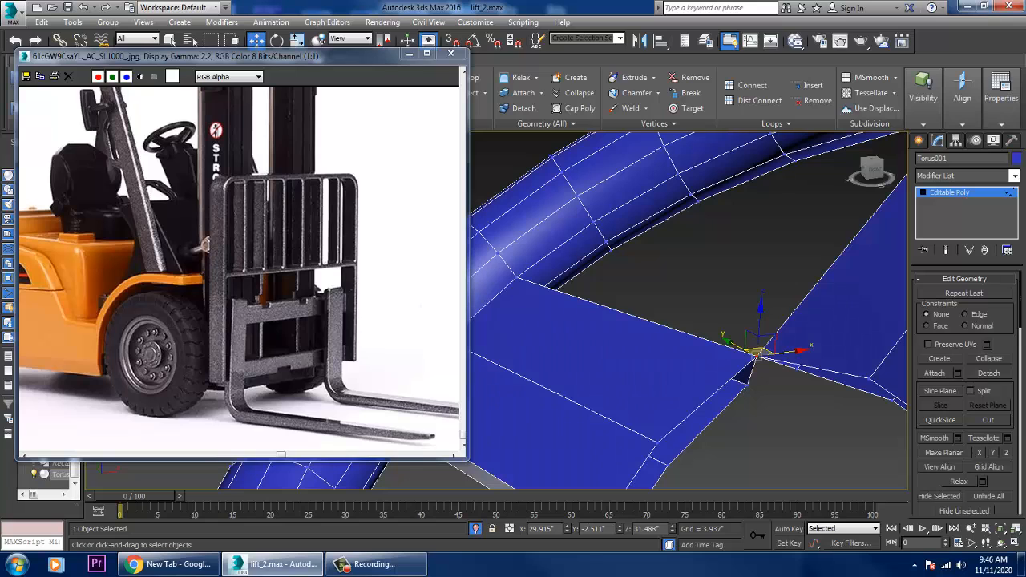
# - Weld the lower pair of vertices at the same corner between the two spokes
pyautogui.moveTo(809, 363); pyautogui.dragTo(808, 361)
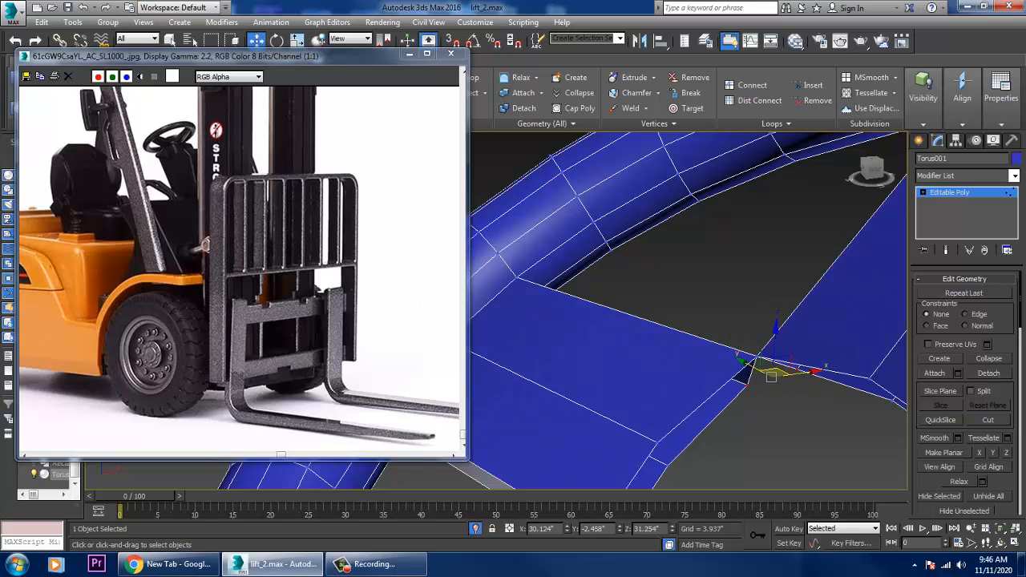
pyautogui.rightClick(792, 360)
pyautogui.click(774, 440)
# - Weld the upper and lower vertex pairs at the second spoke corner around the central opening
pyautogui.keyDown('alt'); pyautogui.moveTo(681, 360); pyautogui.dragTo(810, 376, button='middle'); pyautogui.keyUp('alt')
pyautogui.scroll(2, 774, 359)
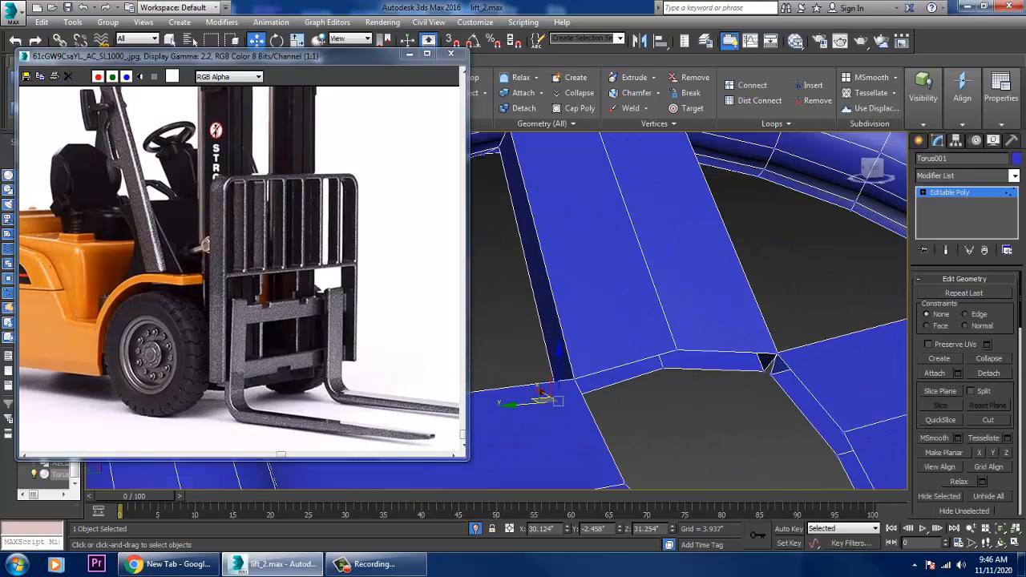
pyautogui.moveTo(791, 351); pyautogui.dragTo(791, 359)
pyautogui.rightClick(782, 351)
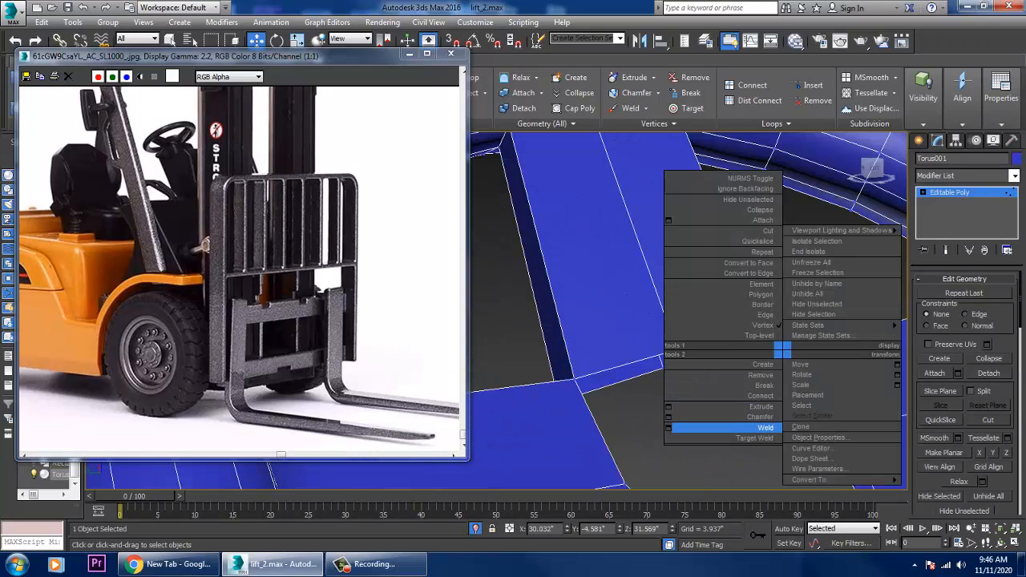
pyautogui.click(766, 428)
pyautogui.moveTo(786, 364); pyautogui.dragTo(785, 366)
pyautogui.rightClick(769, 367)
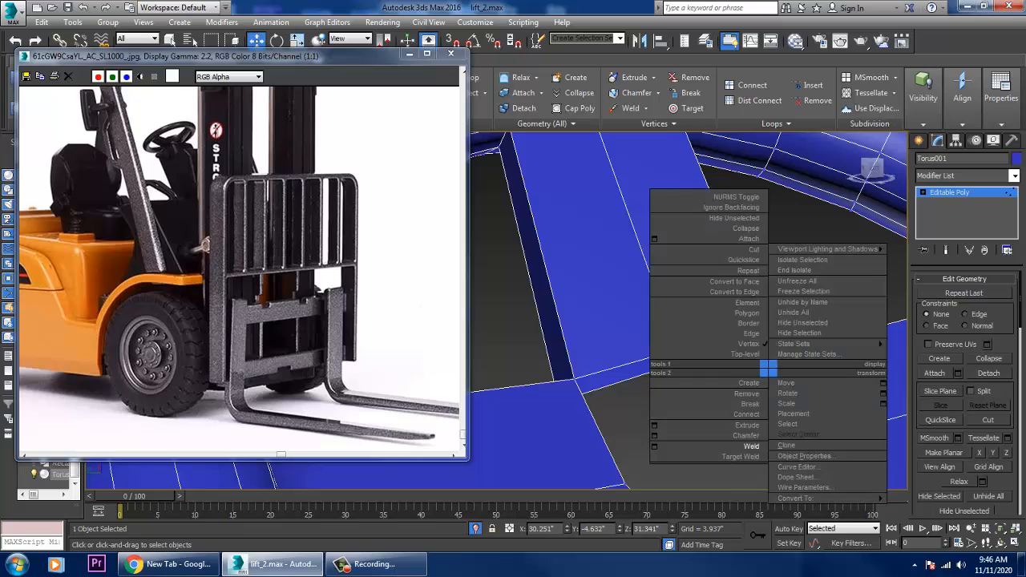
pyautogui.click(753, 446)
# - Weld both vertex pairs at the third spoke corner, using wireframe display to reach the hidden vertices
pyautogui.keyDown('alt'); pyautogui.moveTo(749, 433); pyautogui.dragTo(781, 437, button='middle'); pyautogui.keyUp('alt')
pyautogui.keyDown('alt'); pyautogui.moveTo(768, 370); pyautogui.dragTo(633, 394, button='middle'); pyautogui.keyUp('alt')
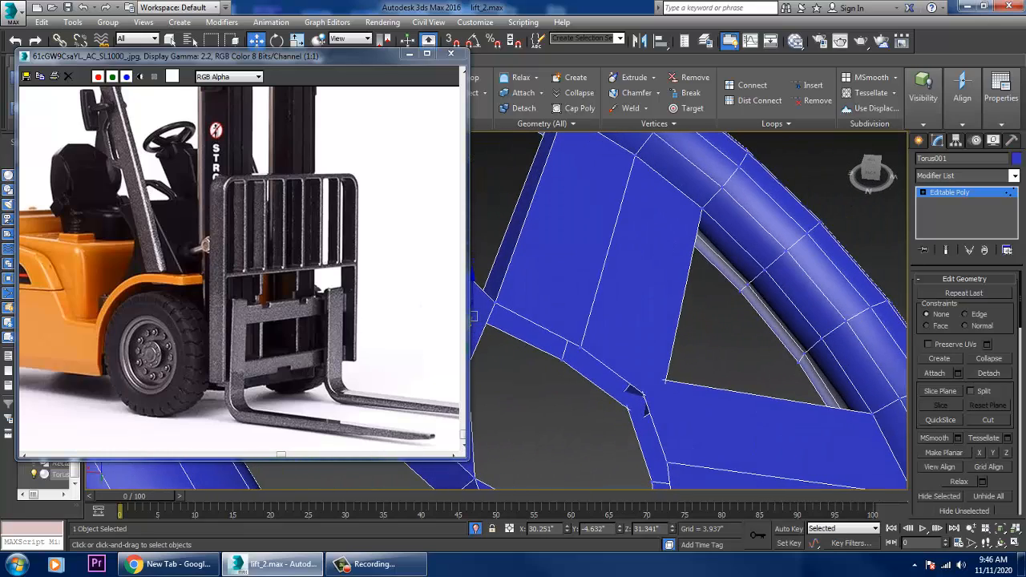
pyautogui.press('F3')
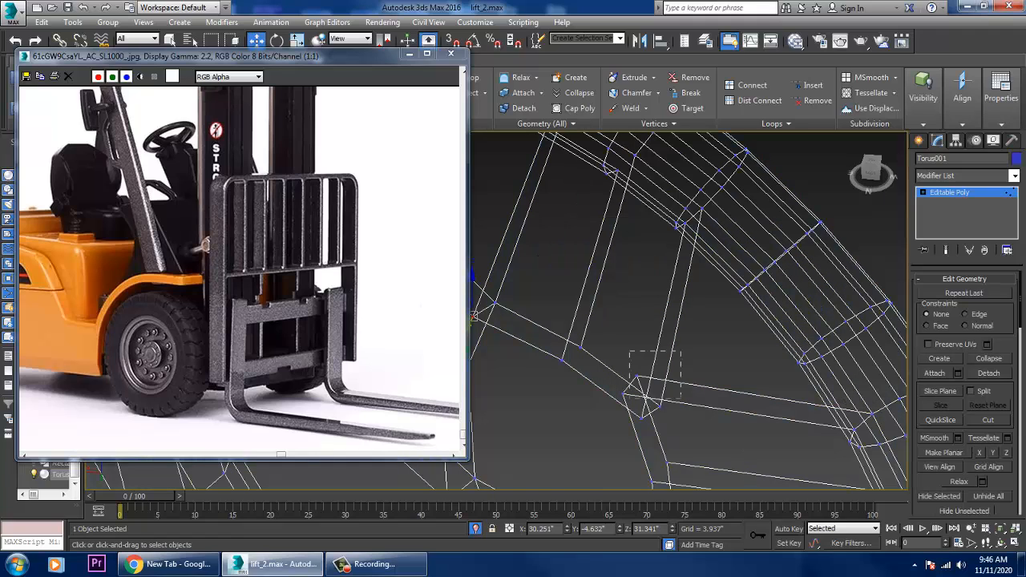
pyautogui.moveTo(629, 350); pyautogui.dragTo(690, 411)
pyautogui.rightClick(650, 403)
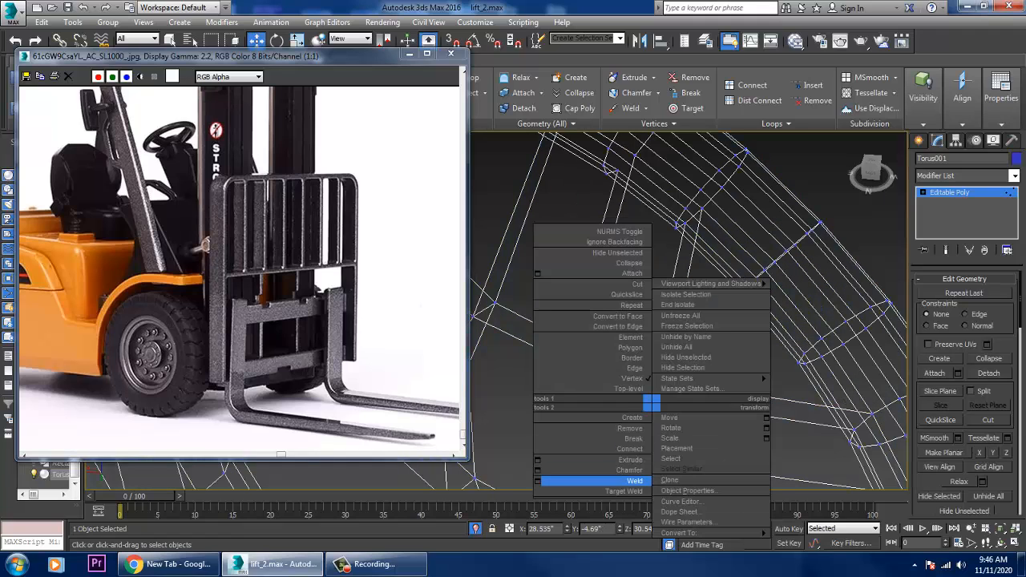
pyautogui.click(628, 481)
pyautogui.moveTo(649, 390); pyautogui.dragTo(650, 409)
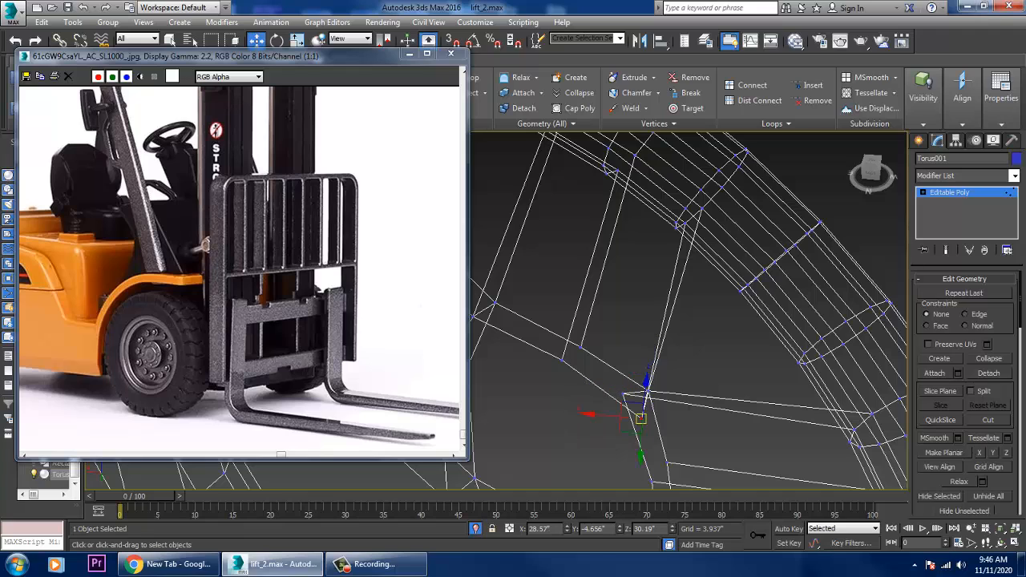
pyautogui.rightClick(616, 430)
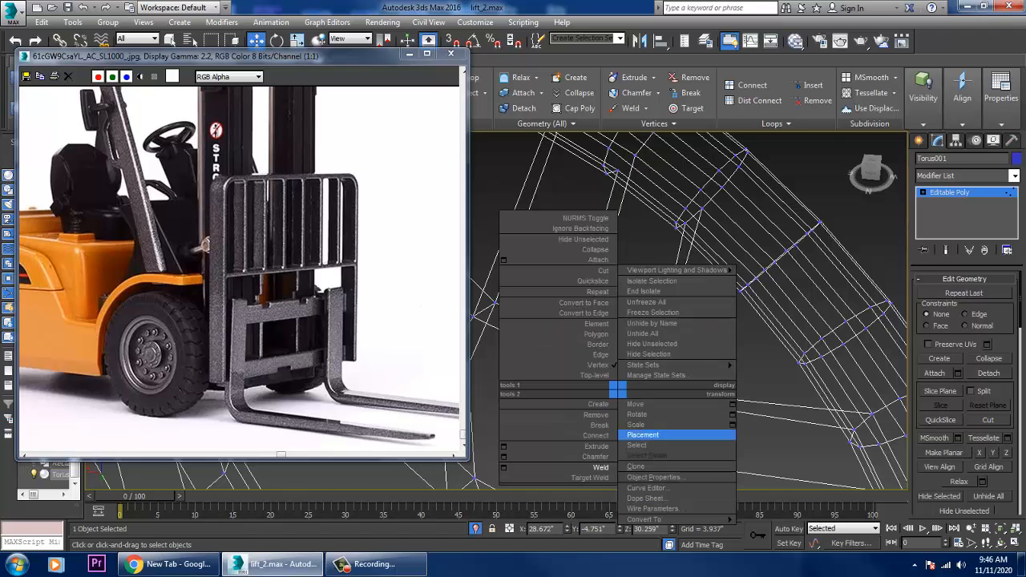
pyautogui.click(588, 467)
# - Weld both vertex pairs at the last spoke corner and return the view to shaded display
pyautogui.keyDown('alt'); pyautogui.moveTo(682, 401); pyautogui.dragTo(425, 405, button='middle'); pyautogui.keyUp('alt')
pyautogui.rightClick(784, 422)
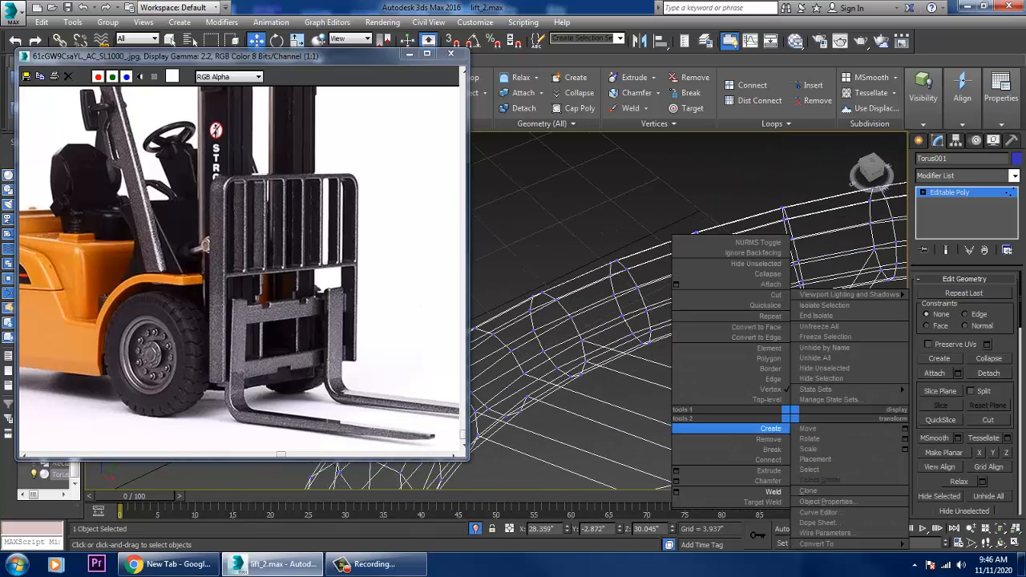
pyautogui.click(735, 493)
pyautogui.moveTo(742, 385); pyautogui.dragTo(787, 408)
pyautogui.rightClick(775, 398)
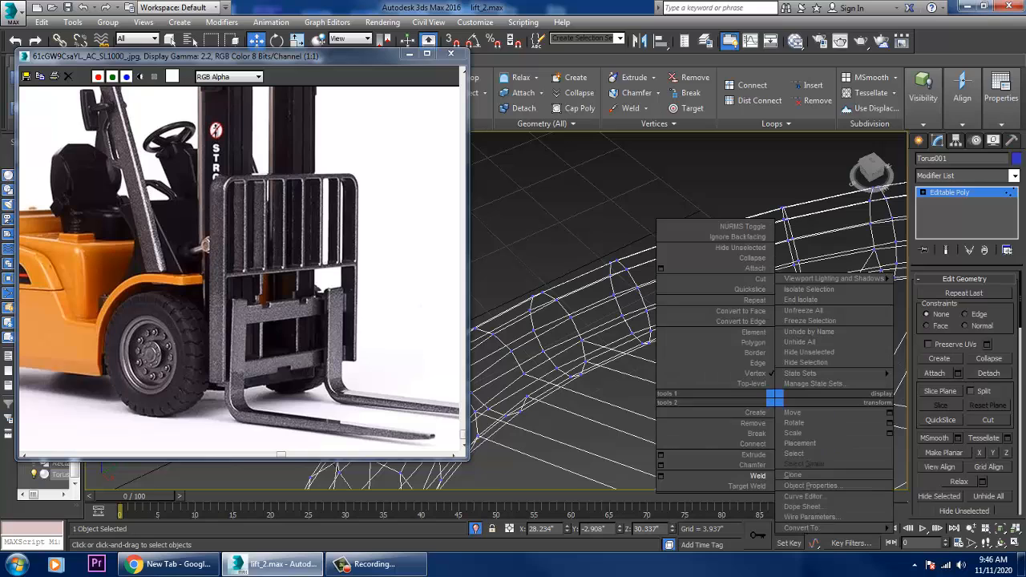
pyautogui.click(741, 476)
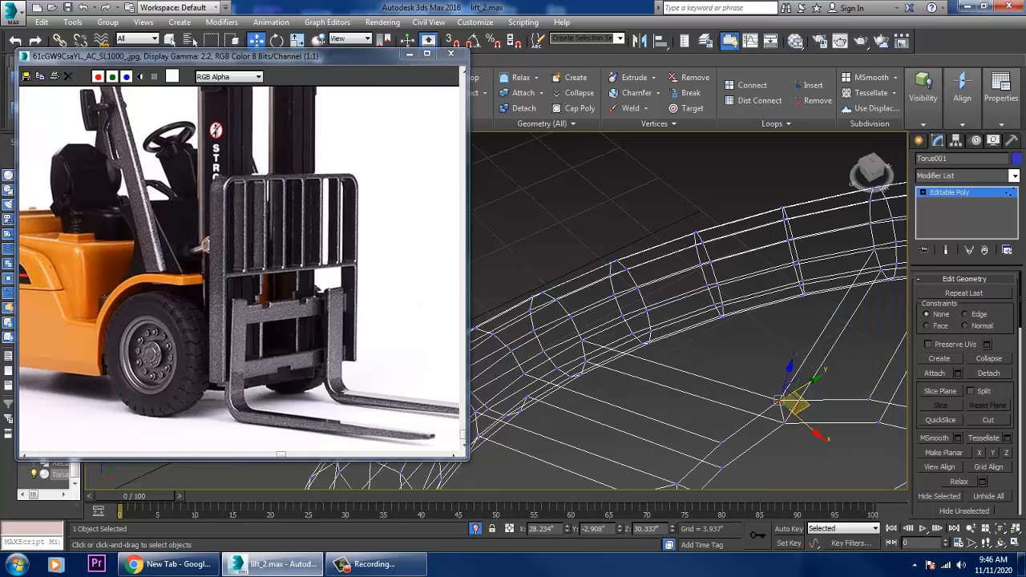
pyautogui.press('F3')
# - Cap the open borders on the upper side and the underside of the steering wheel's central opening
pyautogui.moveTo(745, 449)
pyautogui.keyDown('alt'); pyautogui.mouseDown(button='middle')
pyautogui.moveTo(781, 473)
pyautogui.moveTo(881, 497)
pyautogui.mouseUp(button='middle'); pyautogui.keyUp('alt')
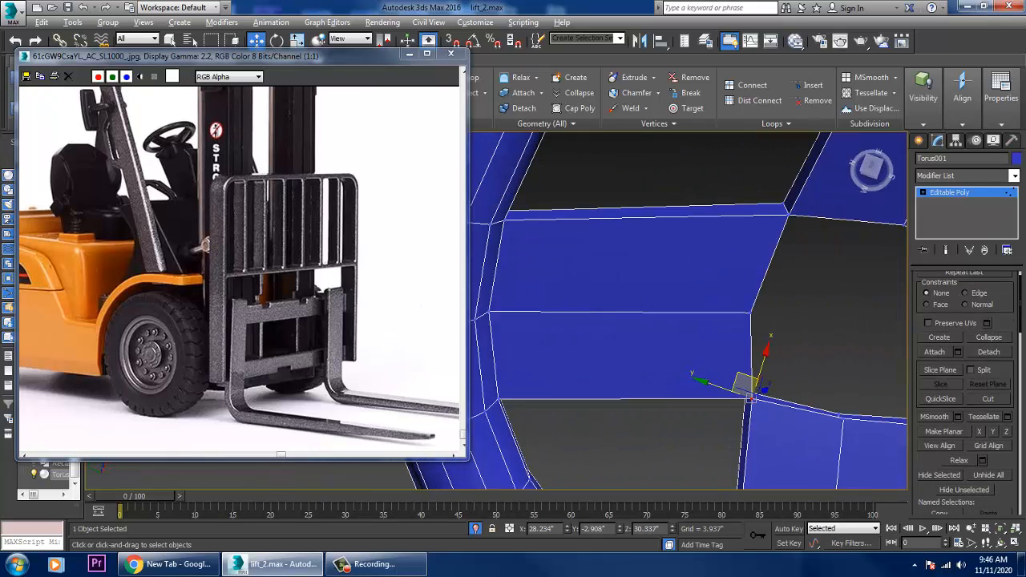
pyautogui.moveTo(841, 449); pyautogui.dragTo(673, 384, button='middle')
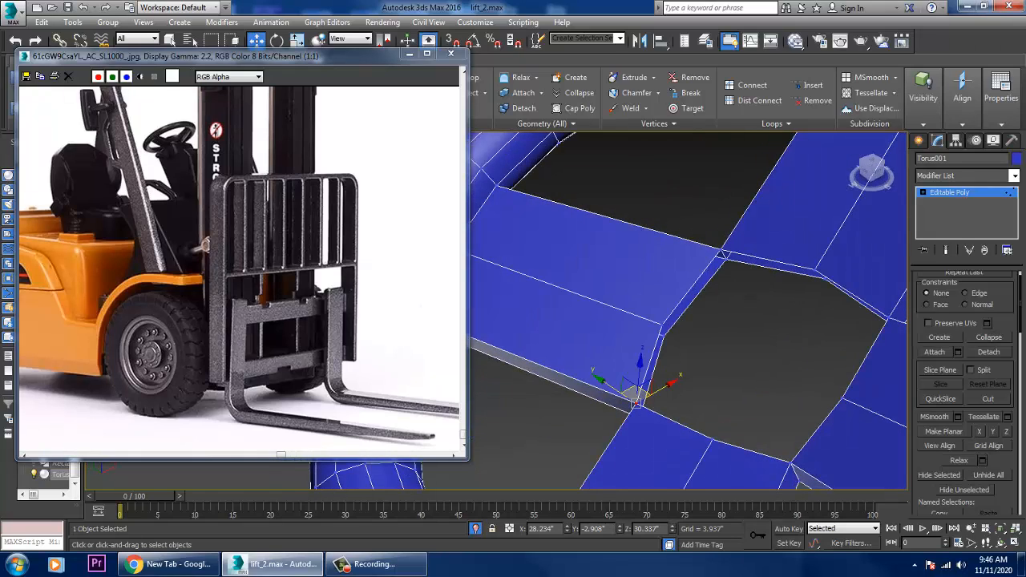
pyautogui.press('1')
pyautogui.press('3')
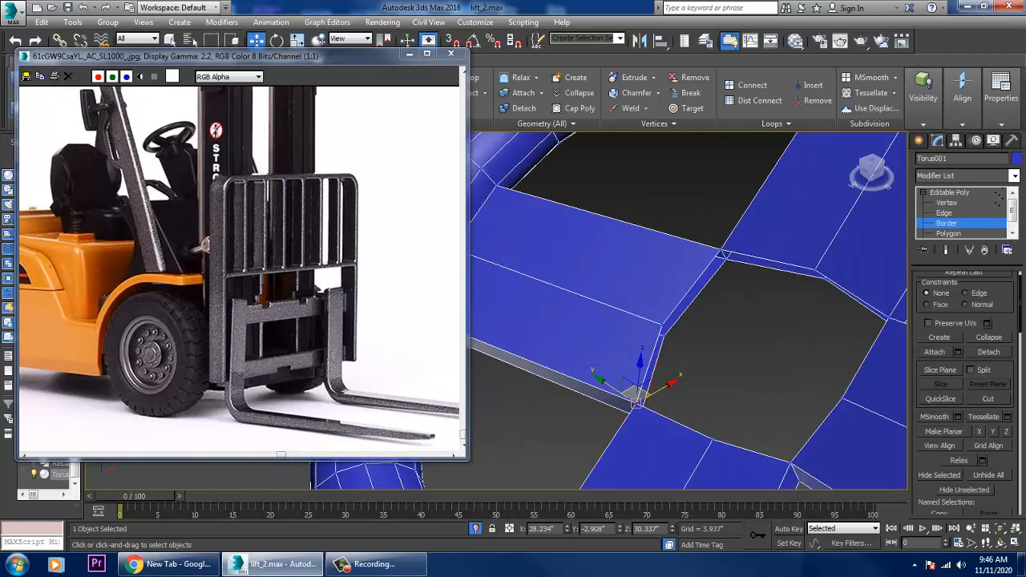
pyautogui.click(722, 253)
pyautogui.rightClick(676, 288)
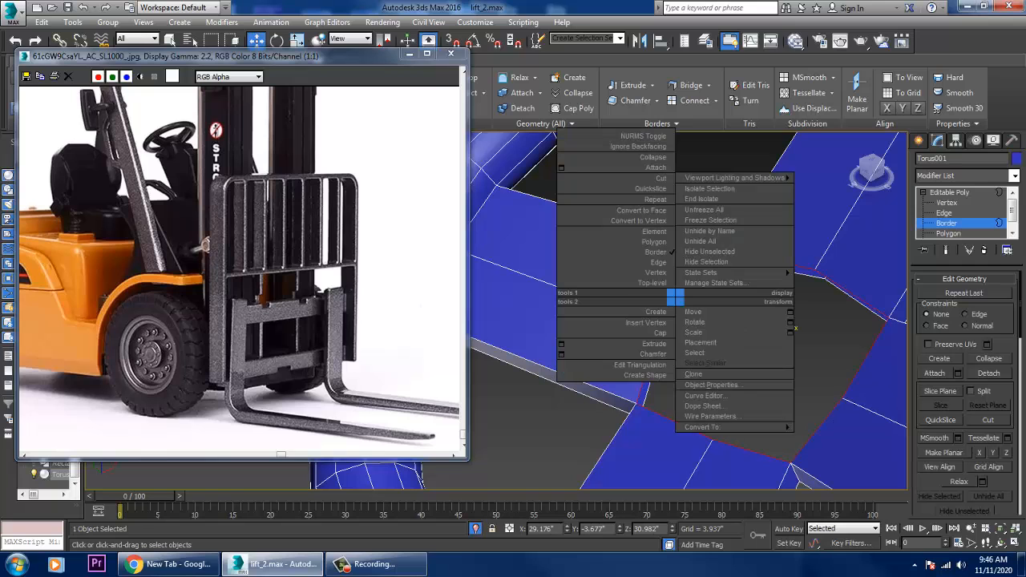
pyautogui.click(609, 333)
pyautogui.keyDown('alt'); pyautogui.moveTo(641, 345); pyautogui.dragTo(691, 232, button='middle'); pyautogui.keyUp('alt')
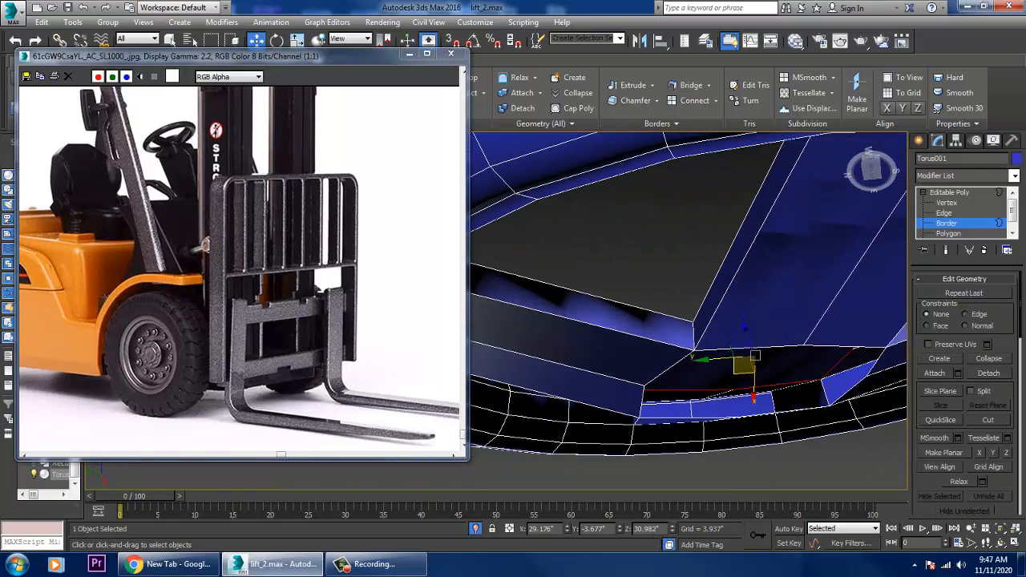
pyautogui.rightClick(771, 351)
pyautogui.click(713, 377)
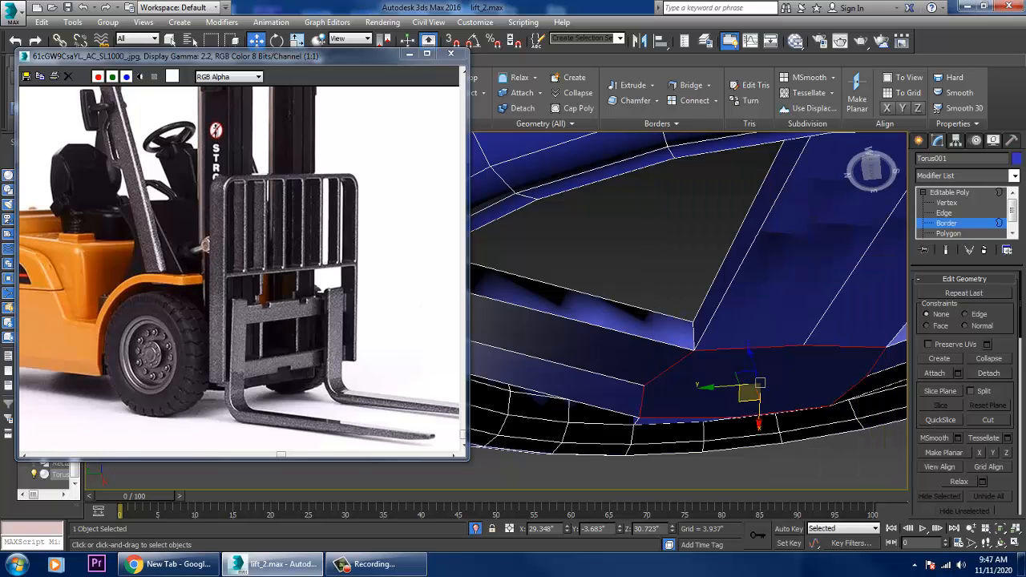
# - End the isolation of the steering wheel to bring back the whole forklift model
pyautogui.rightClick(748, 302)
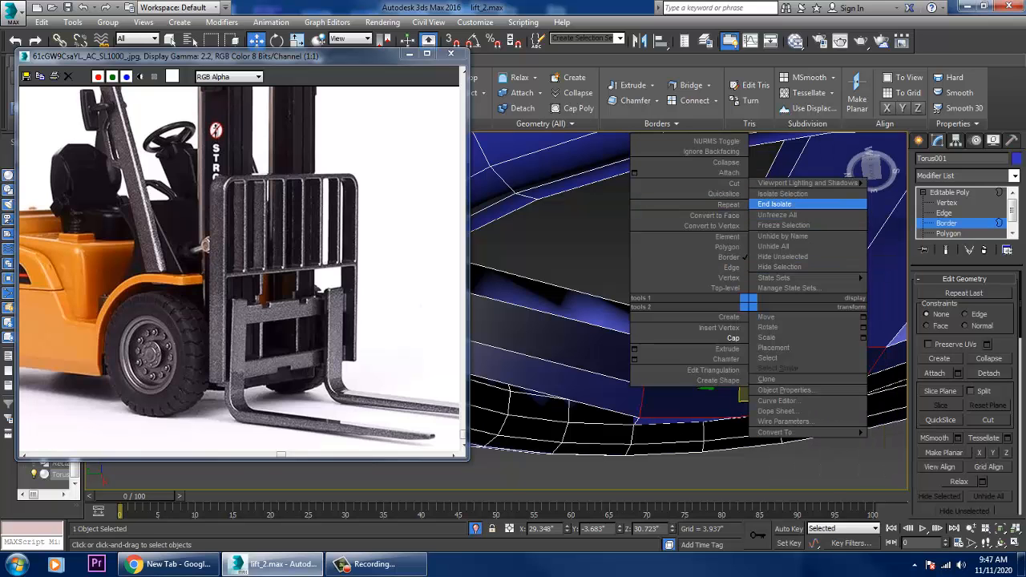
pyautogui.click(774, 203)
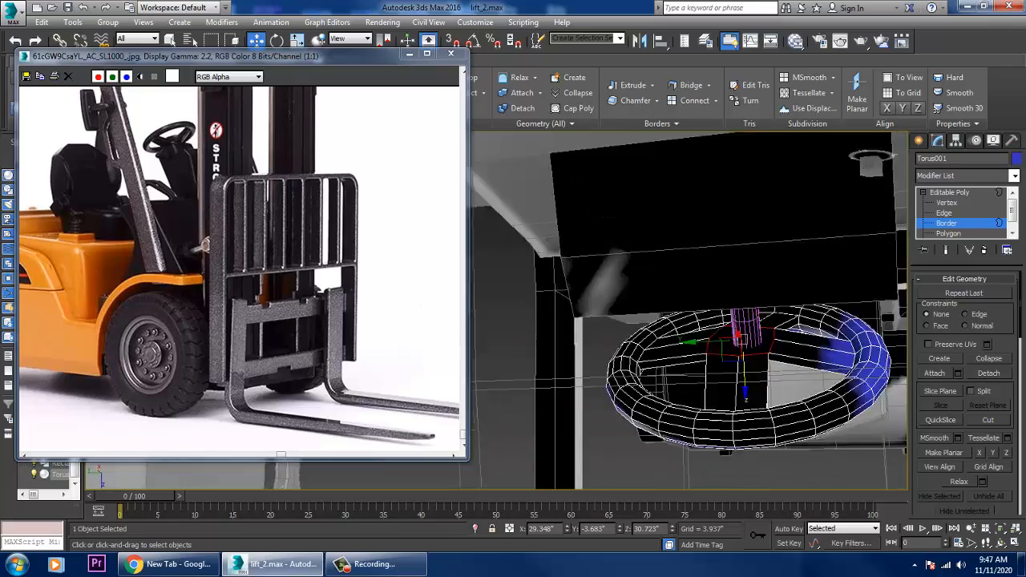
pyautogui.keyDown('alt'); pyautogui.moveTo(753, 352); pyautogui.dragTo(810, 243, button='middle'); pyautogui.keyUp('alt')
pyautogui.scroll(-5, 761, 261)
pyautogui.click(240, 224)
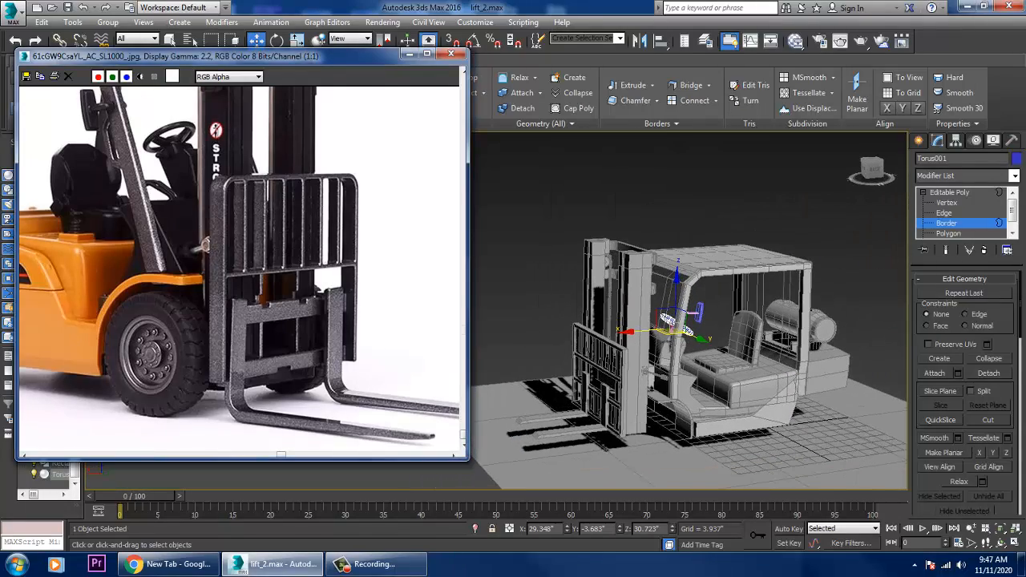
# - Leave border editing on the steering wheel and bring up the front wheel area in the side view
pyautogui.moveTo(240, 224); pyautogui.dragTo(325, 289, button='middle')
pyautogui.click(949, 192)
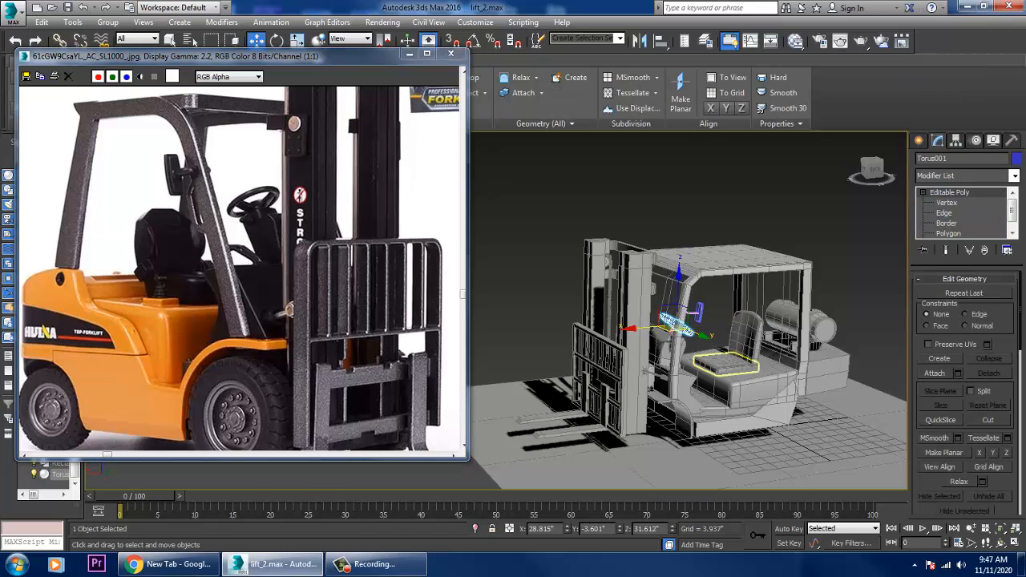
pyautogui.keyDown('alt'); pyautogui.moveTo(745, 346); pyautogui.dragTo(741, 304, button='middle'); pyautogui.keyUp('alt')
pyautogui.hotkey('alt', 'w')
pyautogui.moveTo(789, 257); pyautogui.dragTo(727, 220, button='middle')
pyautogui.hotkey('alt', 'w')
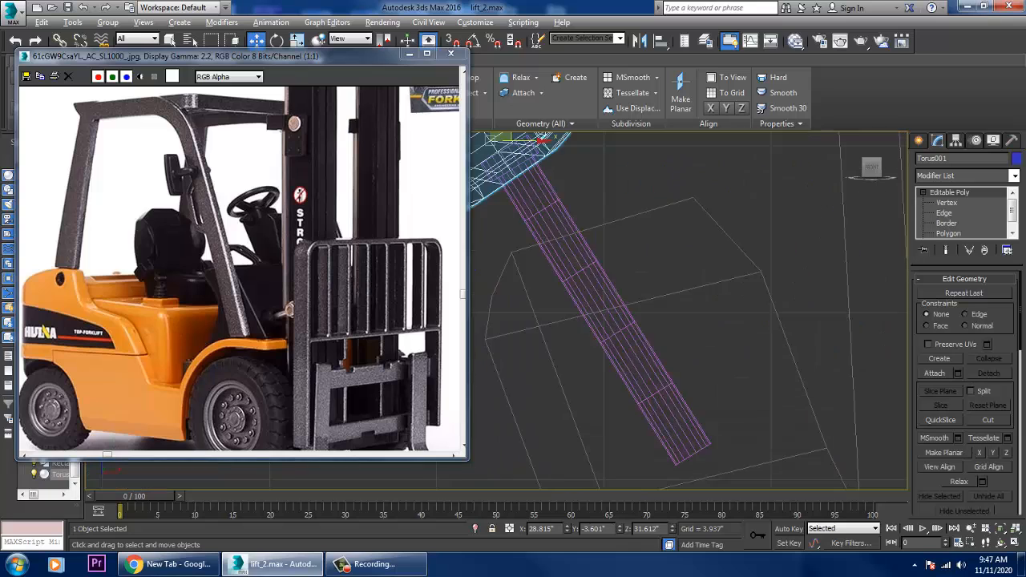
pyautogui.scroll(-10, 737, 349)
pyautogui.moveTo(737, 349); pyautogui.dragTo(702, 259, button='middle')
pyautogui.scroll(5, 719, 310)
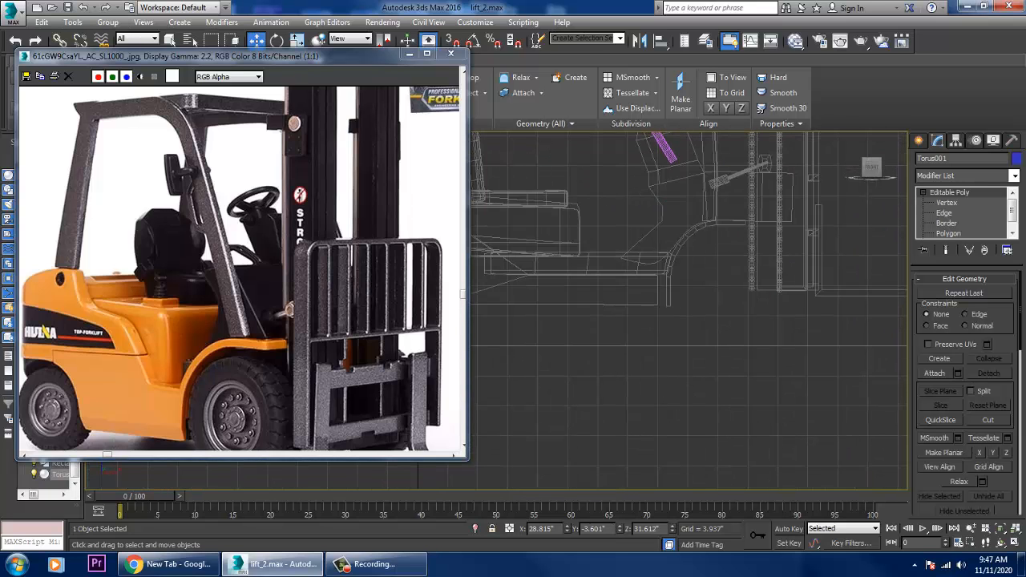
pyautogui.click(918, 140)
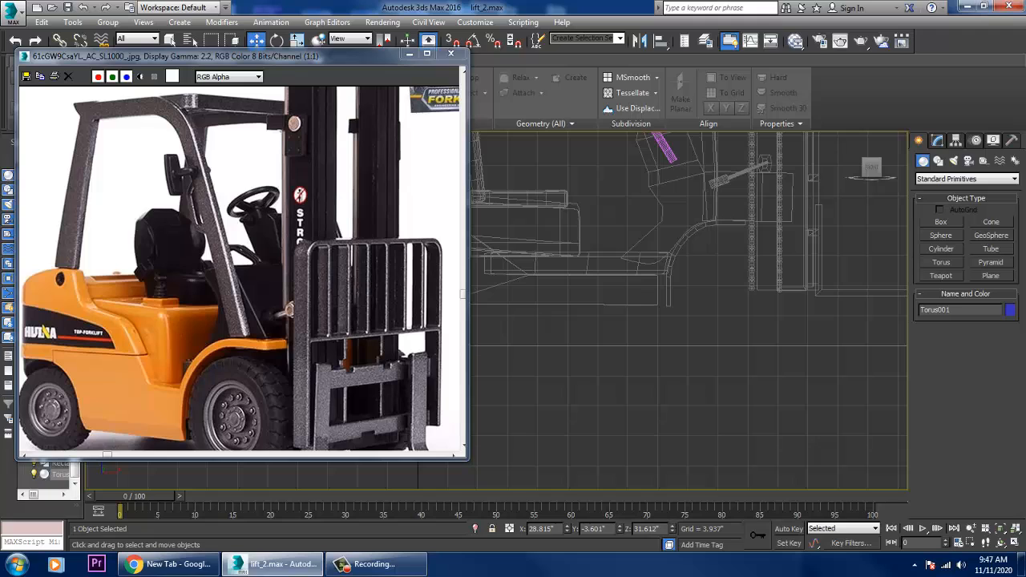
pyautogui.click(941, 249)
pyautogui.moveTo(353, 337); pyautogui.dragTo(336, 271, button='middle')
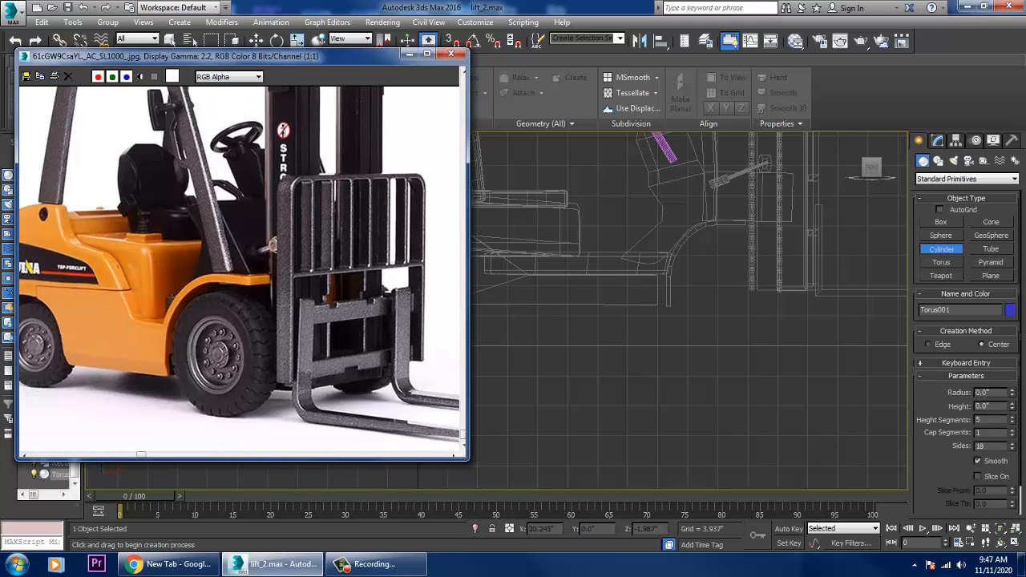
pyautogui.moveTo(721, 291); pyautogui.dragTo(785, 291)
pyautogui.rightClick(784, 291)
pyautogui.rightClick(784, 291)
# - Select the mast and fork assembly without the cab parts and shift it slightly forward along X
pyautogui.moveTo(784, 291); pyautogui.dragTo(630, 390, button='middle')
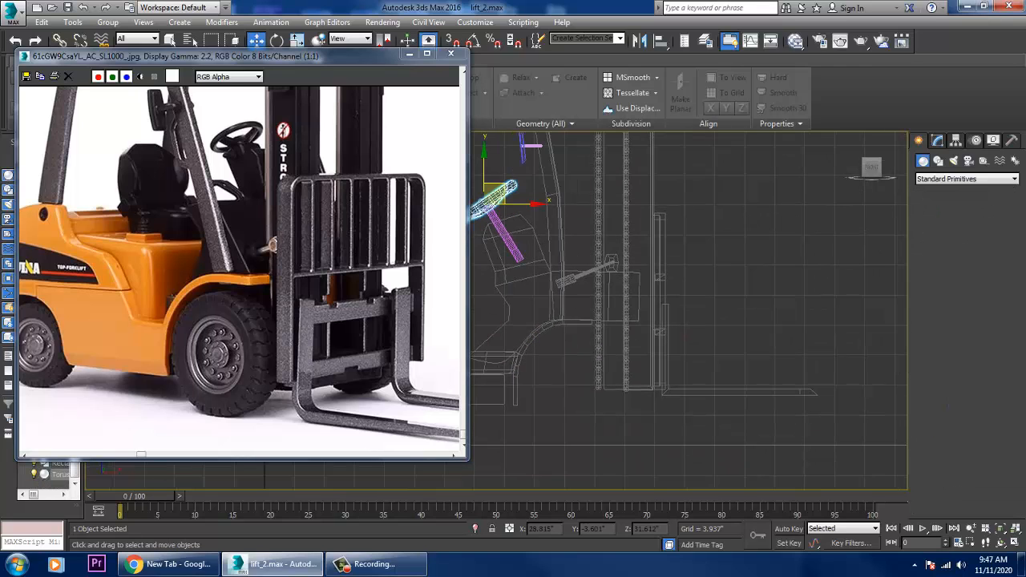
pyautogui.scroll(-3, 619, 286)
pyautogui.moveTo(619, 286); pyautogui.dragTo(616, 325, button='middle')
pyautogui.moveTo(601, 428); pyautogui.dragTo(600, 429)
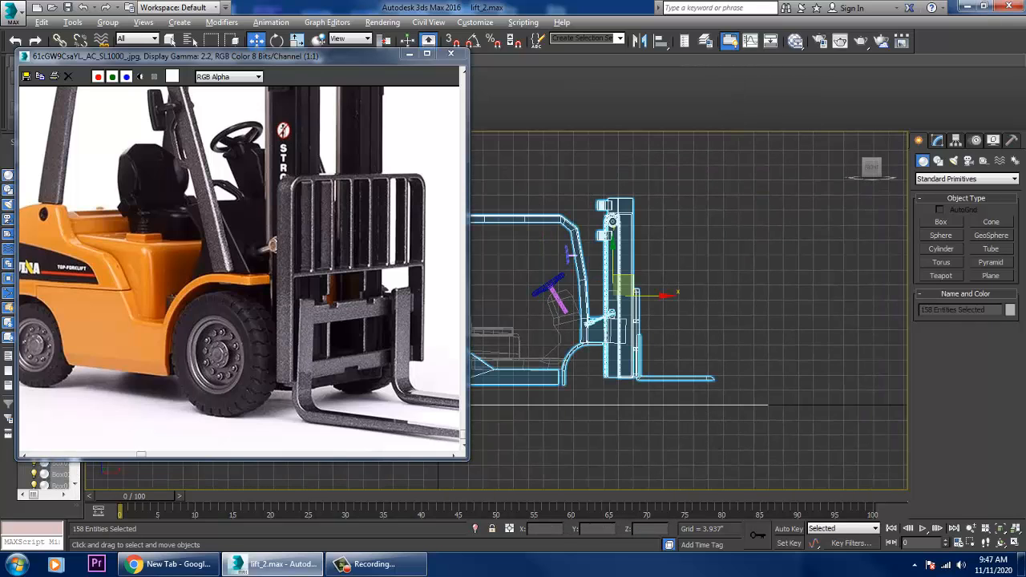
pyautogui.keyDown('alt'); pyautogui.moveTo(589, 373); pyautogui.dragTo(589, 373); pyautogui.keyUp('alt')
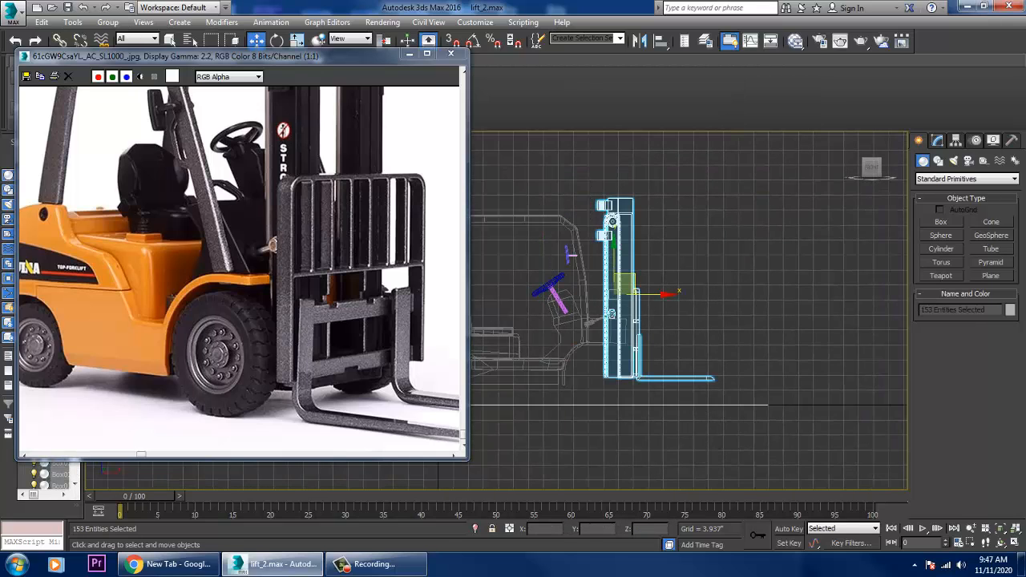
pyautogui.moveTo(667, 295); pyautogui.dragTo(671, 294)
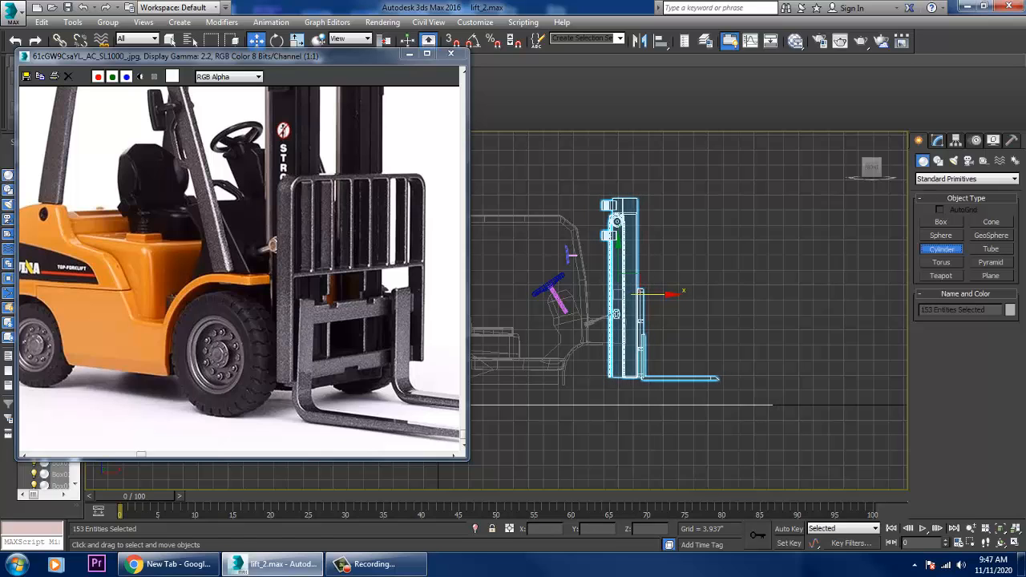
# - Draw a cylinder with a radius of about 9.07" below the front fender as the front wheel
pyautogui.click(941, 248)
pyautogui.moveTo(591, 385); pyautogui.dragTo(624, 392)
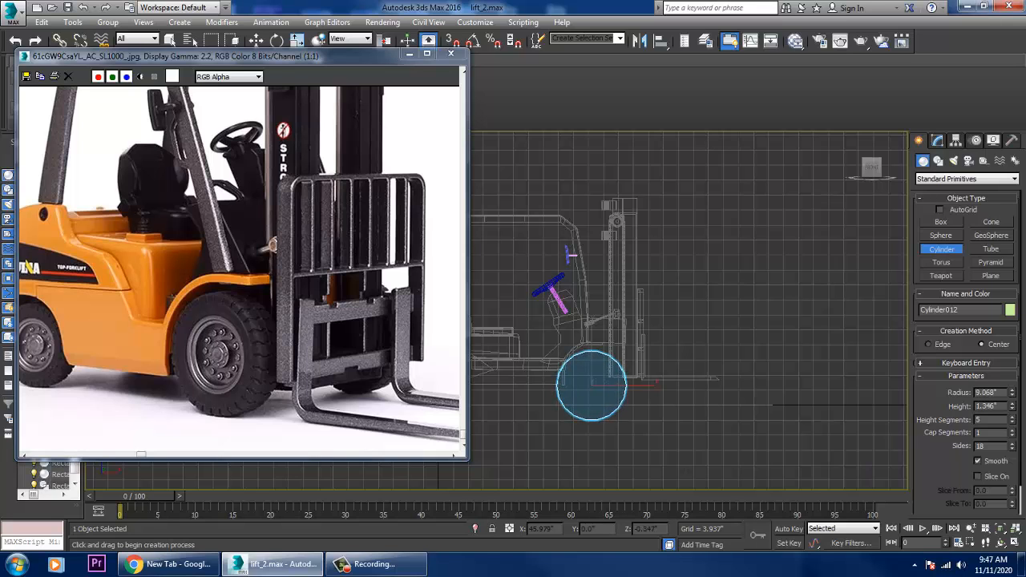
pyautogui.press('w')
pyautogui.hotkey('alt', 'w')
pyautogui.rightClick(633, 392)
pyautogui.hotkey('alt', 'w')
pyautogui.scroll(-4, 633, 393)
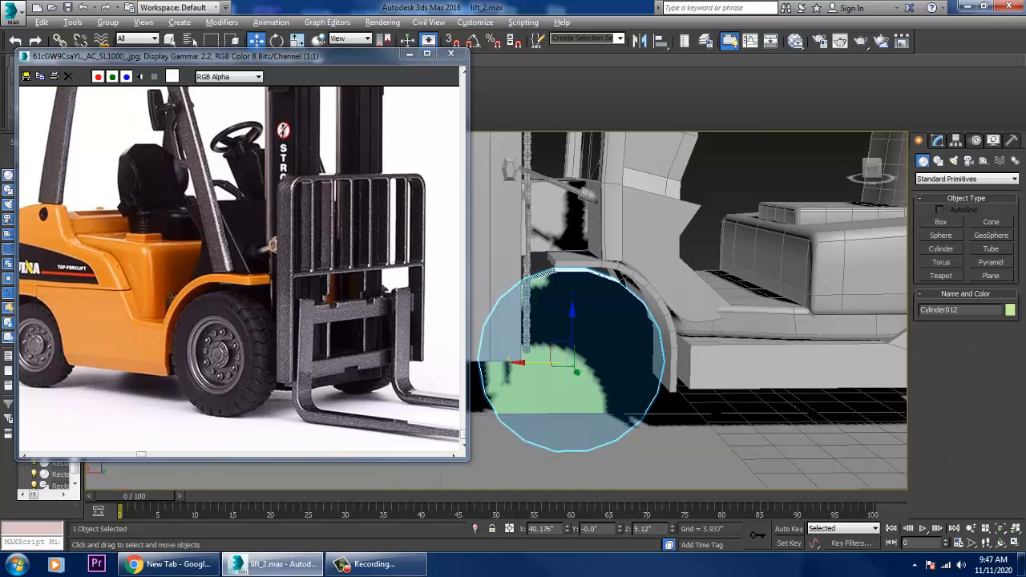
# - Move the wheel cylinder outward along Y to the side of the forklift
pyautogui.keyDown('alt'); pyautogui.moveTo(634, 392); pyautogui.dragTo(673, 377, button='middle'); pyautogui.keyUp('alt')
pyautogui.click(232, 353)
pyautogui.keyDown('alt'); pyautogui.moveTo(553, 345); pyautogui.dragTo(601, 365, button='middle'); pyautogui.keyUp('alt')
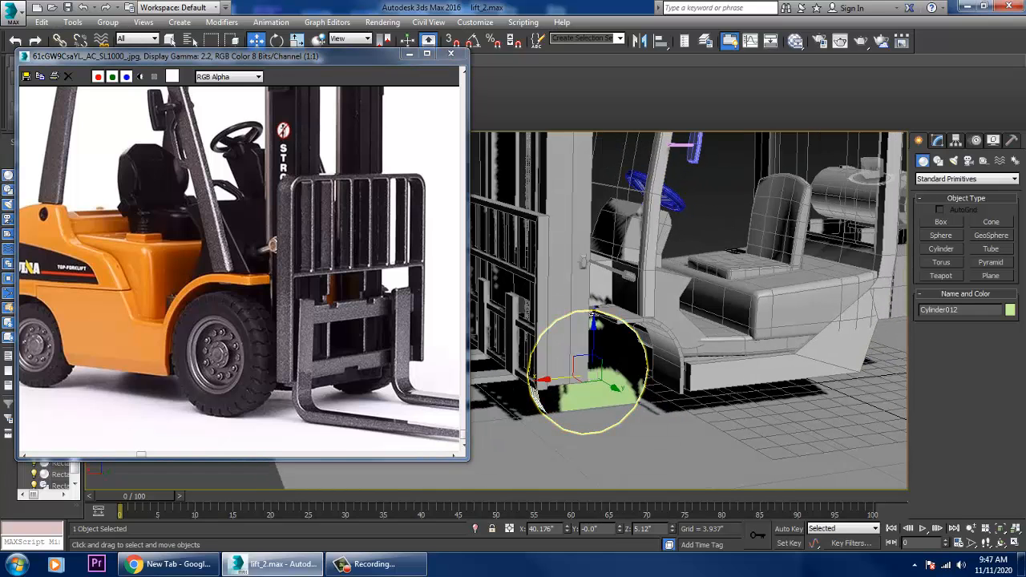
pyautogui.moveTo(610, 386); pyautogui.dragTo(660, 415)
pyautogui.keyDown('alt'); pyautogui.moveTo(660, 415); pyautogui.dragTo(593, 397, button='middle'); pyautogui.keyUp('alt')
# - Move the wheel cylinder in the side view to about X 41.4", Z 7.4" so it sits in the fender arch
pyautogui.hotkey('alt', 'w')
pyautogui.moveTo(706, 232); pyautogui.dragTo(671, 226, button='middle')
pyautogui.hotkey('alt', 'w')
pyautogui.moveTo(521, 373); pyautogui.dragTo(640, 359, button='middle')
pyautogui.scroll(3, 613, 356)
pyautogui.press('r')
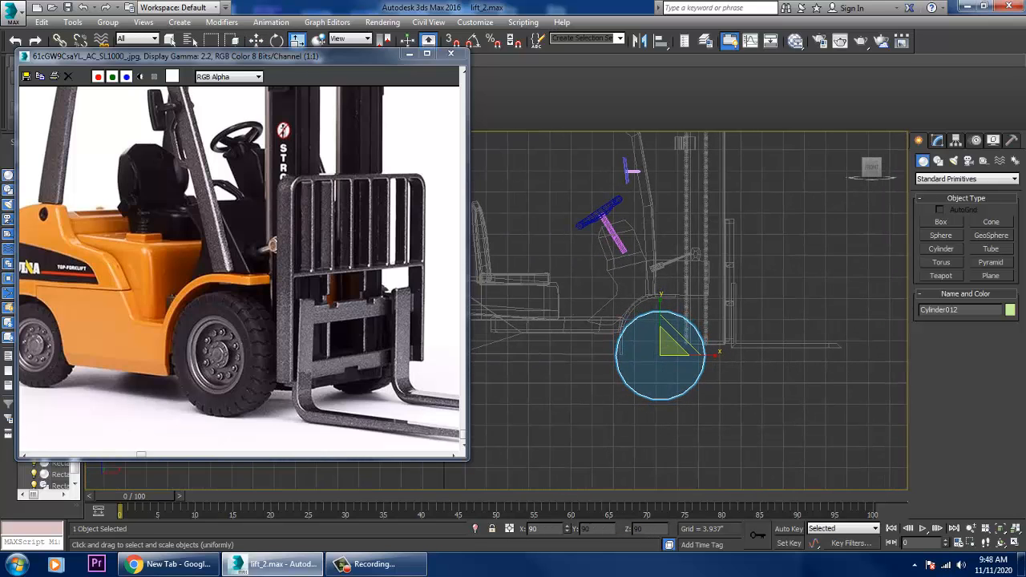
pyautogui.scroll(3, 685, 360)
pyautogui.press('w')
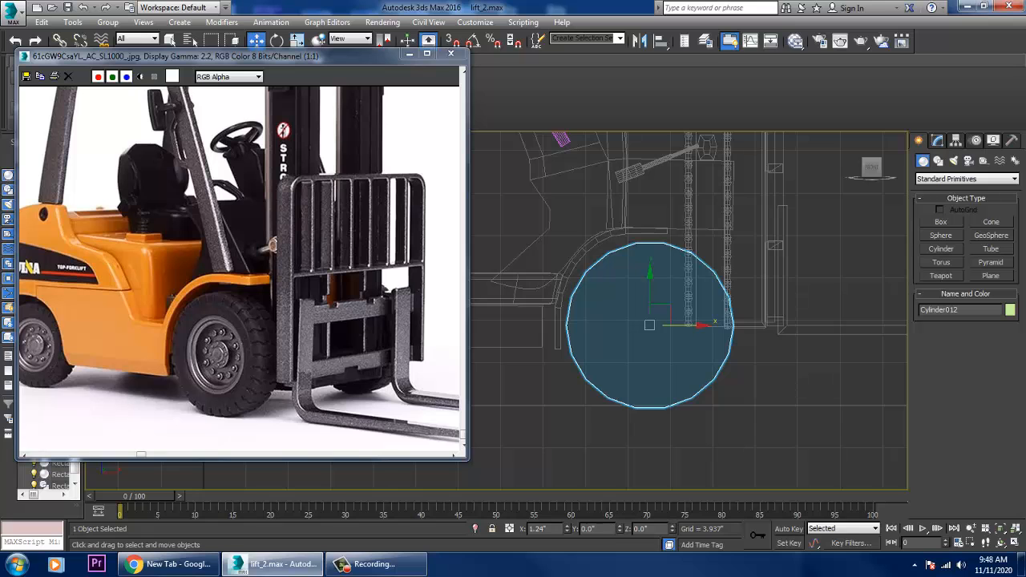
pyautogui.moveTo(689, 323); pyautogui.dragTo(677, 465, button='middle')
pyautogui.scroll(-2, 643, 373)
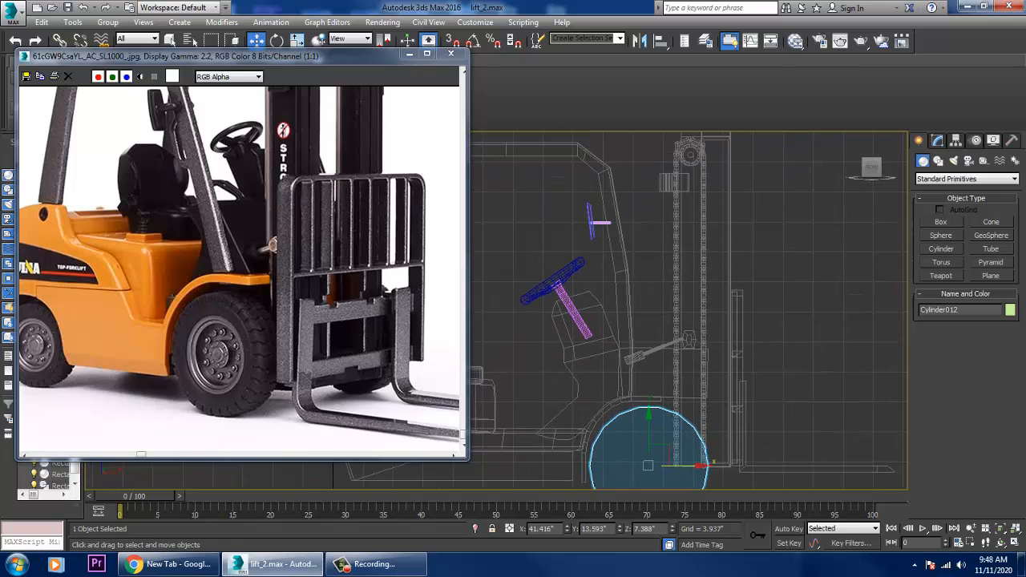
# - Widen the wheel cylinder by scaling it non-uniformly along Y to about 148%
pyautogui.scroll(-3, 724, 431)
pyautogui.moveTo(724, 431); pyautogui.dragTo(683, 362, button='middle')
pyautogui.hotkey('alt', 'w')
pyautogui.click(773, 405)
pyautogui.hotkey('alt', 'w')
pyautogui.scroll(-2, 775, 407)
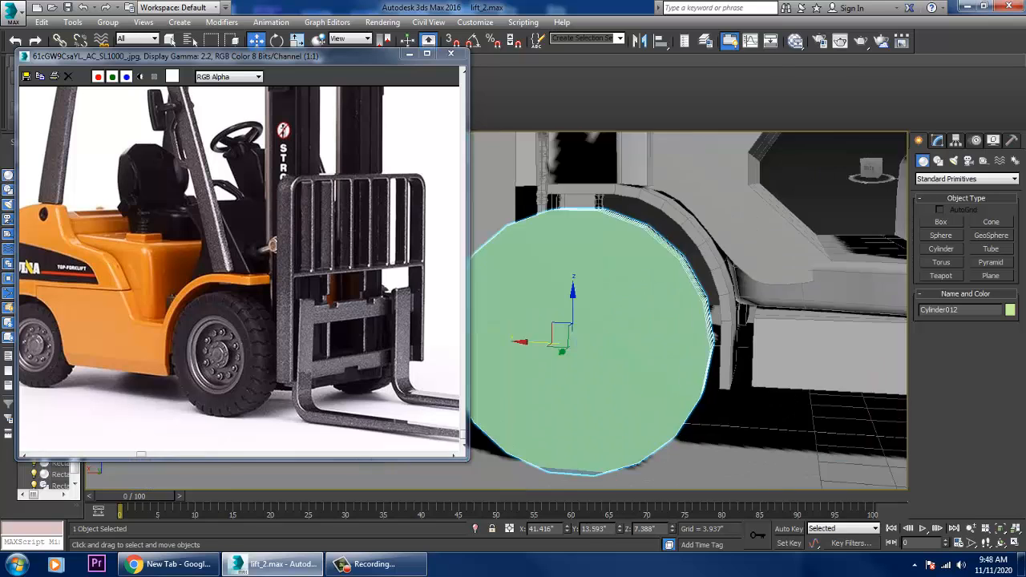
pyautogui.scroll(-4, 741, 402)
pyautogui.keyDown('alt'); pyautogui.moveTo(741, 402); pyautogui.dragTo(789, 407, button='middle'); pyautogui.keyUp('alt')
pyautogui.scroll(-3, 789, 407)
pyautogui.moveTo(721, 360); pyautogui.dragTo(827, 425, button='middle')
pyautogui.keyDown('alt'); pyautogui.moveTo(827, 425); pyautogui.dragTo(873, 433, button='middle'); pyautogui.keyUp('alt')
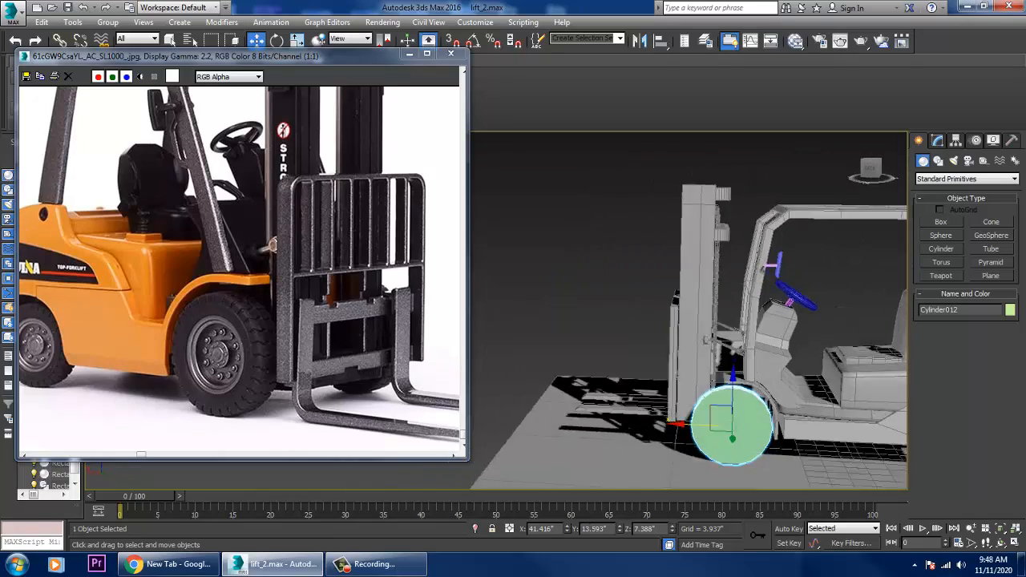
pyautogui.moveTo(785, 448)
pyautogui.mouseDown(button='middle')
pyautogui.moveTo(729, 428)
pyautogui.moveTo(782, 448)
pyautogui.mouseUp(button='middle')
pyautogui.scroll(3, 745, 392)
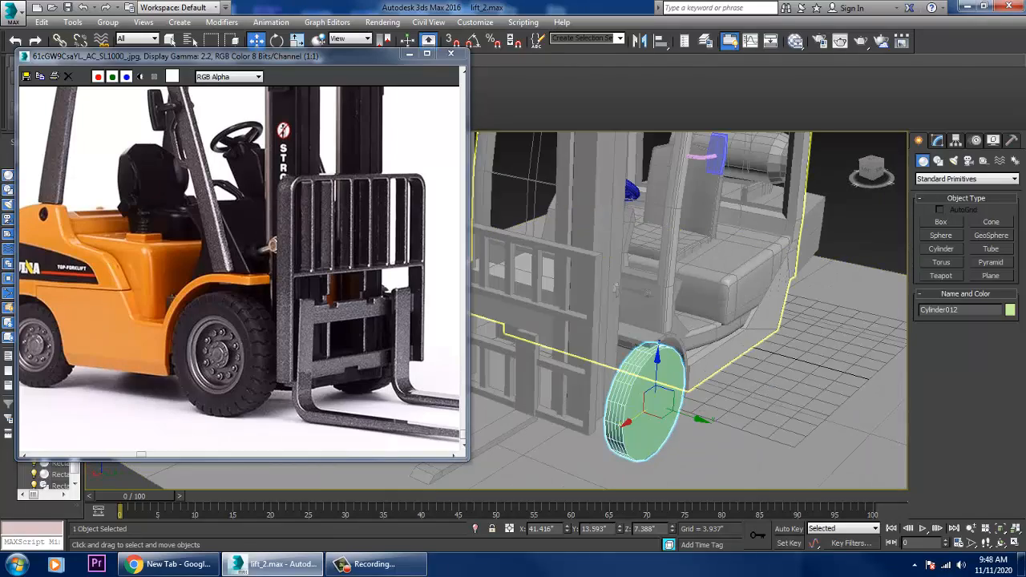
pyautogui.press('r')
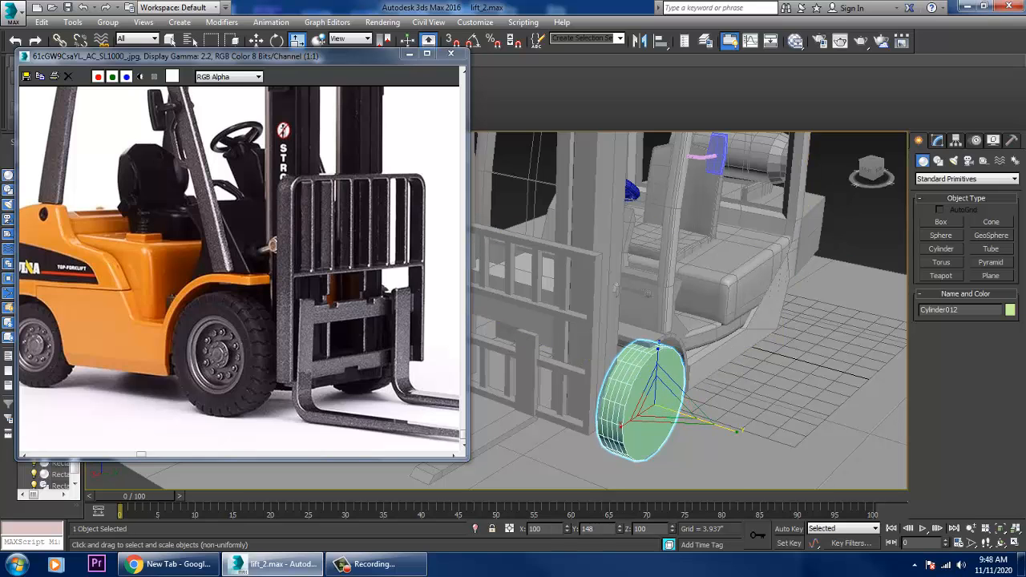
# - Shift the widened wheel cylinder slightly outward along Y to about 14.15"
pyautogui.press('w')
pyautogui.keyDown('alt'); pyautogui.moveTo(746, 401); pyautogui.dragTo(789, 433, button='middle'); pyautogui.keyUp('alt')
pyautogui.scroll(3, 789, 432)
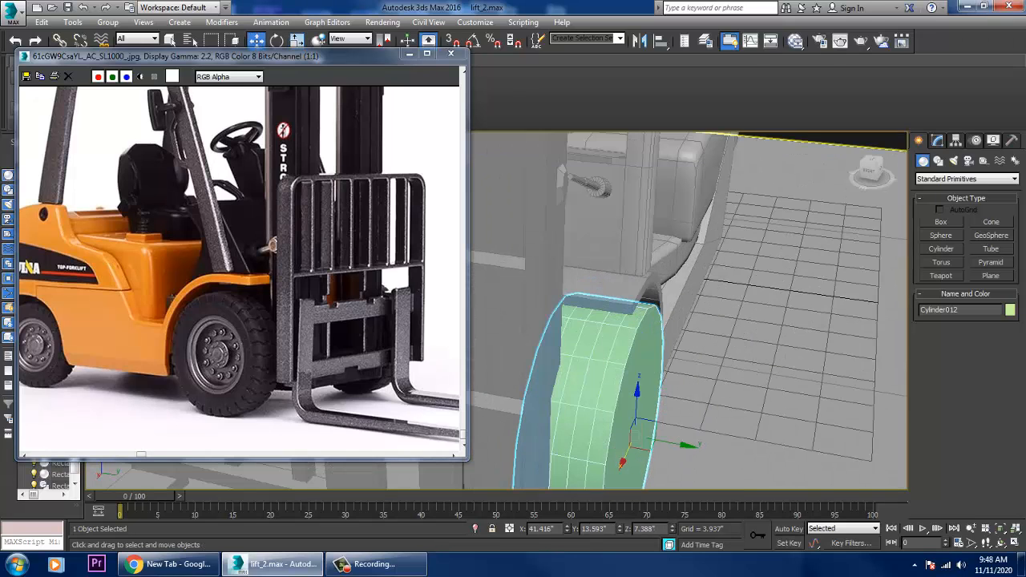
pyautogui.moveTo(676, 444); pyautogui.dragTo(678, 443)
# - Select the mast and fork assembly without the cab and ground, and narrow it along Y to about 91%
pyautogui.scroll(-3, 691, 444)
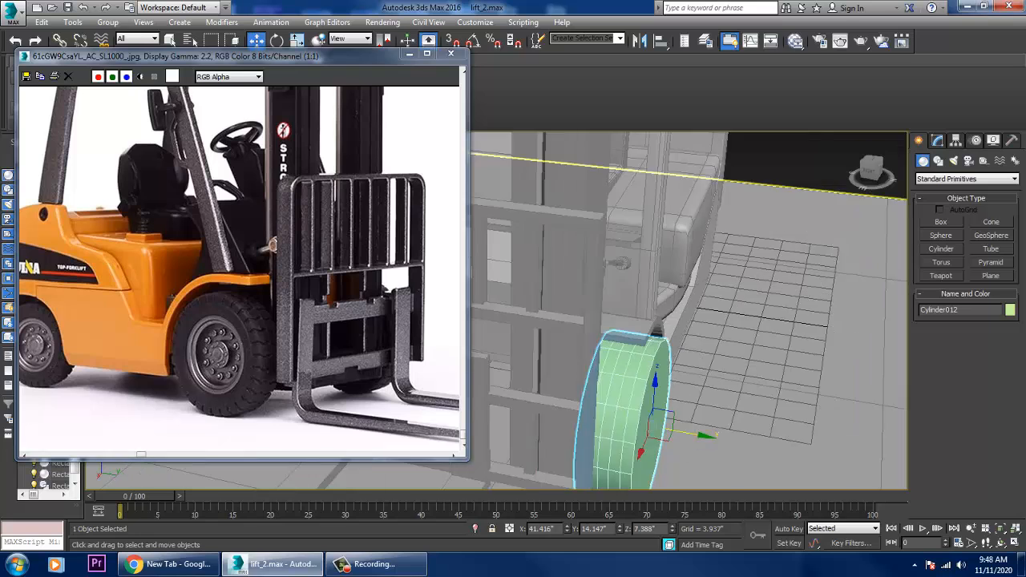
pyautogui.keyDown('alt'); pyautogui.moveTo(691, 444); pyautogui.dragTo(617, 445, button='middle'); pyautogui.keyUp('alt')
pyautogui.scroll(-5, 605, 413)
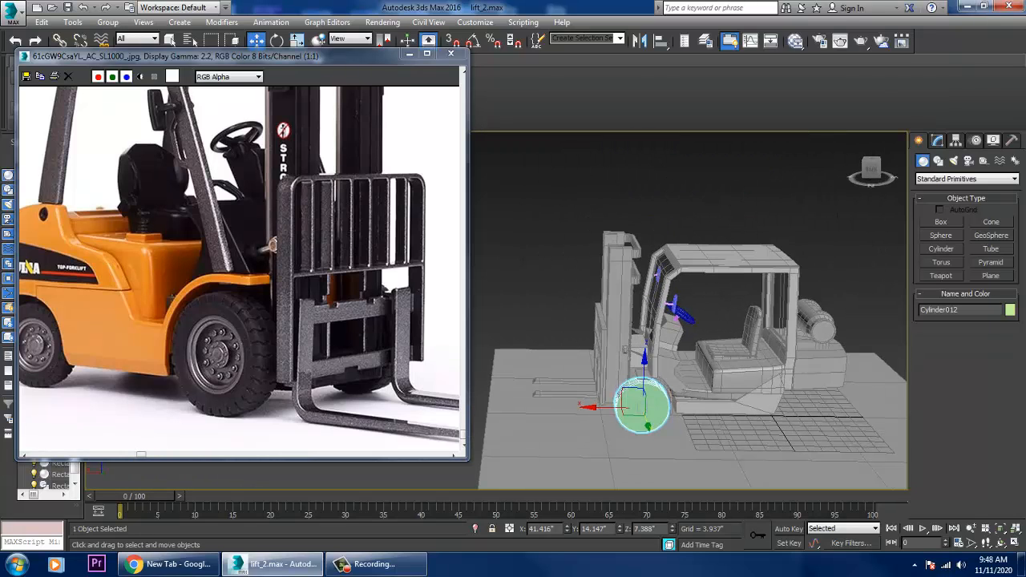
pyautogui.moveTo(614, 401); pyautogui.dragTo(618, 421)
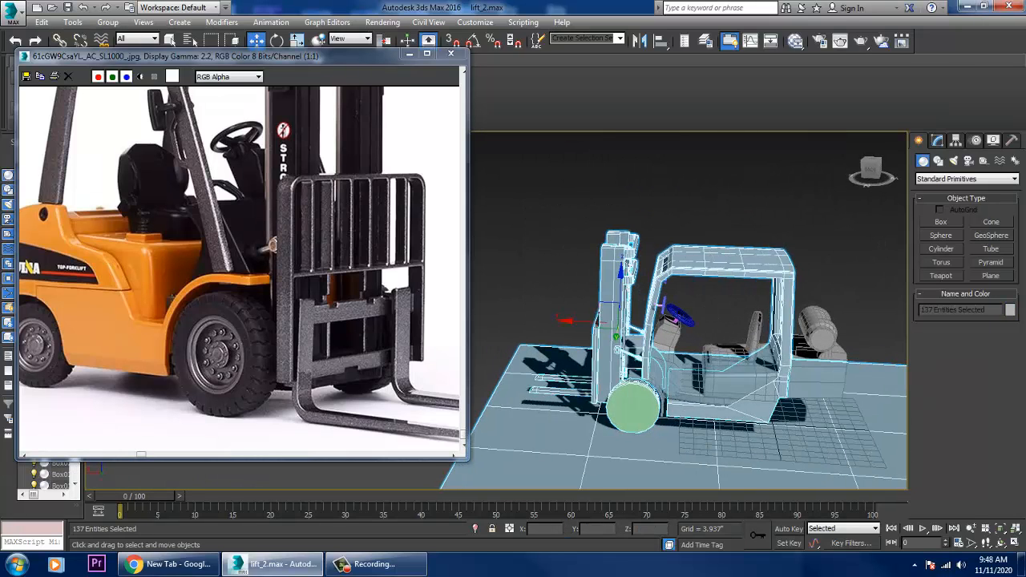
pyautogui.scroll(5, 669, 344)
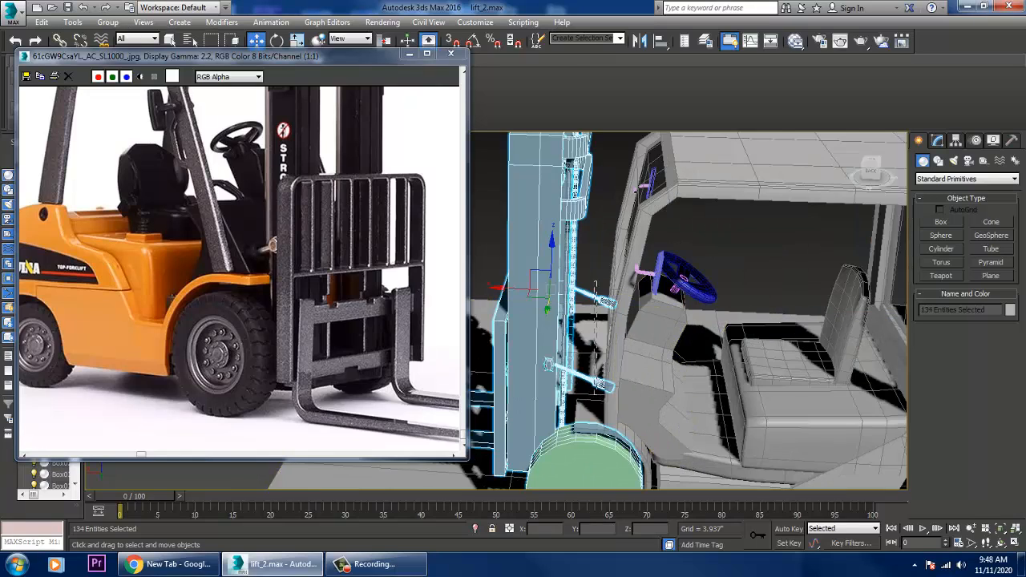
pyautogui.keyDown('alt'); pyautogui.moveTo(594, 285); pyautogui.dragTo(621, 260, button='middle'); pyautogui.keyUp('alt')
pyautogui.press('r')
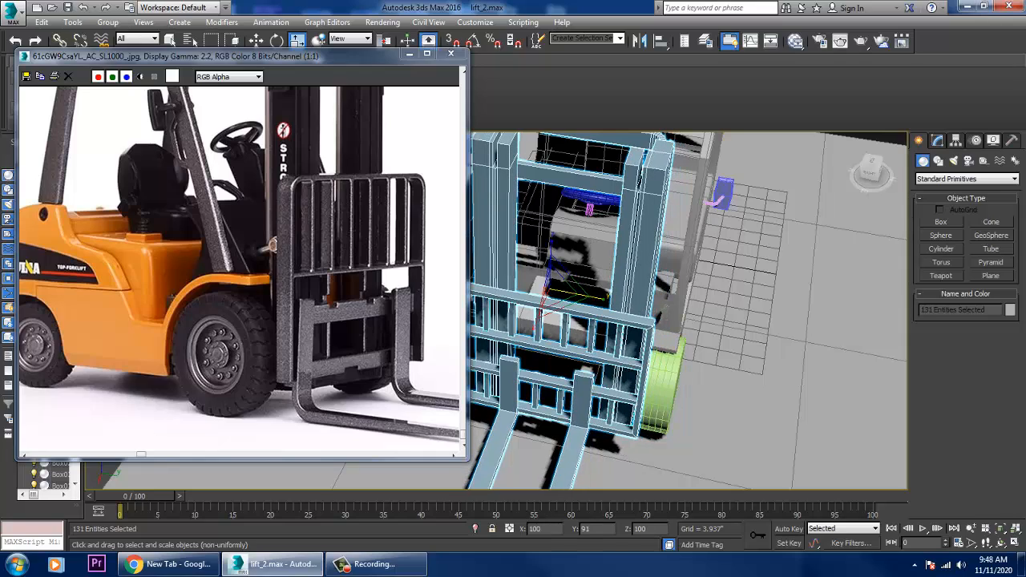
# - Move the narrowed mast and fork assembly a little further forward from the front wheel in the side view
pyautogui.press('w')
pyautogui.keyDown('alt'); pyautogui.moveTo(689, 308); pyautogui.dragTo(497, 308, button='middle'); pyautogui.keyUp('alt')
pyautogui.keyDown('alt'); pyautogui.moveTo(582, 345); pyautogui.dragTo(529, 337, button='middle'); pyautogui.keyUp('alt')
pyautogui.hotkey('alt', 'w')
pyautogui.rightClick(641, 240)
pyautogui.hotkey('alt', 'w')
pyautogui.scroll(6, 633, 256)
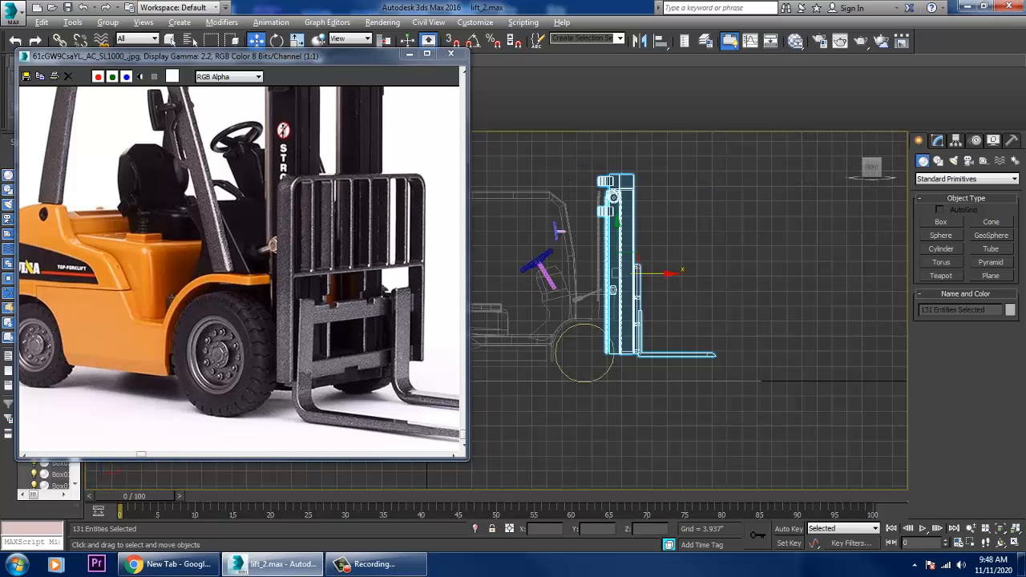
# - Set the front wheel cylinder to 2 height segments and 24 sides
pyautogui.click(573, 433)
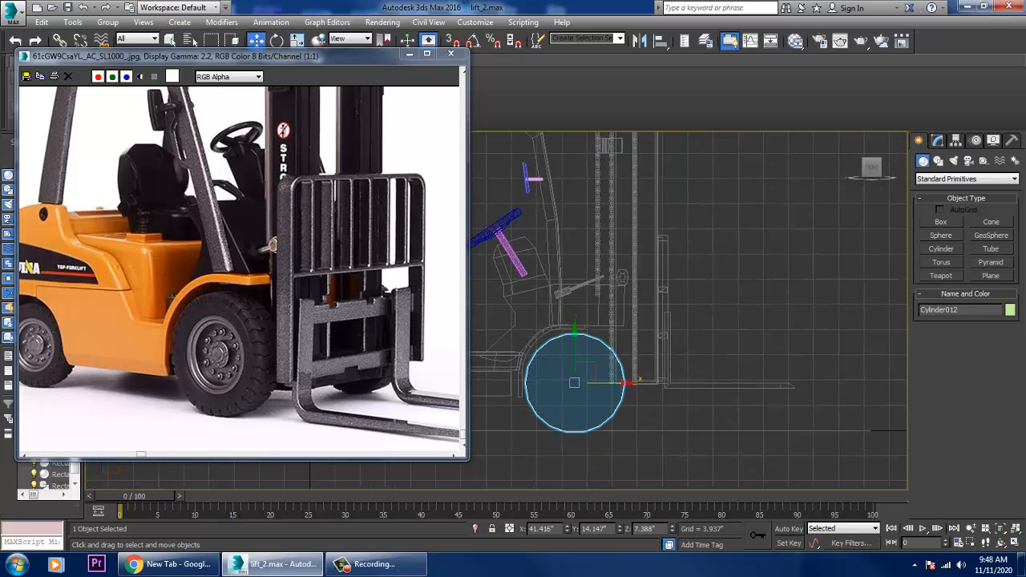
pyautogui.scroll(2, 573, 433)
pyautogui.moveTo(573, 432); pyautogui.dragTo(643, 438, button='middle')
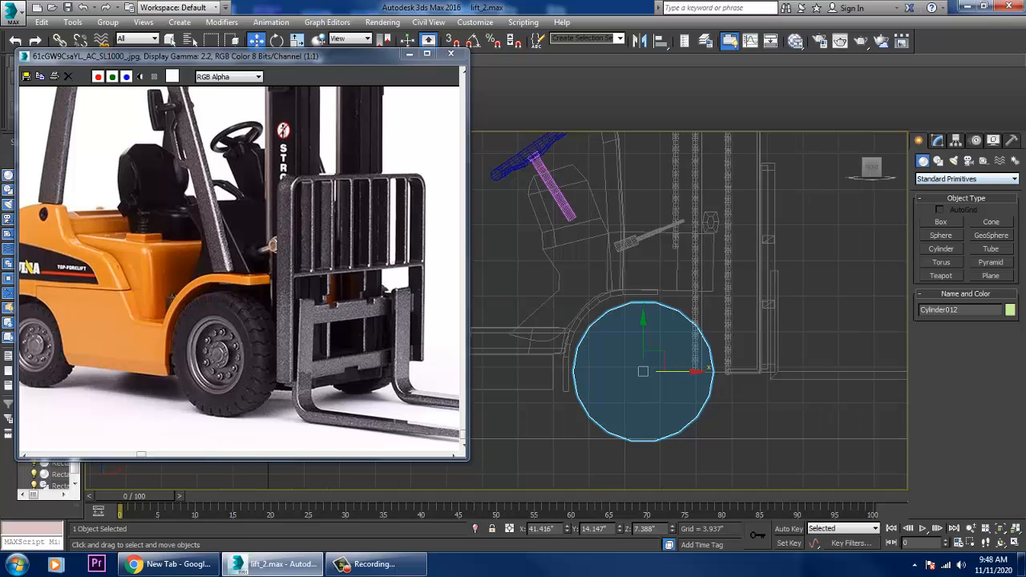
pyautogui.click(936, 140)
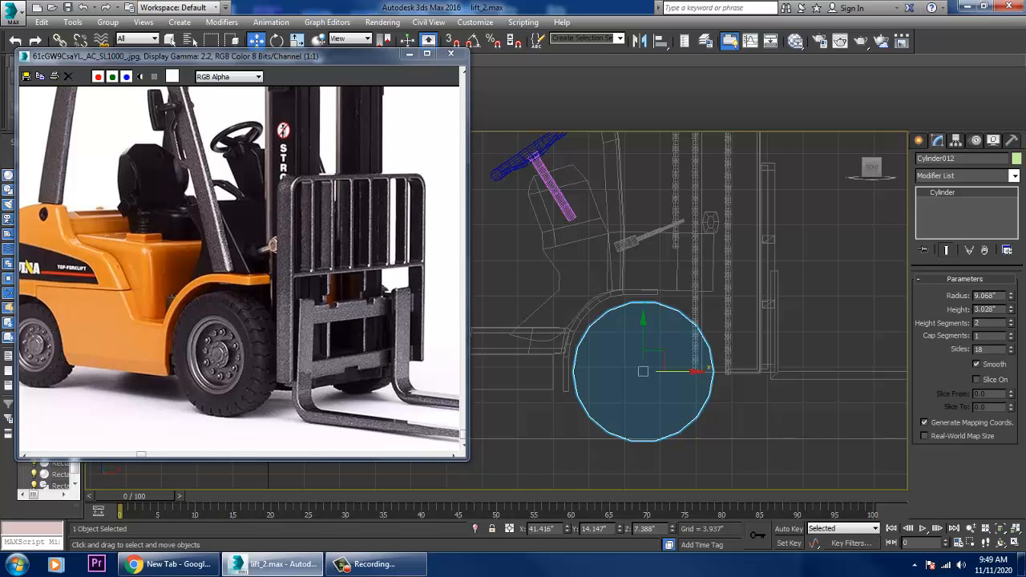
pyautogui.click(1011, 347)
pyautogui.click(1010, 347)
pyautogui.click(1010, 347)
pyautogui.click(1011, 347)
pyautogui.click(1010, 347)
pyautogui.click(1011, 347)
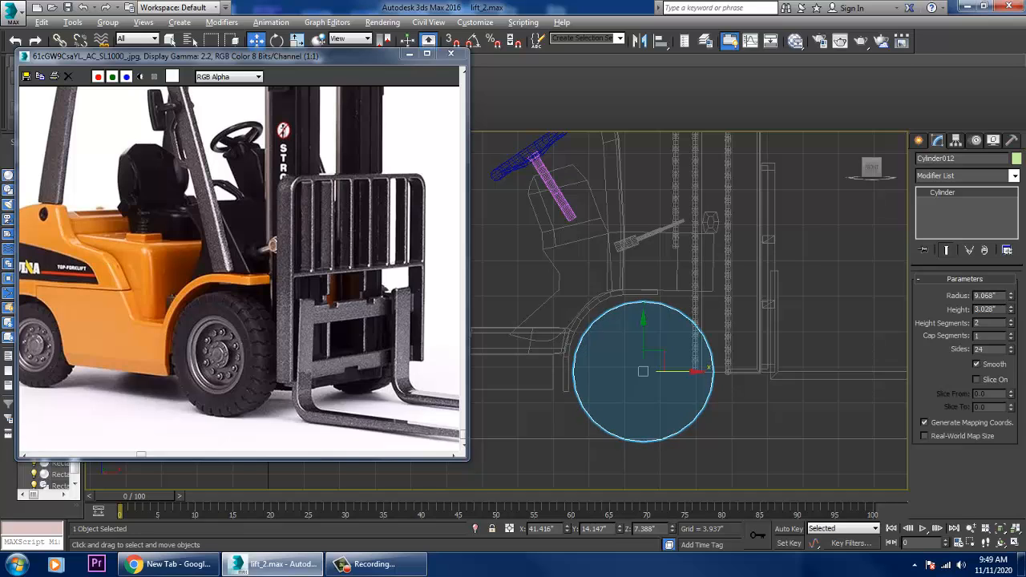
# - Isolate the front wheel cylinder in the perspective view and show its tread and outer face
pyautogui.hotkey('alt', 'w')
pyautogui.click(690, 394)
pyautogui.hotkey('alt', 'w')
pyautogui.scroll(-4, 690, 395)
pyautogui.moveTo(689, 394)
pyautogui.keyDown('alt'); pyautogui.mouseDown(button='middle')
pyautogui.moveTo(782, 404)
pyautogui.moveTo(622, 365)
pyautogui.moveTo(687, 385)
pyautogui.mouseUp(button='middle'); pyautogui.keyUp('alt')
pyautogui.scroll(2, 782, 405)
pyautogui.scroll(4, 687, 385)
pyautogui.hotkey('alt', 'q')
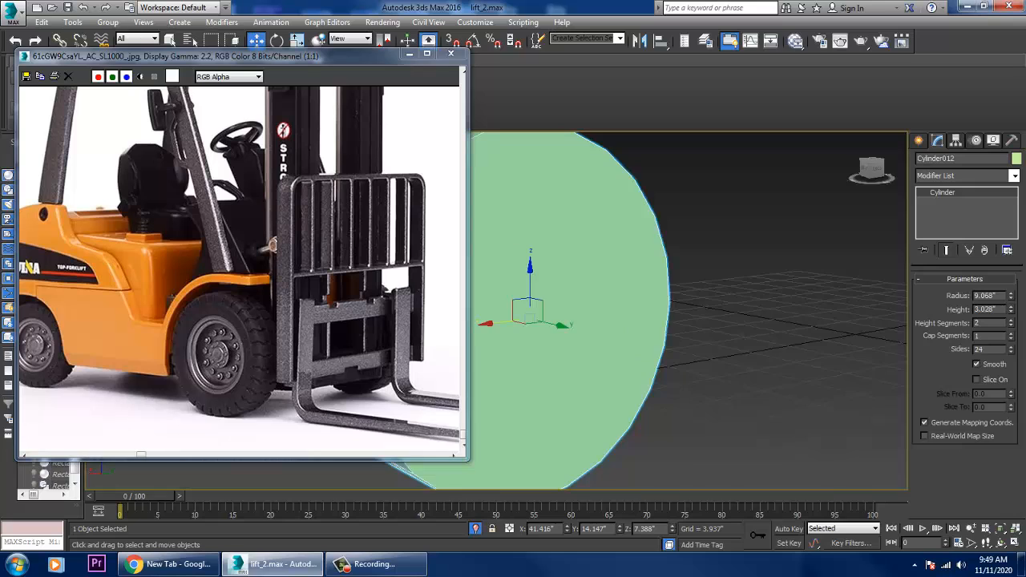
pyautogui.scroll(-4, 620, 351)
pyautogui.keyDown('alt'); pyautogui.moveTo(620, 351); pyautogui.dragTo(848, 420, button='middle'); pyautogui.keyUp('alt')
pyautogui.scroll(4, 699, 366)
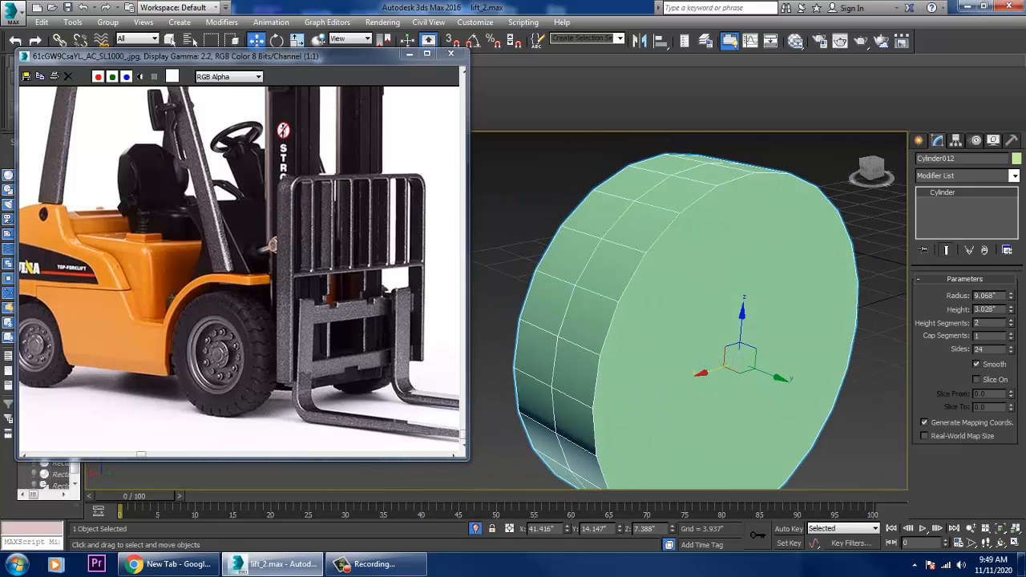
# - Raise the number of sides of the wheel cylinder to 30
pyautogui.click(1011, 346)
pyautogui.click(1010, 346)
pyautogui.click(1010, 346)
pyautogui.click(1010, 346)
pyautogui.click(1011, 346)
pyautogui.click(1011, 347)
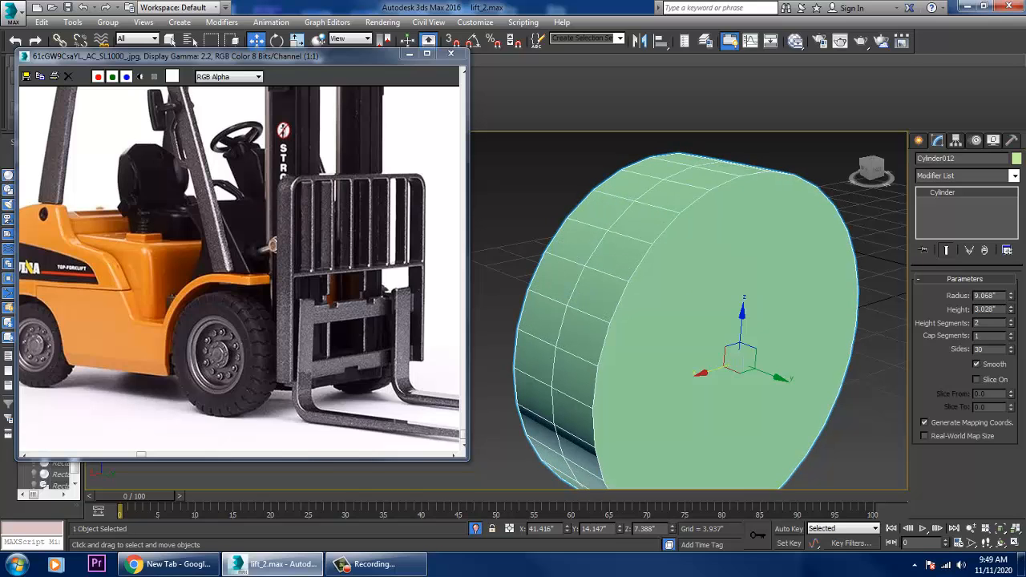
# - Convert the wheel cylinder to an Editable Poly and select its outer cap polygon
pyautogui.rightClick(655, 269)
pyautogui.moveTo(762, 407)
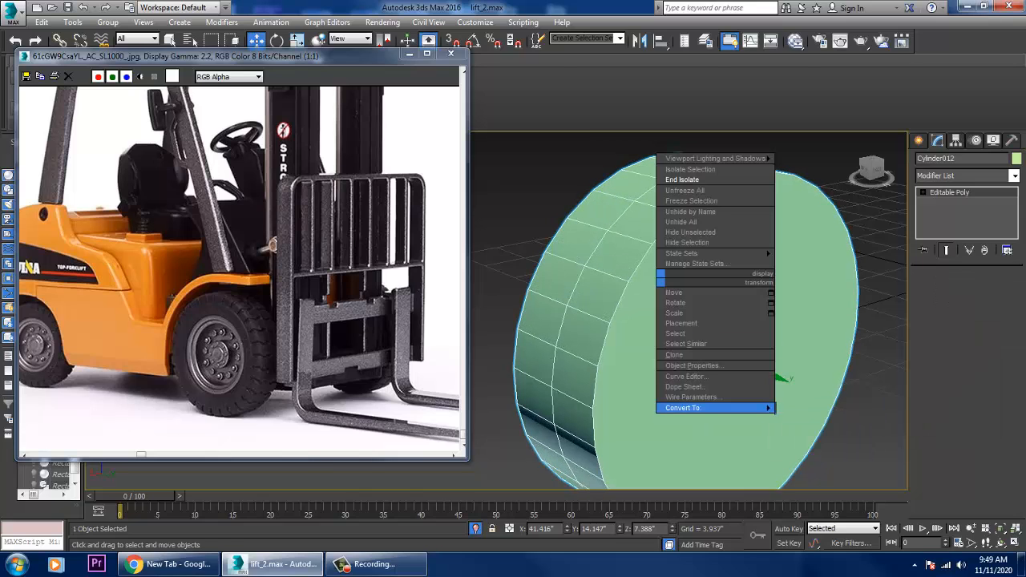
pyautogui.click(825, 418)
pyautogui.press('4')
pyautogui.click(731, 367)
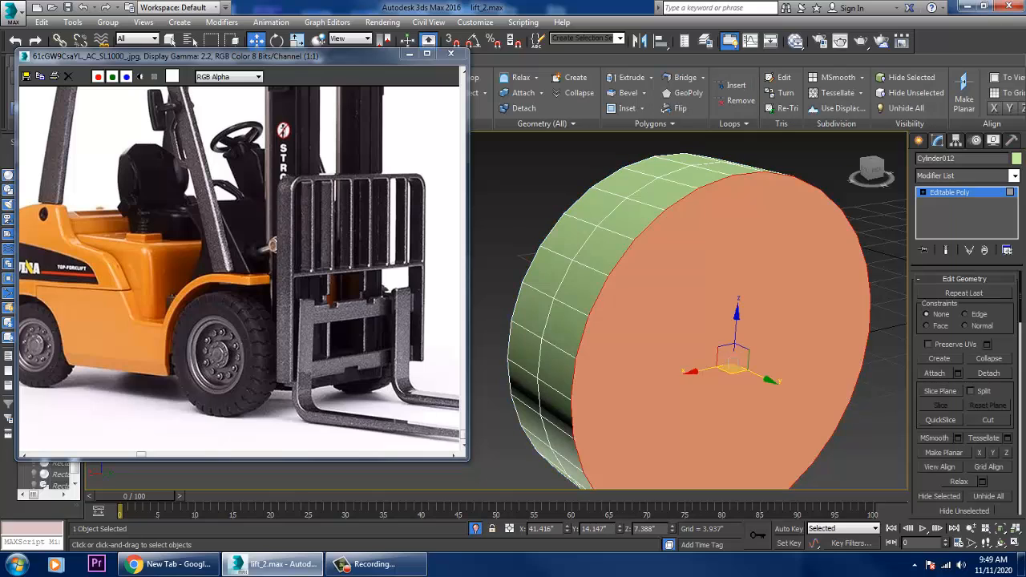
# - Inset the wheel's outer cap polygon by 3.635" to form the ring of the sidewall
pyautogui.scroll(-10, 964, 393)
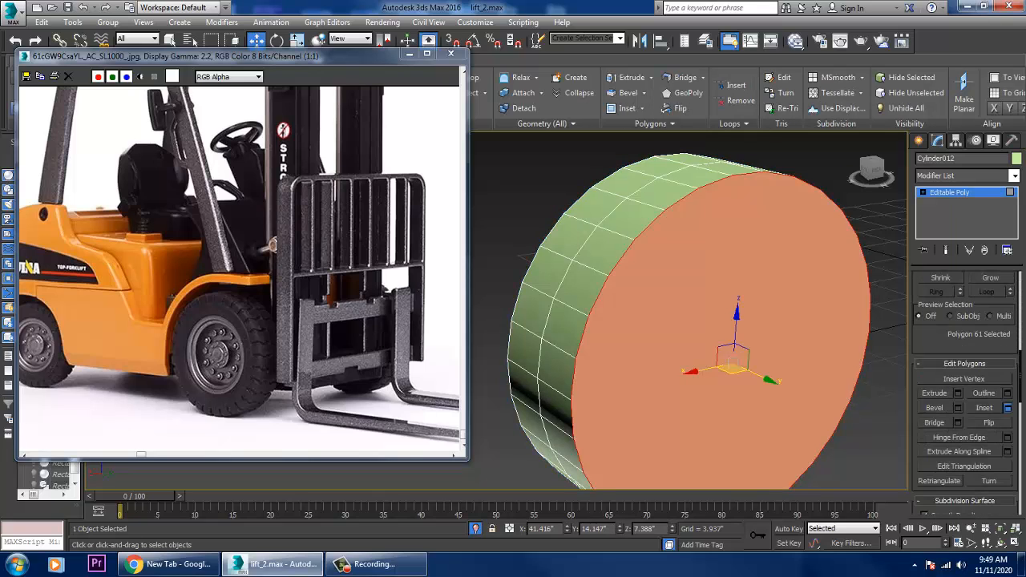
pyautogui.click(1006, 407)
pyautogui.moveTo(504, 336); pyautogui.dragTo(504, 290)
pyautogui.click(503, 354)
pyautogui.keyDown('alt'); pyautogui.moveTo(552, 361); pyautogui.dragTo(574, 361, button='middle'); pyautogui.keyUp('alt')
# - Inset the wheel's centre polygon by 0.445" and bevel it inward with height -0.089" and outline -0.394"
pyautogui.click(1007, 408)
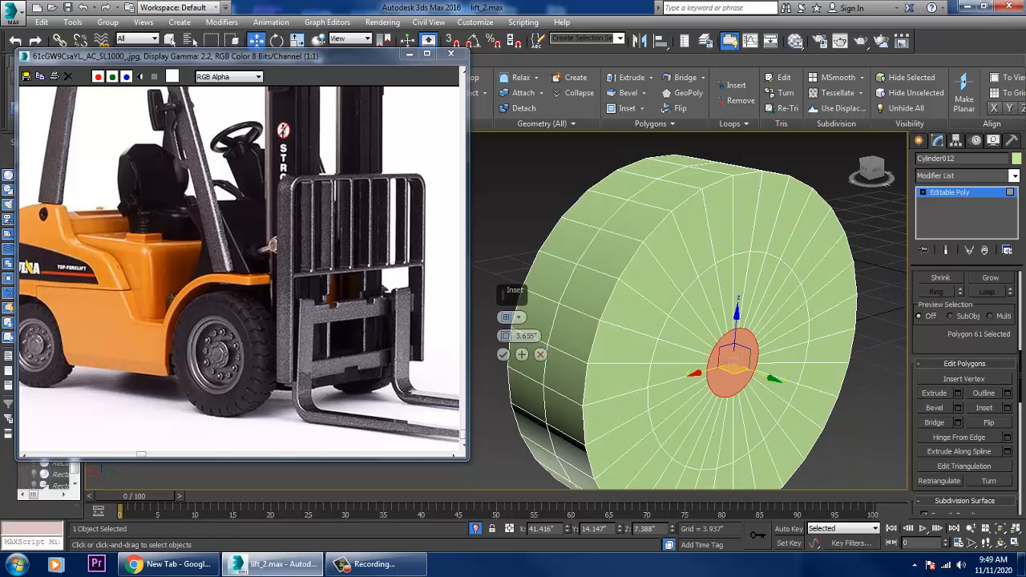
pyautogui.moveTo(505, 336); pyautogui.dragTo(506, 358)
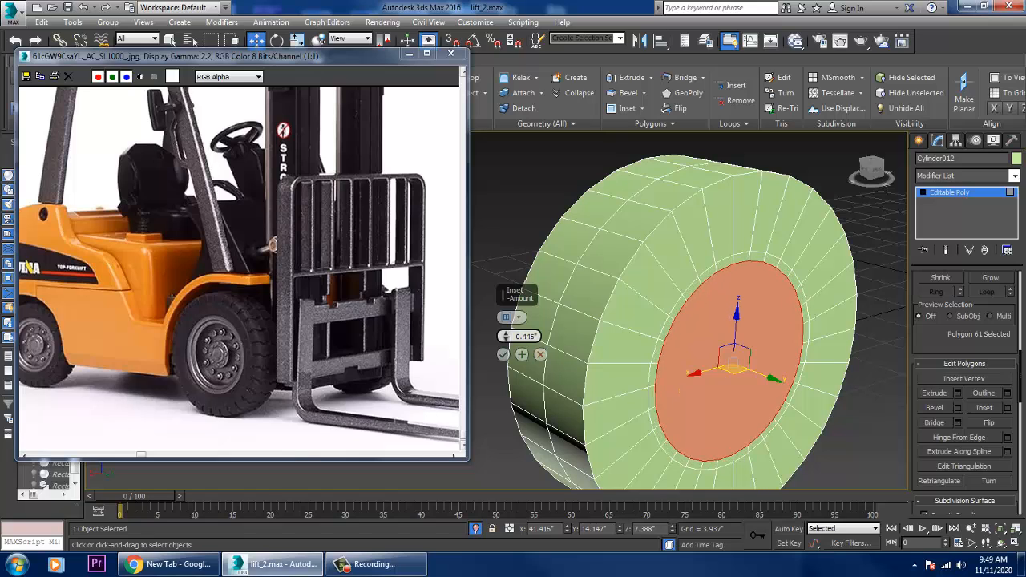
pyautogui.click(502, 354)
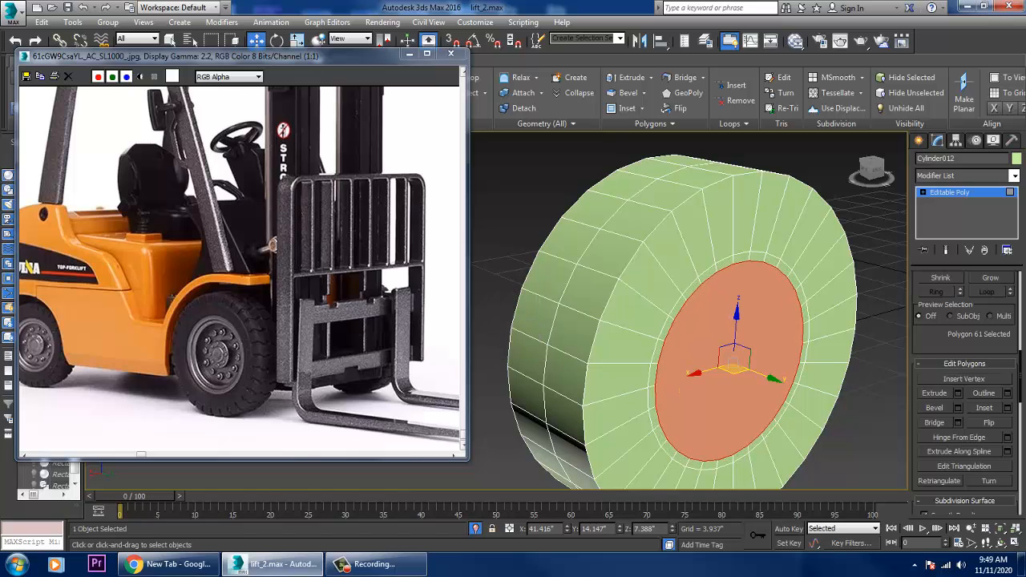
pyautogui.click(958, 408)
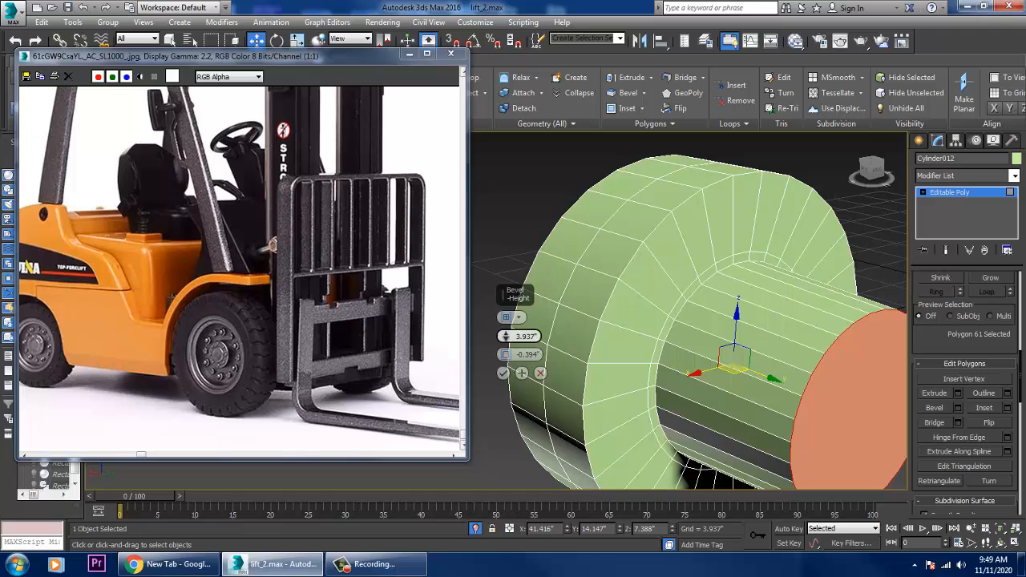
pyautogui.moveTo(505, 336)
pyautogui.mouseDown()
pyautogui.moveTo(506, 357)
pyautogui.moveTo(506, 336)
pyautogui.mouseUp()
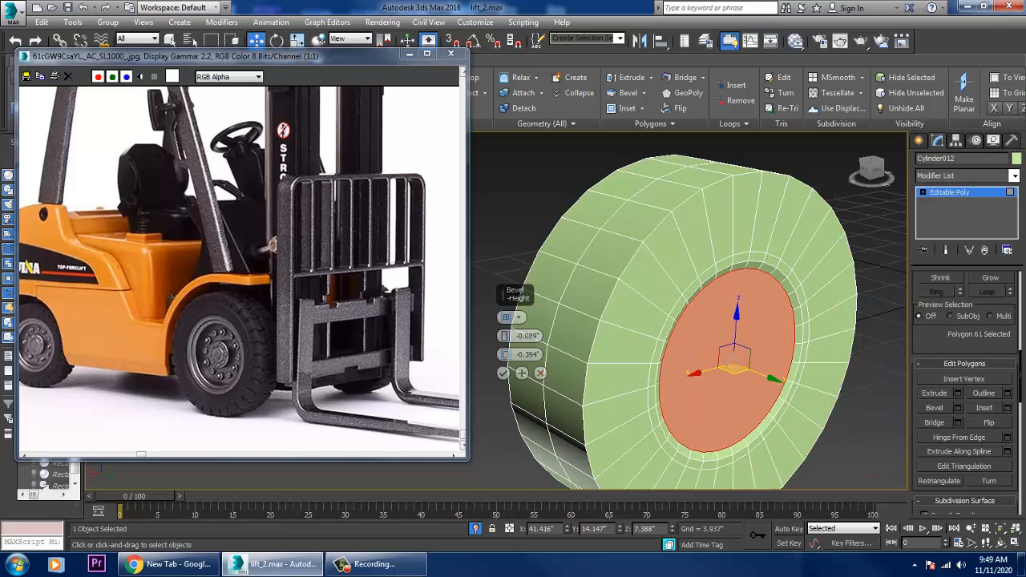
pyautogui.click(503, 372)
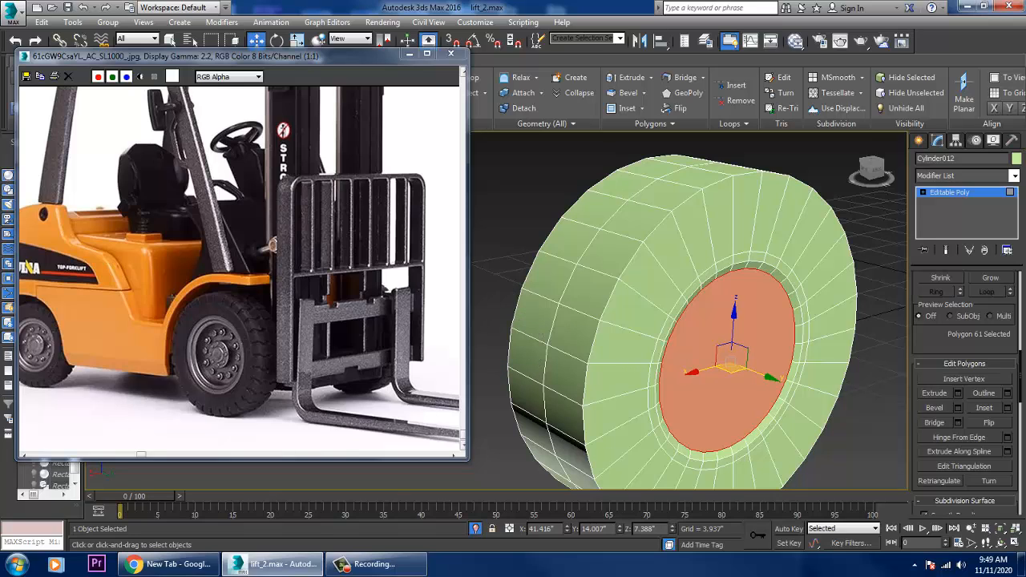
# - Inset the centre polygon by another 0.445" and extrude it by -0.446" to recess the rim
pyautogui.click(1006, 407)
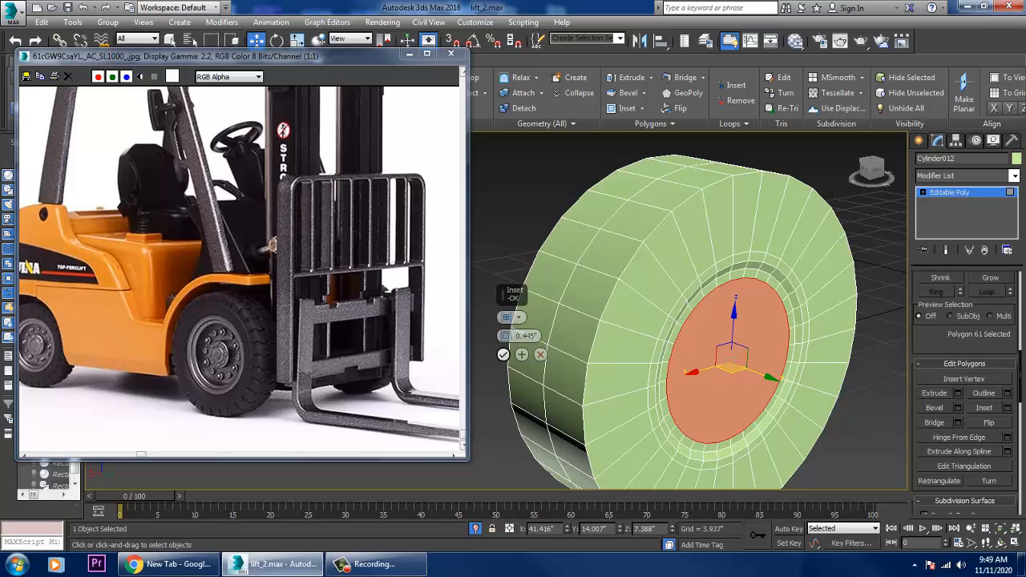
pyautogui.click(503, 354)
pyautogui.hotkey('shift', 'e')
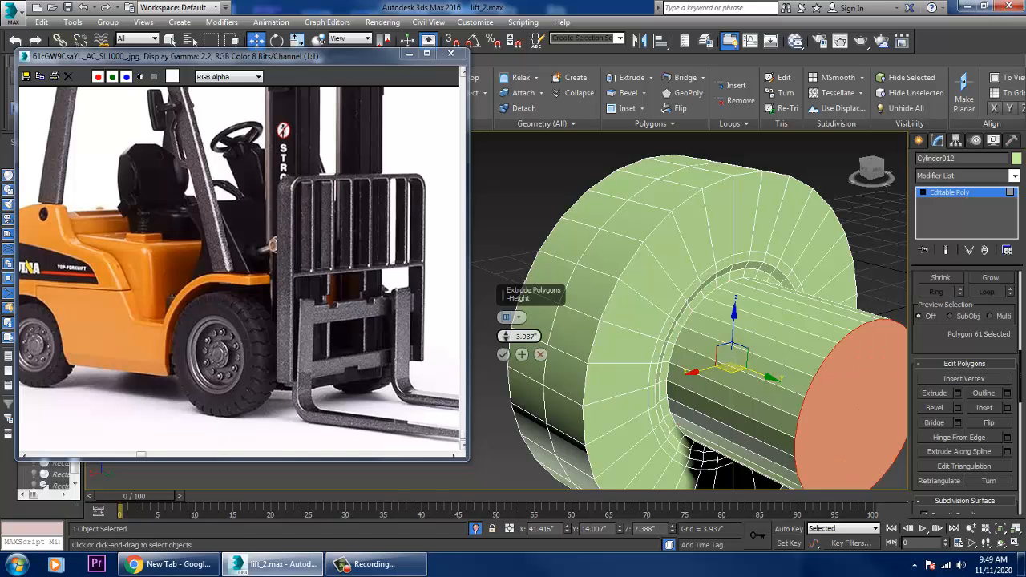
pyautogui.moveTo(505, 336); pyautogui.dragTo(505, 335)
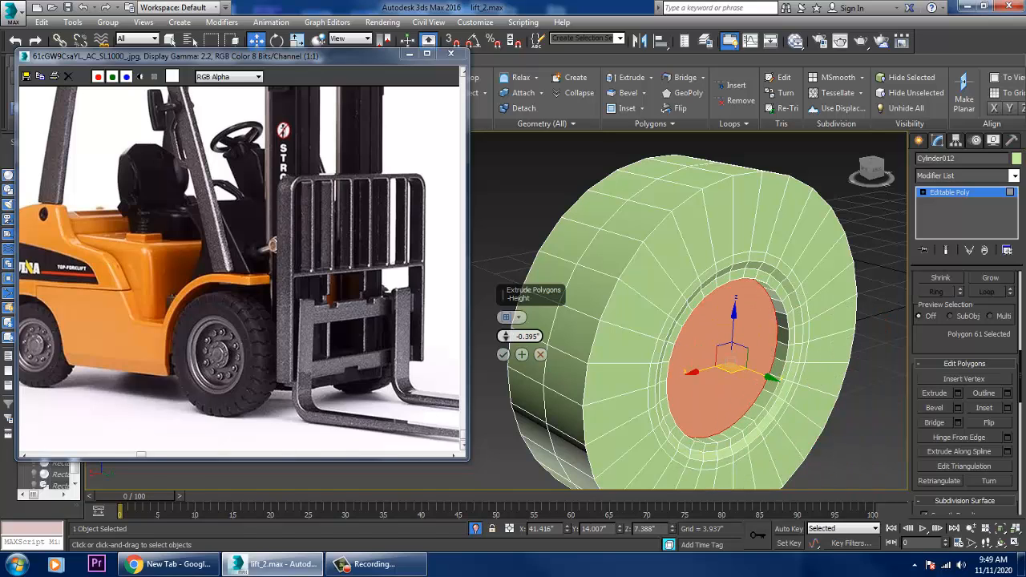
pyautogui.click(503, 354)
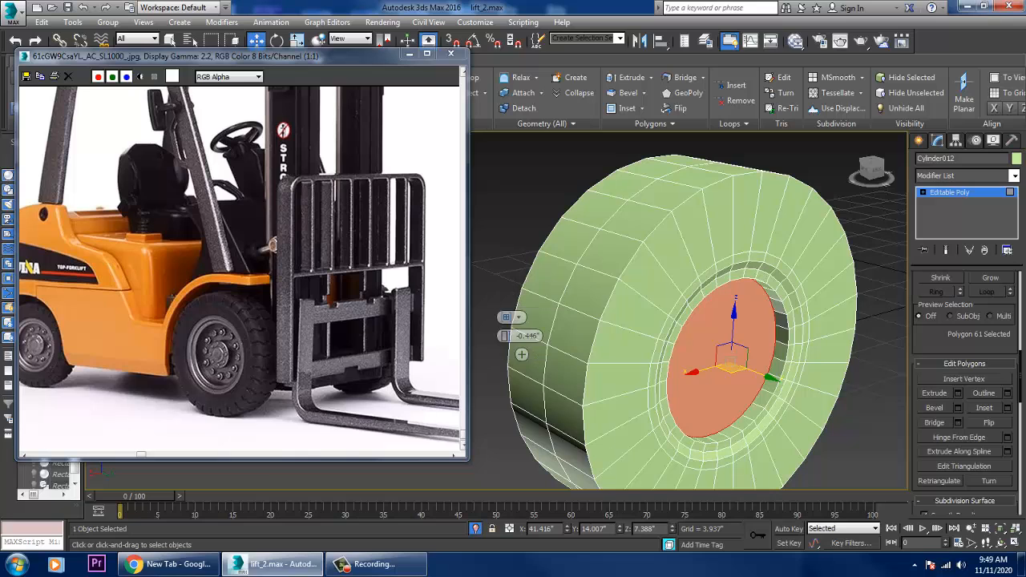
pyautogui.keyDown('alt'); pyautogui.moveTo(529, 357); pyautogui.dragTo(514, 357, button='middle'); pyautogui.keyUp('alt')
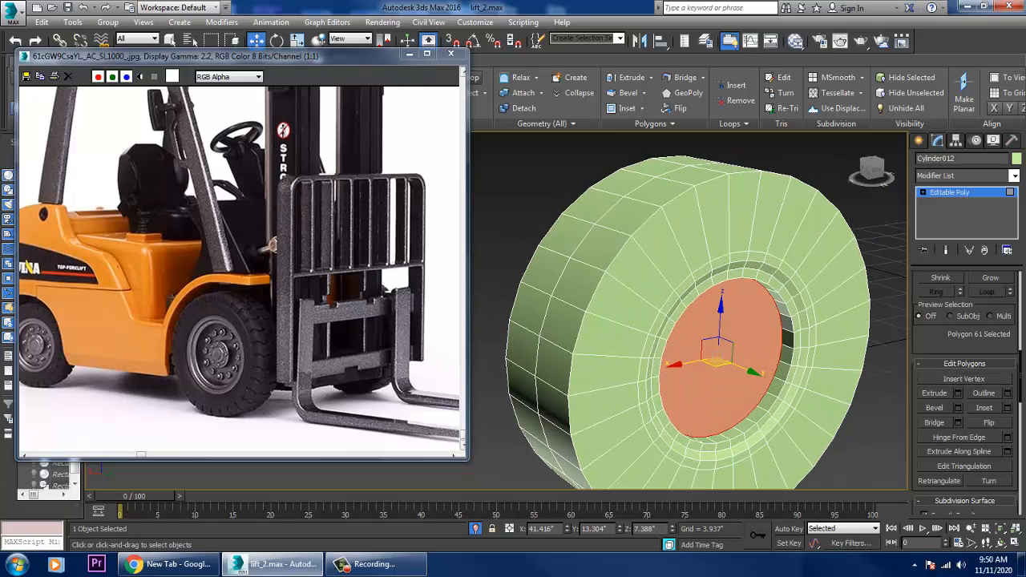
# - Try to push the middle edge loop of the wheel's sidewall outward by about 0.128" along Y
pyautogui.press('q')
pyautogui.press('w')
pyautogui.scroll(4, 721, 360)
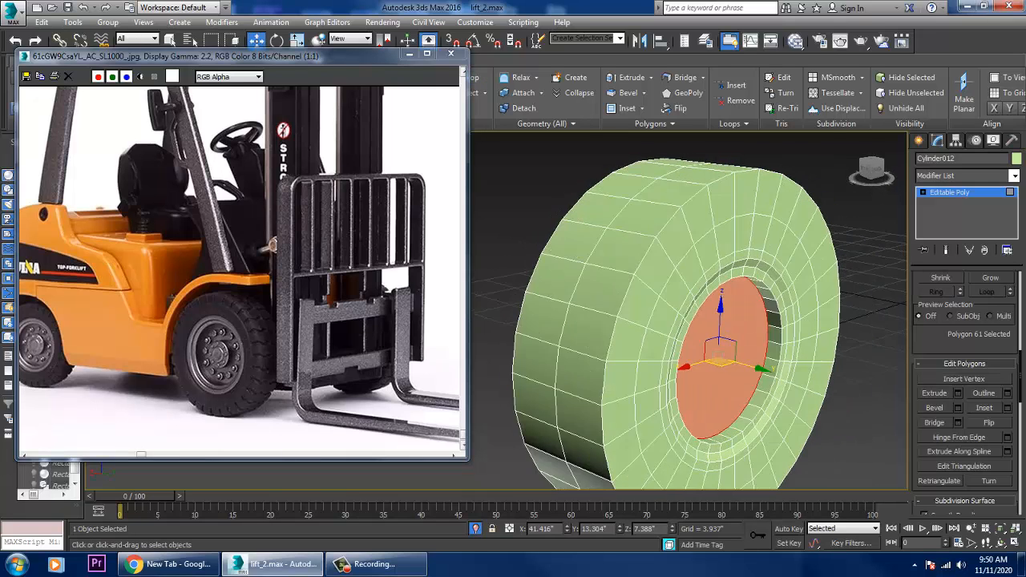
pyautogui.press('2')
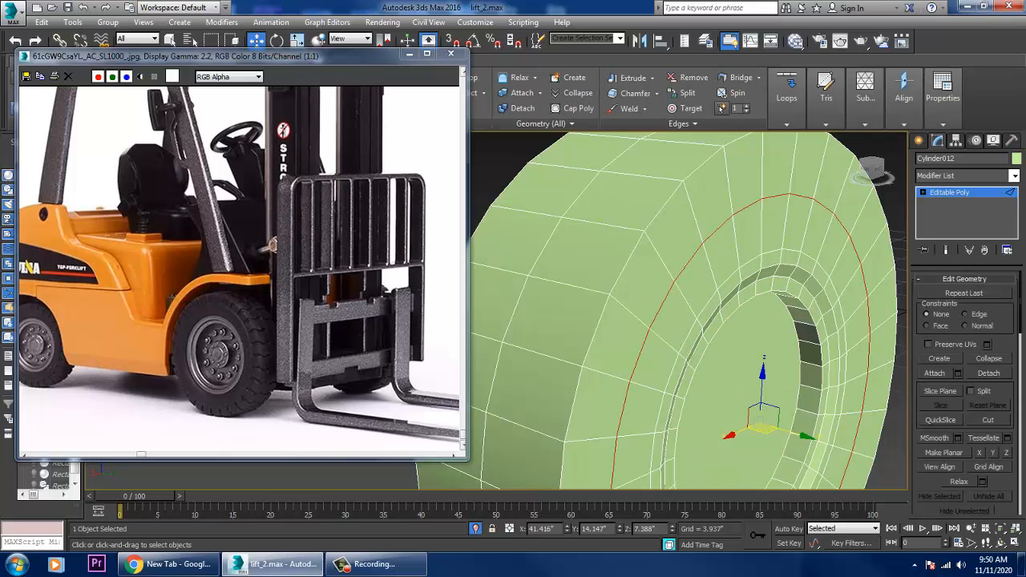
pyautogui.moveTo(790, 431); pyautogui.dragTo(795, 433)
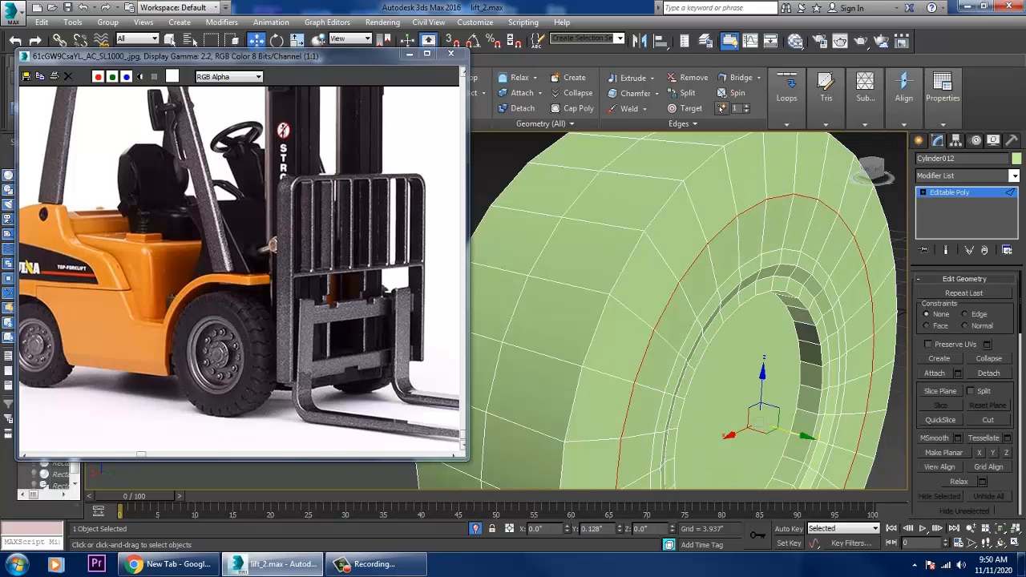
pyautogui.keyDown('alt'); pyautogui.moveTo(794, 433); pyautogui.dragTo(823, 442, button='middle'); pyautogui.keyUp('alt')
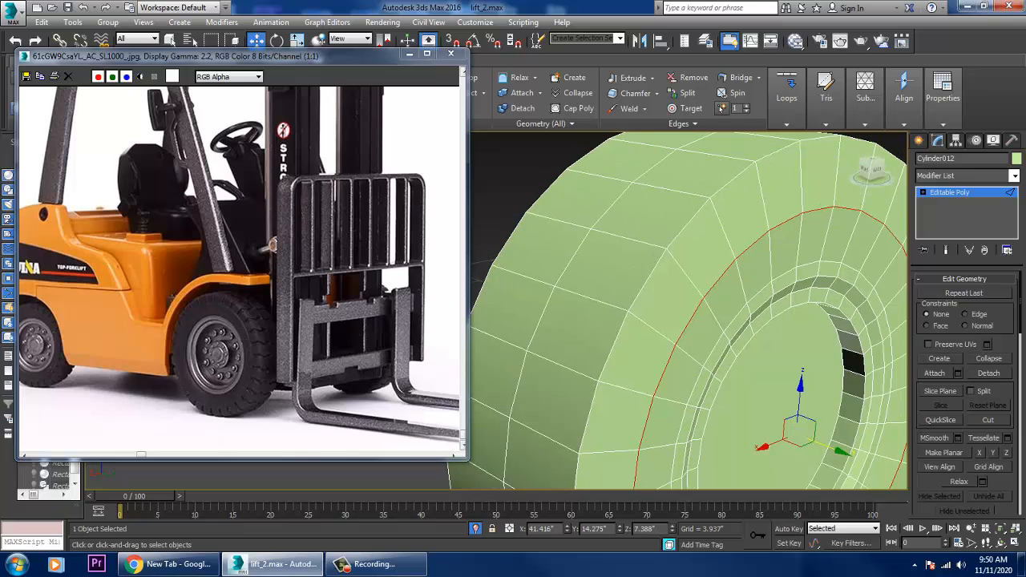
pyautogui.hotkey('ctrl', 'z')
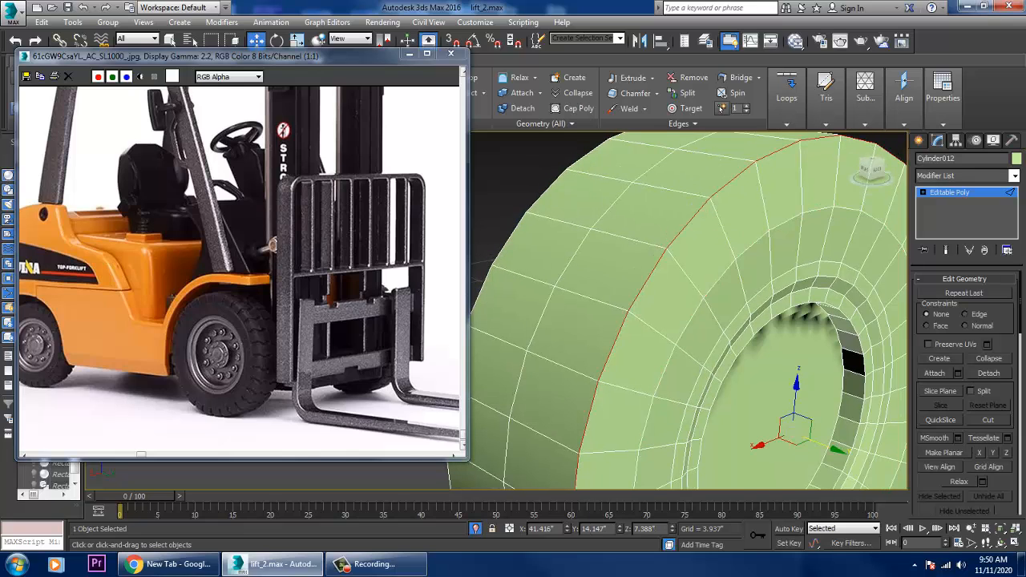
# - Chamfer the wheel's outer rim edge loop by 0.394" with 3 segments
pyautogui.scroll(-5, 966, 392)
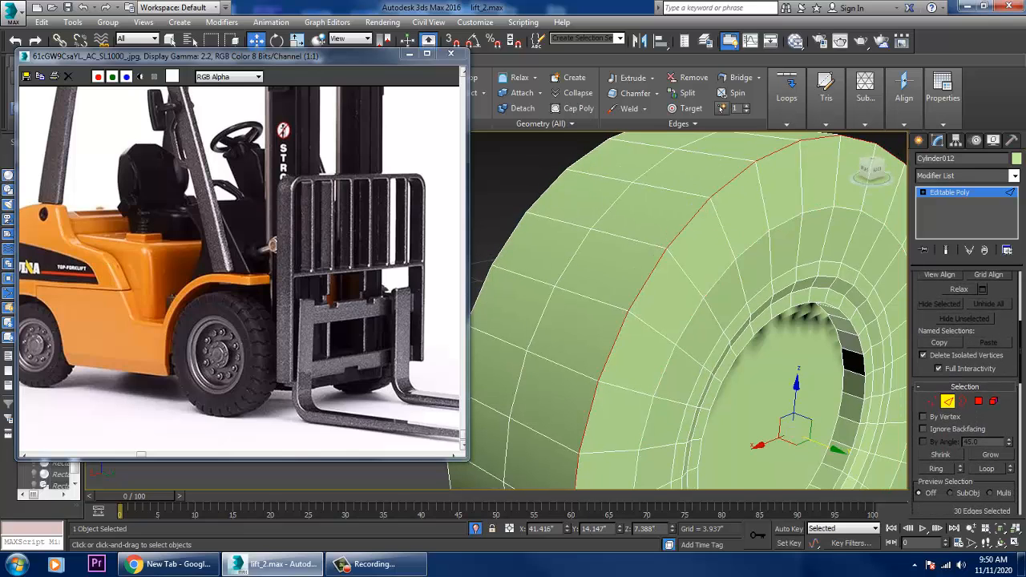
pyautogui.scroll(-4, 966, 393)
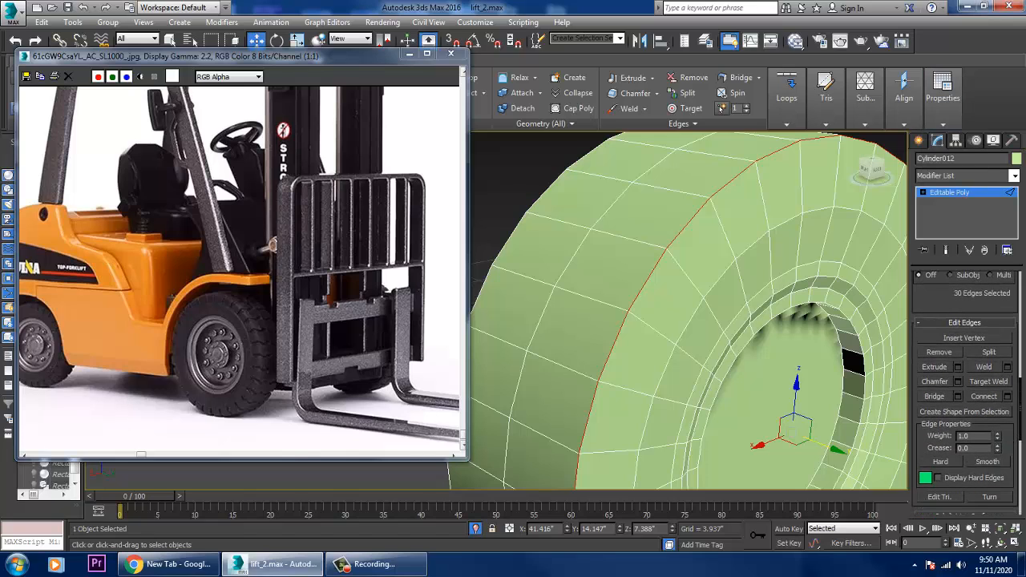
pyautogui.click(957, 381)
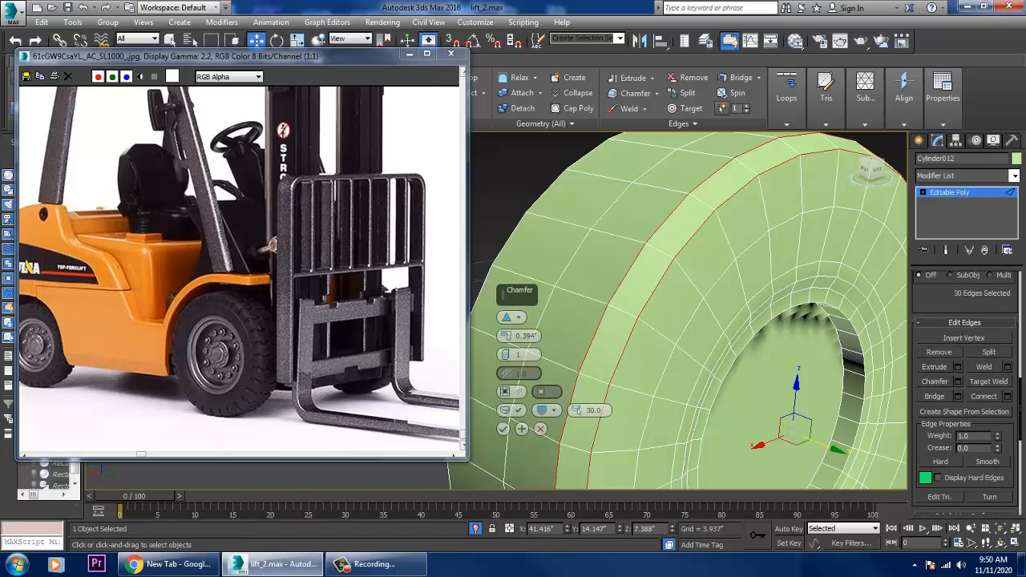
pyautogui.click(506, 353)
pyautogui.click(506, 353)
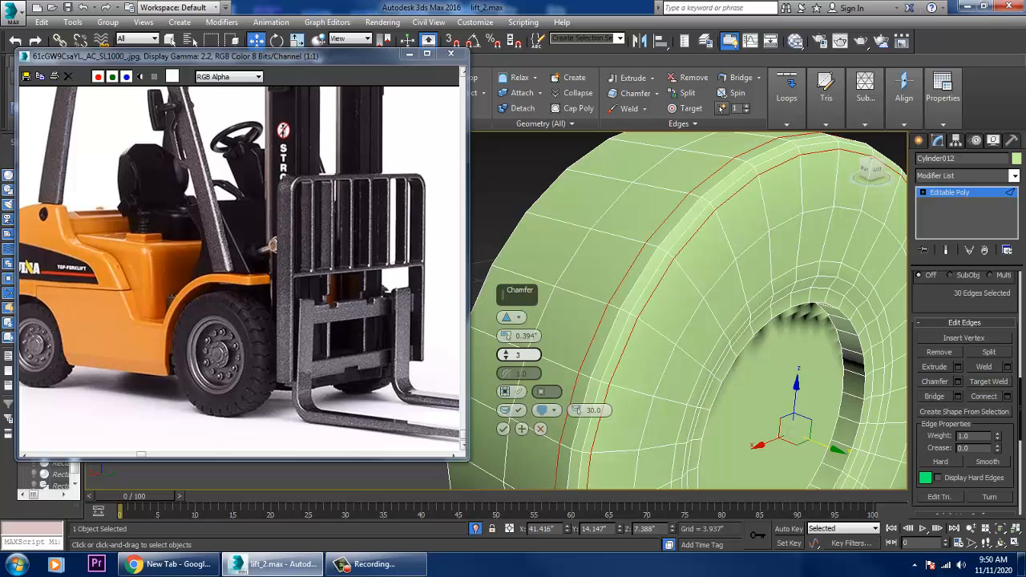
pyautogui.click(504, 429)
# - Inset the recessed centre polygon of the wheel by 2.28" to outline the hub
pyautogui.scroll(-5, 628, 385)
pyautogui.keyDown('alt'); pyautogui.moveTo(627, 384); pyautogui.dragTo(577, 365, button='middle'); pyautogui.keyUp('alt')
pyautogui.moveTo(577, 364); pyautogui.dragTo(593, 260, button='middle')
pyautogui.scroll(3, 665, 241)
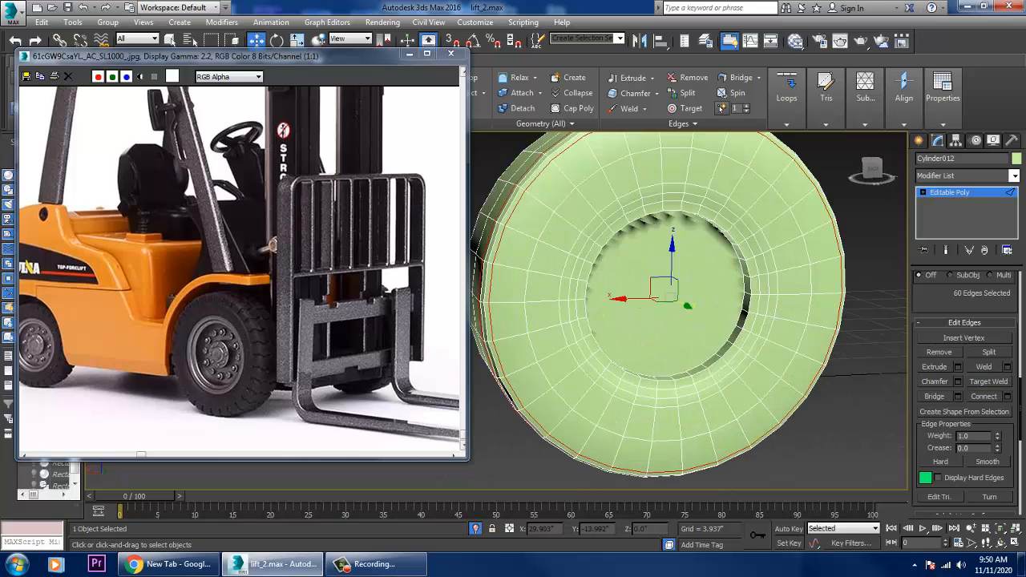
pyautogui.moveTo(665, 240); pyautogui.dragTo(674, 257, button='middle')
pyautogui.press('4')
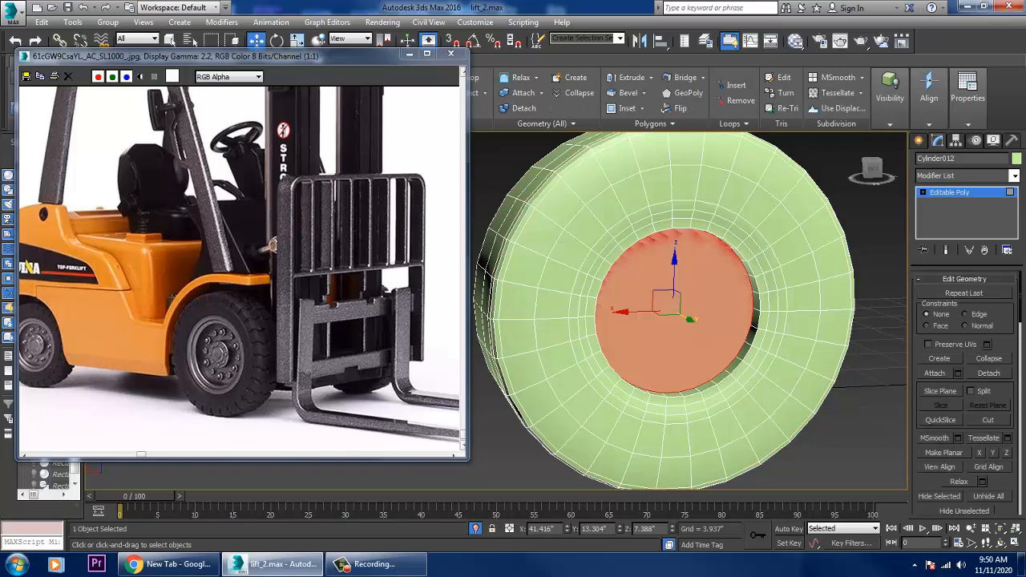
pyautogui.keyDown('alt'); pyautogui.moveTo(675, 321); pyautogui.dragTo(713, 321, button='middle'); pyautogui.keyUp('alt')
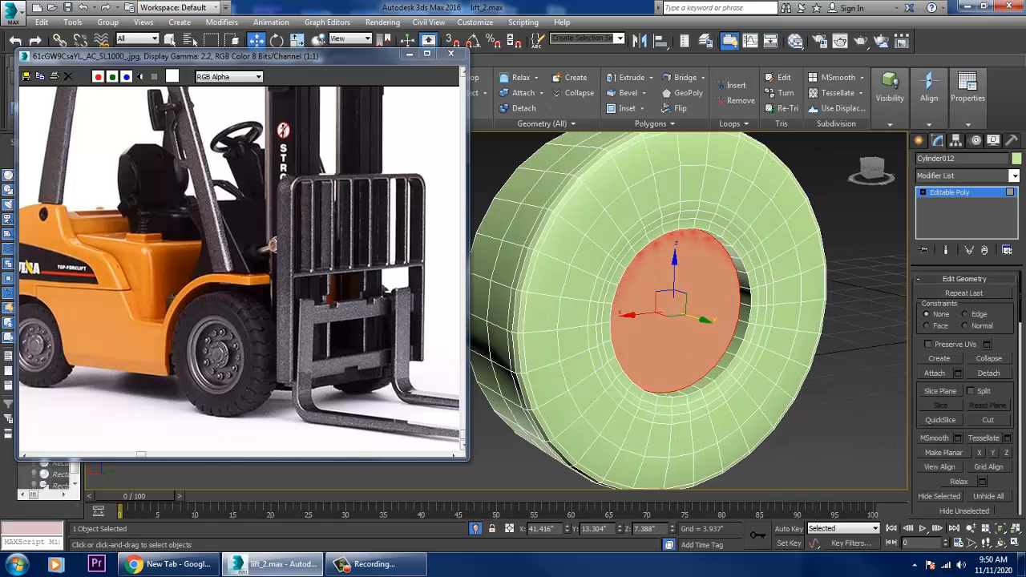
pyautogui.scroll(-10, 963, 392)
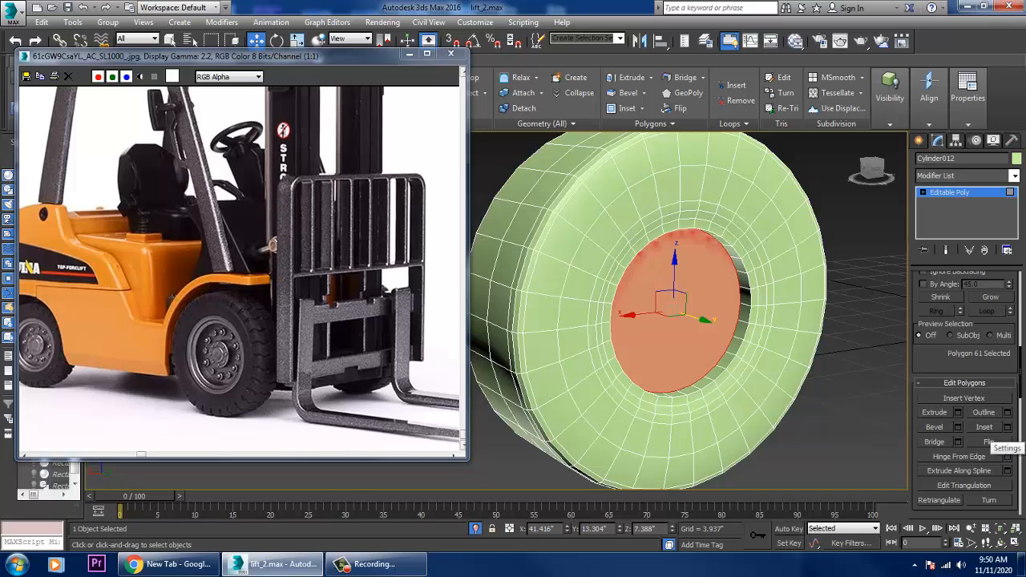
pyautogui.click(1007, 426)
pyautogui.moveTo(506, 337); pyautogui.dragTo(505, 316)
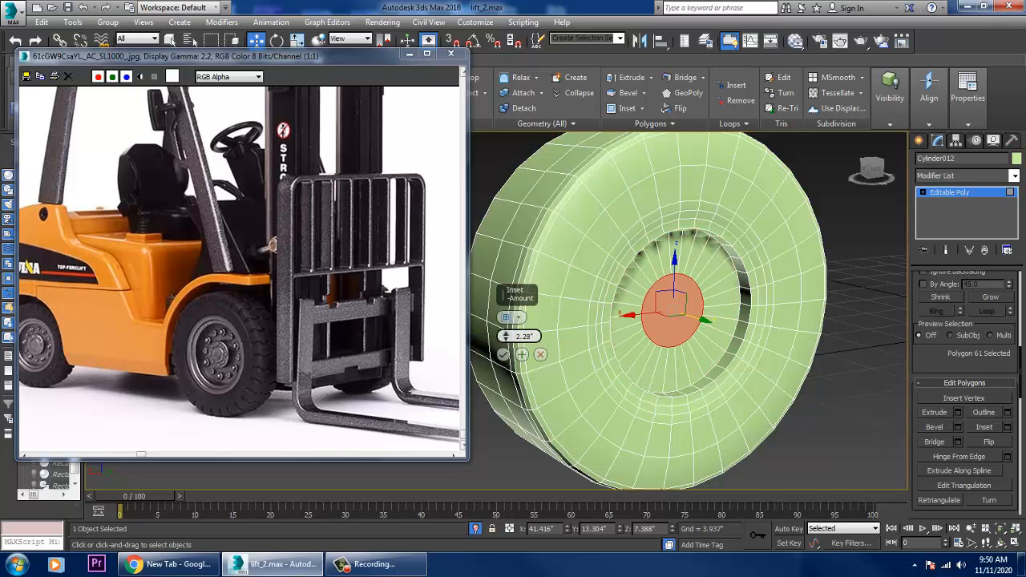
pyautogui.click(504, 354)
# - Bevel the hub polygon outward with a height of 0.624" and an outline of -0.19"
pyautogui.scroll(3, 673, 312)
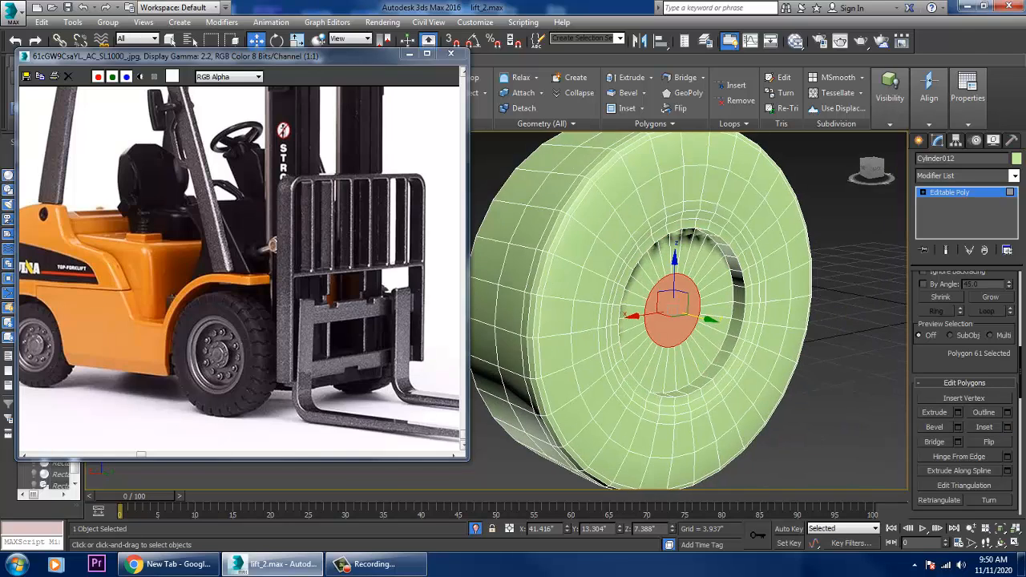
pyautogui.click(958, 426)
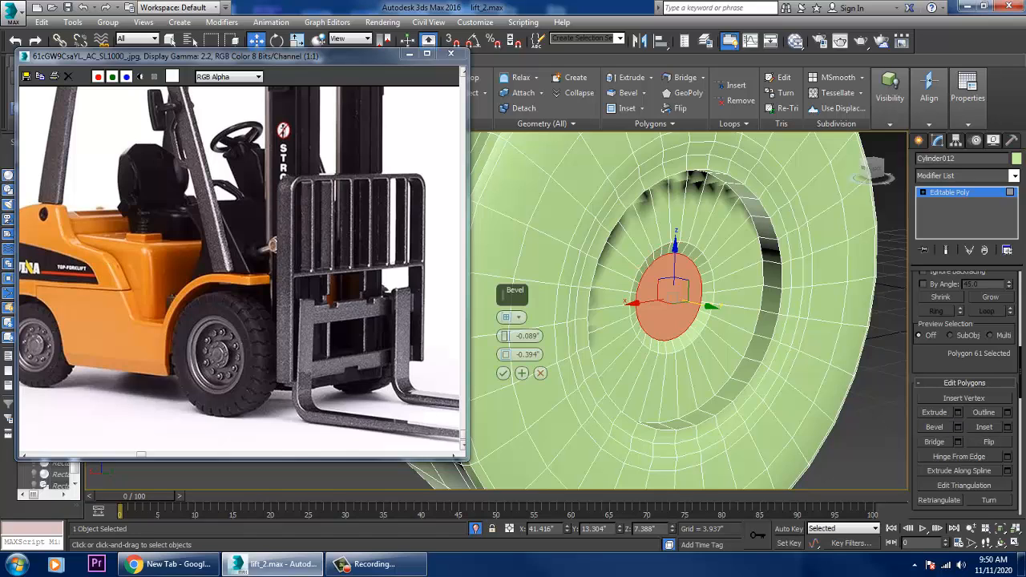
pyautogui.moveTo(504, 336); pyautogui.dragTo(505, 349)
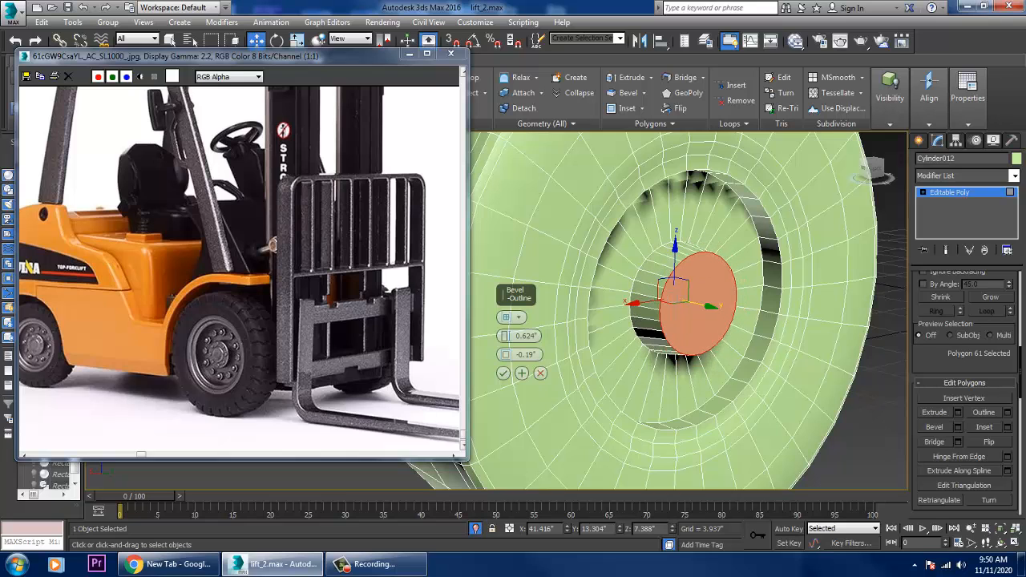
pyautogui.click(503, 374)
# - Move the hub's front face slightly back toward the wheel along Y and inset it by 0.649"
pyautogui.scroll(3, 737, 308)
pyautogui.keyDown('alt'); pyautogui.moveTo(737, 308); pyautogui.dragTo(773, 308, button='middle'); pyautogui.keyUp('alt')
pyautogui.scroll(3, 737, 305)
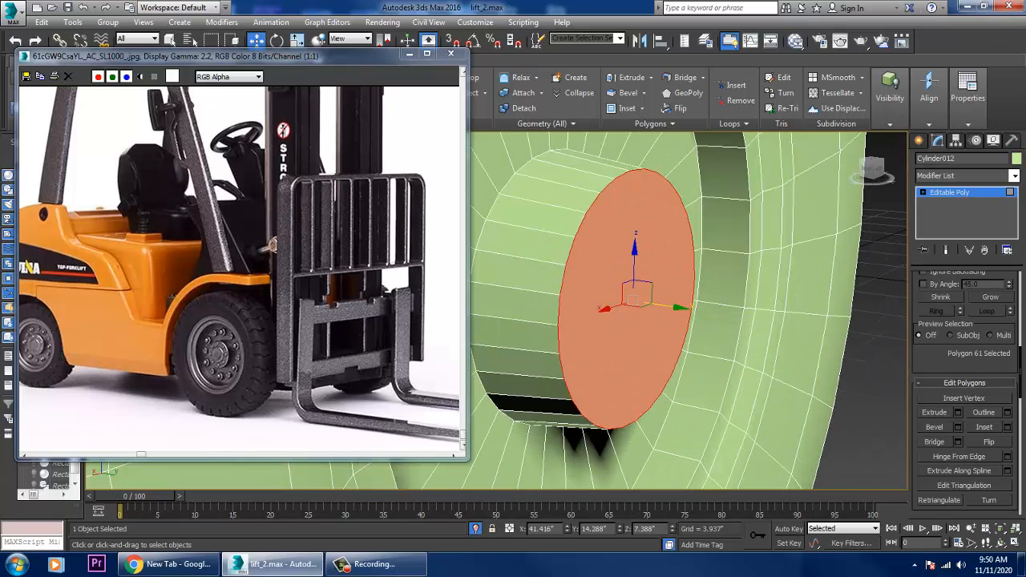
pyautogui.moveTo(672, 307); pyautogui.dragTo(661, 304)
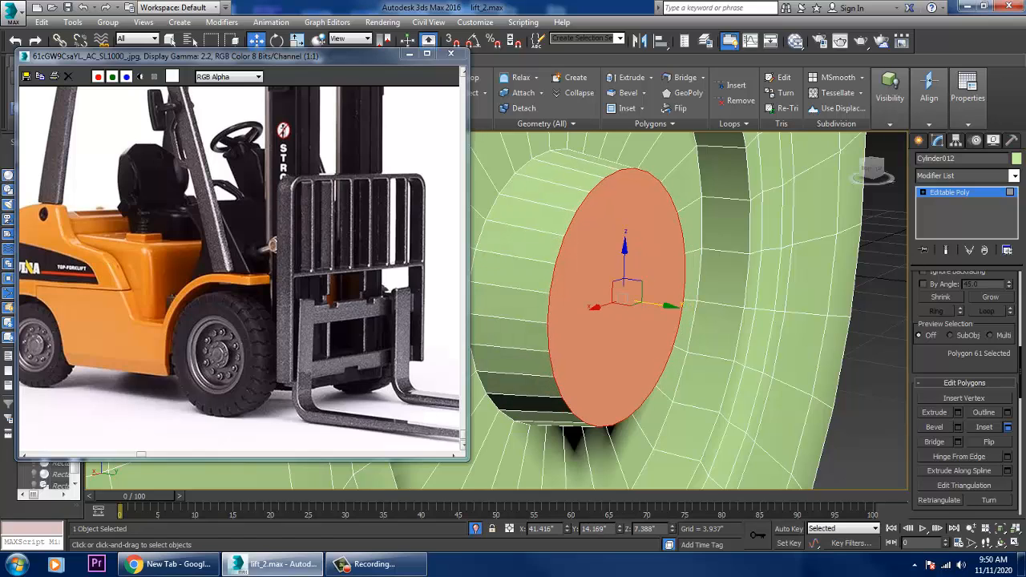
pyautogui.click(1008, 427)
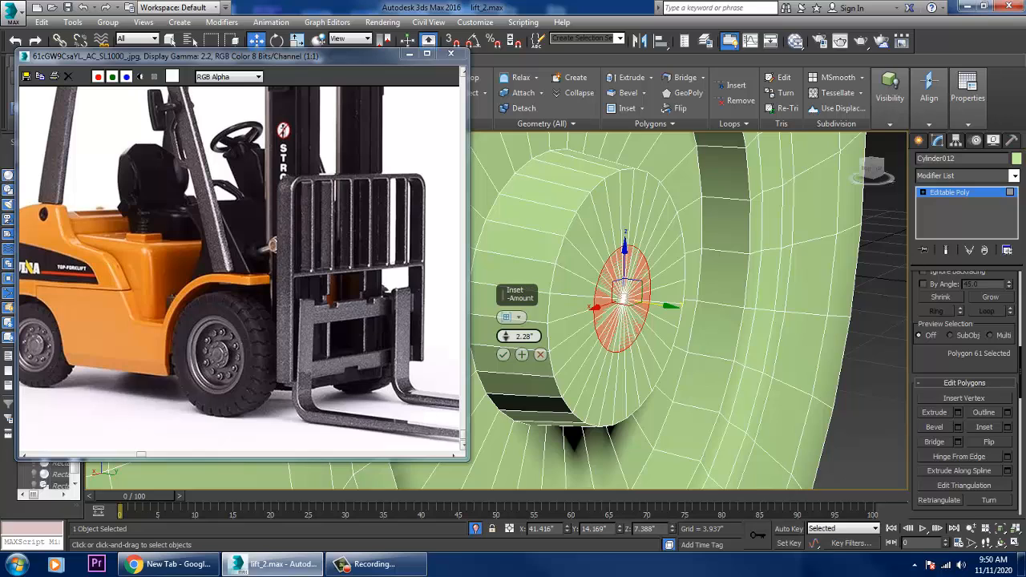
pyautogui.moveTo(505, 336); pyautogui.dragTo(504, 344)
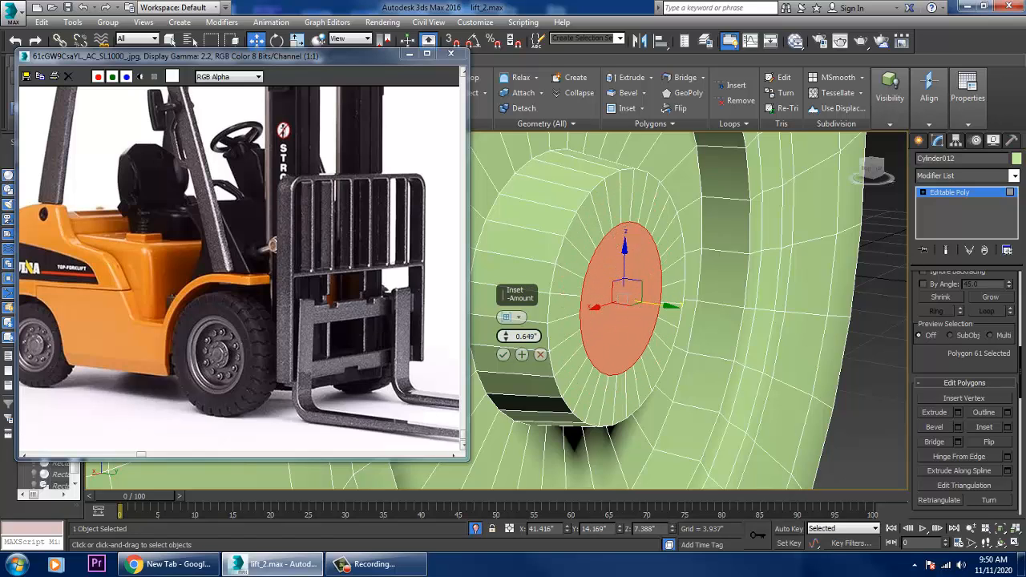
pyautogui.click(502, 354)
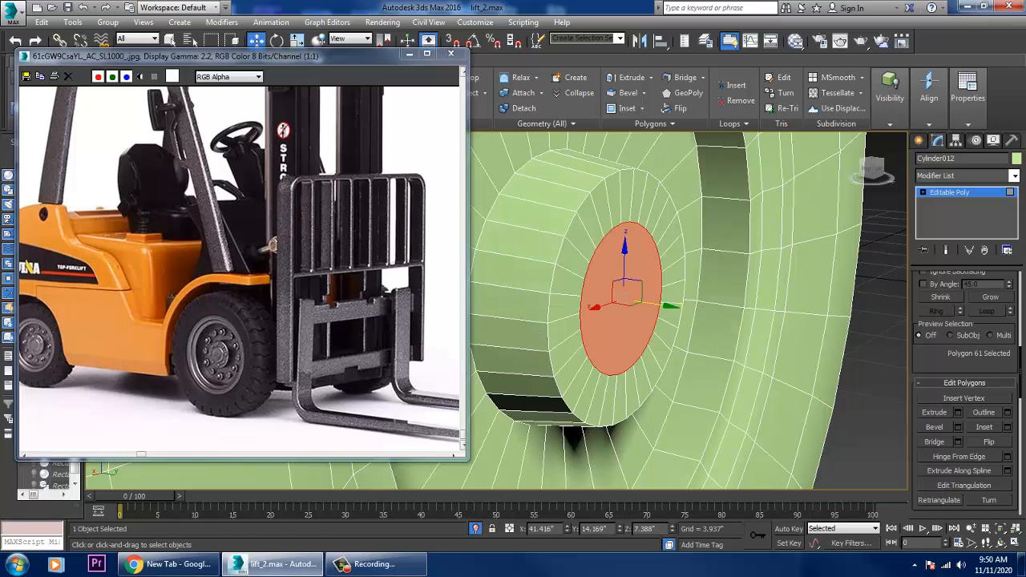
# - Extrude the inset polygon at the centre of the hub by 0.064"
pyautogui.click(957, 412)
pyautogui.moveTo(505, 335); pyautogui.dragTo(505, 328)
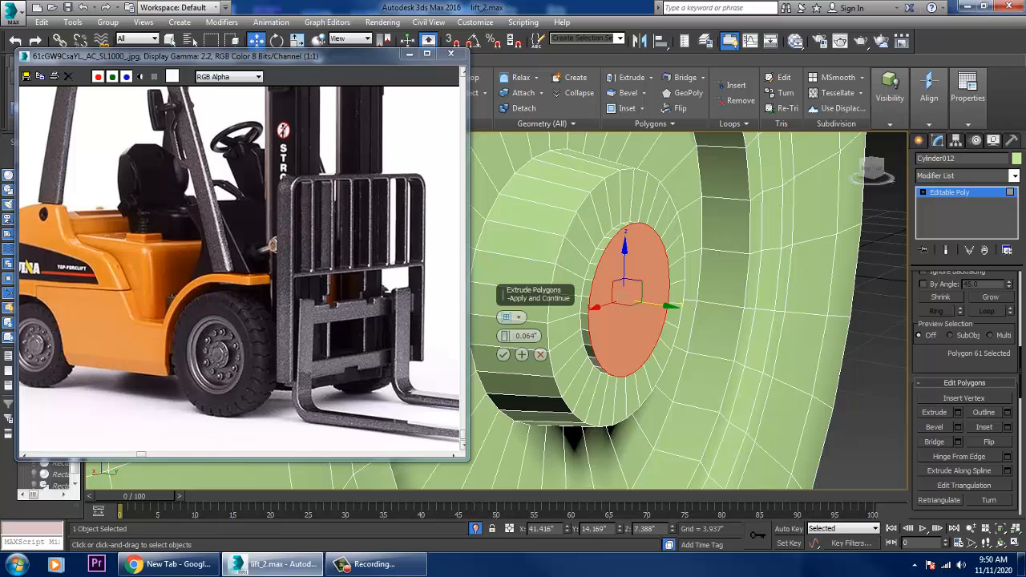
pyautogui.click(503, 354)
# - Create a small cylinder with AutoGrid on the rim above the hub in the Front view, about 0.386" in radius and 0.234" high
pyautogui.keyDown('alt'); pyautogui.moveTo(576, 345); pyautogui.dragTo(504, 340, button='middle'); pyautogui.keyUp('alt')
pyautogui.scroll(-3, 505, 340)
pyautogui.hotkey('alt', 'w')
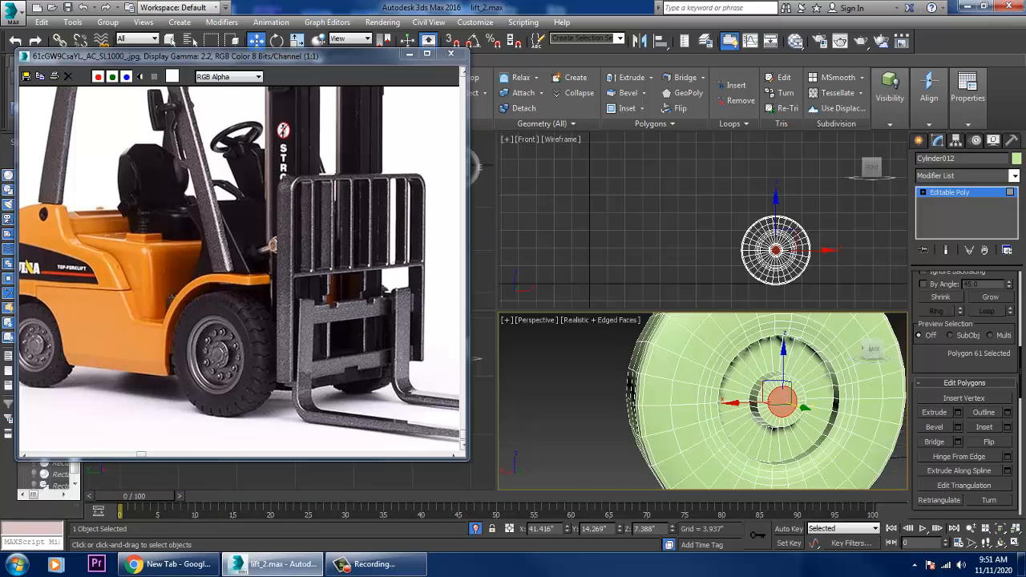
pyautogui.rightClick(613, 292)
pyautogui.press('z')
pyautogui.hotkey('alt', 'w')
pyautogui.moveTo(613, 310); pyautogui.dragTo(723, 298, button='middle')
pyautogui.scroll(-3, 725, 275)
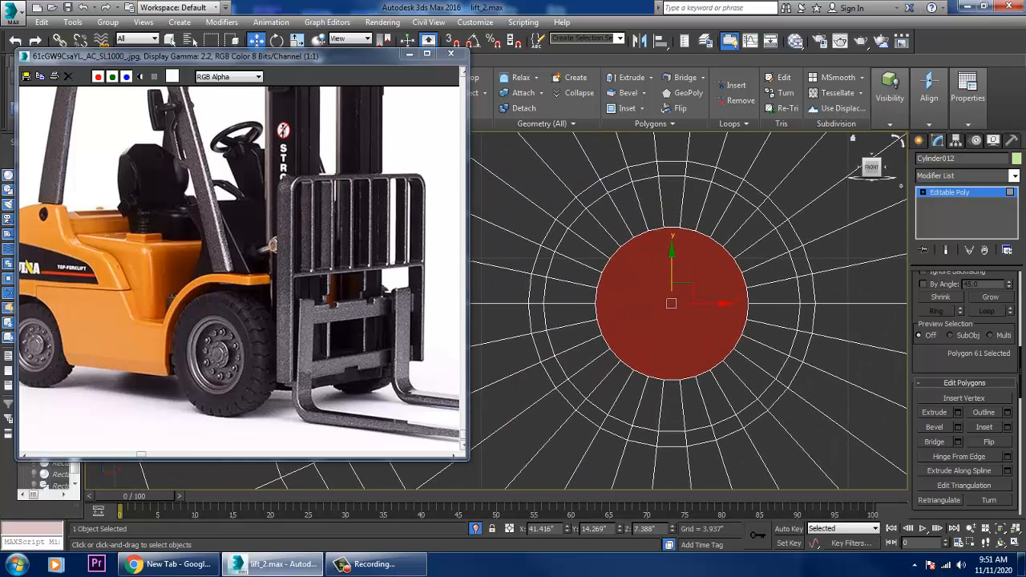
pyautogui.click(918, 140)
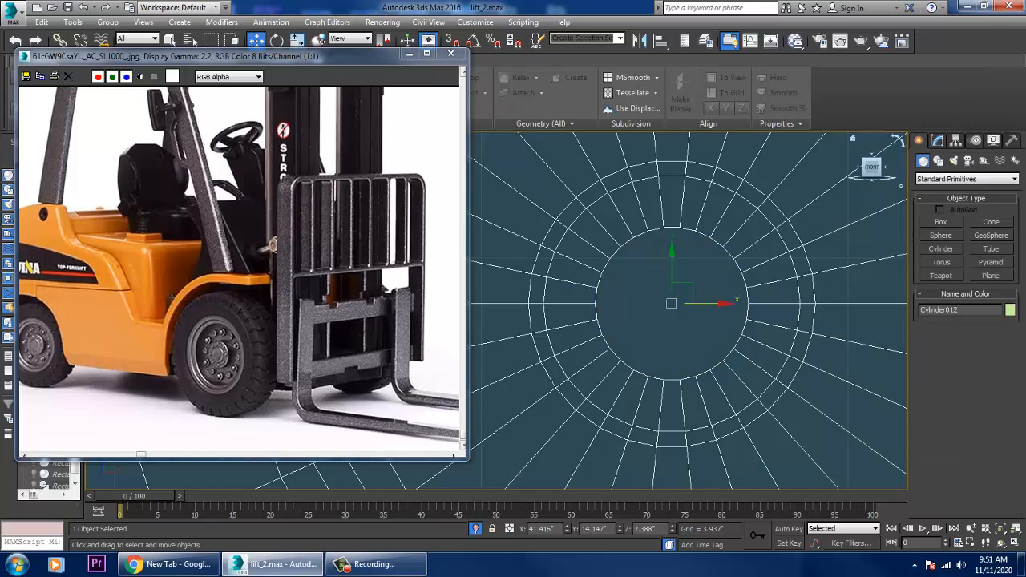
pyautogui.click(940, 249)
pyautogui.moveTo(689, 240); pyautogui.dragTo(676, 352, button='middle')
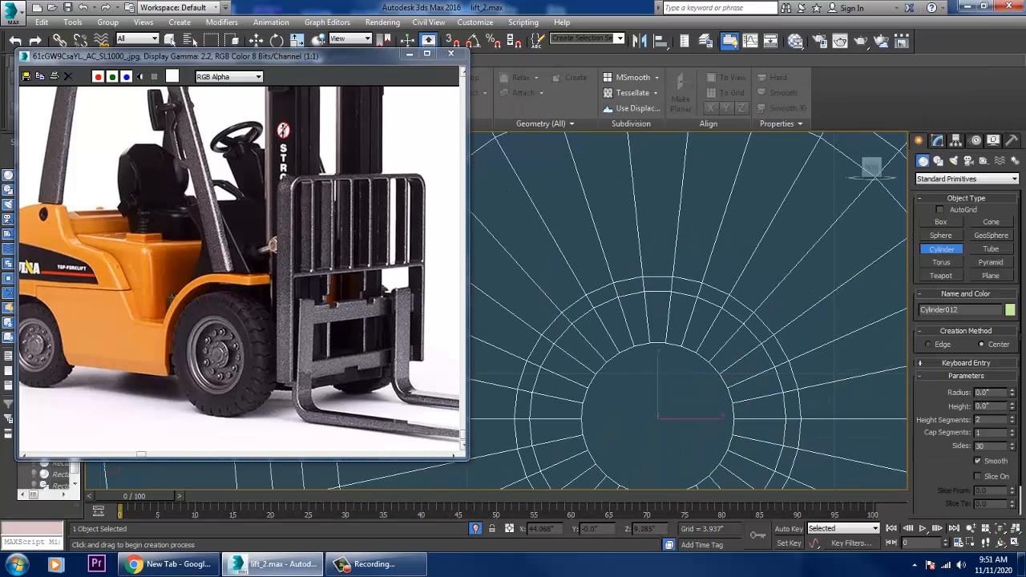
pyautogui.click(940, 209)
pyautogui.moveTo(709, 225); pyautogui.dragTo(694, 281, button='middle')
pyautogui.scroll(-2, 702, 277)
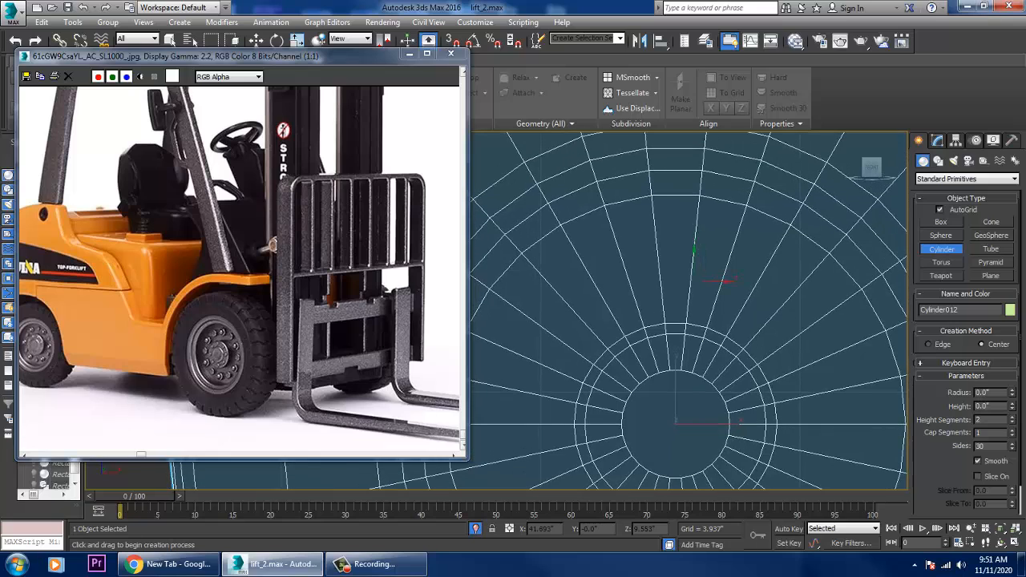
pyautogui.moveTo(669, 253); pyautogui.dragTo(695, 254)
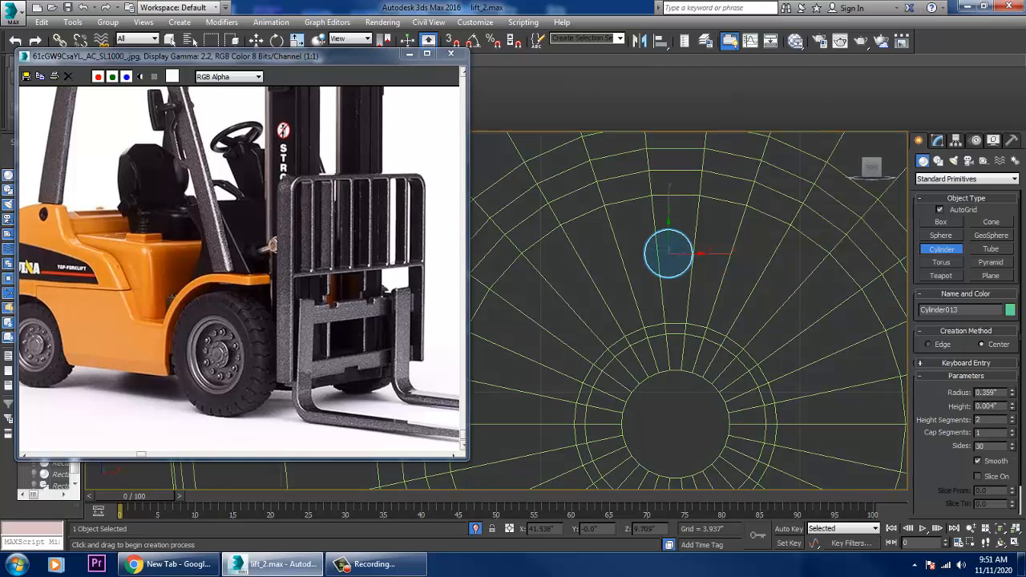
pyautogui.press('w')
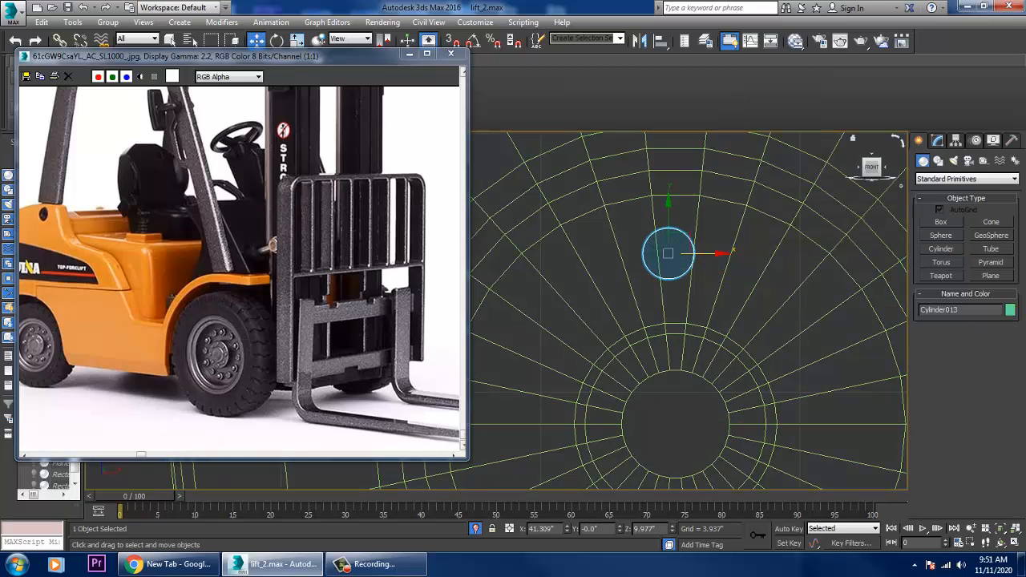
# - Set the small cylinder's sides to 6 and convert it to an editable poly
pyautogui.click(937, 141)
pyautogui.hotkey('alt', 'w')
pyautogui.middleClick(725, 417)
pyautogui.press('z')
pyautogui.hotkey('alt', 'w')
pyautogui.scroll(-5, 725, 417)
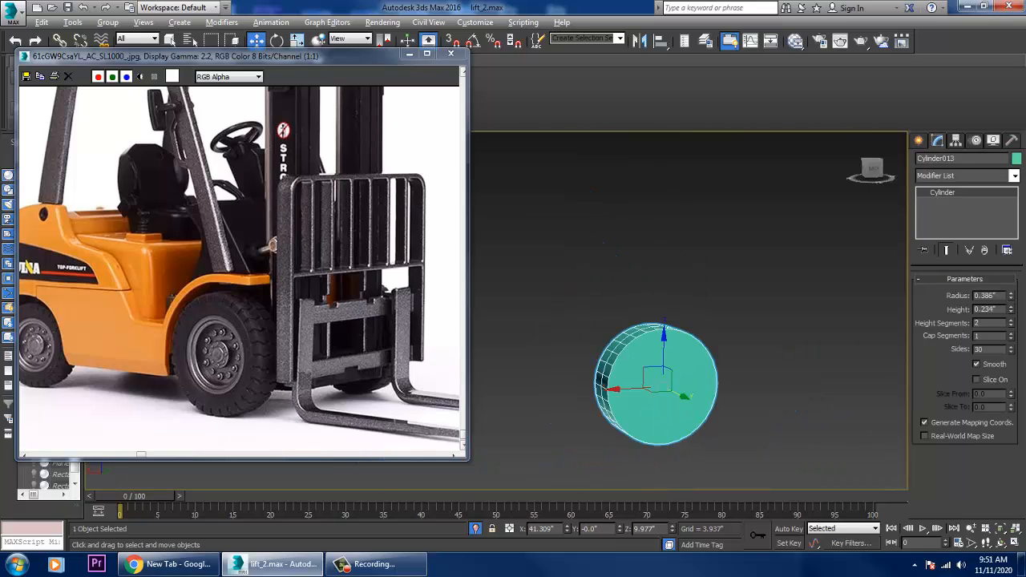
pyautogui.keyDown('alt'); pyautogui.moveTo(725, 417); pyautogui.dragTo(757, 415, button='middle'); pyautogui.keyUp('alt')
pyautogui.scroll(4, 609, 365)
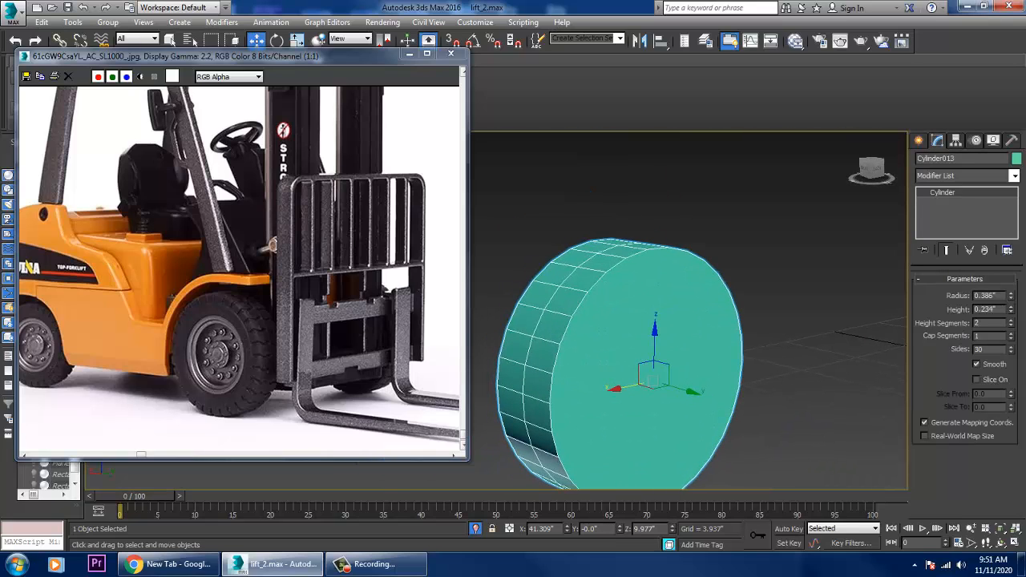
pyautogui.moveTo(1011, 350); pyautogui.dragTo(1010, 378)
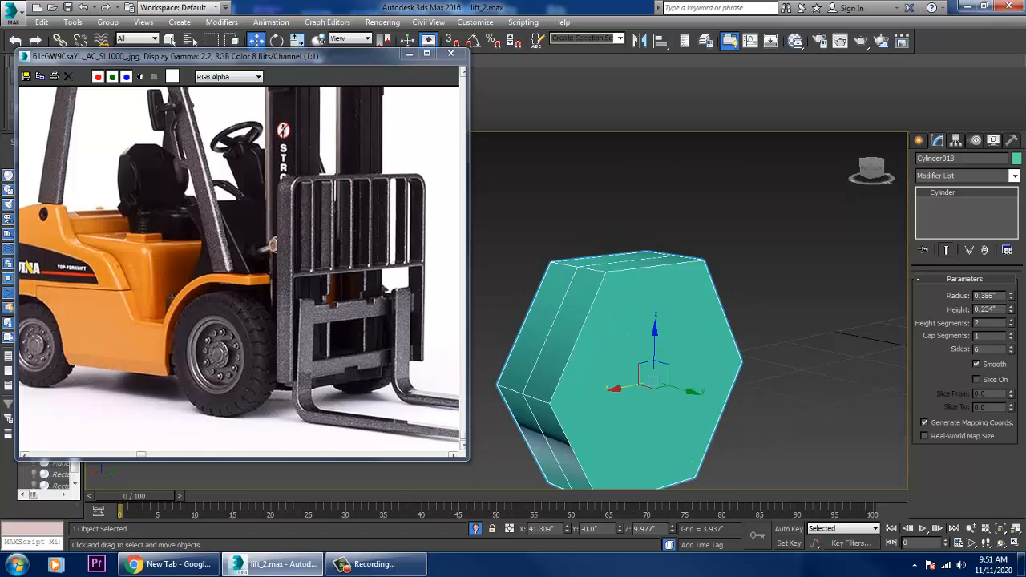
pyautogui.rightClick(745, 311)
pyautogui.click(792, 446)
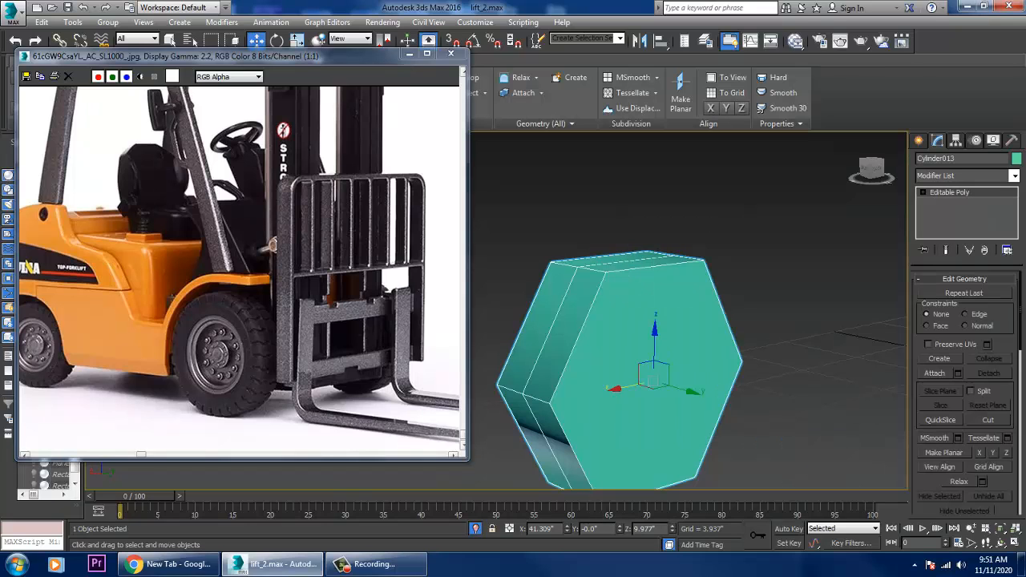
# - Inset the hexagonal front polygon of the small cylinder by 0.139"
pyautogui.press('4')
pyautogui.click(681, 345)
pyautogui.scroll(-6, 965, 392)
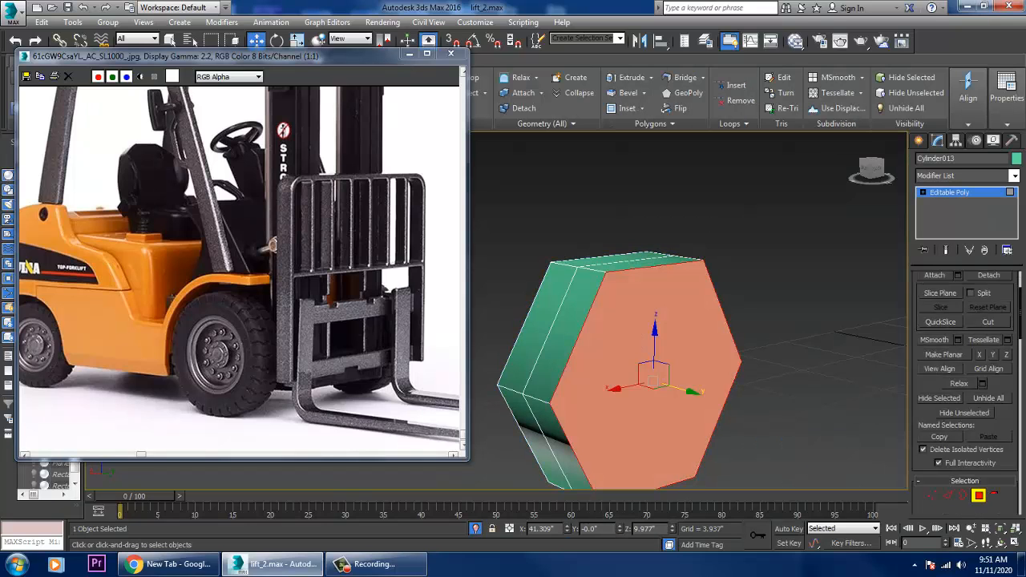
pyautogui.click(1001, 430)
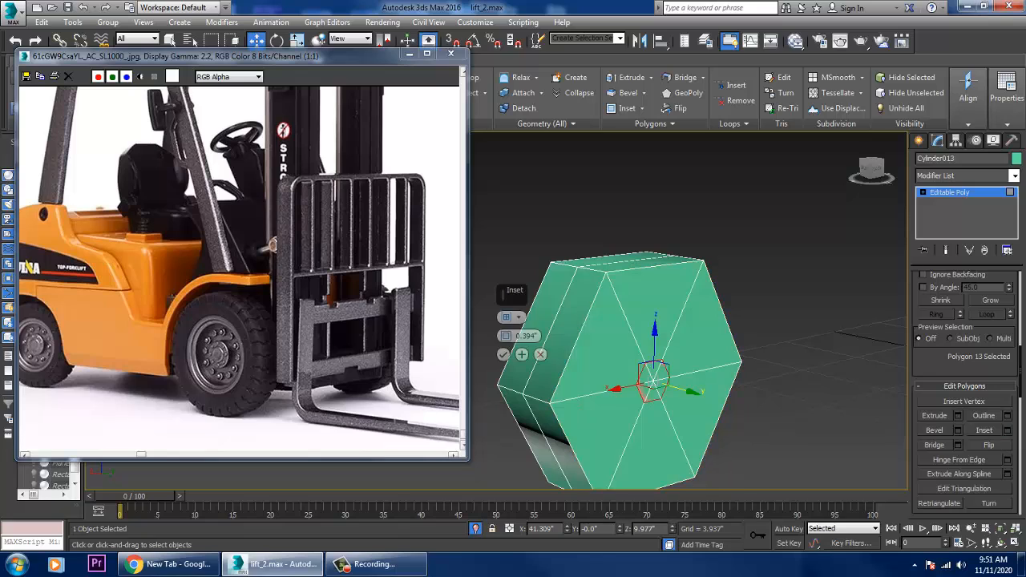
pyautogui.moveTo(505, 336)
pyautogui.mouseDown()
pyautogui.moveTo(506, 328)
pyautogui.moveTo(506, 346)
pyautogui.moveTo(505, 324)
pyautogui.moveTo(505, 334)
pyautogui.mouseUp()
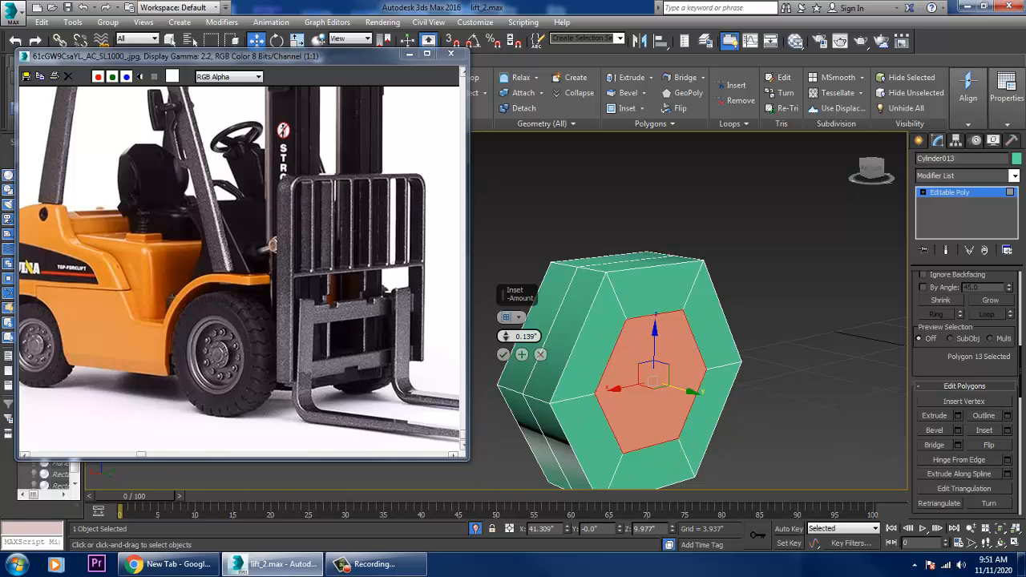
pyautogui.click(503, 354)
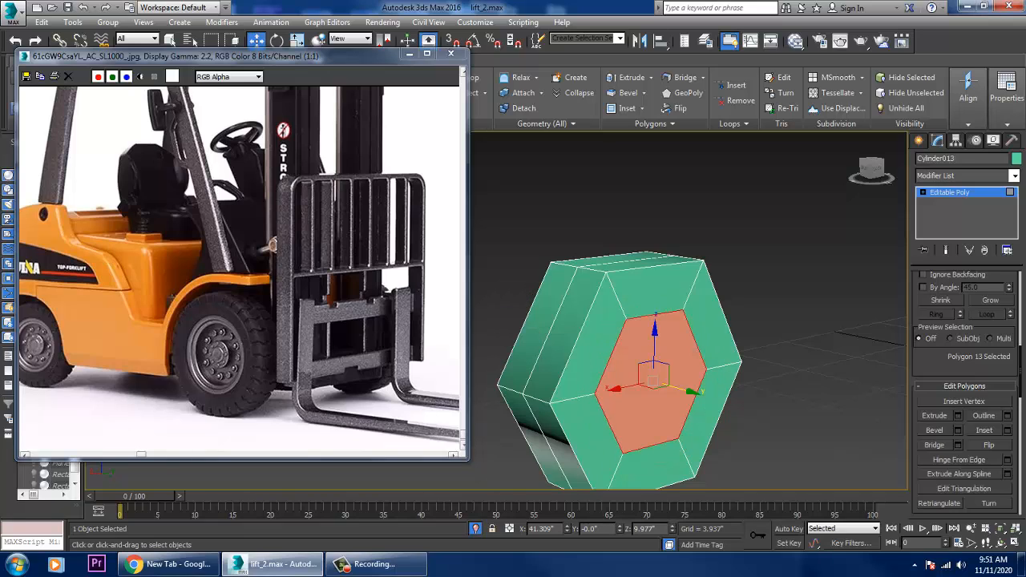
# - Extrude the inset hexagon by 3.937" and move it back about 3.672" along Y to leave a short bolt end
pyautogui.click(958, 415)
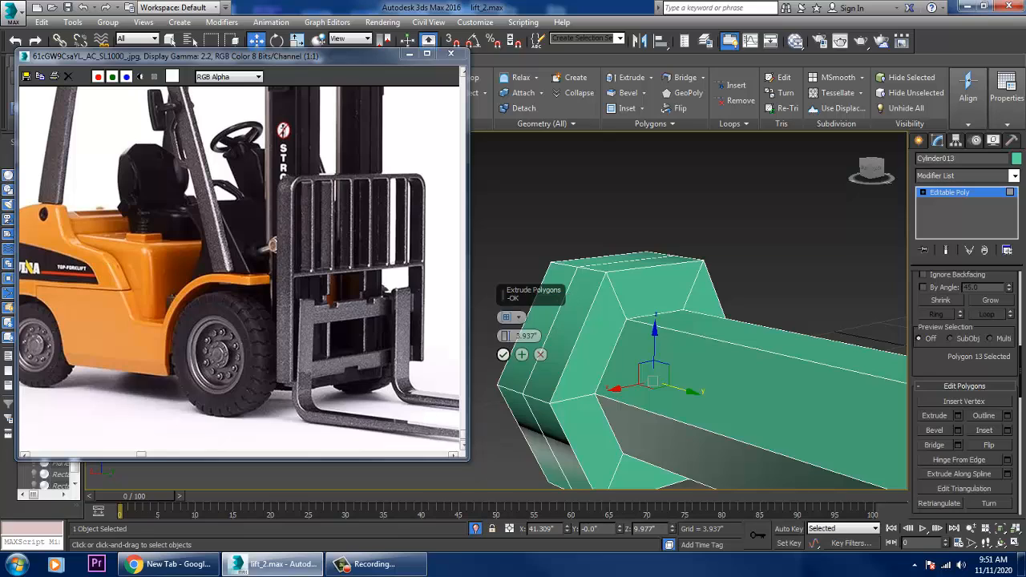
pyautogui.click(504, 354)
pyautogui.scroll(-7, 782, 377)
pyautogui.moveTo(802, 385); pyautogui.dragTo(694, 379, button='middle')
pyautogui.moveTo(837, 425); pyautogui.dragTo(698, 384)
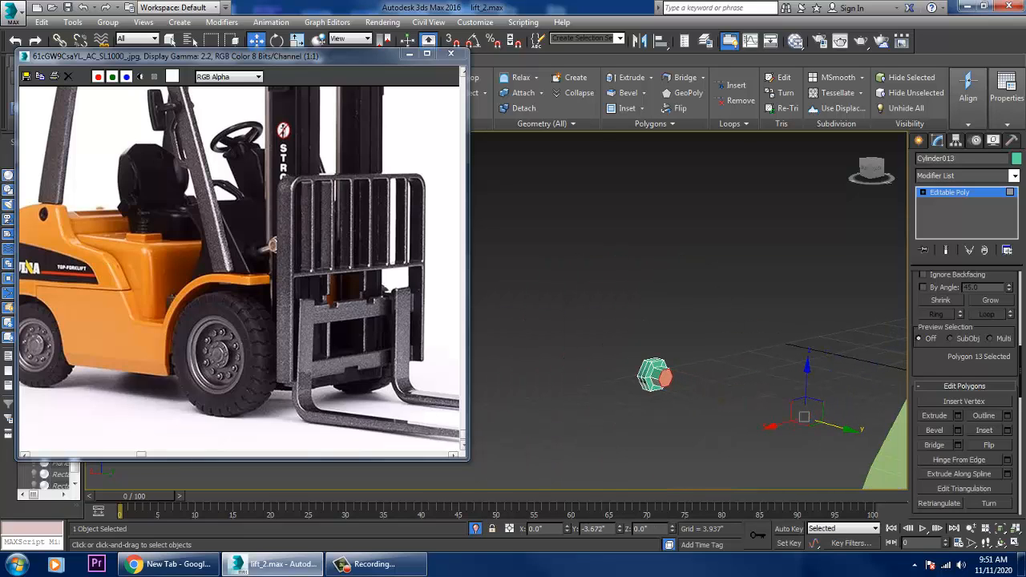
# - Leave polygon editing and move the whole hexagonal nut along Y to about 14.078", against the wheel's recessed rim
pyautogui.hotkey('alt', 'w')
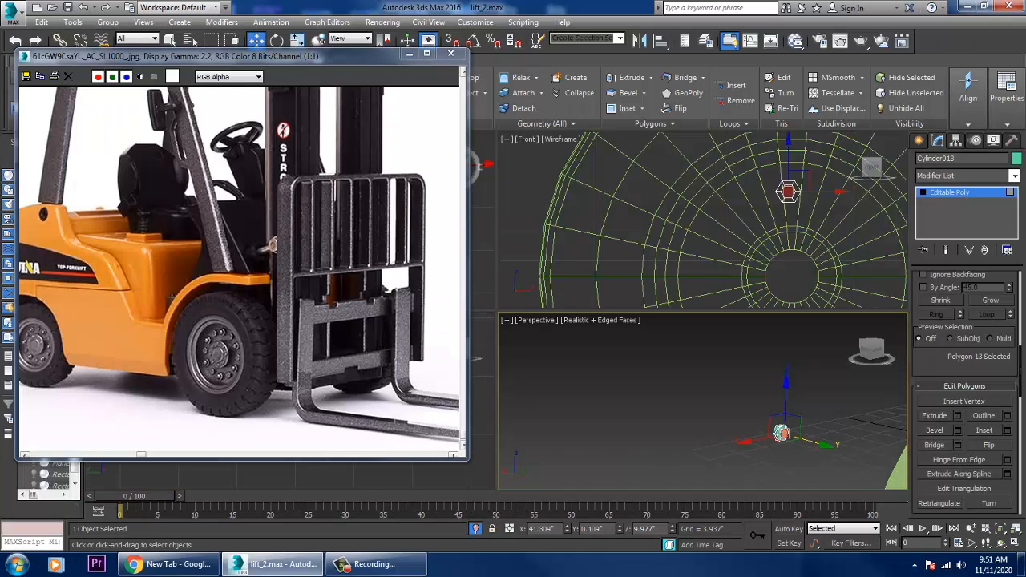
pyautogui.press('4')
pyautogui.moveTo(769, 417); pyautogui.dragTo(726, 404, button='middle')
pyautogui.hotkey('alt', 'w')
pyautogui.moveTo(642, 336)
pyautogui.keyDown('alt'); pyautogui.mouseDown(button='middle')
pyautogui.moveTo(770, 377)
pyautogui.moveTo(641, 344)
pyautogui.mouseUp(button='middle'); pyautogui.keyUp('alt')
pyautogui.scroll(-3, 517, 315)
pyautogui.moveTo(517, 315); pyautogui.dragTo(778, 321)
pyautogui.keyDown('alt'); pyautogui.moveTo(778, 321); pyautogui.dragTo(745, 297, button='middle'); pyautogui.keyUp('alt')
pyautogui.scroll(5, 773, 314)
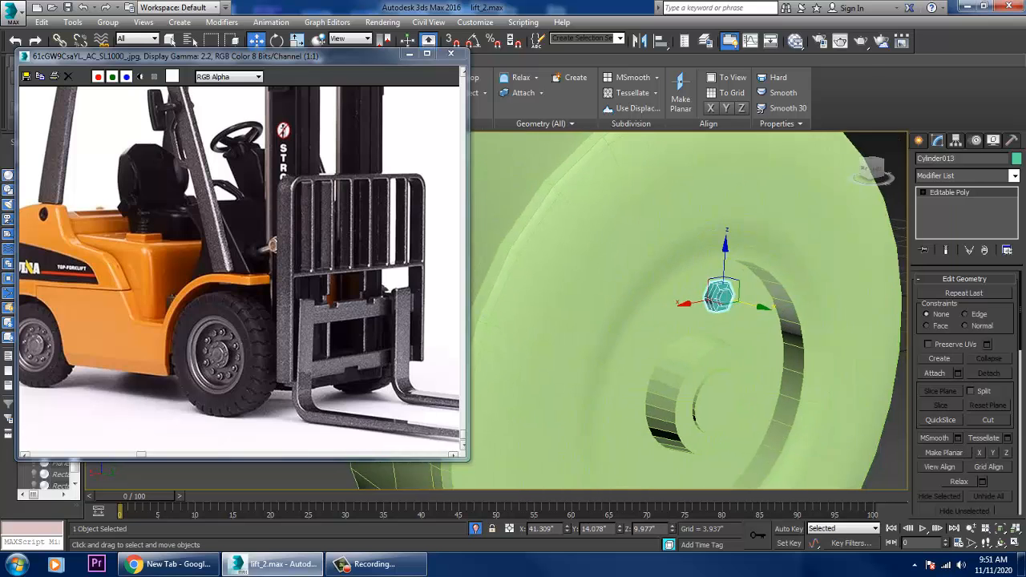
# - Move only the nut's pivot down to the centre of the hub in the Front view
pyautogui.hotkey('alt', 'w')
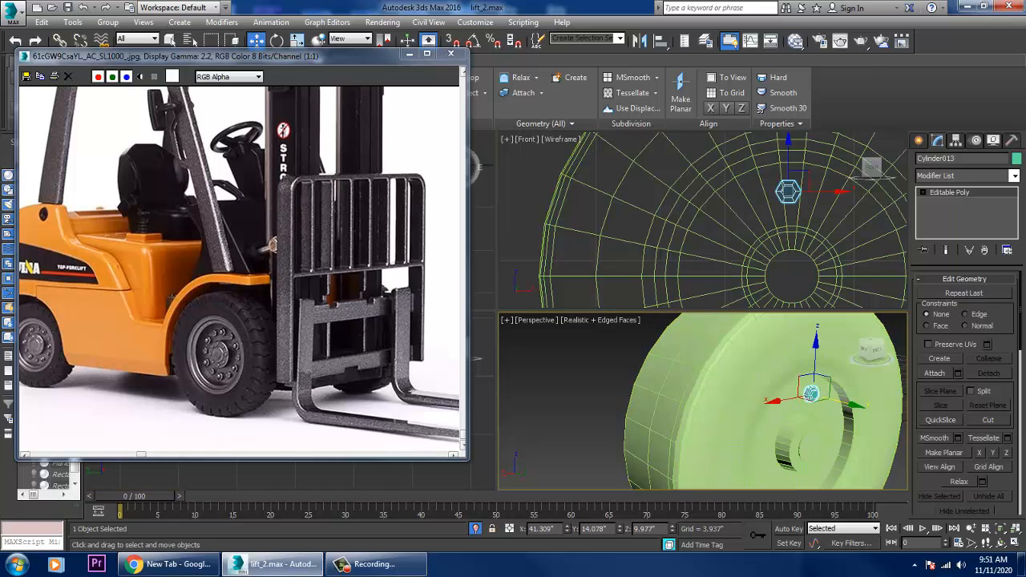
pyautogui.moveTo(769, 233); pyautogui.dragTo(735, 222, button='middle')
pyautogui.hotkey('alt', 'w')
pyautogui.scroll(-2, 735, 222)
pyautogui.moveTo(681, 264); pyautogui.dragTo(760, 222, button='middle')
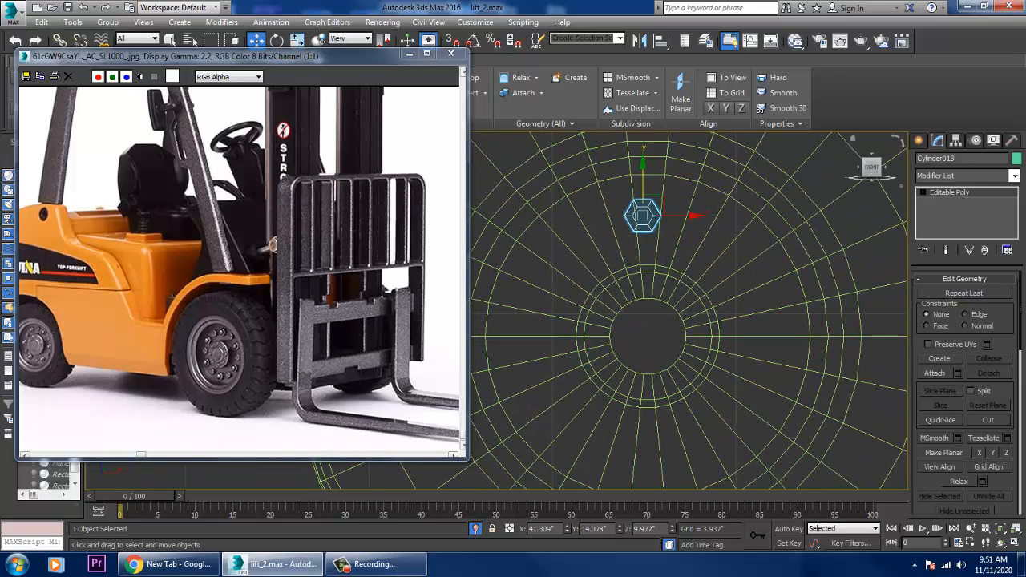
pyautogui.click(955, 140)
pyautogui.click(964, 221)
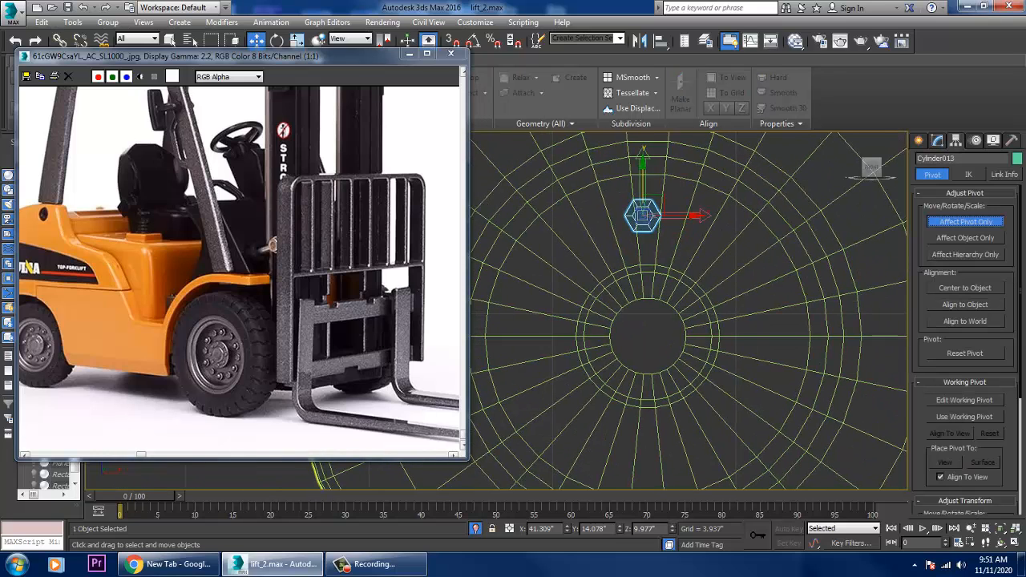
pyautogui.scroll(-3, 664, 260)
pyautogui.moveTo(652, 238); pyautogui.dragTo(651, 297)
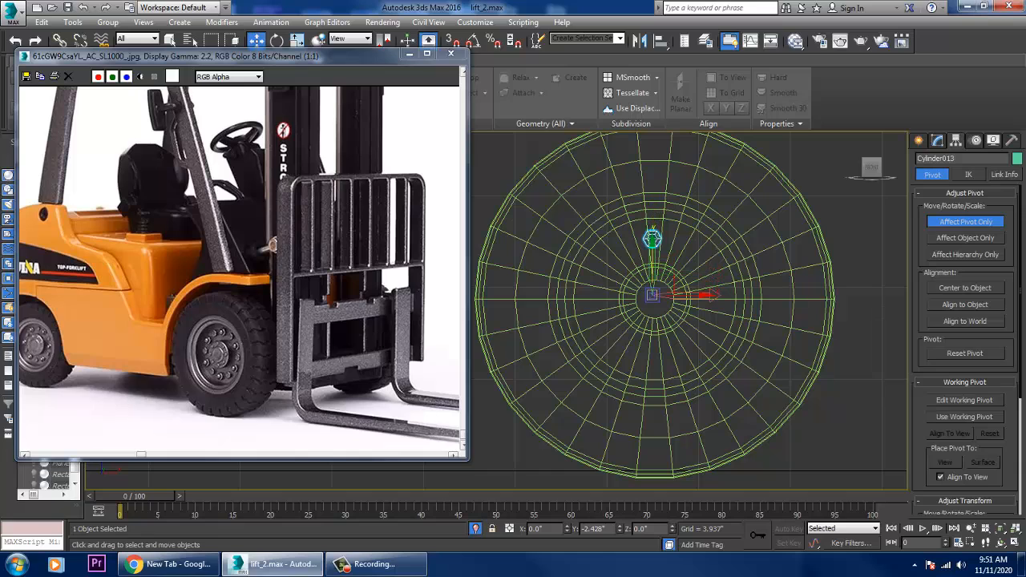
# - Fine-tune the nut's pivot onto the hub centre at about X 41.403" and Z 7.343", and end pivot-only editing
pyautogui.scroll(2, 651, 296)
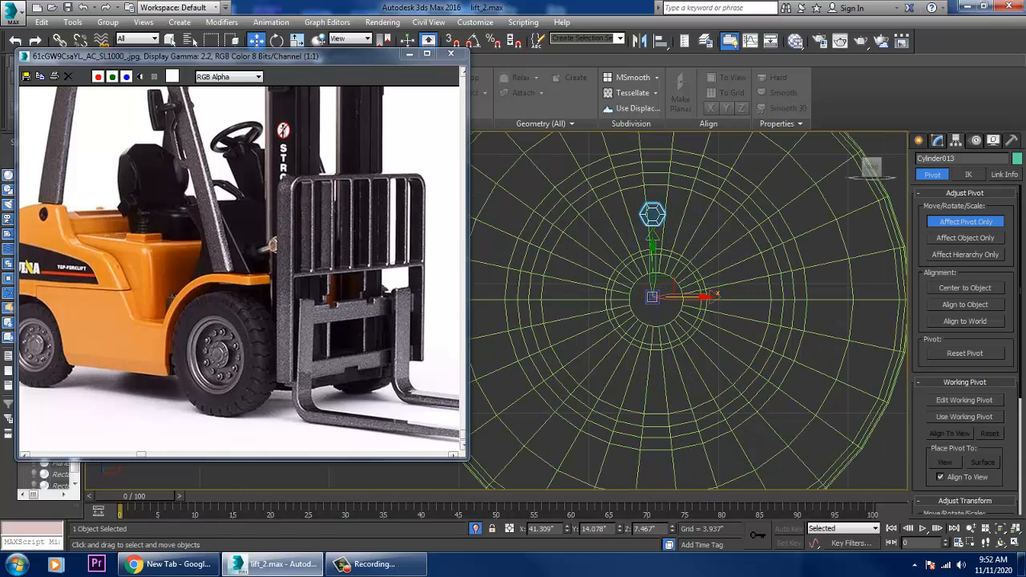
pyautogui.moveTo(681, 296); pyautogui.dragTo(687, 296)
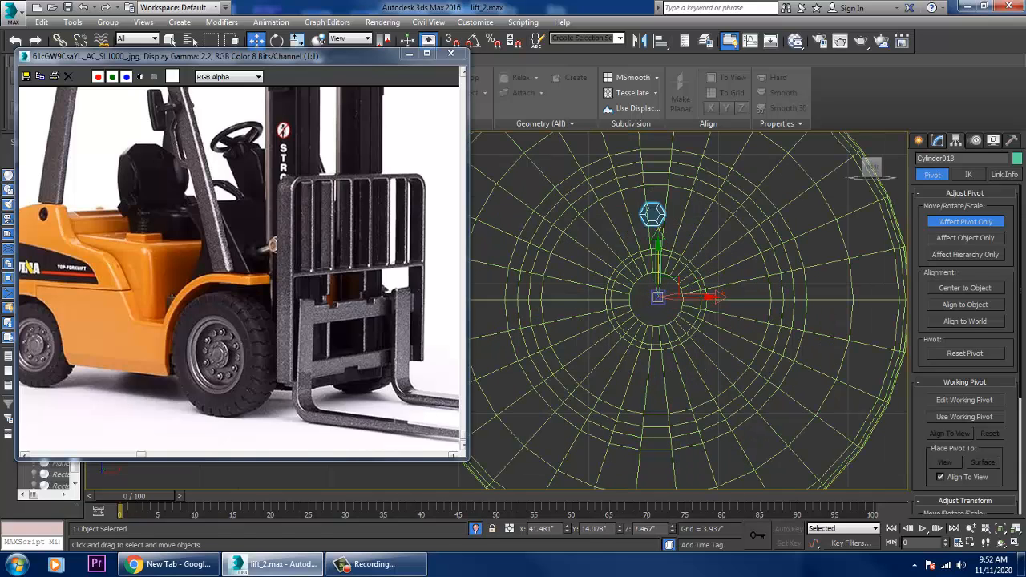
pyautogui.press('s')
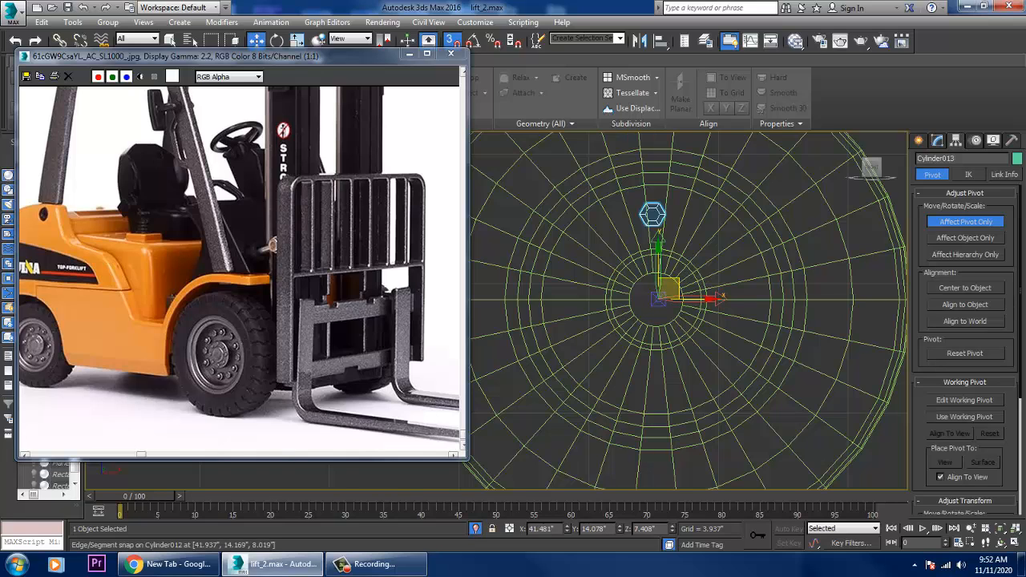
pyautogui.moveTo(659, 298)
pyautogui.mouseDown()
pyautogui.moveTo(673, 292)
pyautogui.moveTo(655, 300)
pyautogui.mouseUp()
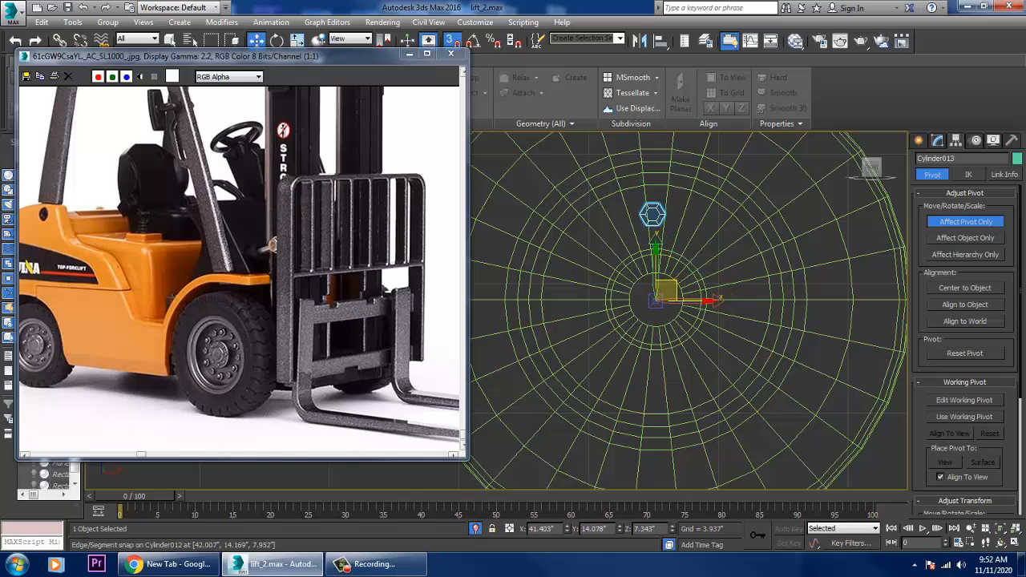
pyautogui.click(965, 221)
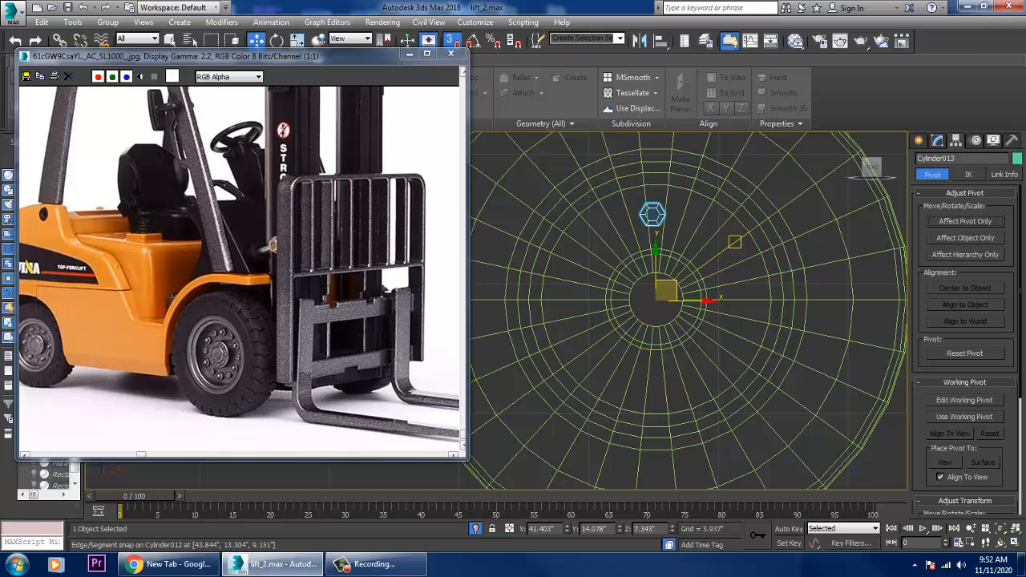
pyautogui.press('e')
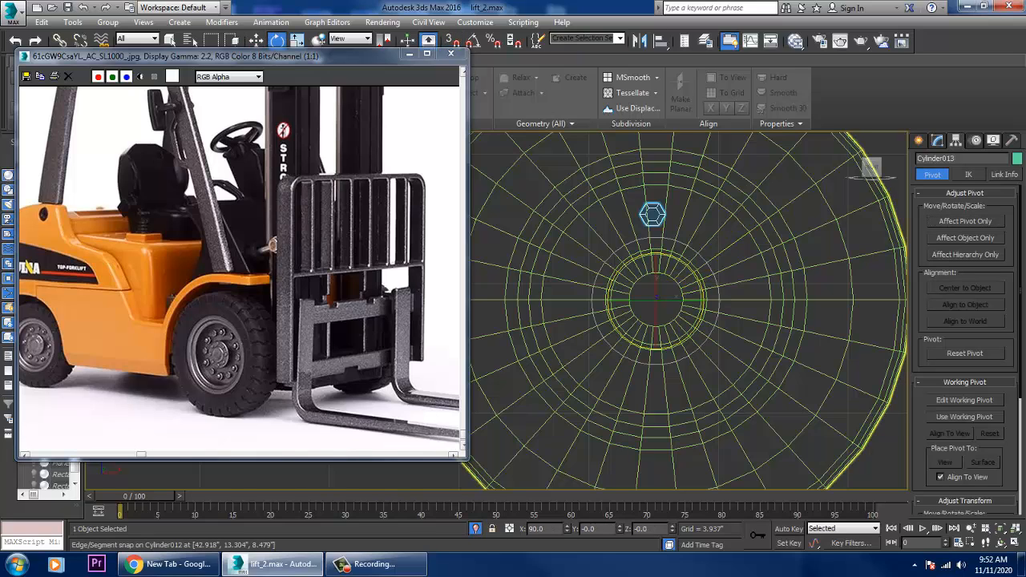
pyautogui.moveTo(699, 290); pyautogui.dragTo(720, 273)
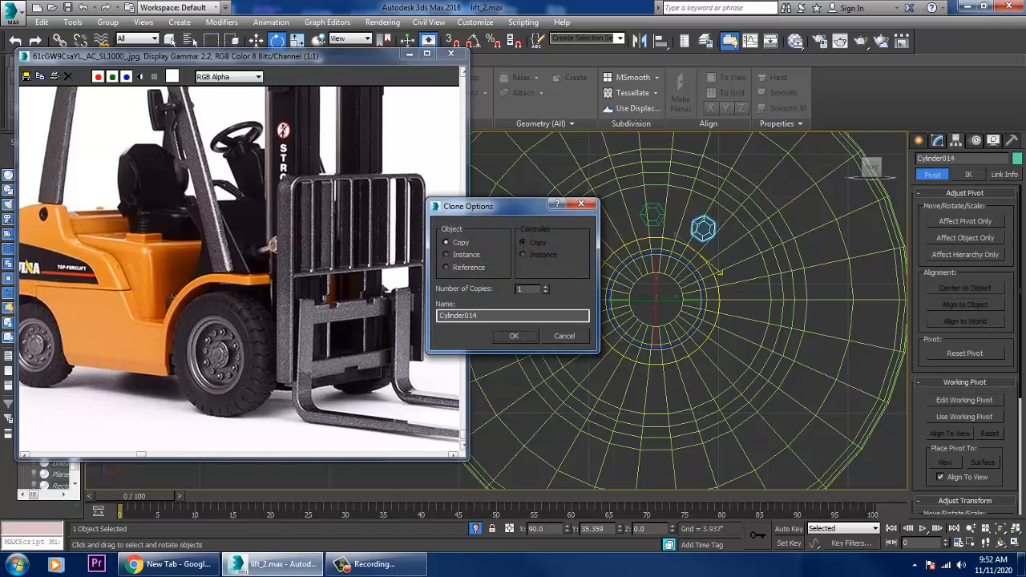
pyautogui.press('Escape')
# - Rotate-clone the nut around the hub with a 30° angle snap, making 10 copies
pyautogui.rightClick(474, 40)
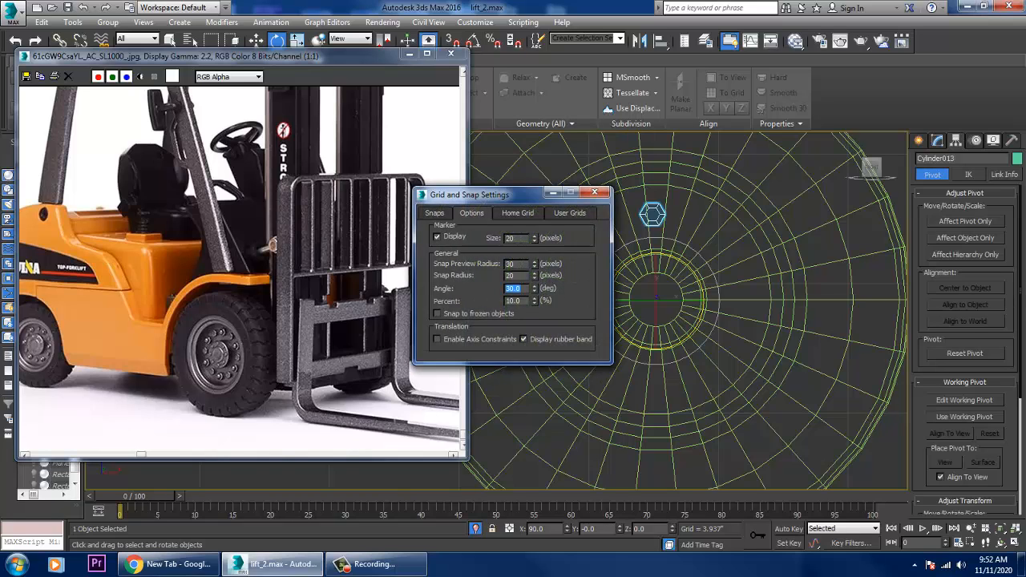
pyautogui.click(593, 192)
pyautogui.keyDown('shift'); pyautogui.moveTo(719, 275); pyautogui.dragTo(721, 279); pyautogui.keyUp('shift')
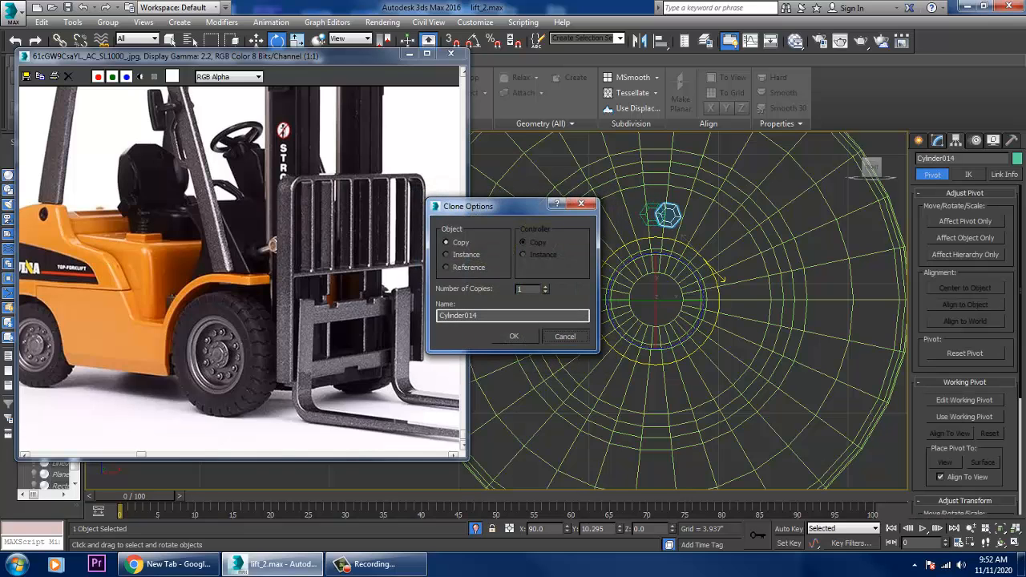
pyautogui.press('Escape')
pyautogui.keyDown('shift'); pyautogui.moveTo(720, 277); pyautogui.dragTo(721, 279); pyautogui.keyUp('shift')
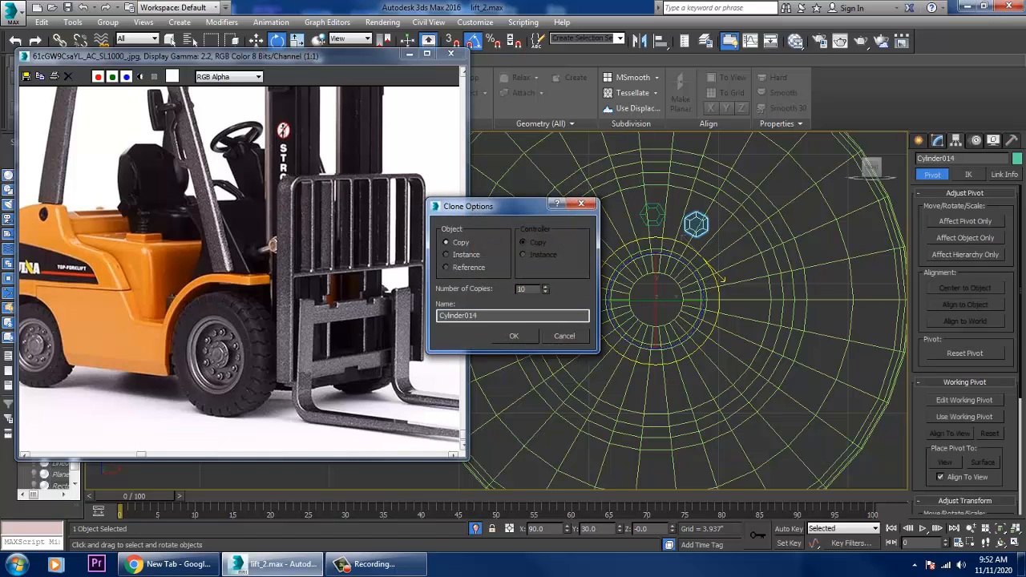
pyautogui.press('Return')
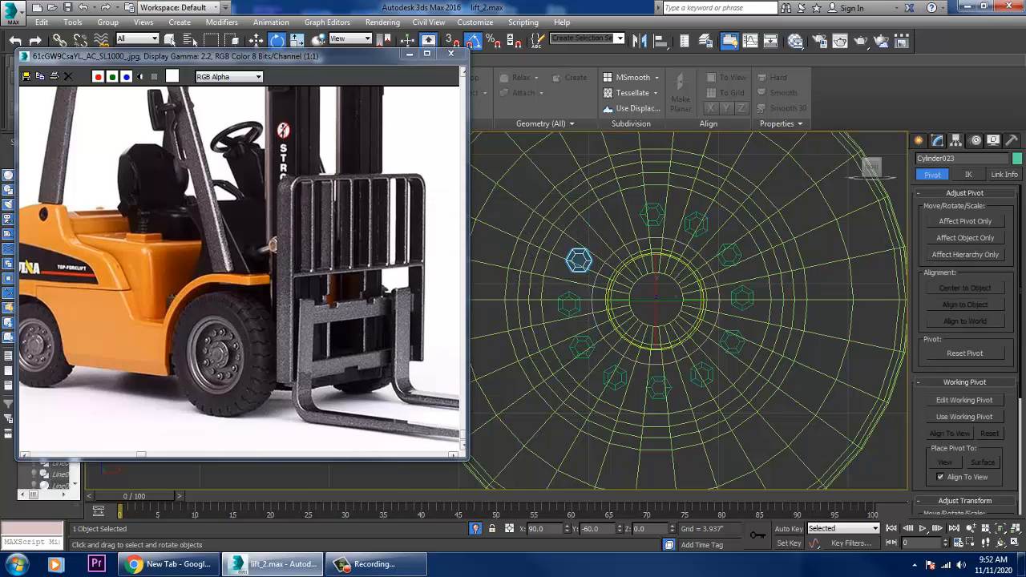
# - Rotate-clone one more hexagonal nut 30° around the hub to fill the last gap in the ring
pyautogui.click(653, 214)
pyautogui.keyDown('shift'); pyautogui.moveTo(723, 286); pyautogui.dragTo(724, 287); pyautogui.keyUp('shift')
pyautogui.press('Escape')
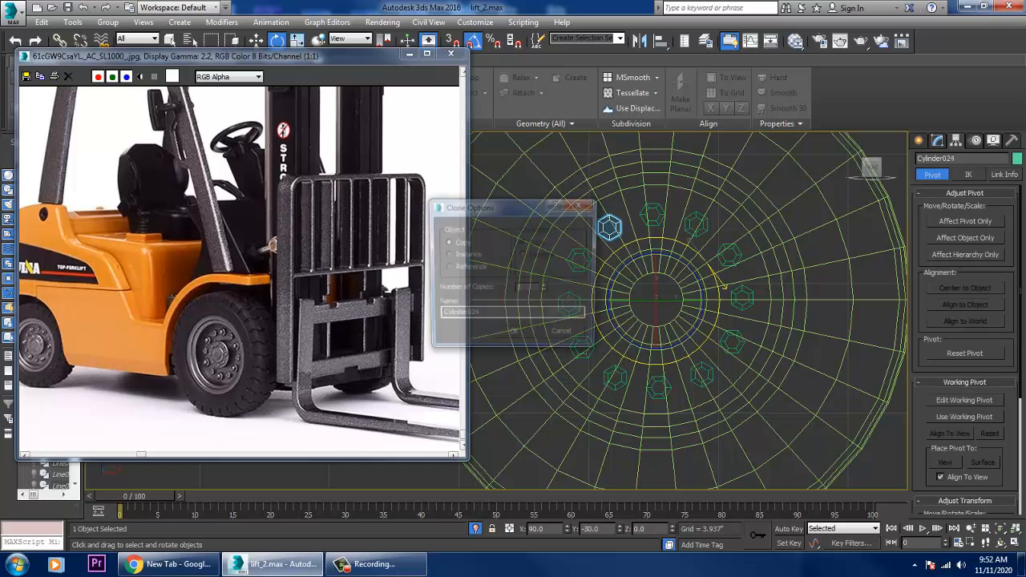
pyautogui.press('Return')
# - Select all 12 hexagonal nuts without the wheel and move them along Y by about -0.654"
pyautogui.hotkey('alt', 'w')
pyautogui.keyDown('alt'); pyautogui.moveTo(725, 353); pyautogui.dragTo(747, 367, button='middle'); pyautogui.keyUp('alt')
pyautogui.hotkey('alt', 'w')
pyautogui.scroll(-5, 753, 325)
pyautogui.hotkey('ctrl', 'a')
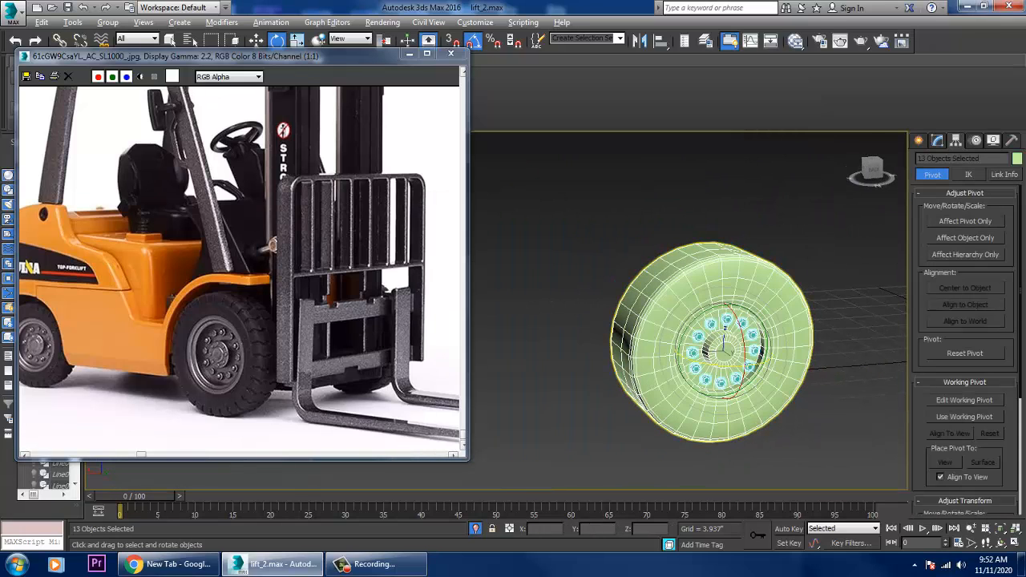
pyautogui.keyDown('alt'); pyautogui.click(747, 365); pyautogui.keyUp('alt')
pyautogui.scroll(8, 721, 352)
pyautogui.press('w')
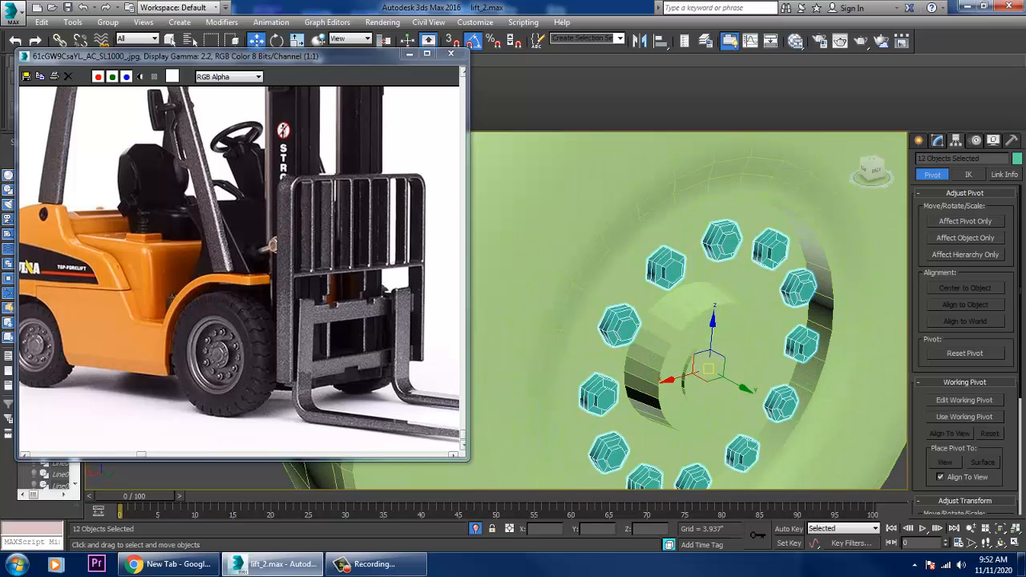
pyautogui.moveTo(733, 385); pyautogui.dragTo(711, 375)
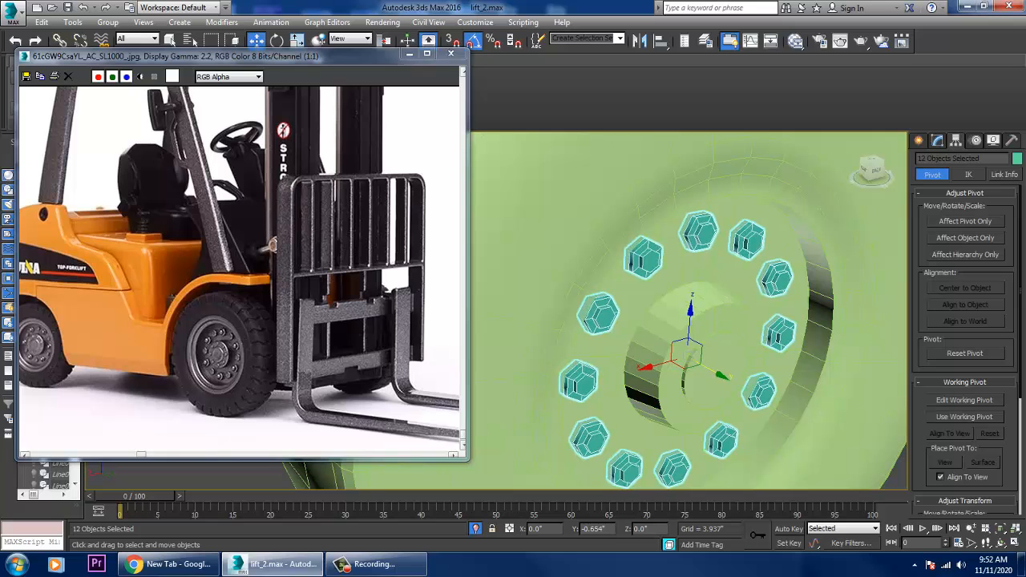
# - Chamfer the perimeter edges of the wheel's flat back face by 0.394" with 3 segments
pyautogui.scroll(-6, 730, 375)
pyautogui.keyDown('alt'); pyautogui.moveTo(730, 375); pyautogui.dragTo(551, 375, button='middle'); pyautogui.keyUp('alt')
pyautogui.click(722, 424)
pyautogui.press('2')
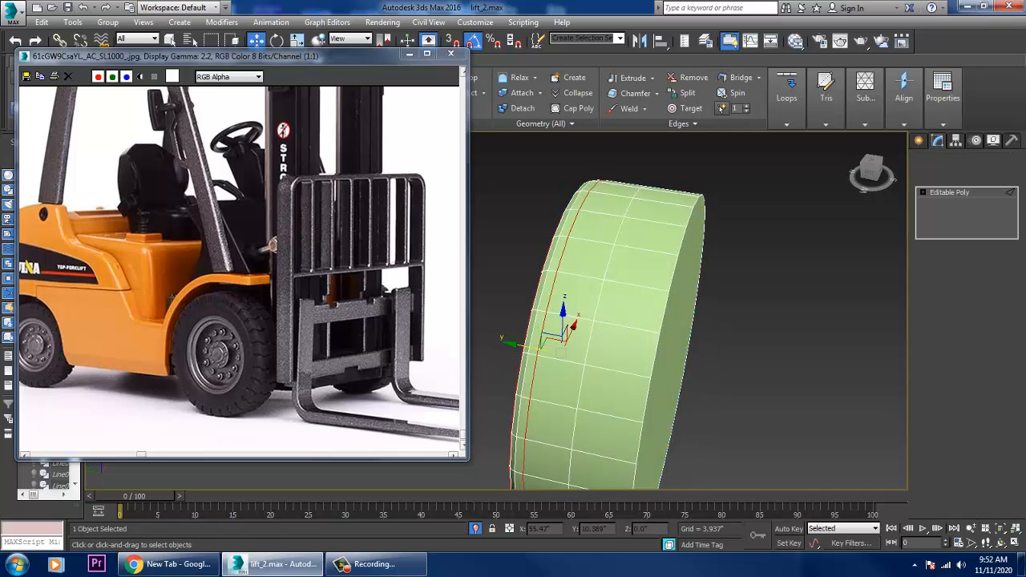
pyautogui.click(664, 311)
pyautogui.keyDown('alt'); pyautogui.moveTo(663, 310); pyautogui.dragTo(613, 300, button='middle'); pyautogui.keyUp('alt')
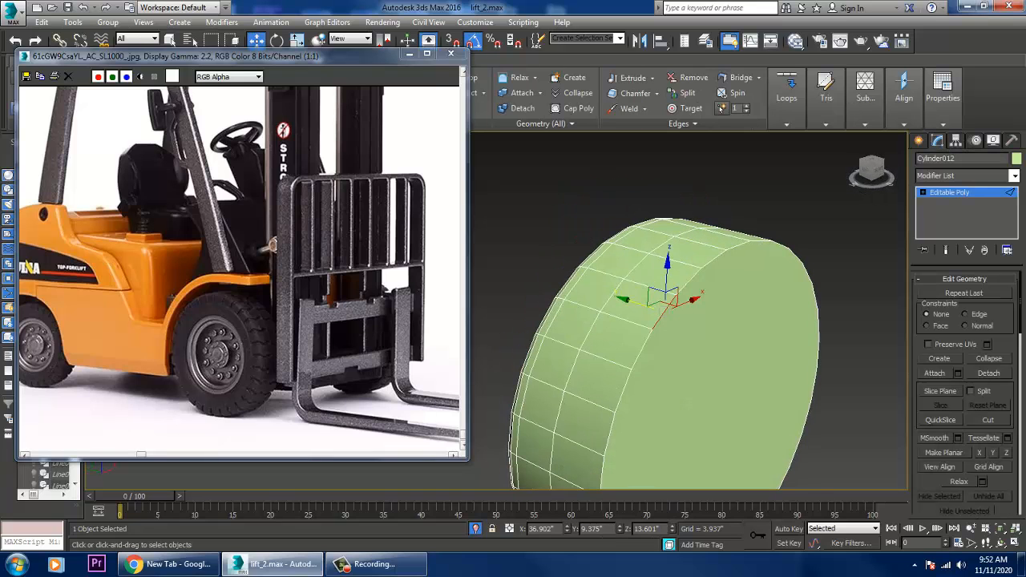
pyautogui.press('4')
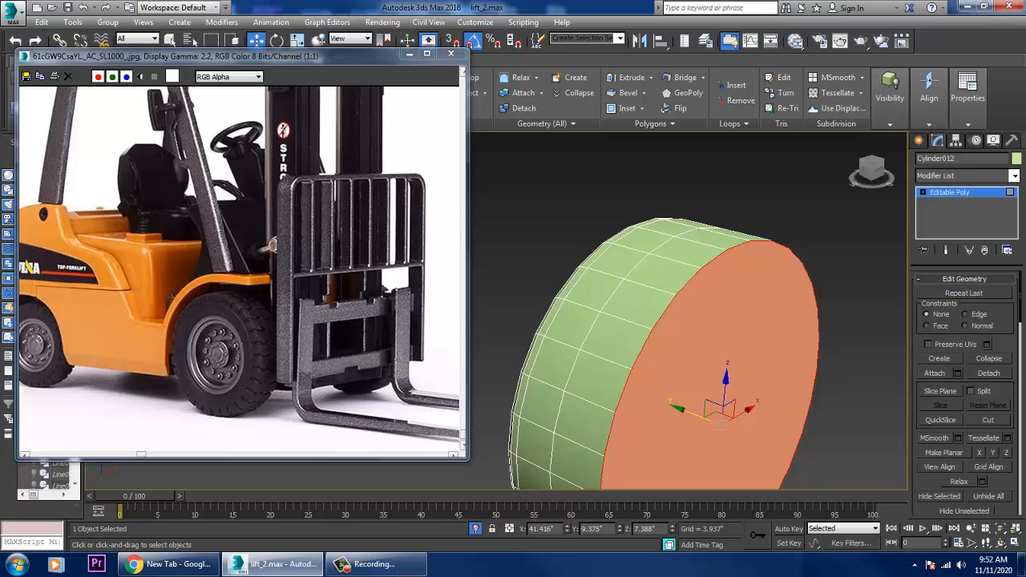
pyautogui.scroll(-8, 966, 384)
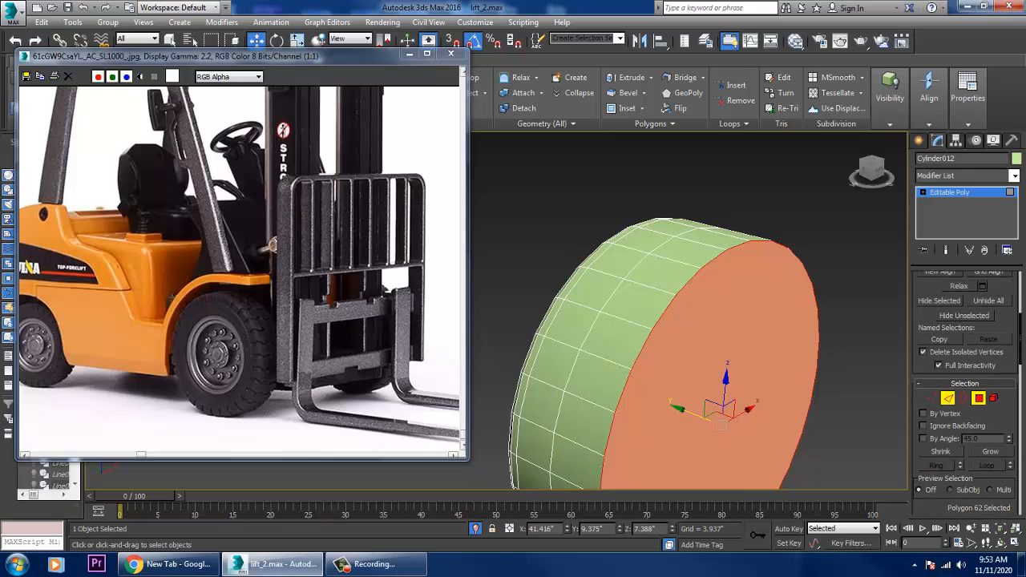
pyautogui.press('2')
pyautogui.scroll(-11, 965, 392)
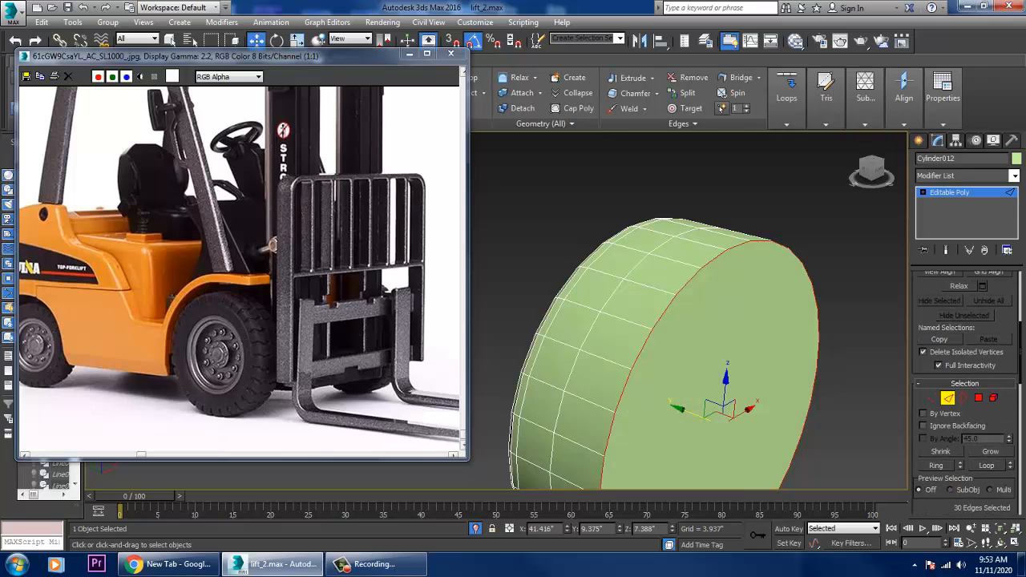
pyautogui.click(957, 452)
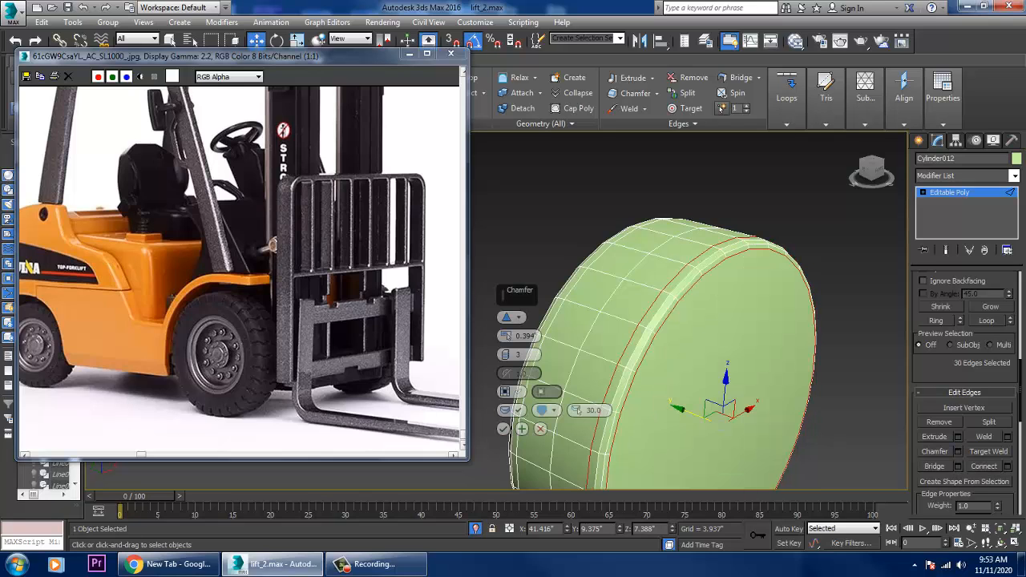
pyautogui.click(503, 429)
# - End the wheel's isolation so the entire forklift is shown again
pyautogui.keyDown('alt'); pyautogui.moveTo(617, 320); pyautogui.dragTo(774, 292, button='middle'); pyautogui.keyUp('alt')
pyautogui.rightClick(795, 214)
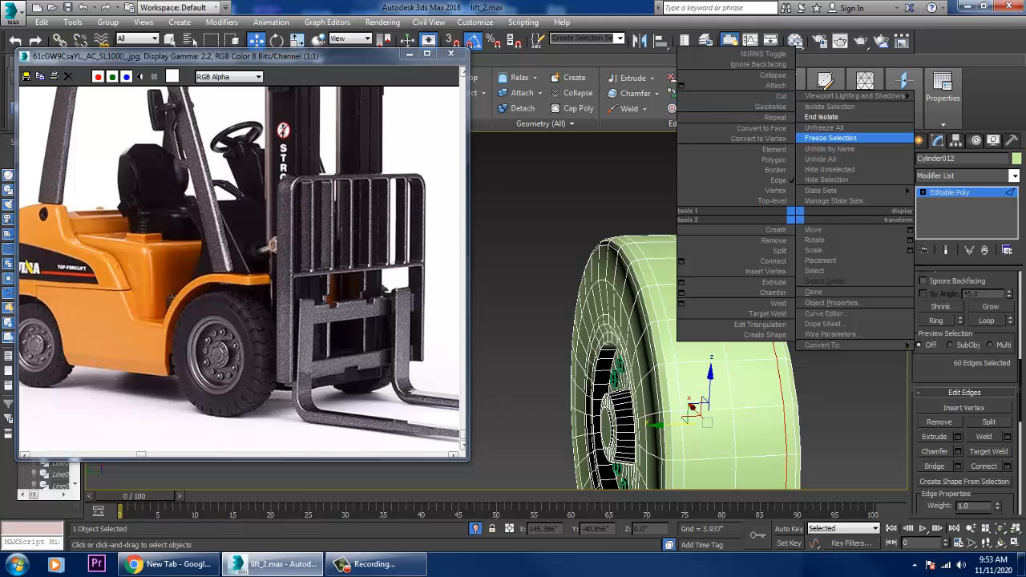
pyautogui.click(820, 116)
pyautogui.keyDown('alt'); pyautogui.moveTo(585, 313); pyautogui.dragTo(749, 303, button='middle'); pyautogui.keyUp('alt')
pyautogui.scroll(-3, 745, 343)
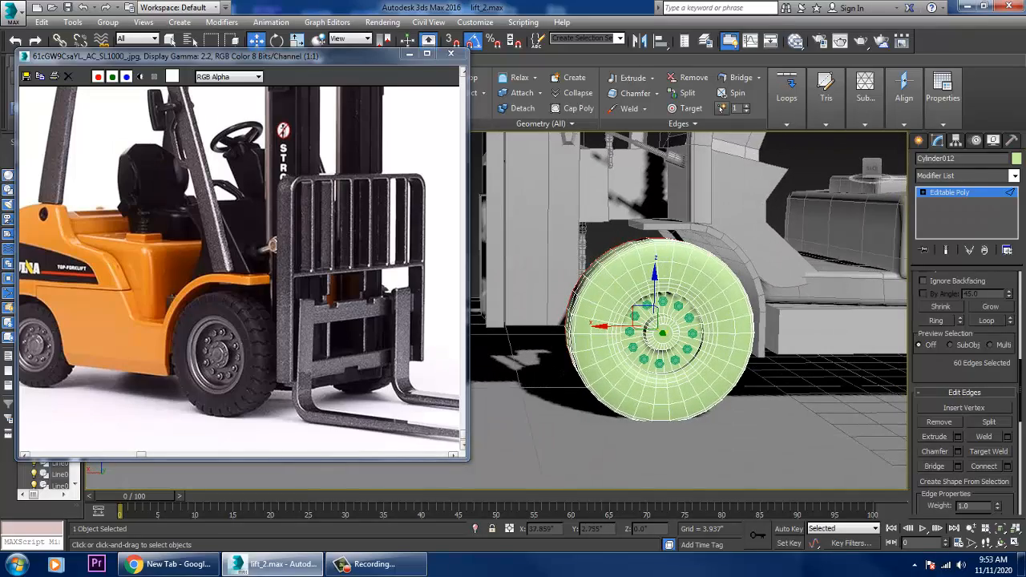
# - Leave edge editing on the wheel and return to whole-object selection in the Front view
pyautogui.scroll(-4, 663, 361)
pyautogui.hotkey('alt', 'w')
pyautogui.middleClick(681, 240)
pyautogui.hotkey('alt', 'w')
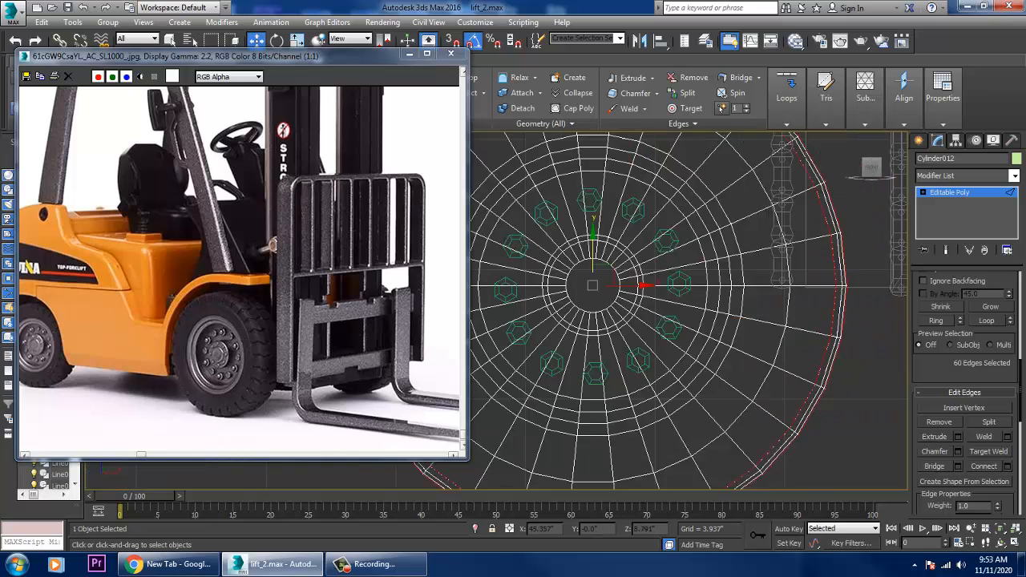
pyautogui.scroll(-8, 681, 247)
pyautogui.scroll(3, 700, 145)
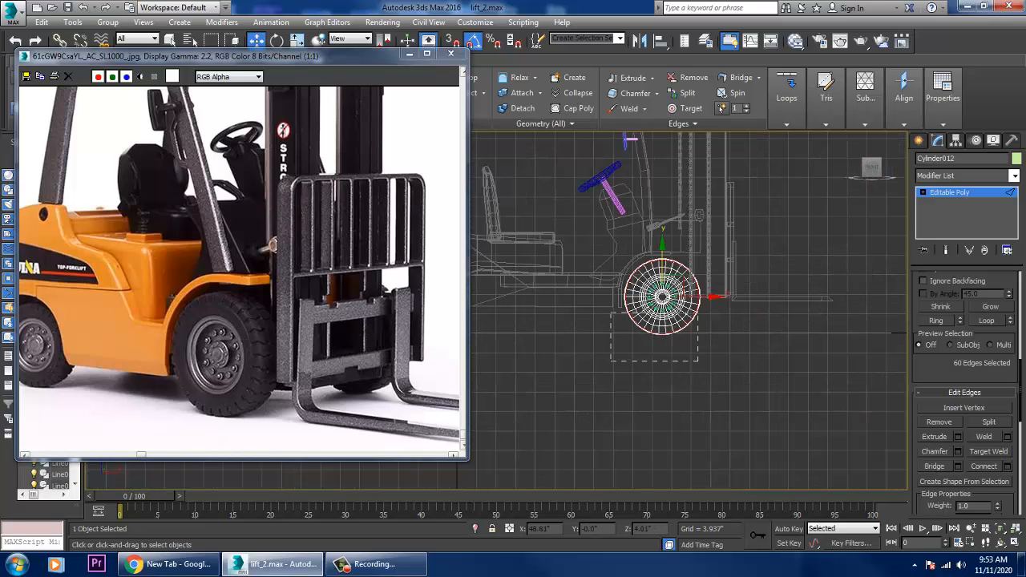
pyautogui.moveTo(713, 361); pyautogui.dragTo(712, 360)
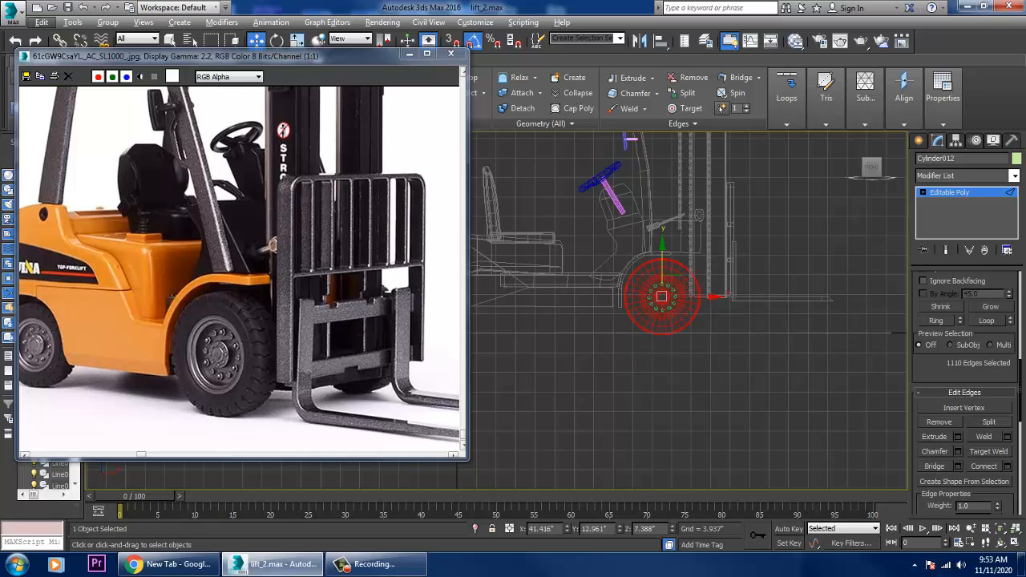
pyautogui.press('2')
# - Region-select around the front wheel and remove the body, forks, chains, carriage and fender, keeping only the wheel and its 12 nuts
pyautogui.hotkey('ctrl', 'a')
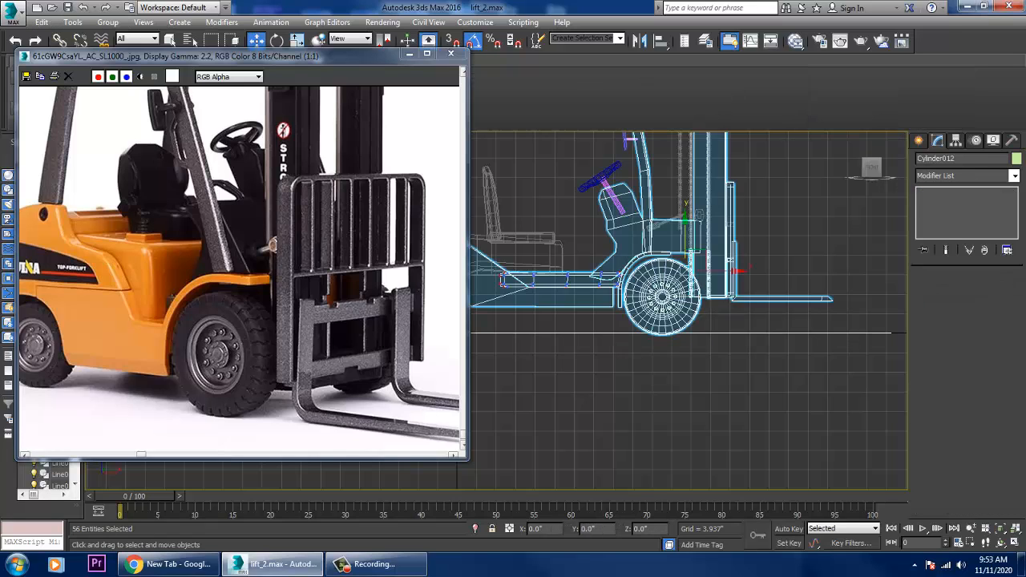
pyautogui.keyDown('alt'); pyautogui.moveTo(494, 116); pyautogui.dragTo(495, 116); pyautogui.keyUp('alt')
pyautogui.keyDown('alt'); pyautogui.moveTo(576, 365); pyautogui.dragTo(517, 279); pyautogui.keyUp('alt')
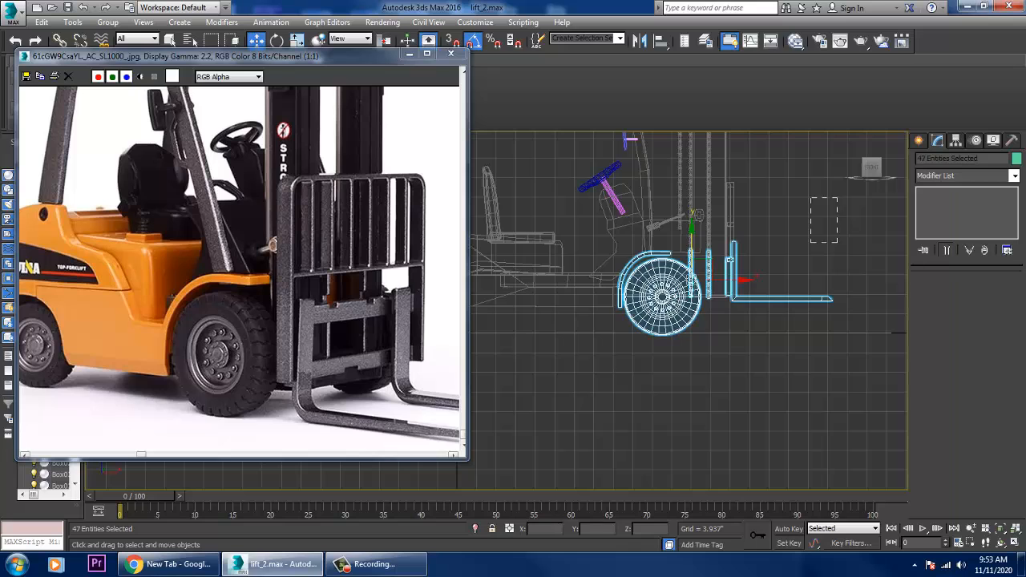
pyautogui.scroll(3, 658, 256)
pyautogui.keyDown('alt'); pyautogui.moveTo(697, 231); pyautogui.dragTo(771, 275); pyautogui.keyUp('alt')
pyautogui.scroll(3, 769, 259)
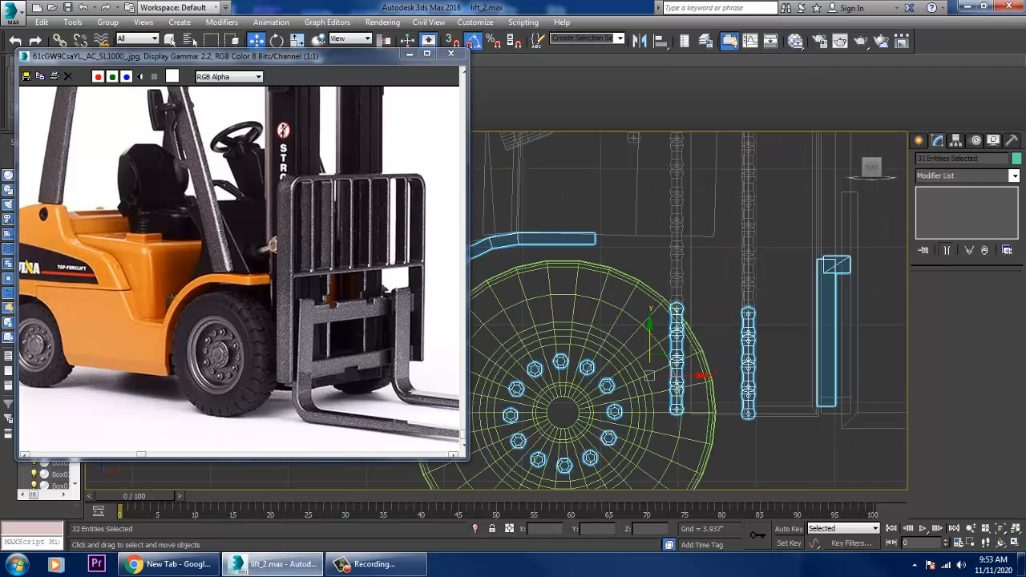
pyautogui.moveTo(769, 259); pyautogui.dragTo(726, 251, button='middle')
pyautogui.keyDown('alt'); pyautogui.moveTo(766, 453); pyautogui.dragTo(766, 453); pyautogui.keyUp('alt')
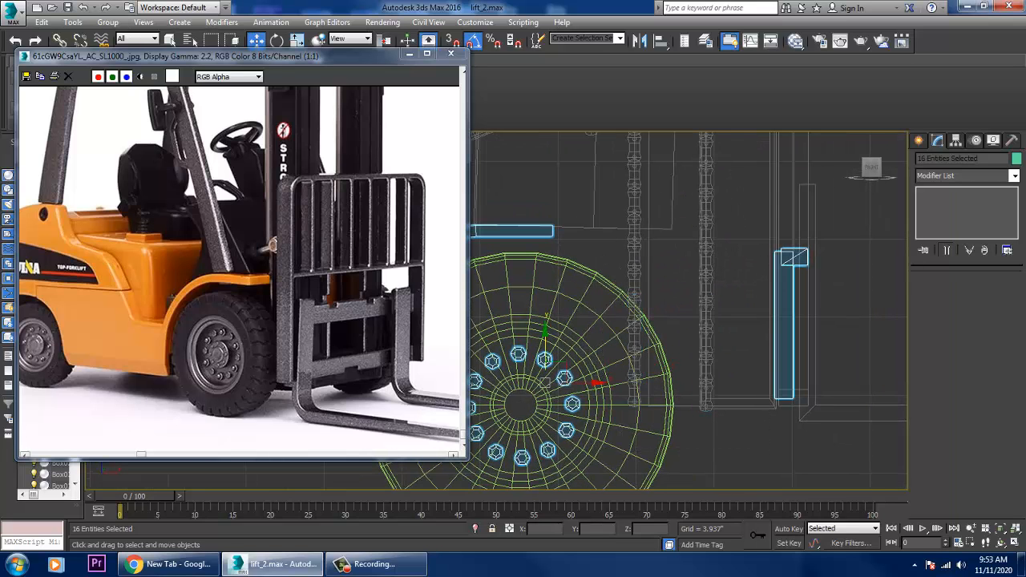
pyautogui.keyDown('alt'); pyautogui.moveTo(834, 292); pyautogui.dragTo(765, 232); pyautogui.keyUp('alt')
pyautogui.scroll(-2, 765, 233)
pyautogui.moveTo(765, 232); pyautogui.dragTo(824, 303, button='middle')
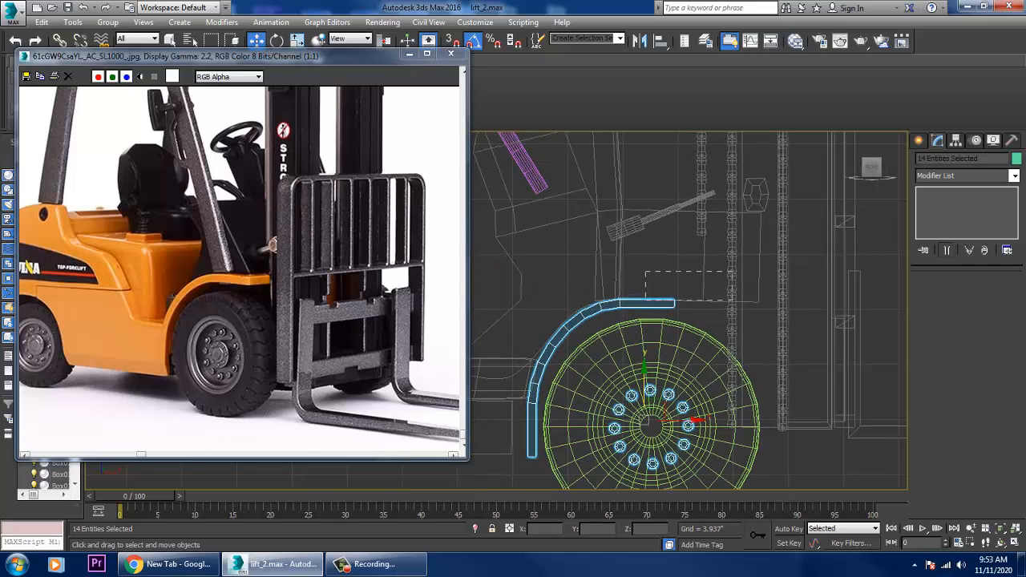
pyautogui.keyDown('alt'); pyautogui.moveTo(603, 306); pyautogui.dragTo(603, 306); pyautogui.keyUp('alt')
pyautogui.keyDown('ctrl'); pyautogui.click(622, 343); pyautogui.keyUp('ctrl')
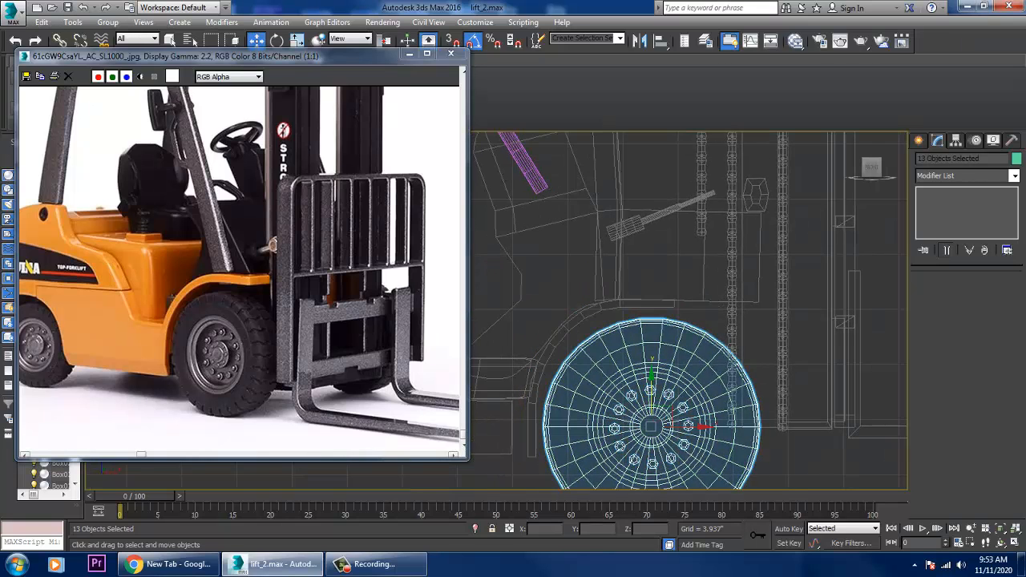
# - Move the selected wheel and nuts along Y by about -0.532" in the Perspective view
pyautogui.hotkey('alt', 'w')
pyautogui.rightClick(633, 360)
pyautogui.hotkey('alt', 'w')
pyautogui.press('z')
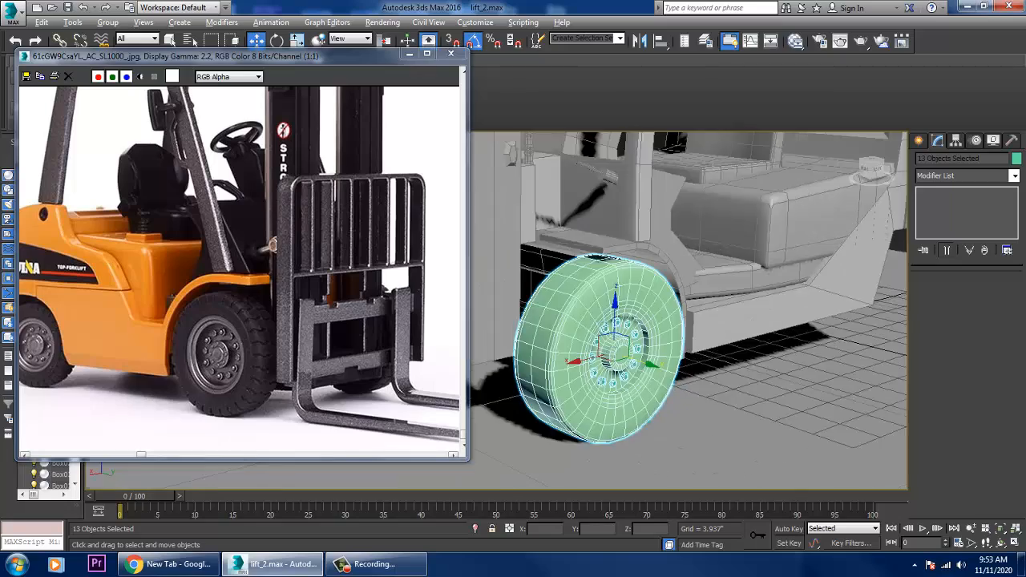
pyautogui.moveTo(633, 361); pyautogui.dragTo(854, 426, button='middle')
pyautogui.scroll(-3, 783, 420)
pyautogui.moveTo(755, 383); pyautogui.dragTo(751, 384)
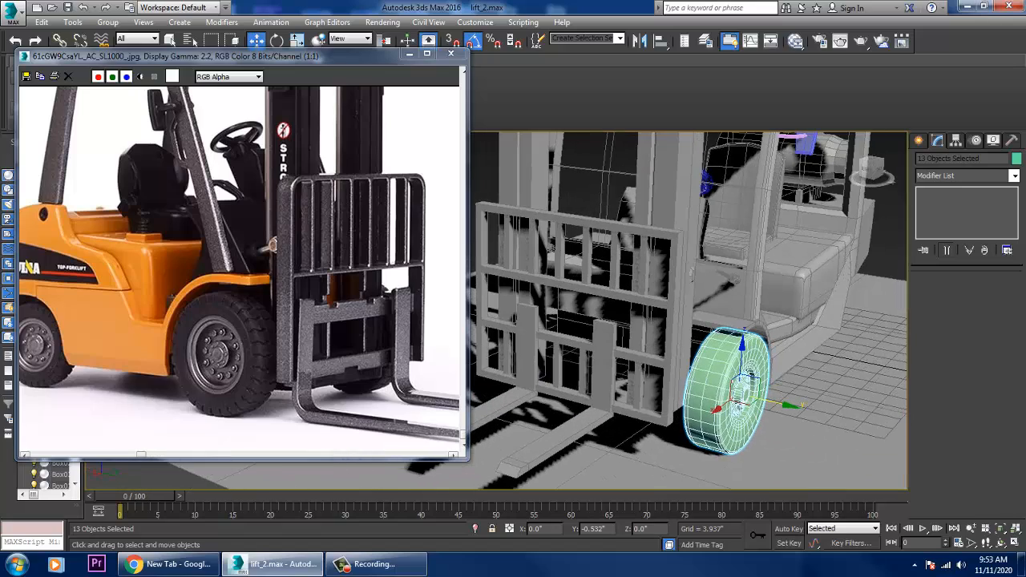
# - Mirror a clone of the wheel and nuts on the Y axis and shift it about -31.771" to the forklift's opposite side
pyautogui.scroll(-4, 741, 392)
pyautogui.moveTo(732, 392); pyautogui.dragTo(809, 389, button='middle')
pyautogui.click(639, 40)
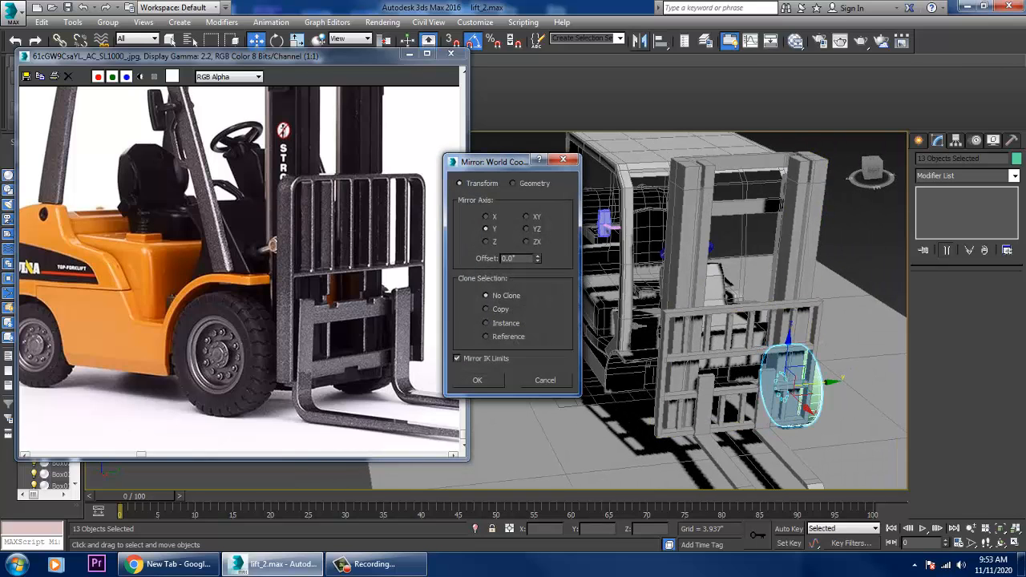
pyautogui.click(477, 380)
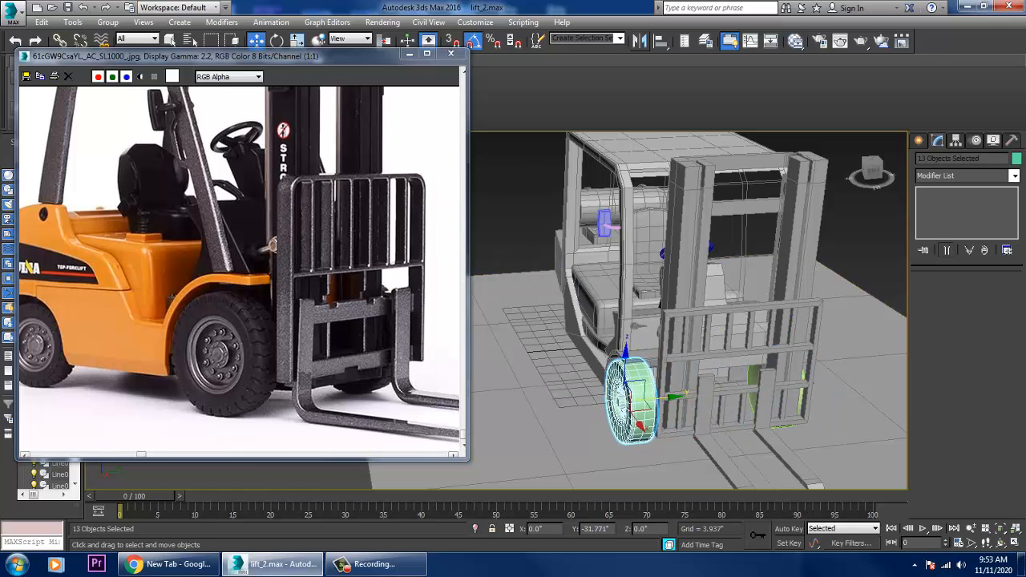
# - Region-select the mast, chains, forks and front wheels in the Front view, and exclude the cab frame and chassis
pyautogui.keyDown('alt'); pyautogui.moveTo(689, 353); pyautogui.dragTo(695, 239, button='middle'); pyautogui.keyUp('alt')
pyautogui.keyDown('alt'); pyautogui.moveTo(725, 338); pyautogui.dragTo(730, 370, button='middle'); pyautogui.keyUp('alt')
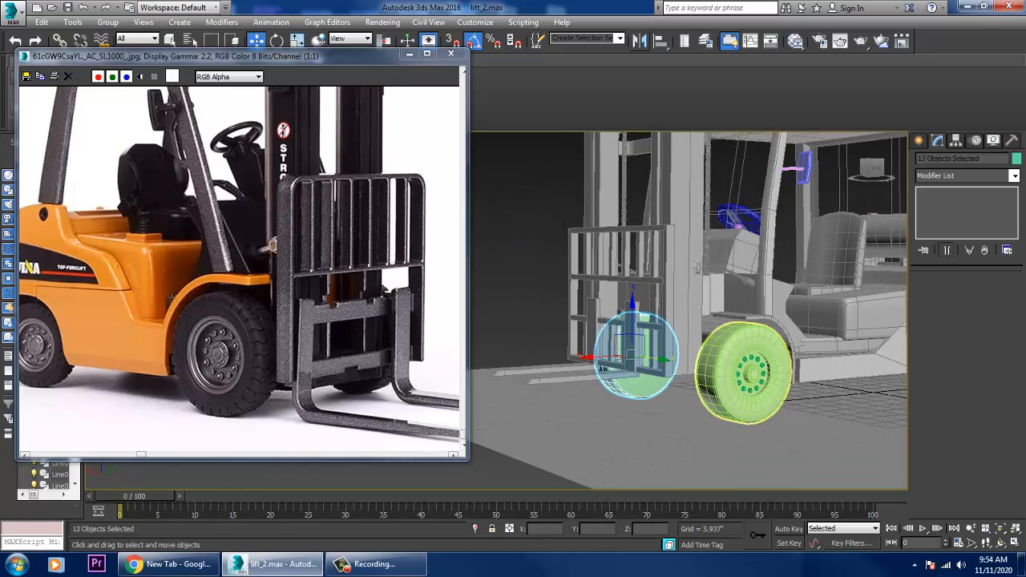
pyautogui.moveTo(715, 247); pyautogui.dragTo(701, 327, button='middle')
pyautogui.scroll(-5, 733, 340)
pyautogui.scroll(5, 700, 327)
pyautogui.scroll(-3, 696, 335)
pyautogui.hotkey('alt', 'w')
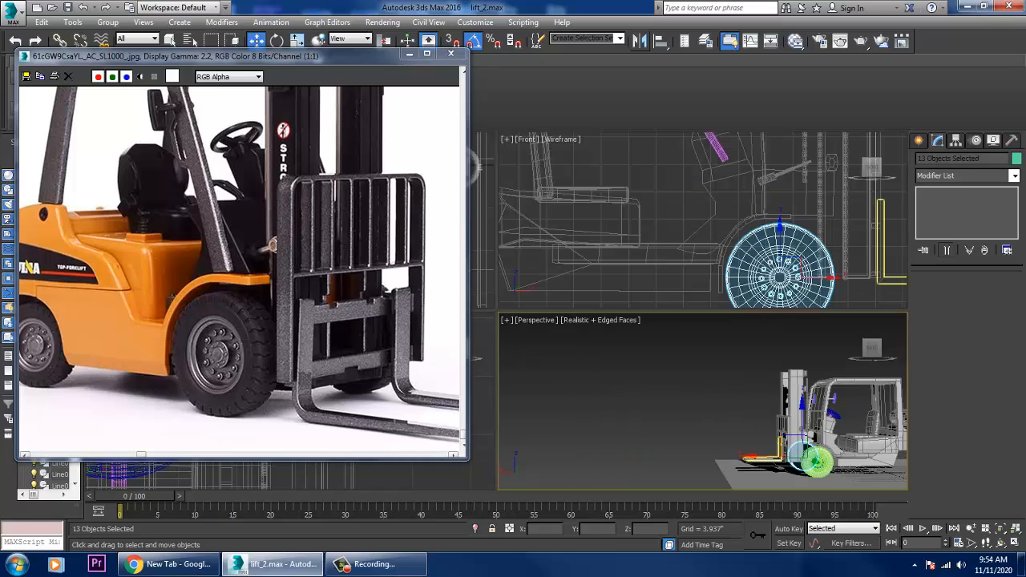
pyautogui.rightClick(681, 264)
pyautogui.press('z')
pyautogui.hotkey('alt', 'w')
pyautogui.scroll(-4, 667, 277)
pyautogui.moveTo(667, 277); pyautogui.dragTo(666, 367, button='middle')
pyautogui.scroll(-4, 609, 409)
pyautogui.scroll(1, 561, 281)
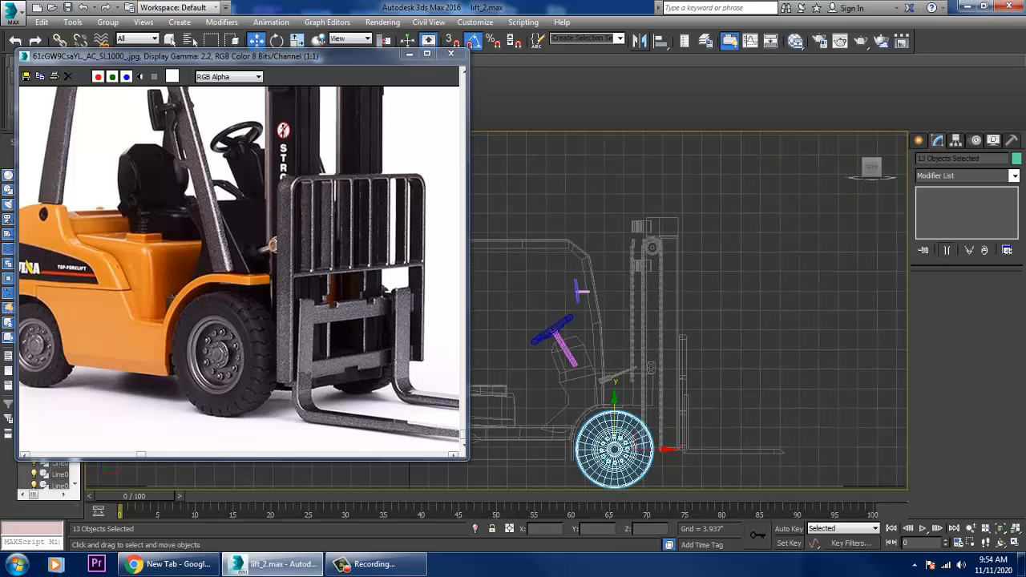
pyautogui.moveTo(813, 479); pyautogui.dragTo(814, 479)
pyautogui.scroll(2, 578, 439)
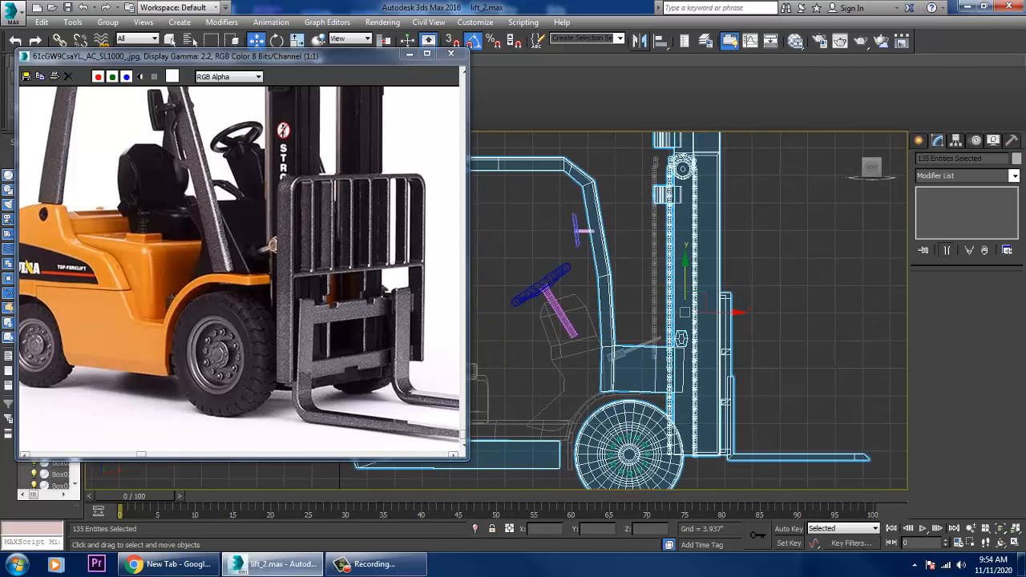
pyautogui.keyDown('alt'); pyautogui.moveTo(604, 330); pyautogui.dragTo(604, 331); pyautogui.keyUp('alt')
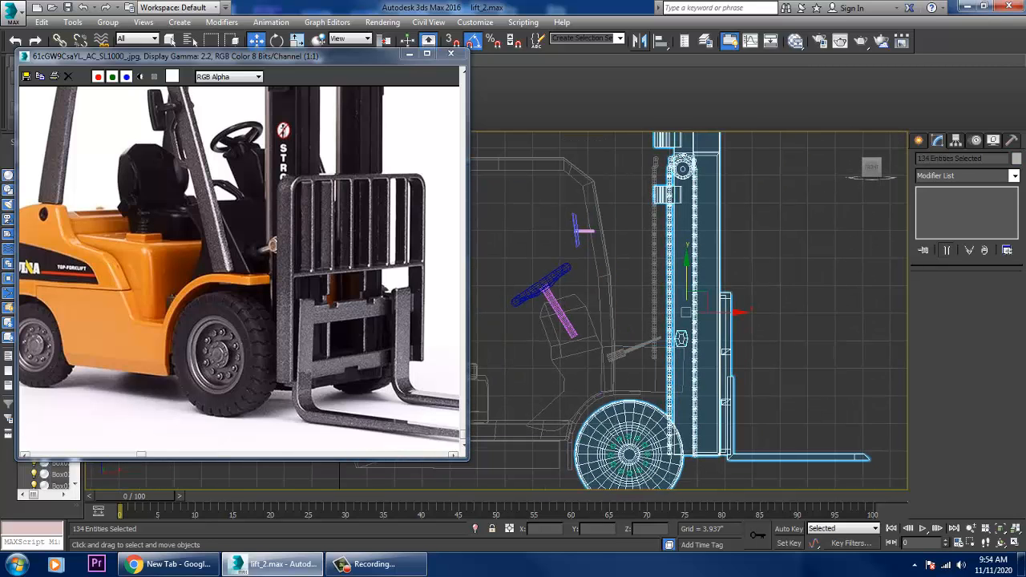
# - Refine the Front-view selection to the mast, chains and forks, excluding the front wheels, fenders, cab frame, chassis and control lever
pyautogui.scroll(-3, 718, 328)
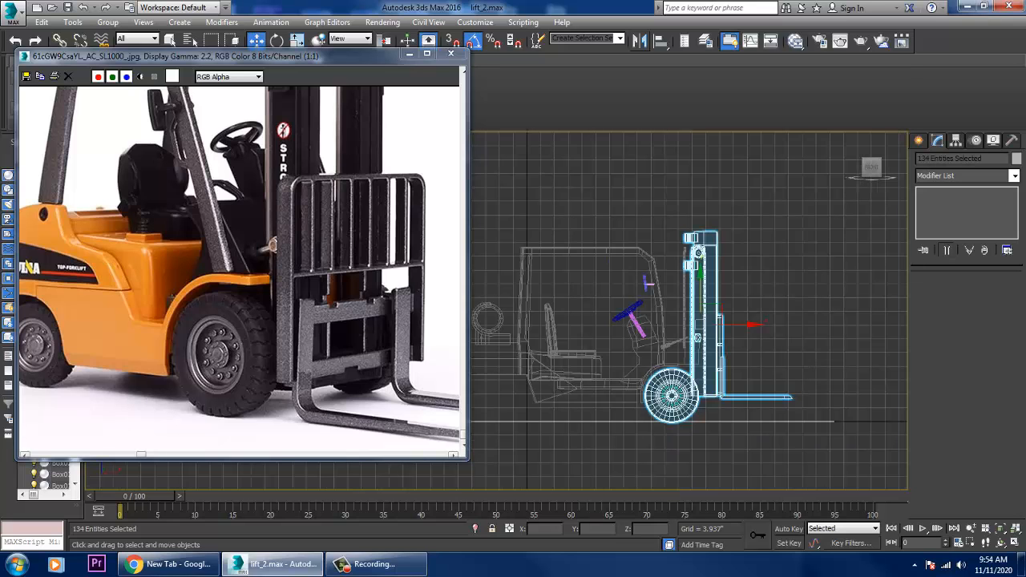
pyautogui.keyDown('ctrl'); pyautogui.moveTo(676, 407); pyautogui.dragTo(674, 408); pyautogui.keyUp('ctrl')
pyautogui.scroll(2, 652, 342)
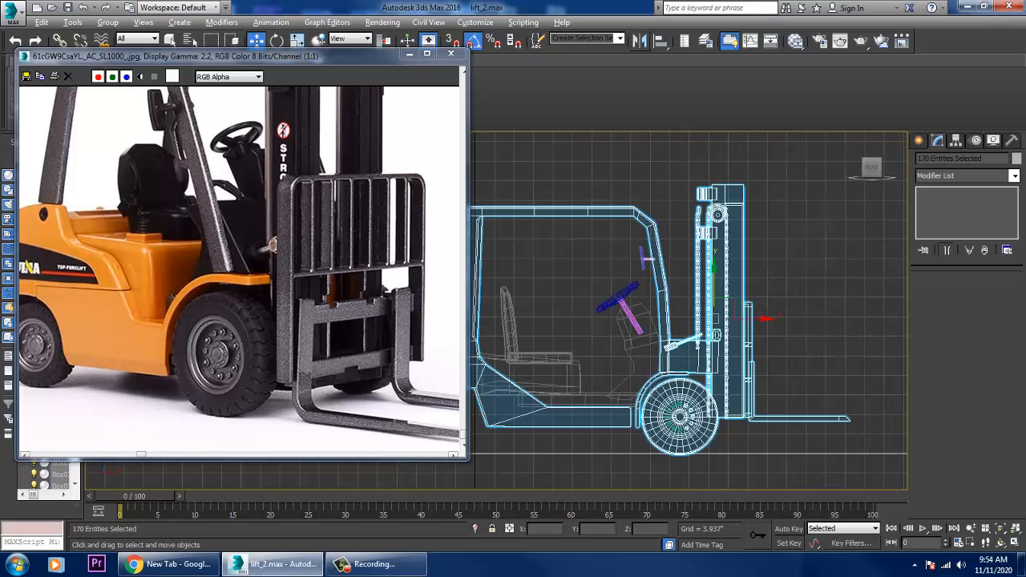
pyautogui.keyDown('alt'); pyautogui.click(628, 427); pyautogui.keyUp('alt')
pyautogui.scroll(2, 627, 441)
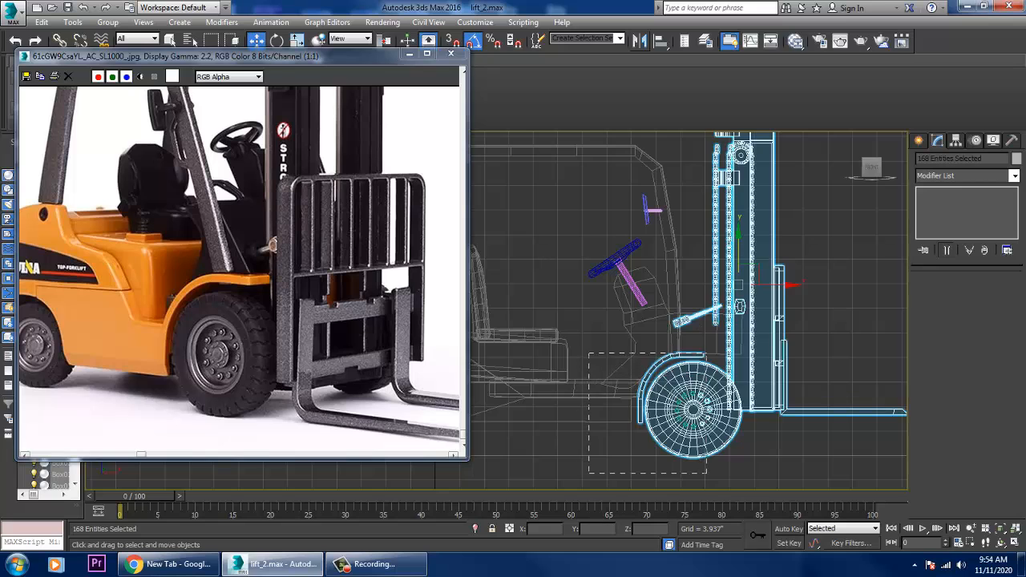
pyautogui.scroll(2, 700, 394)
pyautogui.keyDown('alt'); pyautogui.moveTo(706, 473); pyautogui.dragTo(723, 461); pyautogui.keyUp('alt')
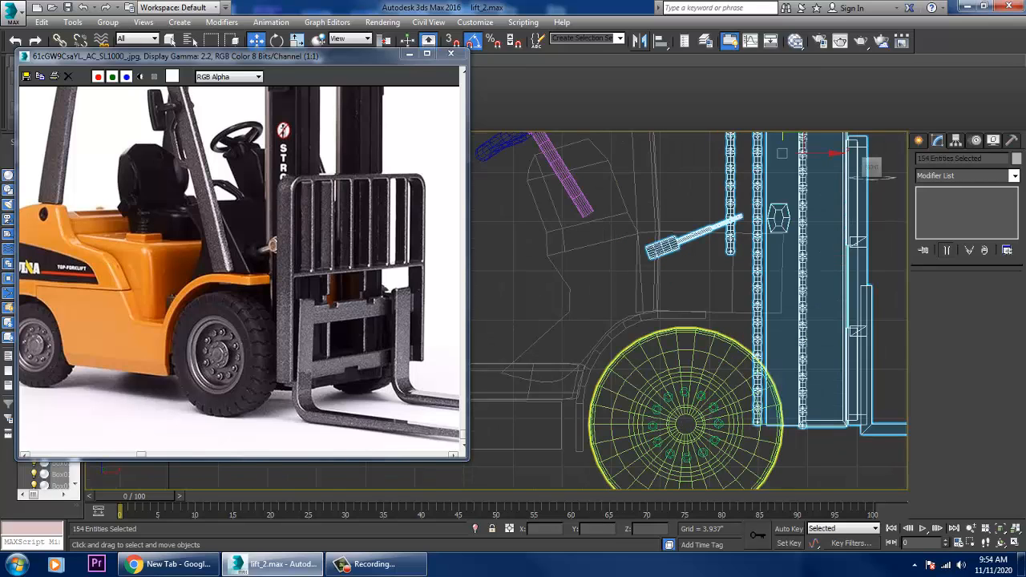
pyautogui.keyDown('alt'); pyautogui.moveTo(683, 264); pyautogui.dragTo(683, 263); pyautogui.keyUp('alt')
pyautogui.scroll(-3, 680, 299)
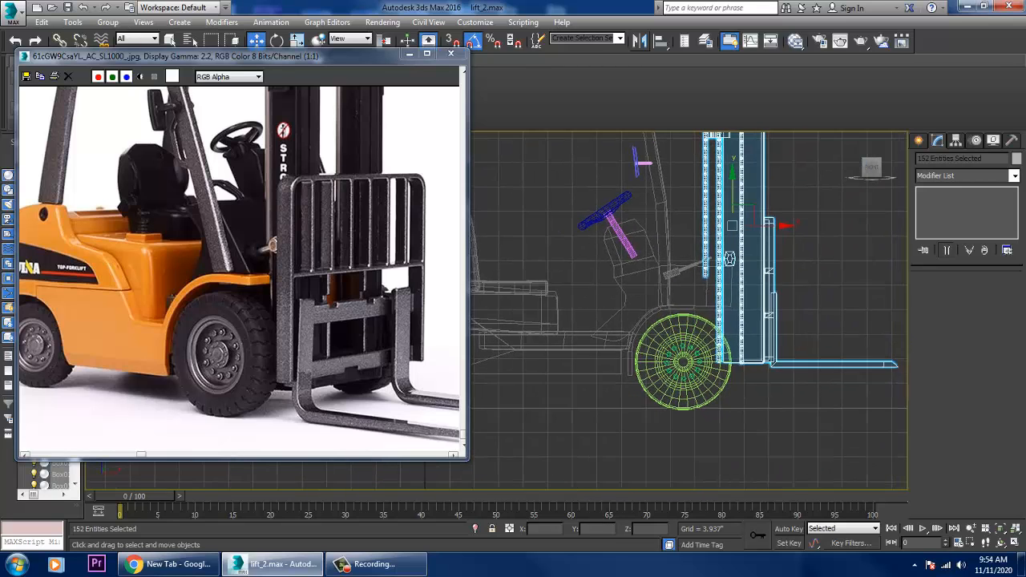
# - Move the selected mast and fork assembly down along Y in the Front view until the forks sit near the bottom of the wheels
pyautogui.scroll(3, 693, 287)
pyautogui.moveTo(692, 286); pyautogui.dragTo(674, 305, button='middle')
pyautogui.scroll(-3, 672, 306)
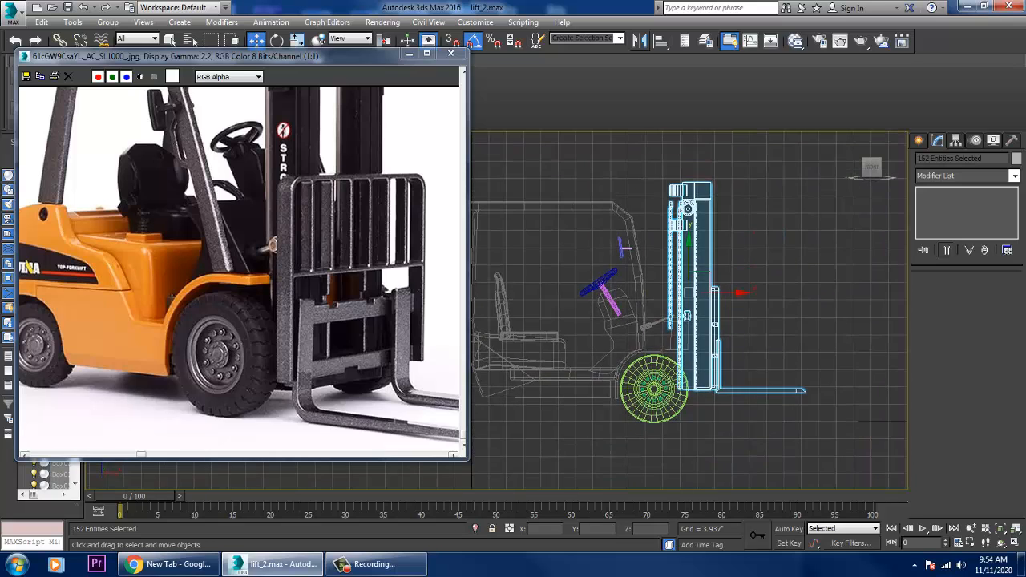
pyautogui.scroll(1, 680, 297)
pyautogui.moveTo(685, 263); pyautogui.dragTo(686, 291)
# - Clear the selection and compare the mast, front wheel and fender area in the Perspective view with the reference photo
pyautogui.hotkey('alt', 'w')
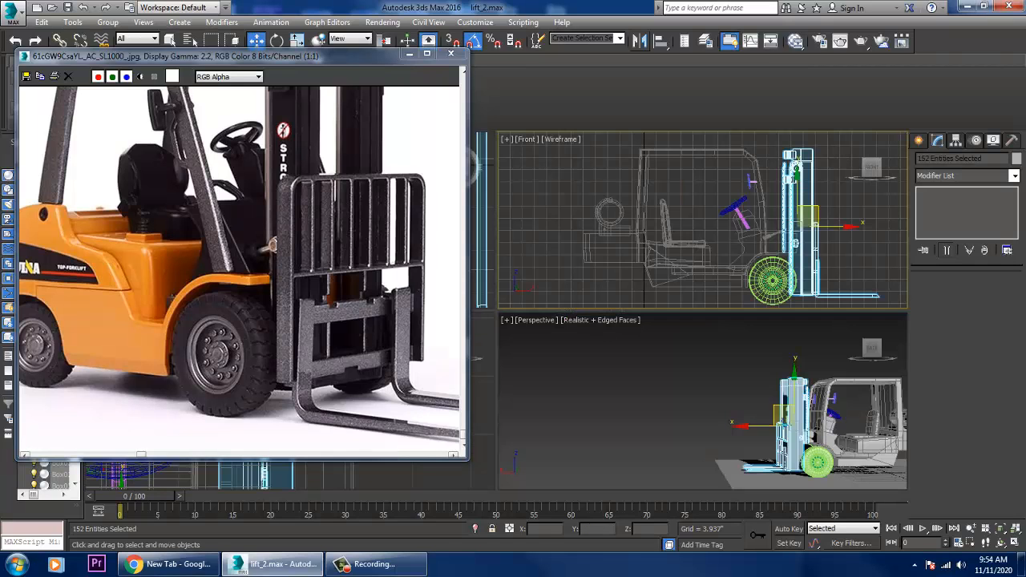
pyautogui.moveTo(241, 200); pyautogui.dragTo(272, 335, button='middle')
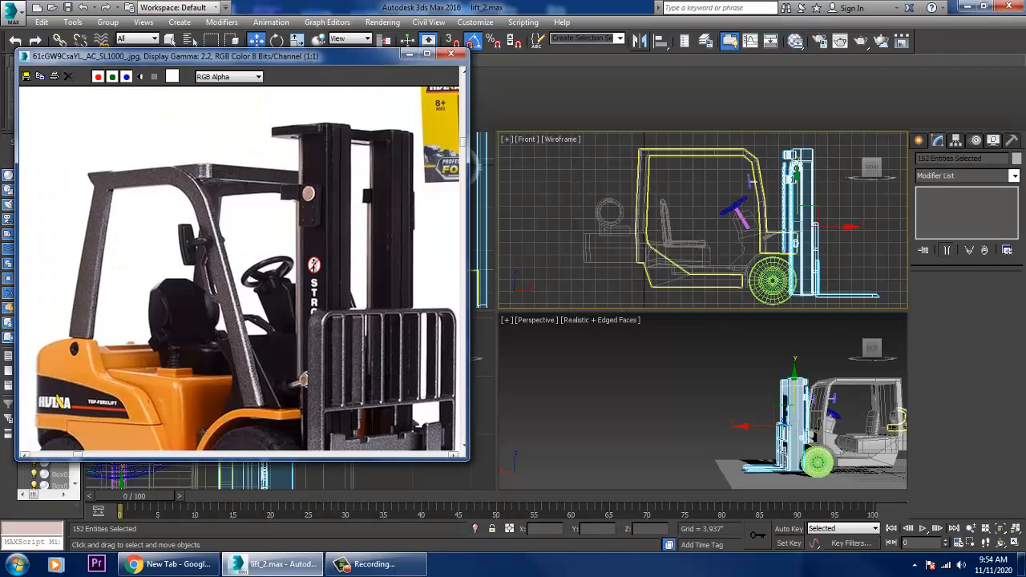
pyautogui.moveTo(722, 220); pyautogui.dragTo(695, 244, button='middle')
pyautogui.click(809, 210)
pyautogui.scroll(3, 806, 212)
pyautogui.moveTo(769, 385); pyautogui.dragTo(687, 288, button='middle')
pyautogui.hotkey('alt', 'w')
pyautogui.scroll(4, 800, 395)
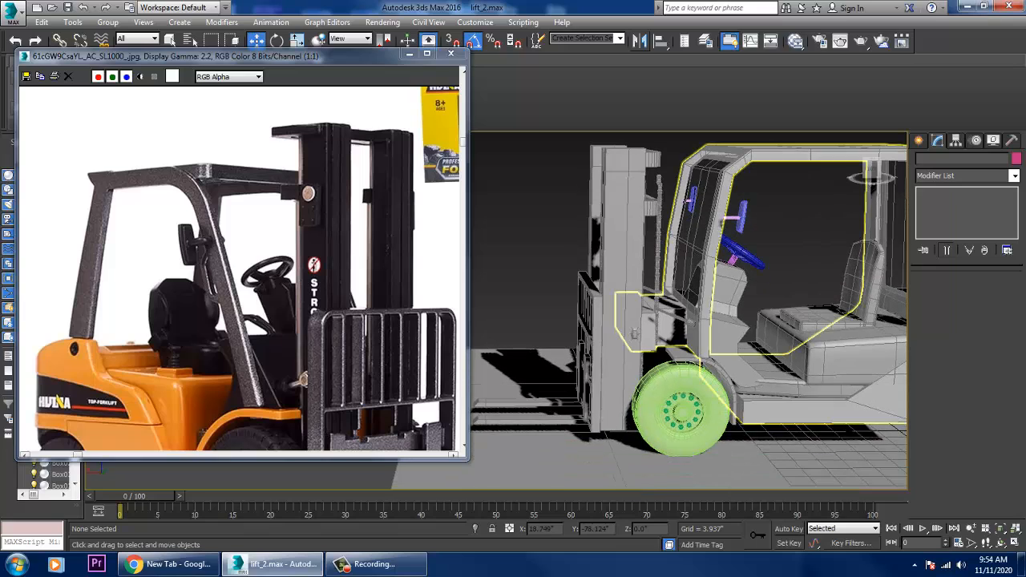
pyautogui.moveTo(264, 337); pyautogui.dragTo(267, 202, button='middle')
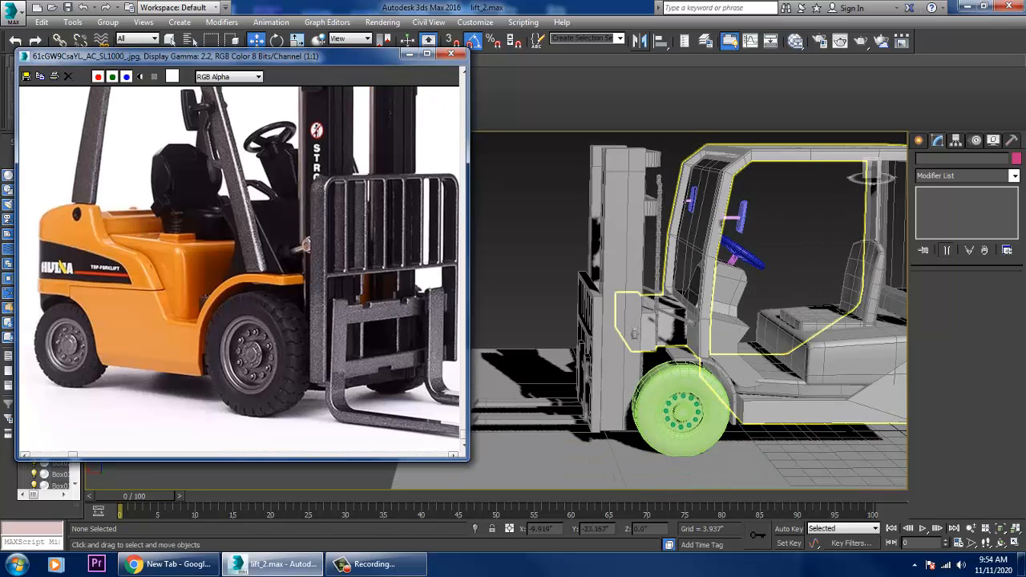
pyautogui.keyDown('alt'); pyautogui.moveTo(689, 328); pyautogui.dragTo(782, 472, button='middle'); pyautogui.keyUp('alt')
pyautogui.moveTo(782, 473); pyautogui.dragTo(657, 362, button='middle')
pyautogui.moveTo(721, 399); pyautogui.dragTo(695, 315, button='middle')
pyautogui.moveTo(695, 314); pyautogui.dragTo(688, 276, button='middle')
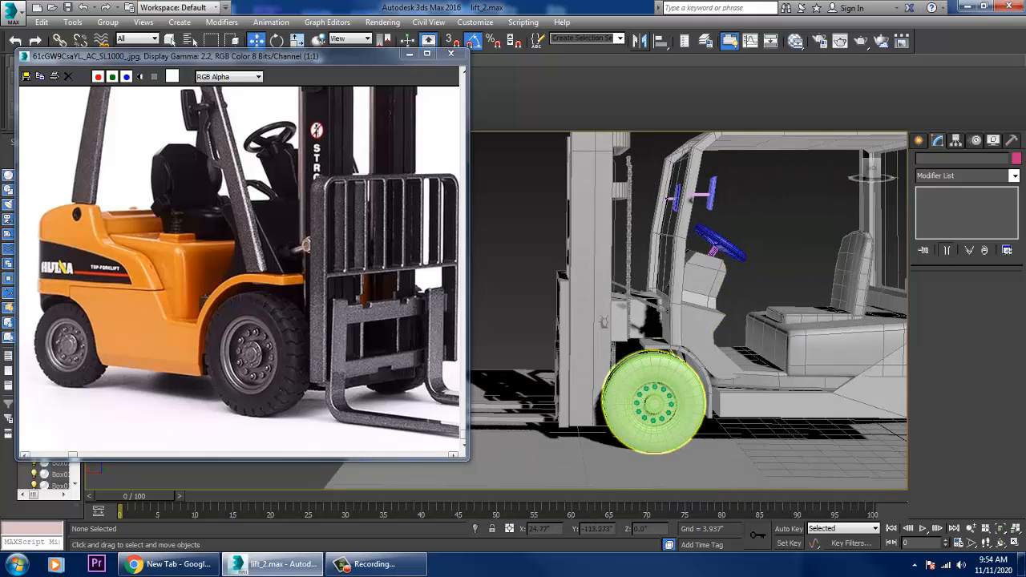
# - Extend the first front fender toward the mast by moving the end vertex of its spline along X to about 46.276"
pyautogui.click(681, 351)
pyautogui.scroll(4, 678, 351)
pyautogui.hotkey('alt', 'w')
pyautogui.middleClick(682, 260)
pyautogui.hotkey('alt', 'w')
pyautogui.press('z')
pyautogui.moveTo(633, 320); pyautogui.dragTo(673, 249, button='middle')
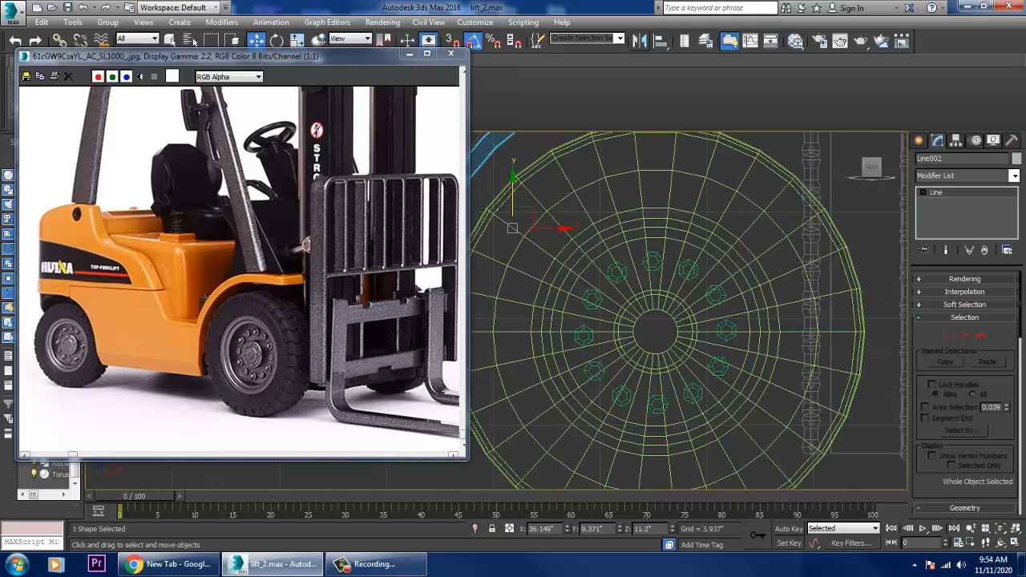
pyautogui.scroll(-5, 677, 337)
pyautogui.press('1')
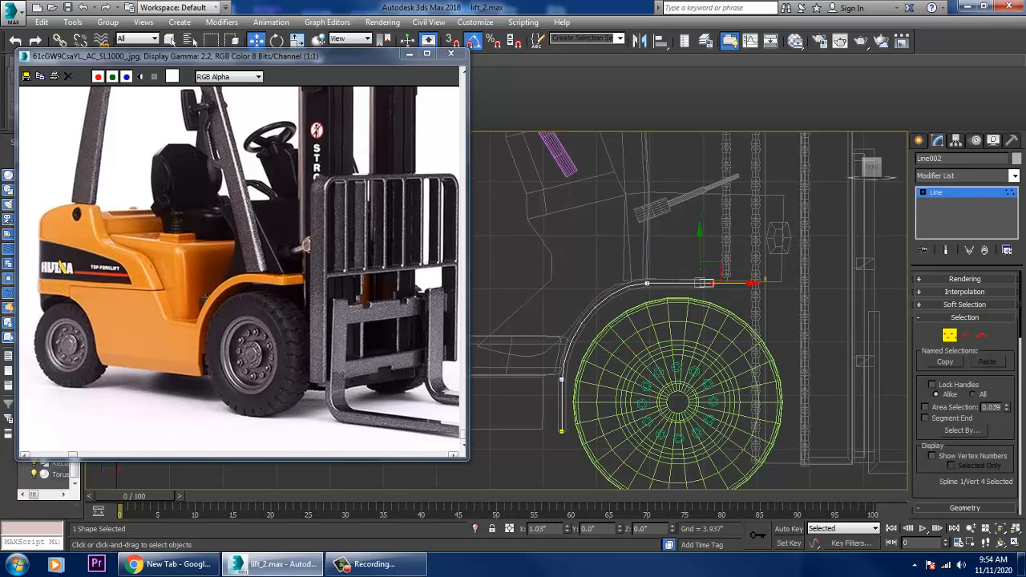
pyautogui.moveTo(765, 282); pyautogui.dragTo(766, 283)
# - Extend the opposite front fender toward the mast by moving its end spline vertex along X to about 46.571"
pyautogui.hotkey('alt', 'w')
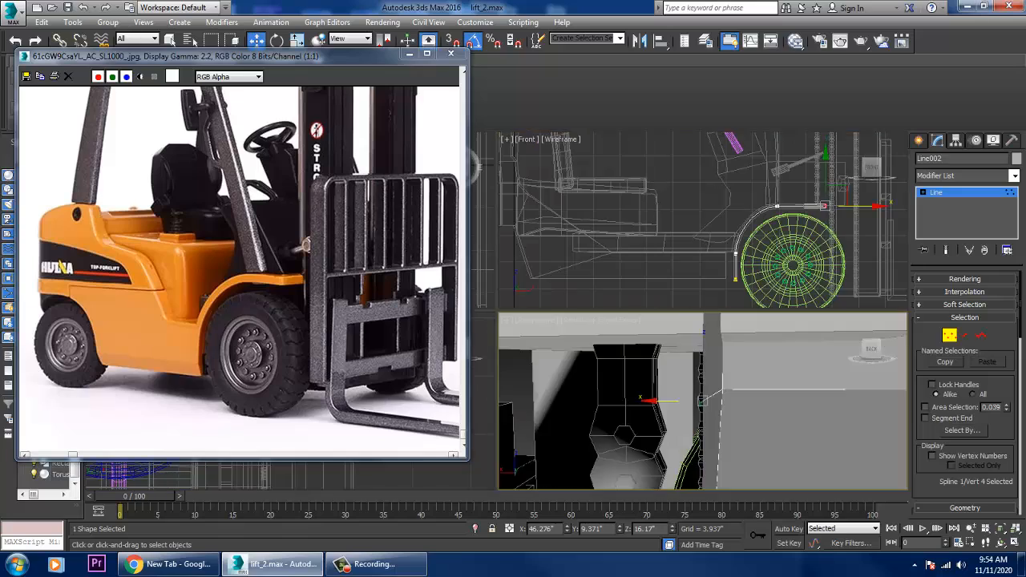
pyautogui.middleClick(705, 385)
pyautogui.hotkey('alt', 'w')
pyautogui.keyDown('alt'); pyautogui.moveTo(689, 369); pyautogui.dragTo(804, 388, button='middle'); pyautogui.keyUp('alt')
pyautogui.scroll(-8, 755, 388)
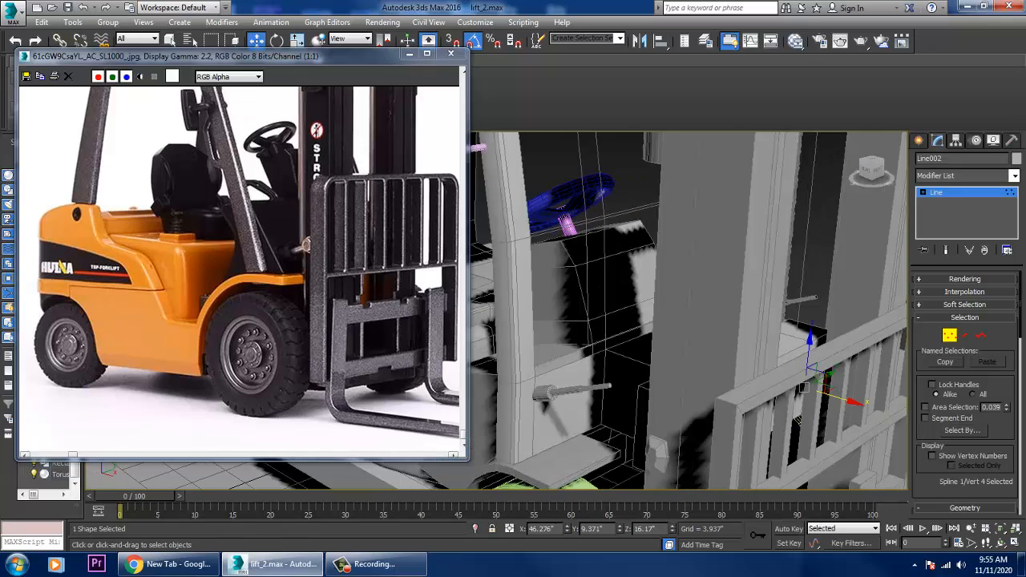
pyautogui.click(833, 384)
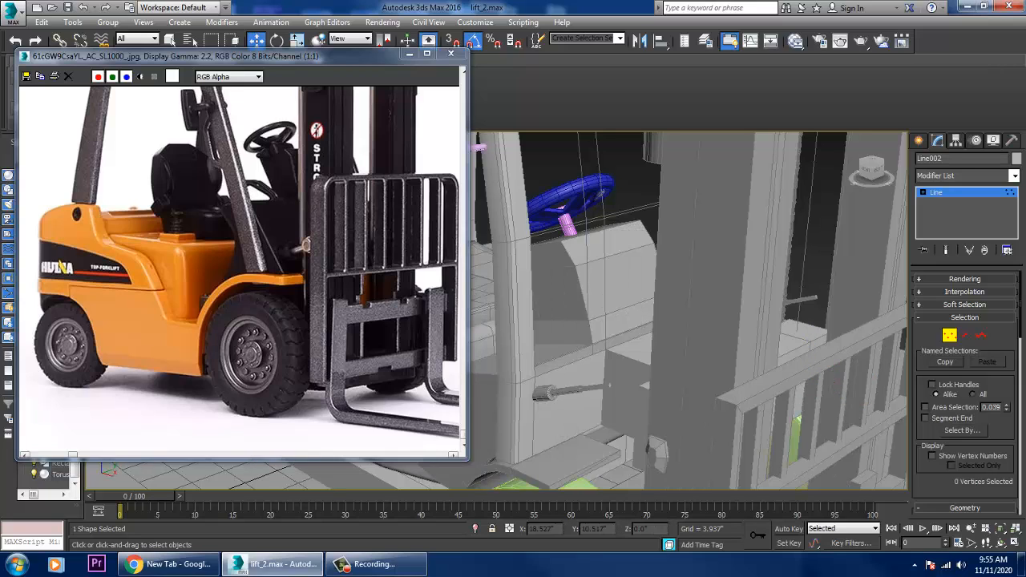
pyautogui.press('1')
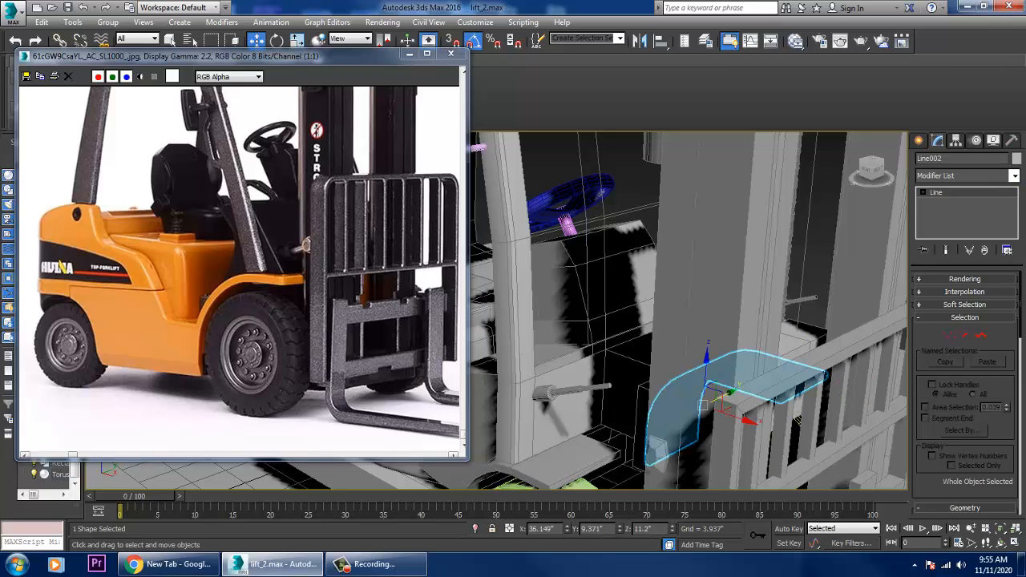
pyautogui.click(564, 457)
pyautogui.moveTo(564, 456); pyautogui.dragTo(658, 367, button='middle')
pyautogui.press('1')
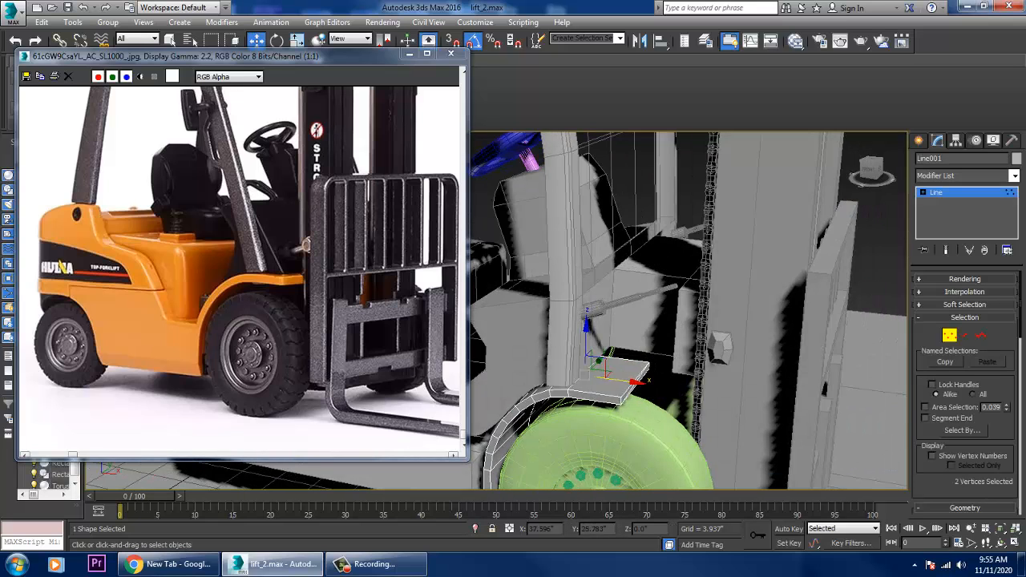
pyautogui.click(641, 377)
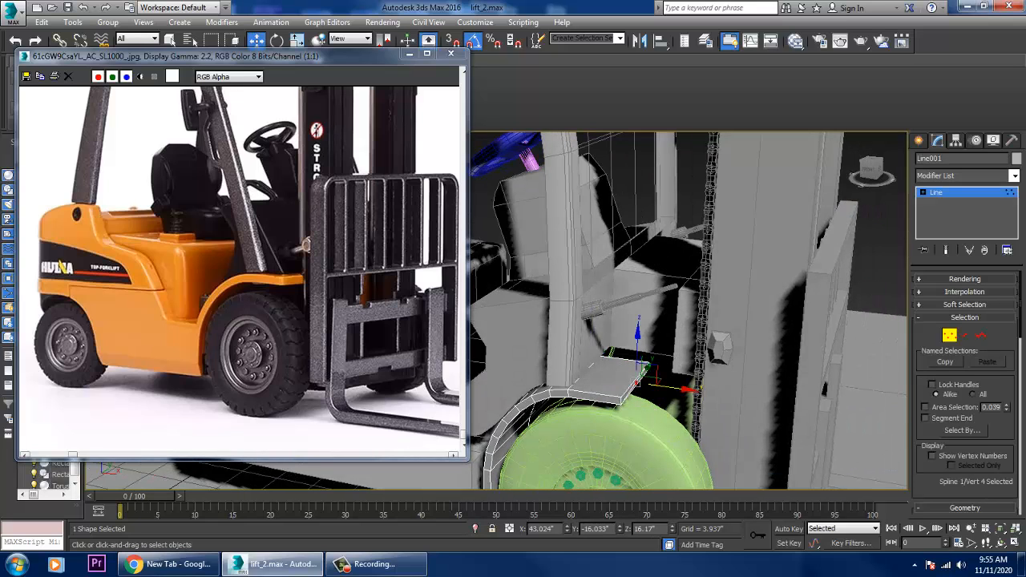
pyautogui.moveTo(673, 390); pyautogui.dragTo(687, 393)
# - Attach the other mast columns to the selected column and raise their upper vertices along Z to about 53.741"
pyautogui.scroll(-5, 689, 392)
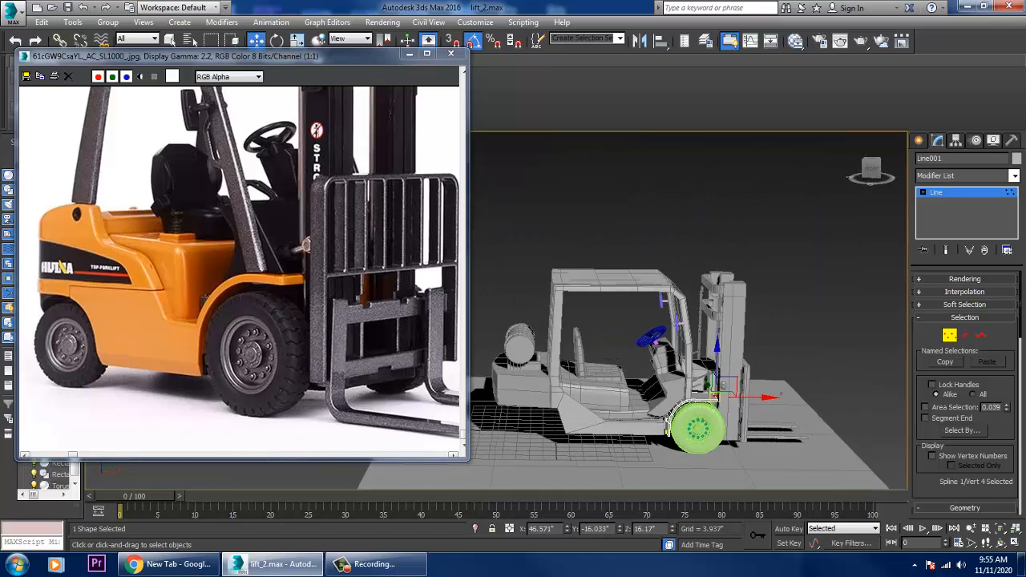
pyautogui.keyDown('alt'); pyautogui.moveTo(689, 393); pyautogui.dragTo(785, 392, button='middle'); pyautogui.keyUp('alt')
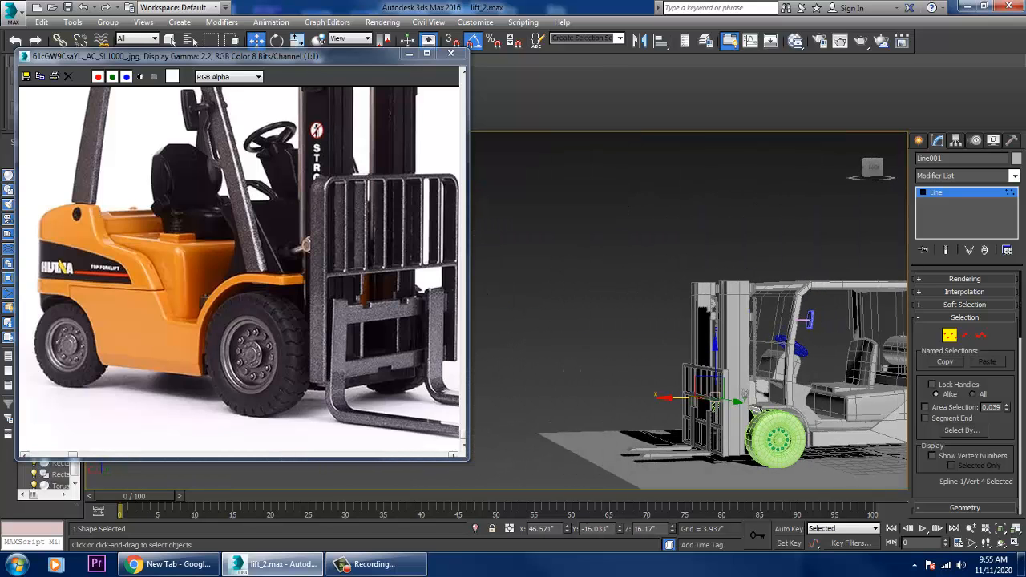
pyautogui.click(718, 344)
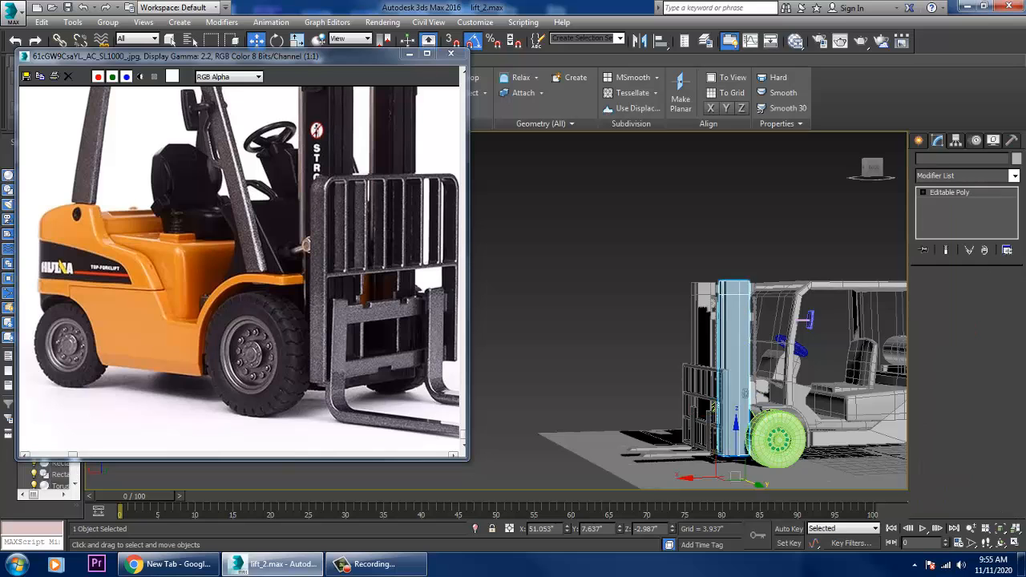
pyautogui.keyDown('alt'); pyautogui.moveTo(719, 345); pyautogui.dragTo(741, 349, button='middle'); pyautogui.keyUp('alt')
pyautogui.scroll(3, 738, 312)
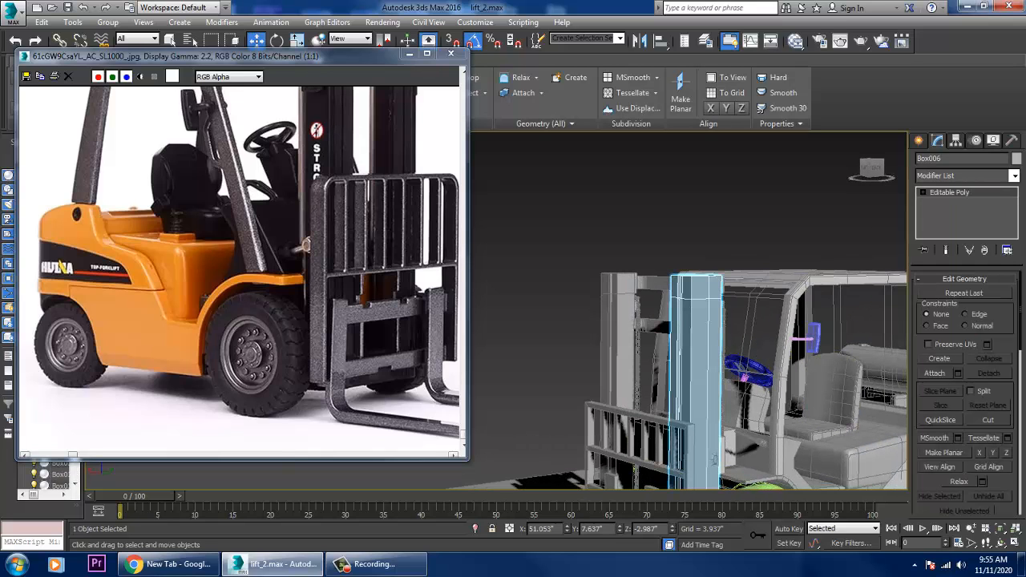
pyautogui.keyDown('alt'); pyautogui.moveTo(721, 361); pyautogui.dragTo(761, 361, button='middle'); pyautogui.keyUp('alt')
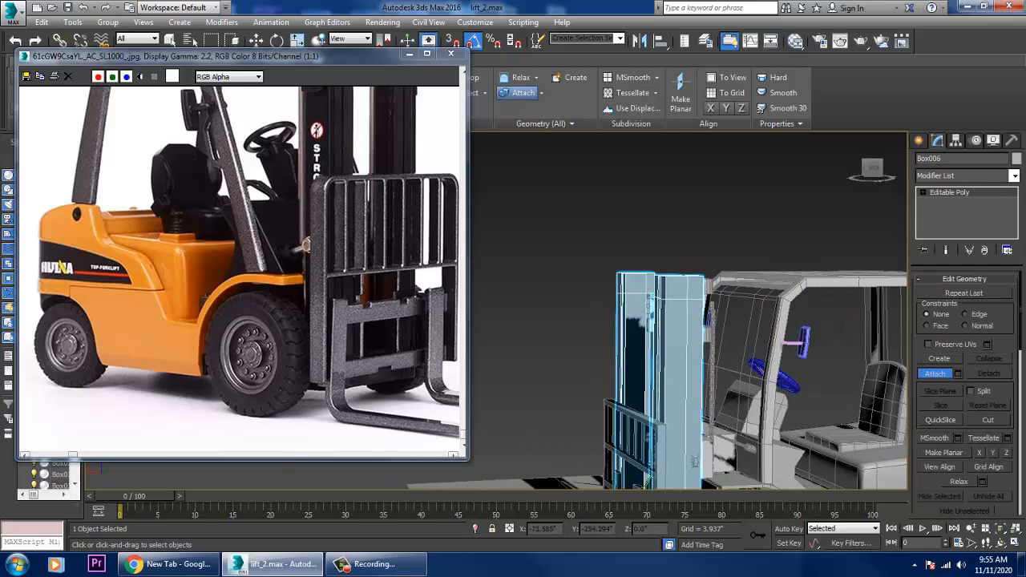
pyautogui.press('1')
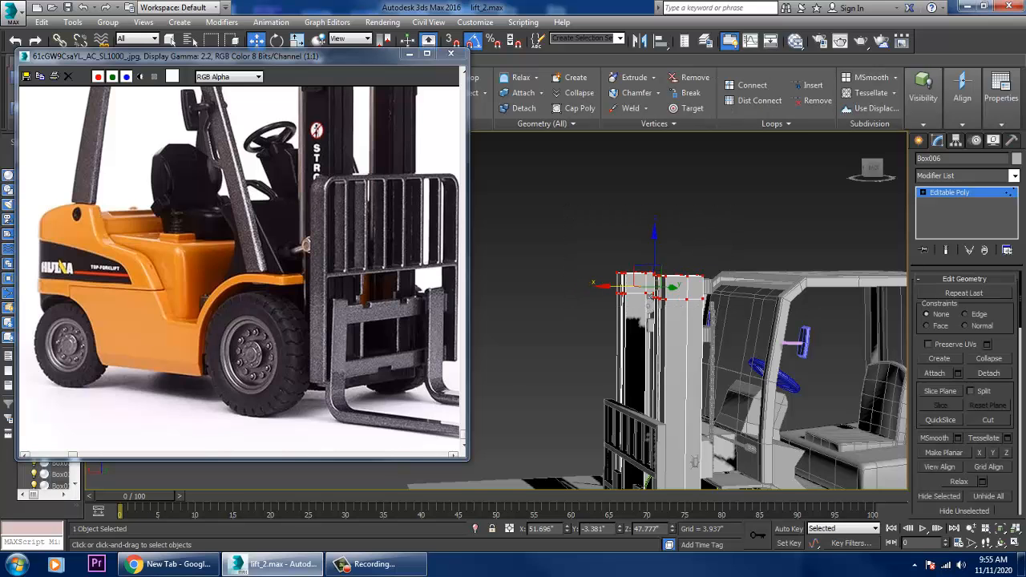
pyautogui.keyDown('alt'); pyautogui.moveTo(705, 337); pyautogui.dragTo(657, 321, button='middle'); pyautogui.keyUp('alt')
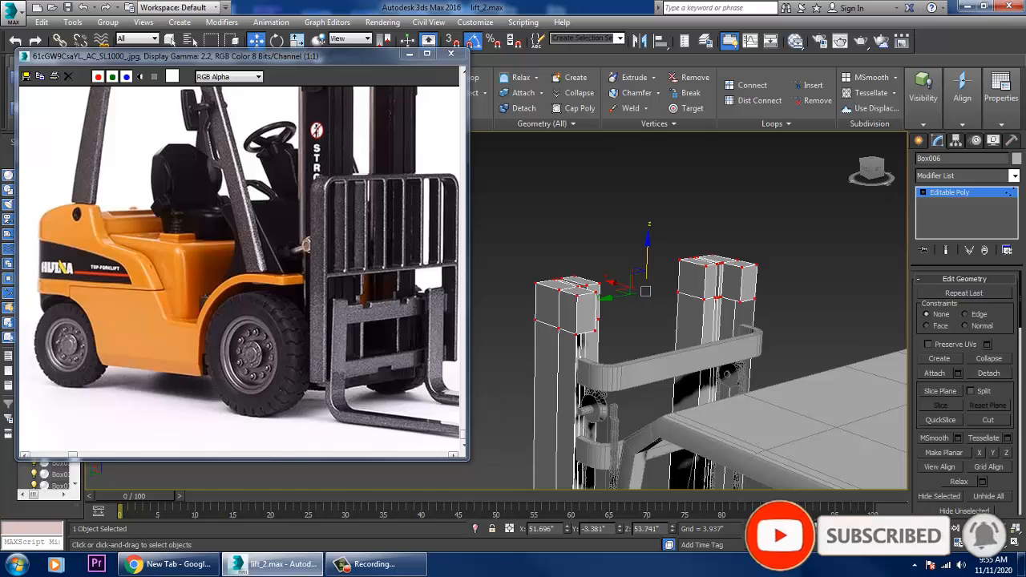
pyautogui.press('1')
# - Select both curved cross brackets behind the mast and move them up along Z toward the raised column tops
pyautogui.click(623, 375)
pyautogui.keyDown('ctrl'); pyautogui.click(598, 455); pyautogui.keyUp('ctrl')
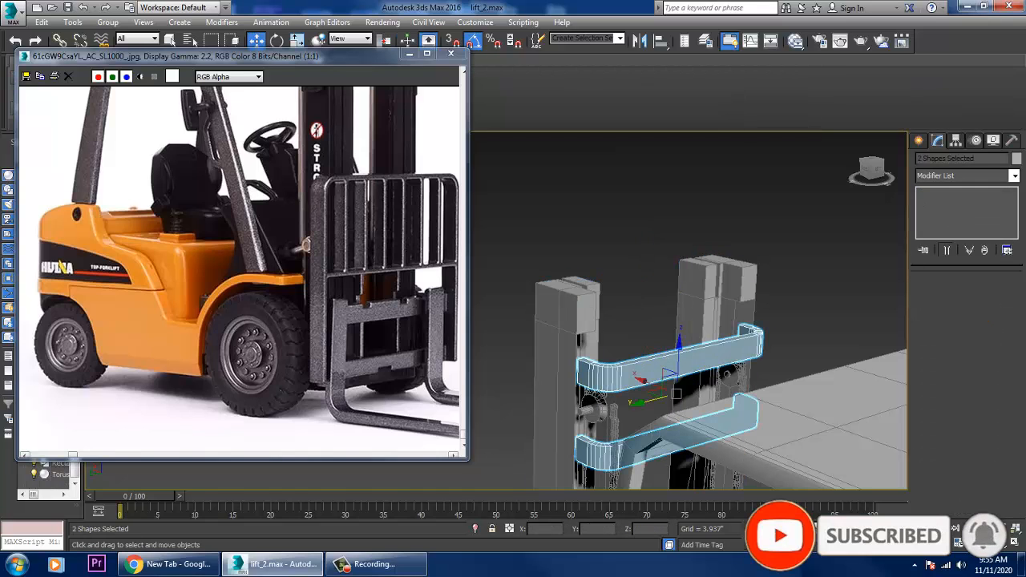
pyautogui.moveTo(678, 362); pyautogui.dragTo(680, 324)
pyautogui.keyDown('alt'); pyautogui.moveTo(680, 324); pyautogui.dragTo(666, 262, button='middle'); pyautogui.keyUp('alt')
pyautogui.scroll(4, 698, 290)
# - Region-select the lift chains, pulleys, lower bracket and side bolts in the Front view, excluding the mast columns, forks, cab frame, fenders and wheels
pyautogui.click(647, 298)
pyautogui.hotkey('alt', 'w')
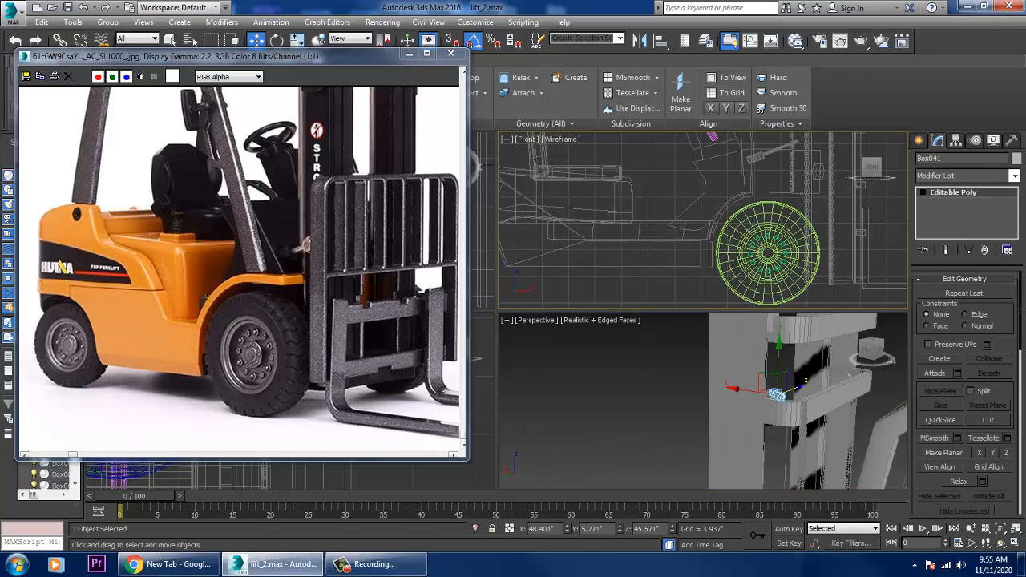
pyautogui.hotkey('alt', 'w')
pyautogui.press('z')
pyautogui.scroll(-14, 691, 295)
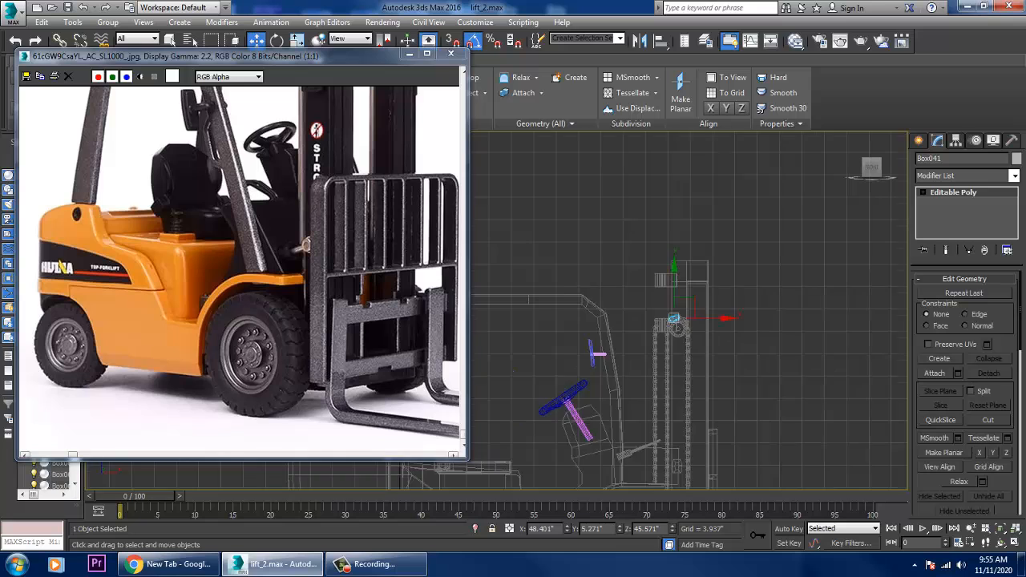
pyautogui.moveTo(691, 295); pyautogui.dragTo(680, 192, button='middle')
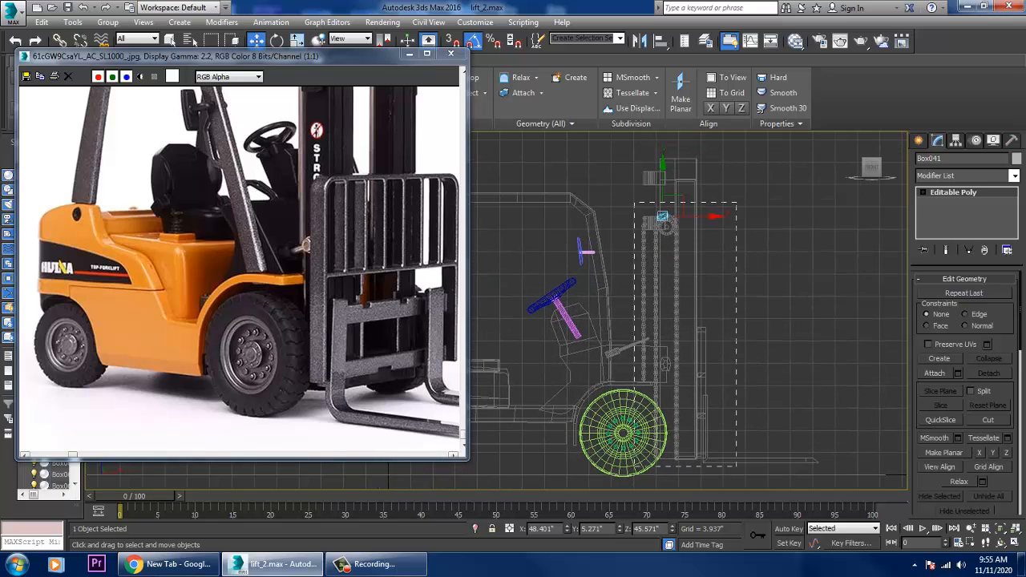
pyautogui.hotkey('ctrl', 'a')
pyautogui.keyDown('alt'); pyautogui.moveTo(856, 301); pyautogui.dragTo(764, 492); pyautogui.keyUp('alt')
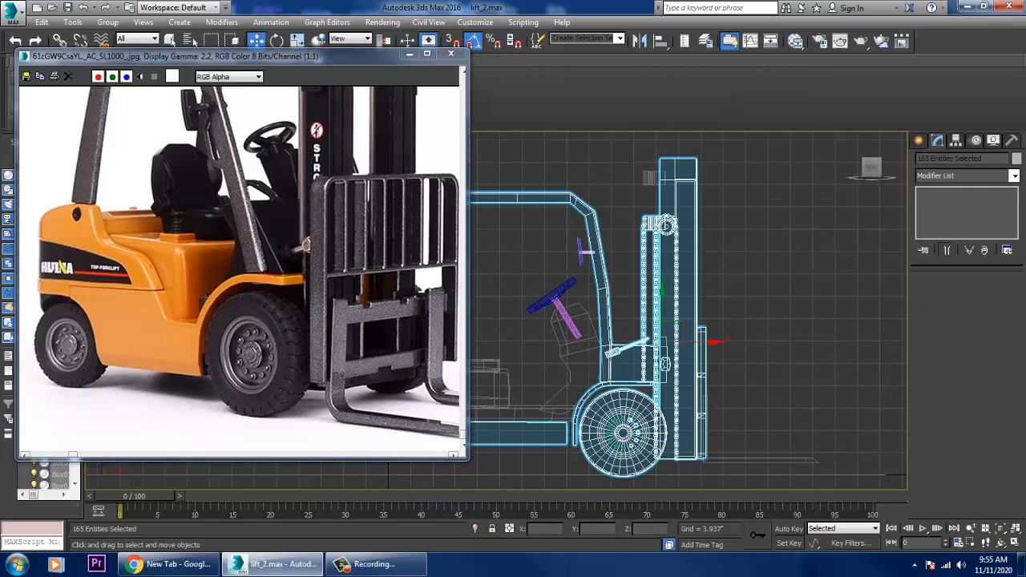
pyautogui.keyDown('alt'); pyautogui.moveTo(692, 486); pyautogui.dragTo(692, 487); pyautogui.keyUp('alt')
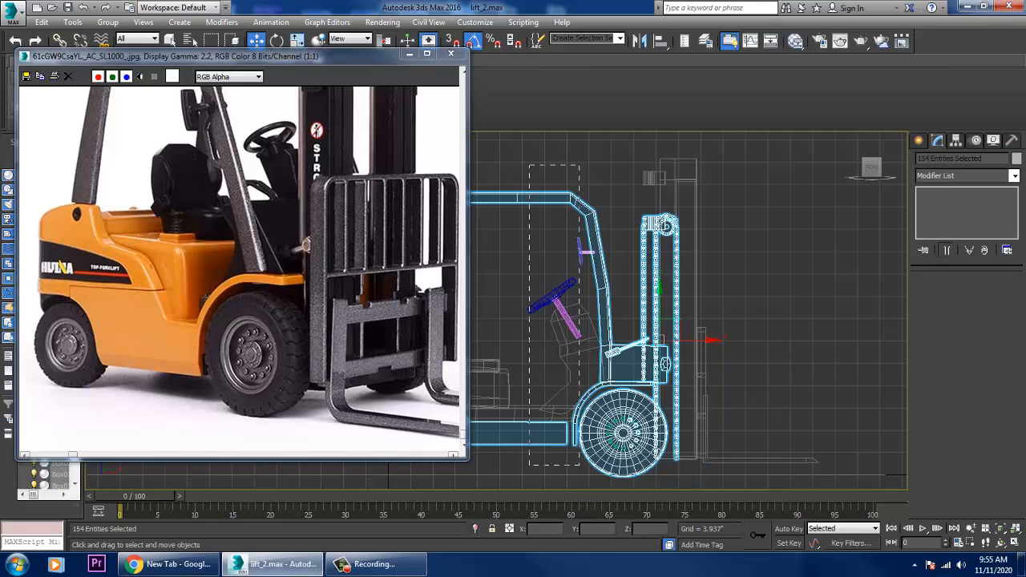
pyautogui.keyDown('alt'); pyautogui.moveTo(529, 488); pyautogui.dragTo(529, 489); pyautogui.keyUp('alt')
pyautogui.scroll(3, 620, 413)
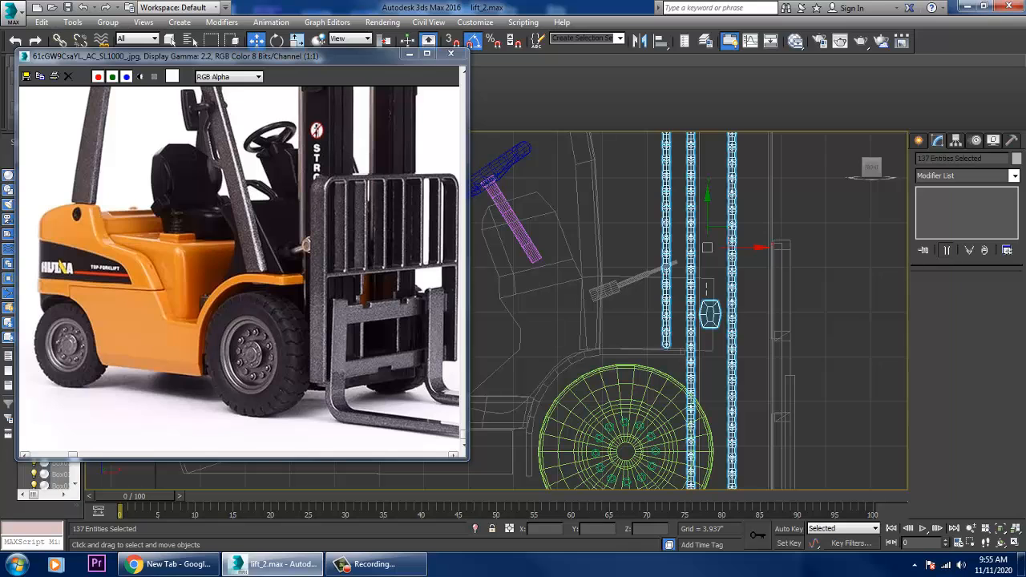
# - Move the selected chains, pulleys, bracket and bolts up along Y by about 8.405" in the Front view
pyautogui.scroll(-2, 789, 481)
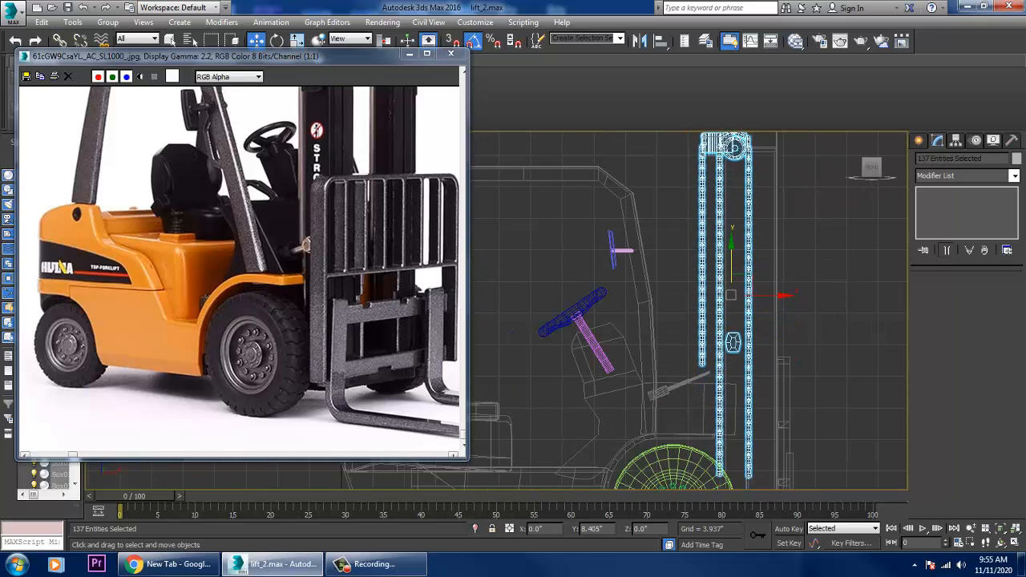
pyautogui.scroll(-3, 777, 368)
pyautogui.moveTo(766, 385); pyautogui.dragTo(665, 323, button='middle')
pyautogui.hotkey('alt', 'w')
pyautogui.hotkey('alt', 'w')
pyautogui.moveTo(665, 384); pyautogui.dragTo(773, 257, button='middle')
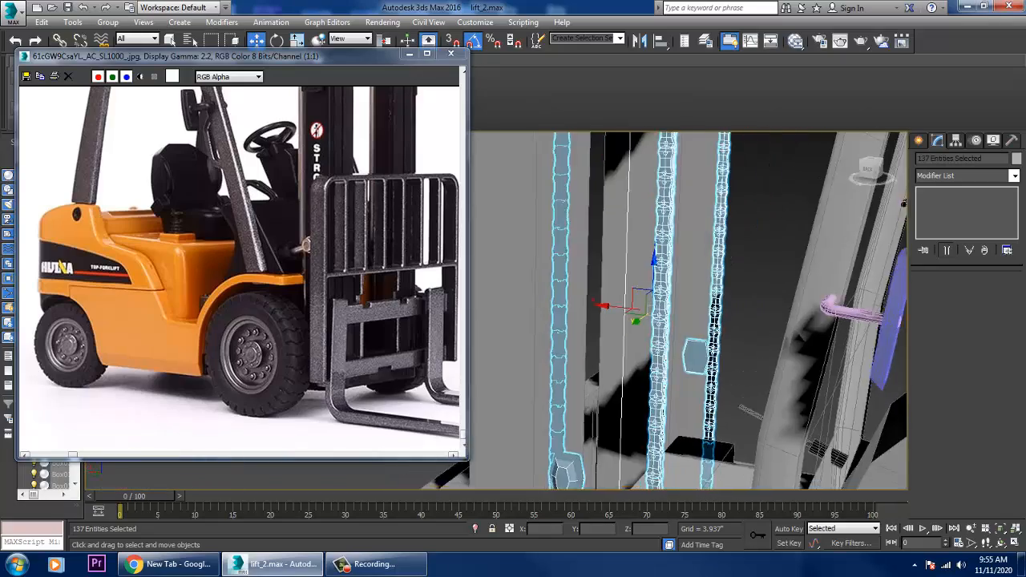
# - Select the tilt cylinder between mast and cab on the negative-Y side and scale it uniformly to about 119.9
pyautogui.moveTo(642, 449); pyautogui.dragTo(681, 256, button='middle')
pyautogui.scroll(-5, 705, 353)
pyautogui.keyDown('alt'); pyautogui.moveTo(705, 353); pyautogui.dragTo(737, 362, button='middle'); pyautogui.keyUp('alt')
pyautogui.scroll(5, 721, 360)
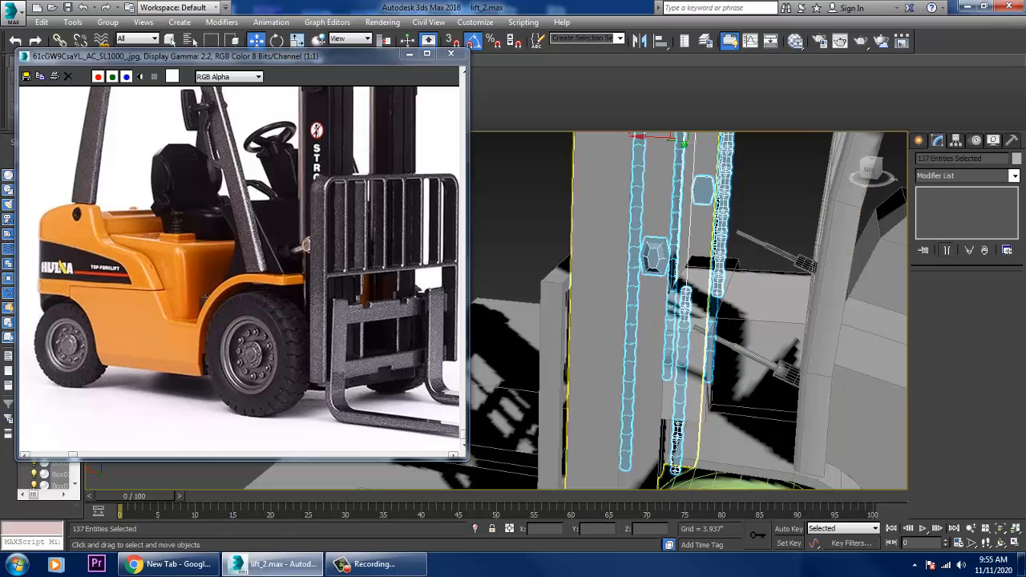
pyautogui.click(656, 256)
pyautogui.click(801, 261)
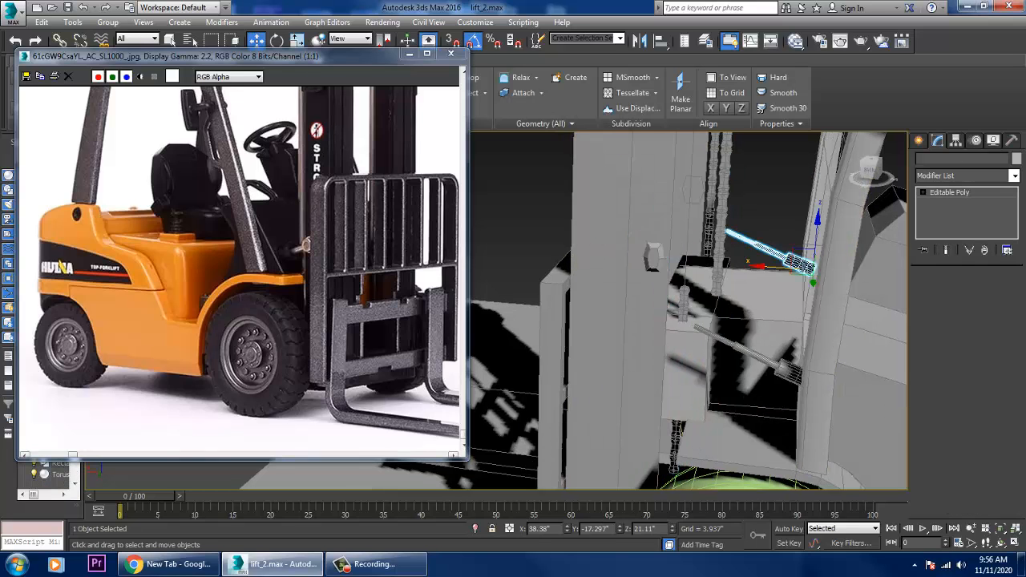
pyautogui.scroll(-5, 789, 268)
pyautogui.keyDown('alt'); pyautogui.moveTo(789, 268); pyautogui.dragTo(833, 273, button='middle'); pyautogui.keyUp('alt')
pyautogui.keyDown('alt'); pyautogui.moveTo(775, 247); pyautogui.dragTo(741, 287, button='middle'); pyautogui.keyUp('alt')
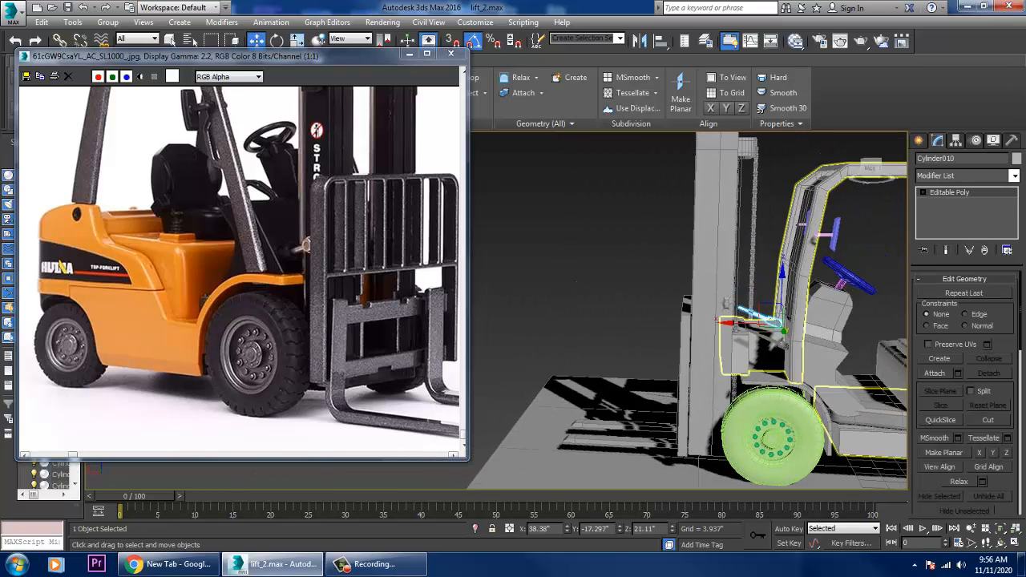
pyautogui.scroll(5, 777, 282)
pyautogui.press('1')
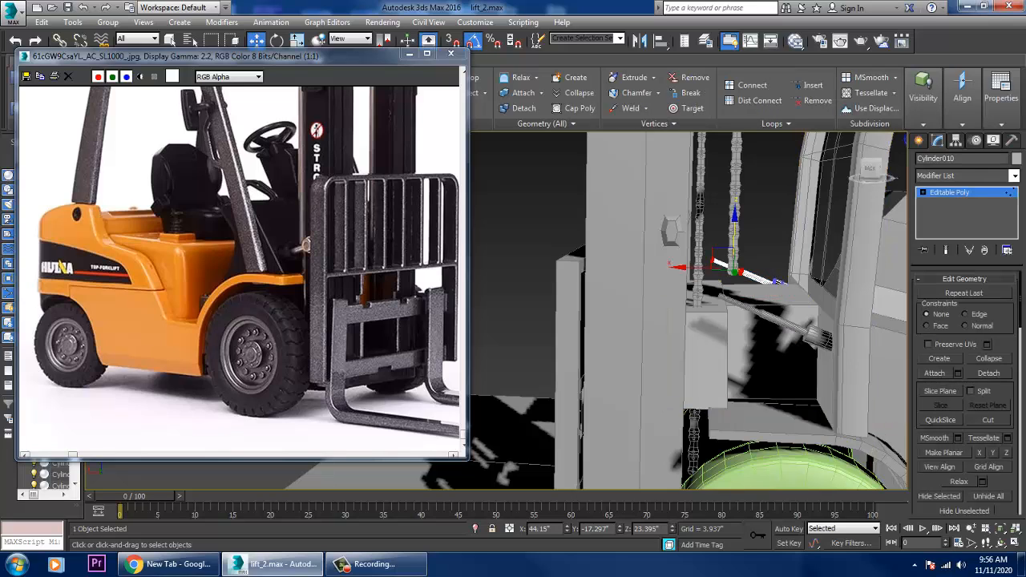
pyautogui.press('1')
pyautogui.press('r')
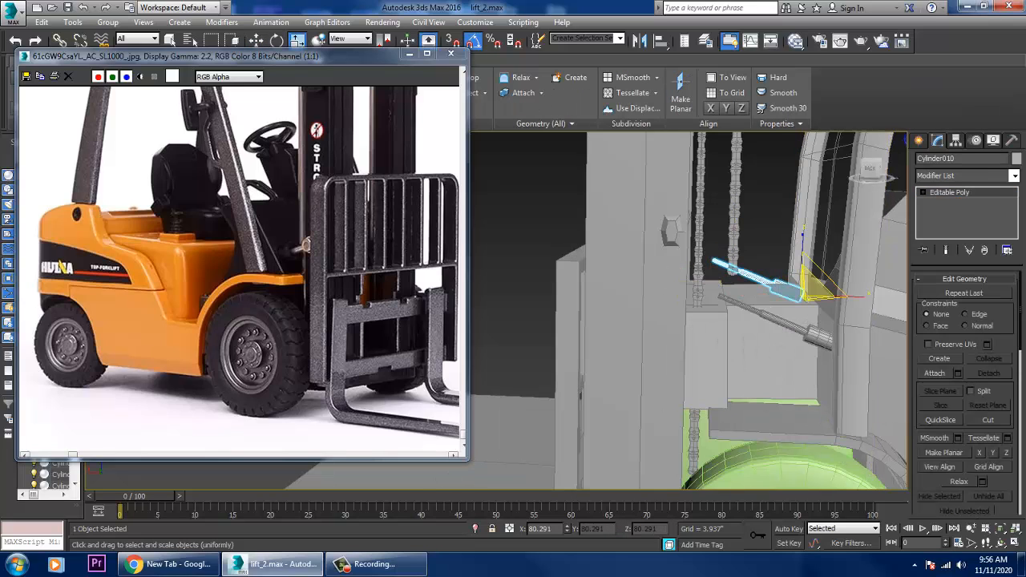
pyautogui.moveTo(810, 278); pyautogui.dragTo(811, 255)
pyautogui.keyDown('alt'); pyautogui.moveTo(769, 269); pyautogui.dragTo(901, 264, button='middle'); pyautogui.keyUp('alt')
# - Lower the side bolt on the mast next to the enlarged tilt cylinder along Z to about 25.206"
pyautogui.press('w')
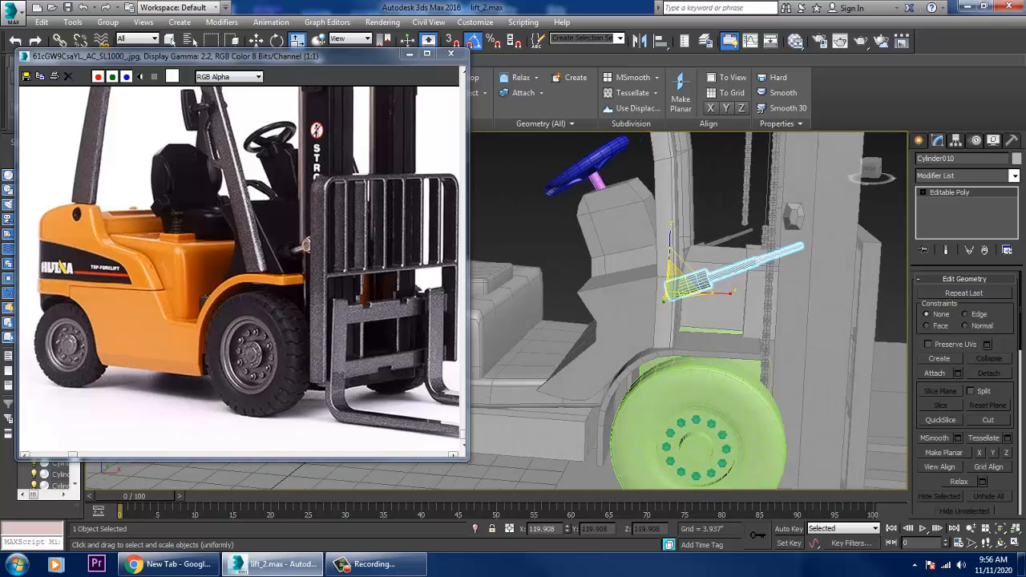
pyautogui.click(793, 215)
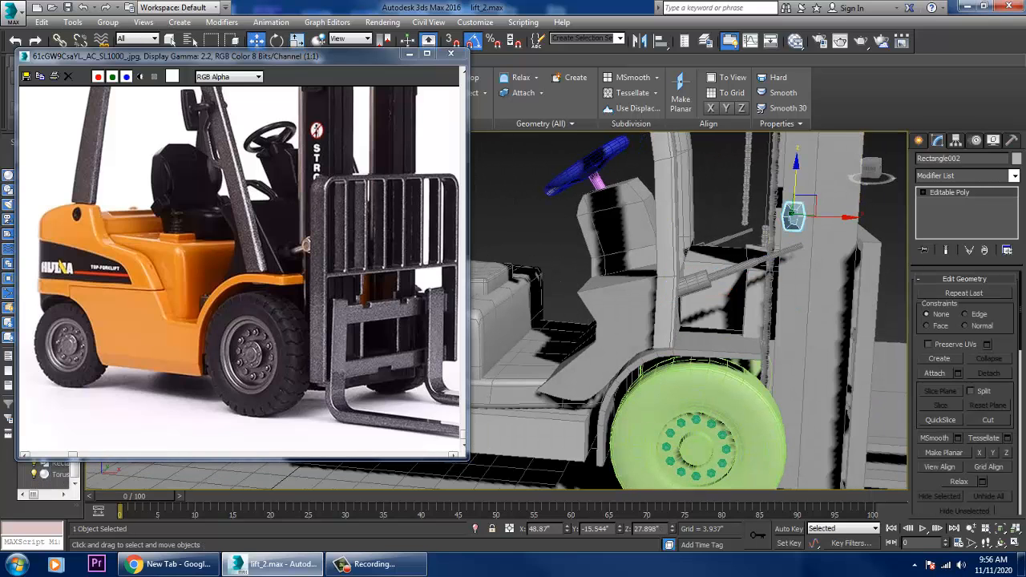
pyautogui.moveTo(795, 181); pyautogui.dragTo(793, 218)
# - Delete the smaller tilt cylinder on the opposite side of the forklift
pyautogui.keyDown('alt'); pyautogui.moveTo(809, 241); pyautogui.dragTo(701, 245, button='middle'); pyautogui.keyUp('alt')
pyautogui.moveTo(858, 277); pyautogui.dragTo(694, 247, button='middle')
pyautogui.scroll(-2, 695, 321)
pyautogui.keyDown('alt'); pyautogui.moveTo(695, 320); pyautogui.dragTo(633, 316, button='middle'); pyautogui.keyUp('alt')
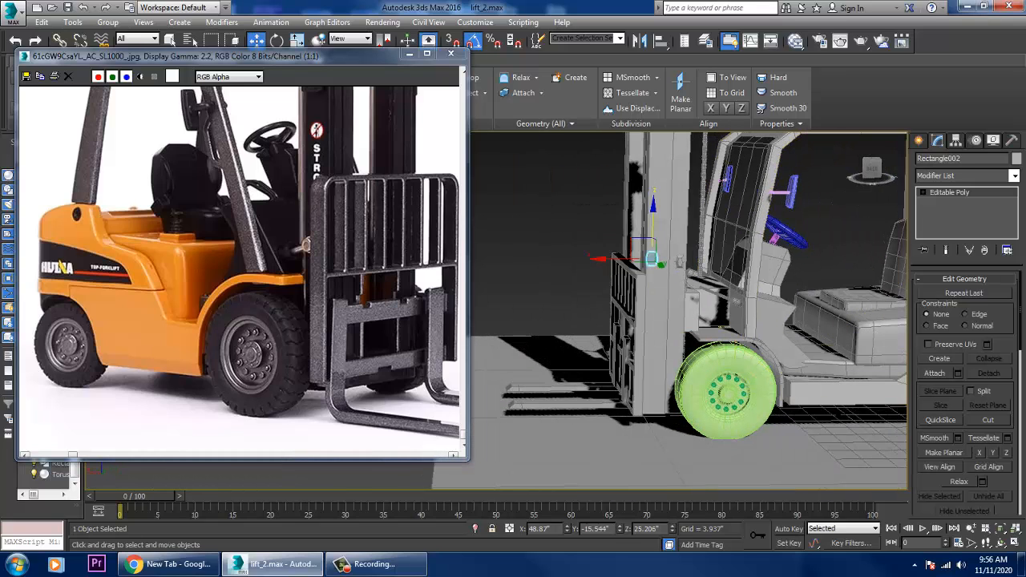
pyautogui.press('1')
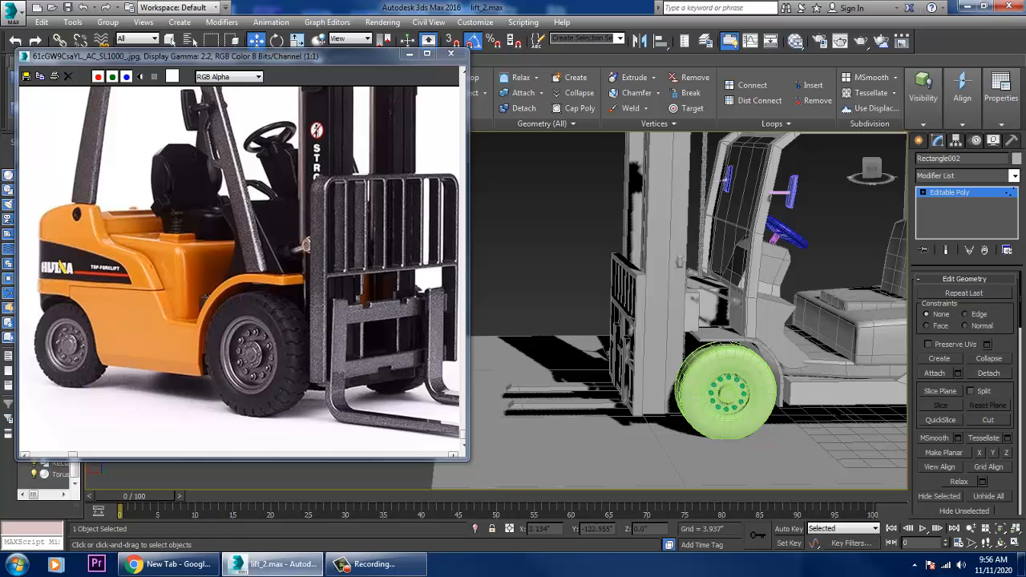
pyautogui.press('1')
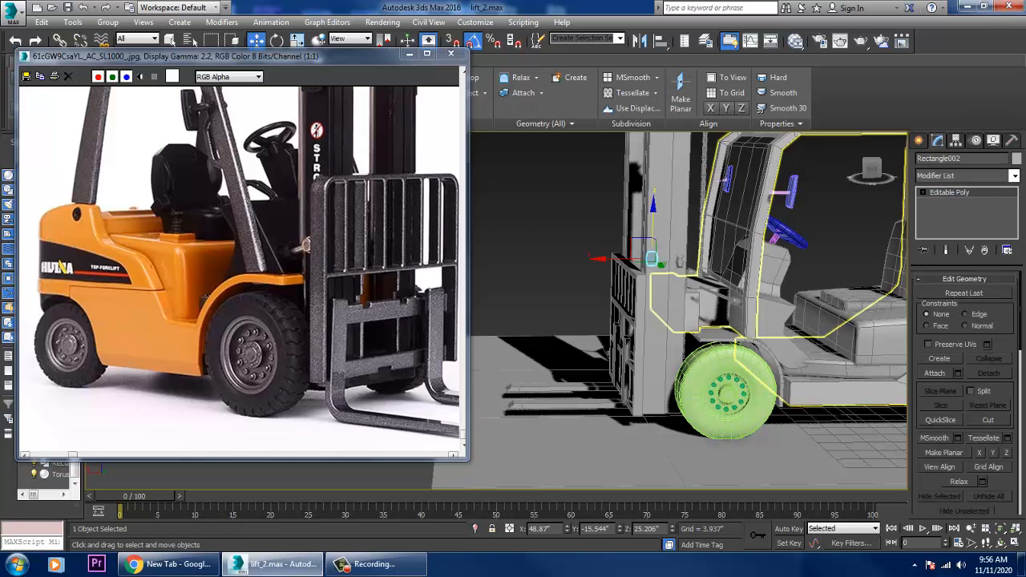
pyautogui.click(724, 297)
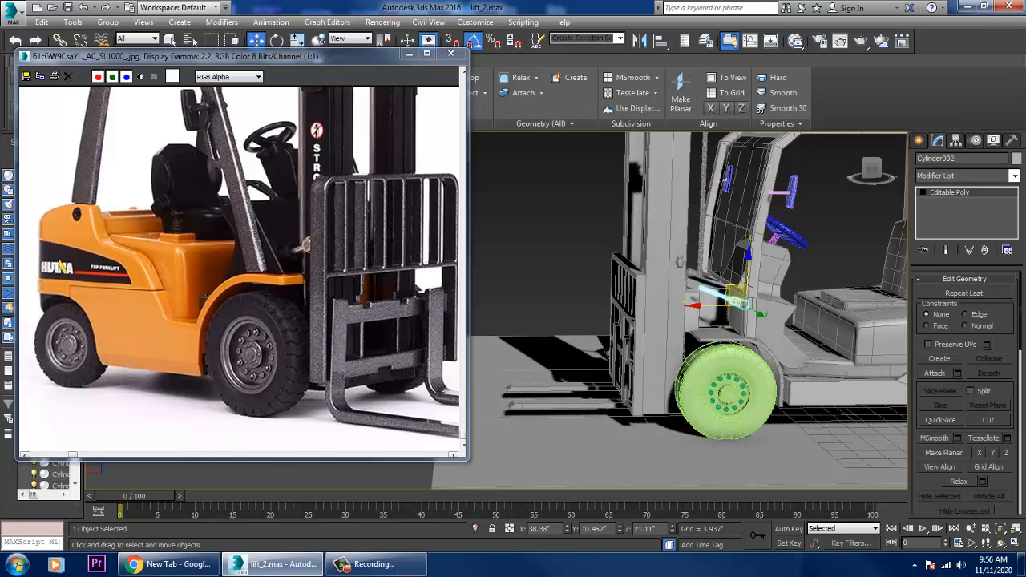
pyautogui.press('Delete')
# - Copy the enlarged tilt cylinder along Y to the opposite side of the forklift, at about Y 10.026"
pyautogui.moveTo(713, 344); pyautogui.dragTo(756, 347, button='middle')
pyautogui.keyDown('alt'); pyautogui.moveTo(641, 340); pyautogui.dragTo(758, 383, button='middle'); pyautogui.keyUp('alt')
pyautogui.scroll(3, 689, 321)
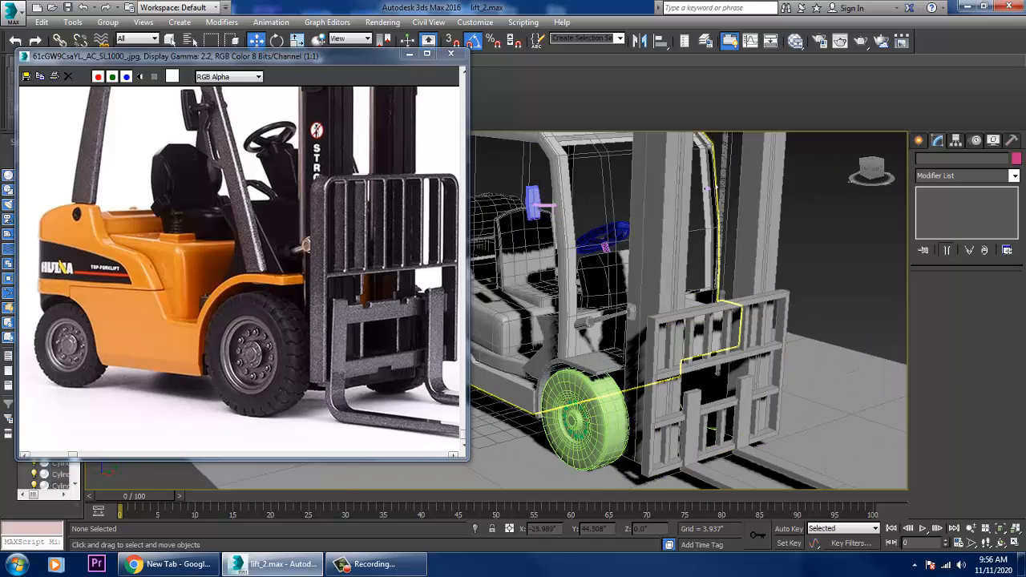
pyautogui.click(596, 319)
pyautogui.keyDown('alt'); pyautogui.moveTo(645, 321); pyautogui.dragTo(597, 345, button='middle'); pyautogui.keyUp('alt')
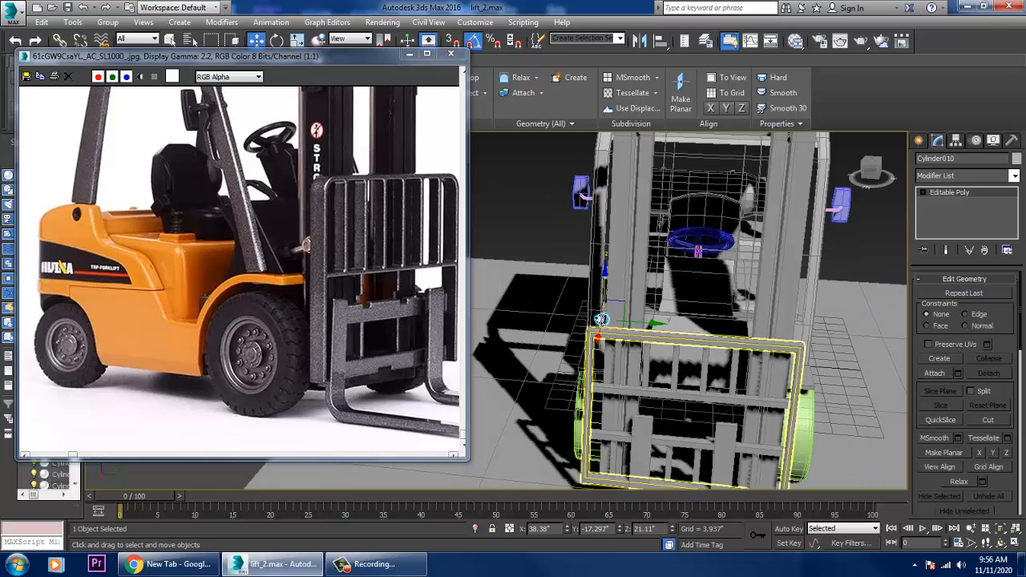
pyautogui.moveTo(601, 319); pyautogui.dragTo(735, 329)
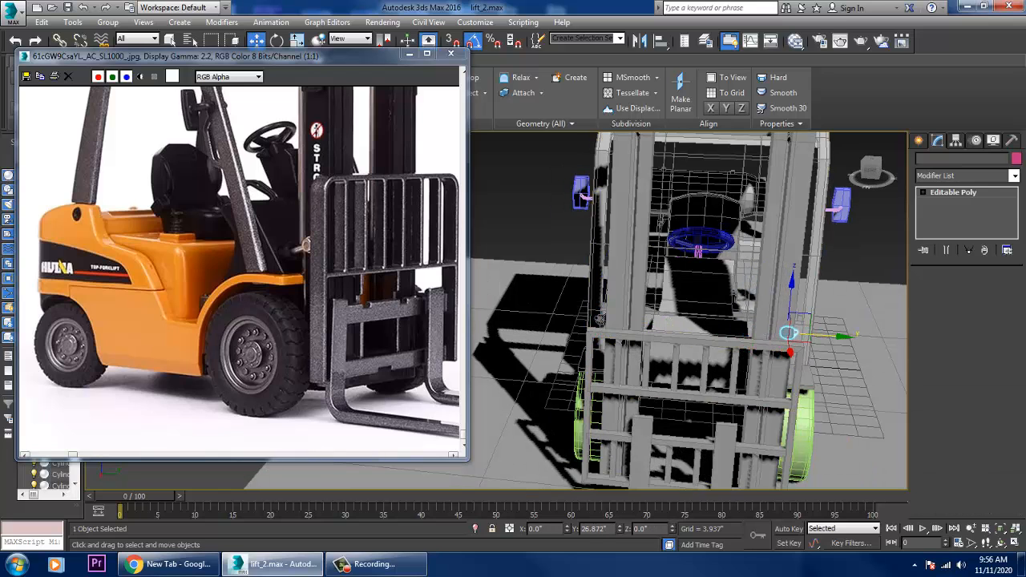
pyautogui.click(514, 336)
pyautogui.press('z')
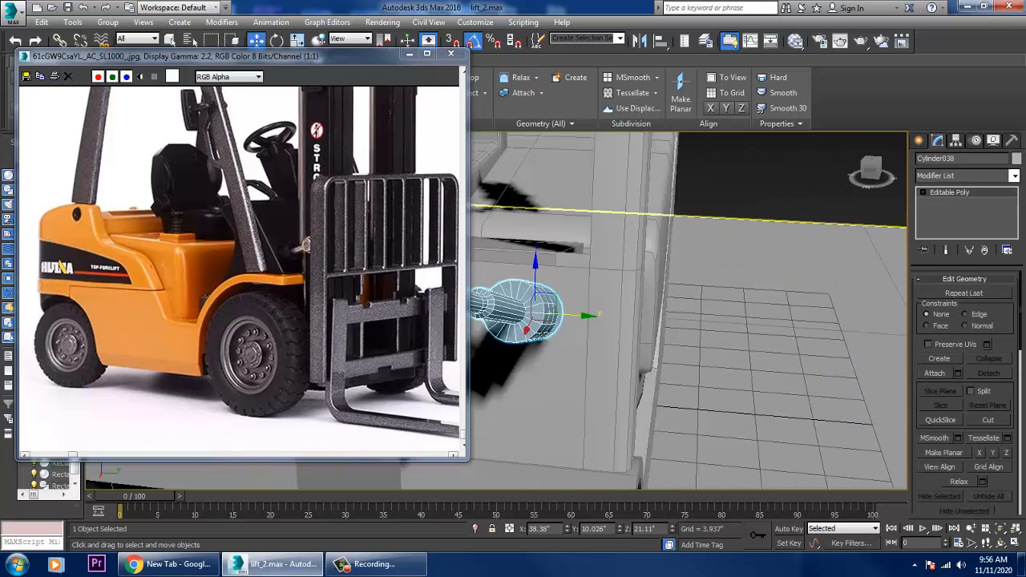
# - Lower the mast's side bolt next to the copied tilt cylinder along Z to about 25.41"
pyautogui.moveTo(525, 333)
pyautogui.keyDown('alt'); pyautogui.mouseDown(button='middle')
pyautogui.moveTo(725, 352)
pyautogui.moveTo(697, 356)
pyautogui.mouseUp(button='middle'); pyautogui.keyUp('alt')
pyautogui.scroll(-4, 613, 344)
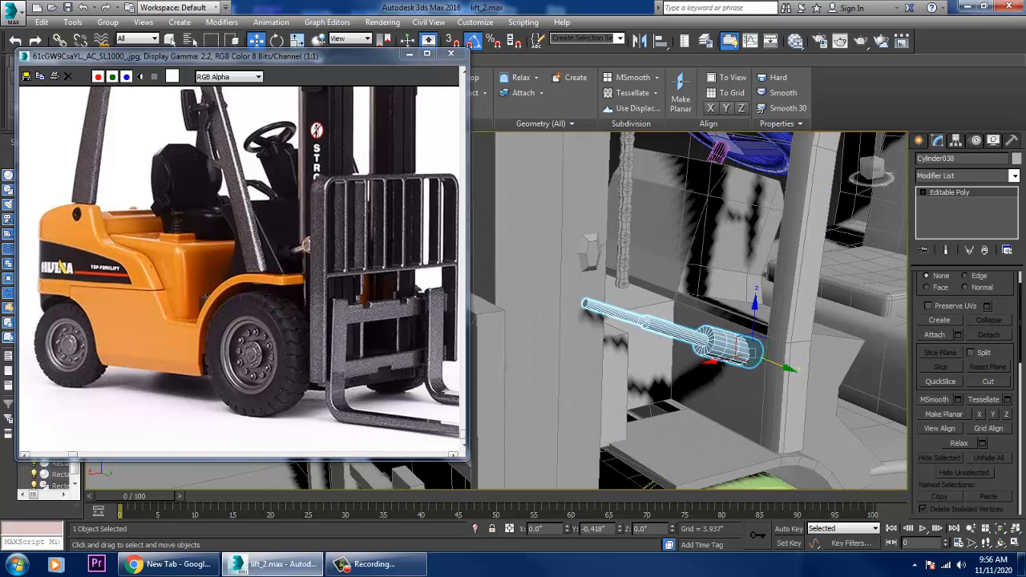
pyautogui.click(585, 250)
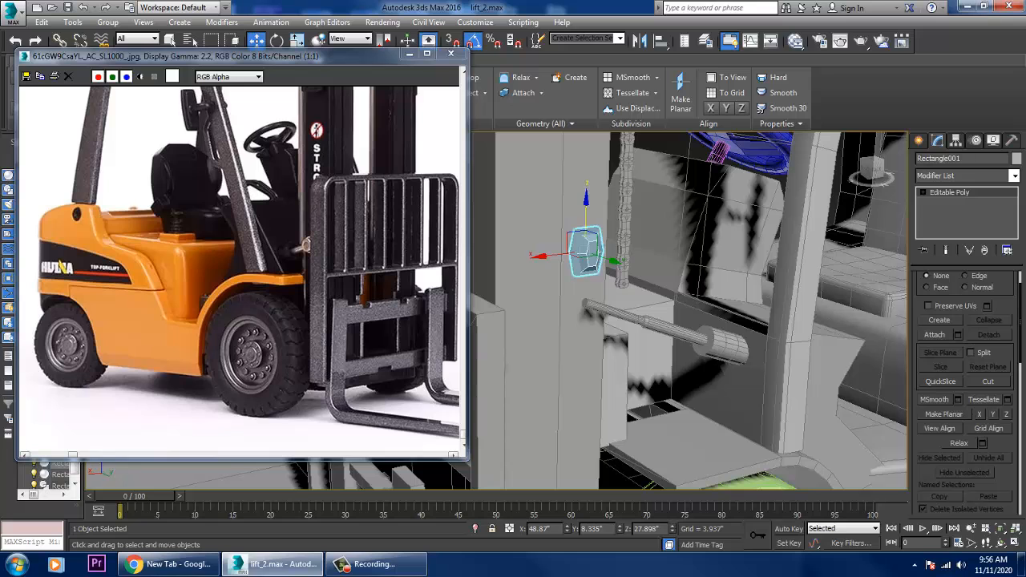
pyautogui.moveTo(585, 215); pyautogui.dragTo(585, 268)
# - Select all objects in the scene, assign them the gray object color, and clear the selection
pyautogui.scroll(-4, 690, 320)
pyautogui.keyDown('alt'); pyautogui.moveTo(769, 352); pyautogui.dragTo(693, 320, button='middle'); pyautogui.keyUp('alt')
pyautogui.scroll(-6, 662, 329)
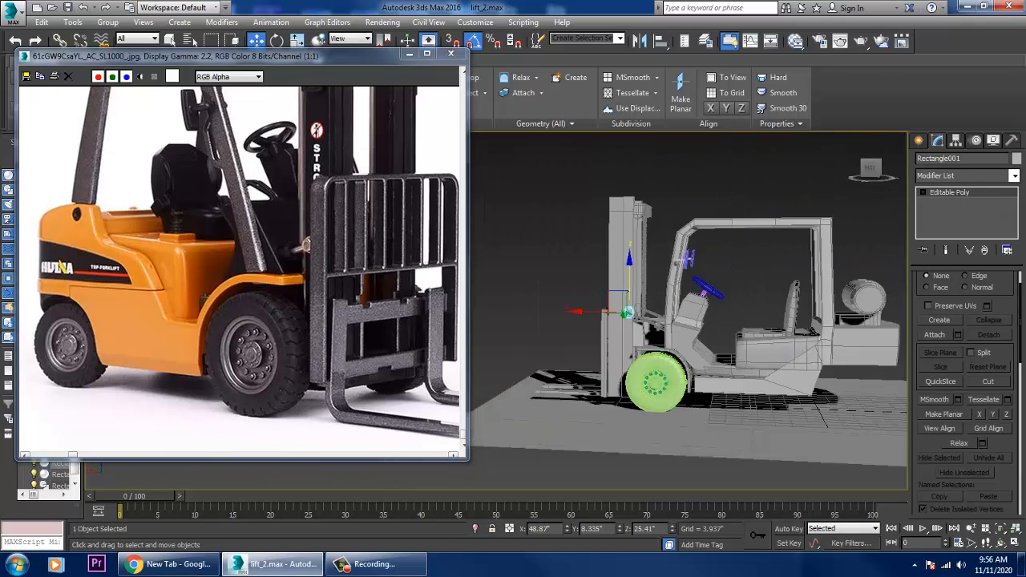
pyautogui.hotkey('ctrl', 'a')
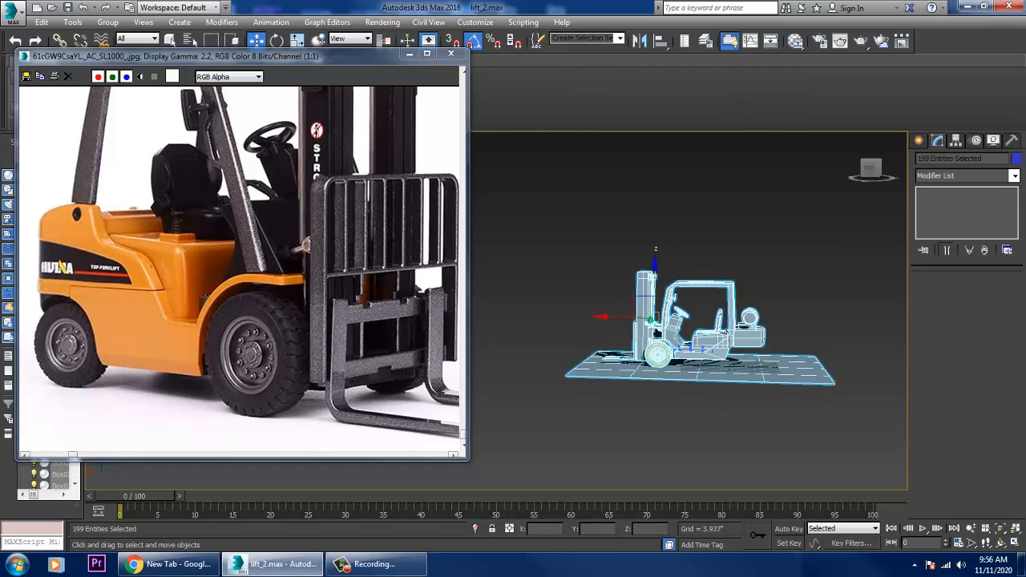
pyautogui.click(1016, 159)
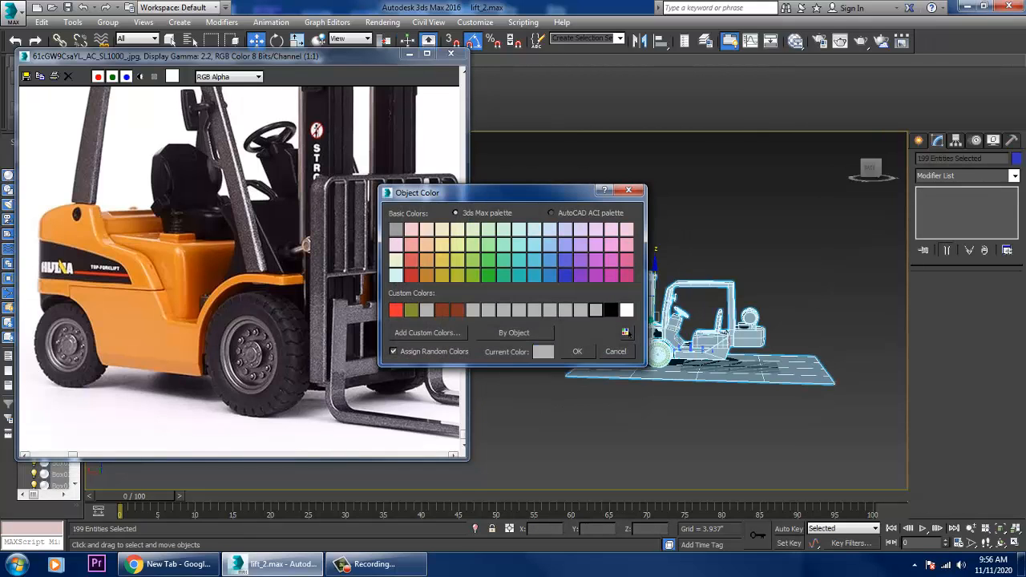
pyautogui.click(577, 351)
pyautogui.click(593, 425)
pyautogui.moveTo(593, 425); pyautogui.dragTo(578, 423, button='middle')
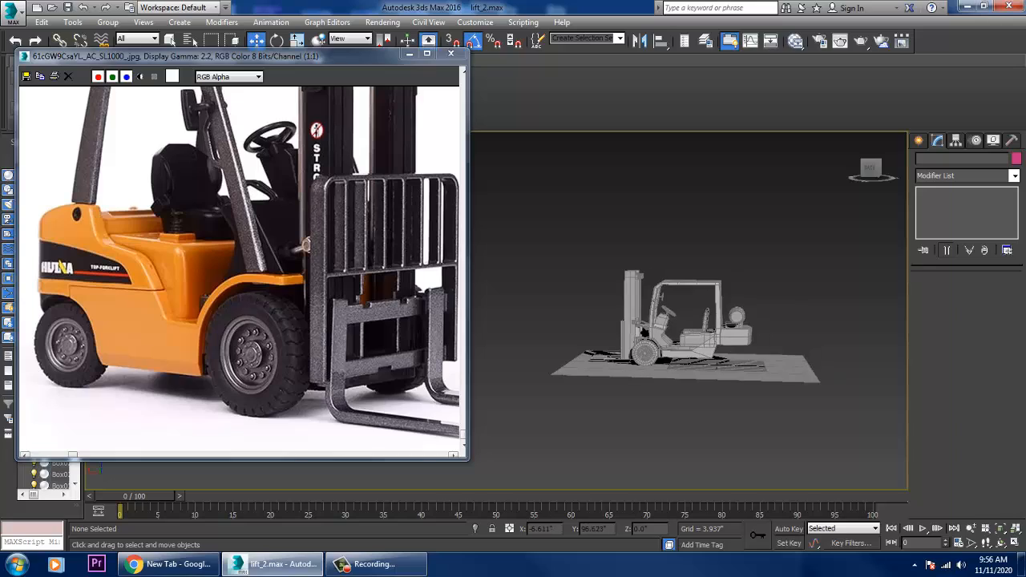
# - Try to attach the opposite front wheel to the front wheel on the positive-Y side
pyautogui.scroll(10, 658, 353)
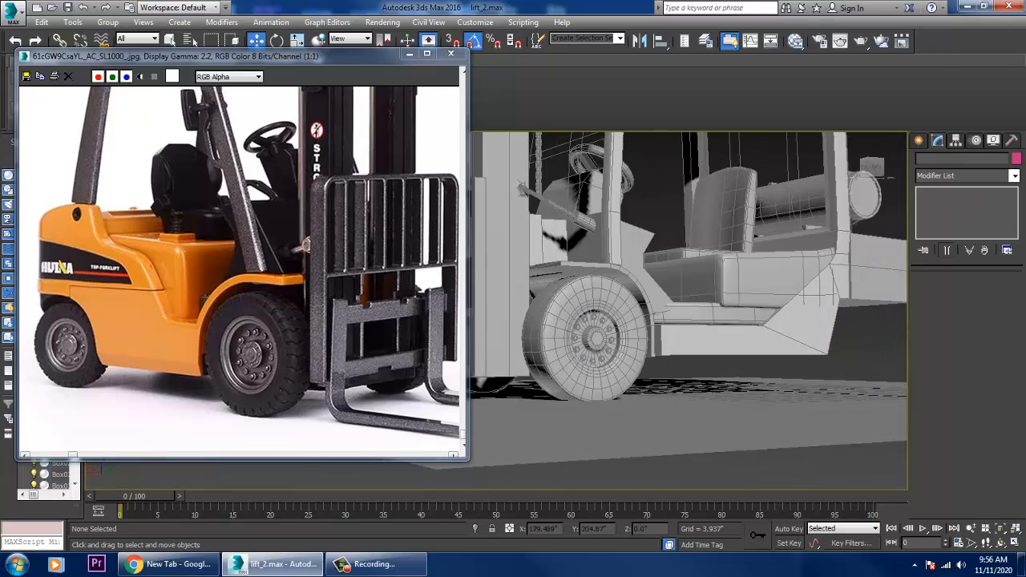
pyautogui.moveTo(602, 345); pyautogui.dragTo(846, 373, button='middle')
pyautogui.click(689, 352)
pyautogui.click(934, 335)
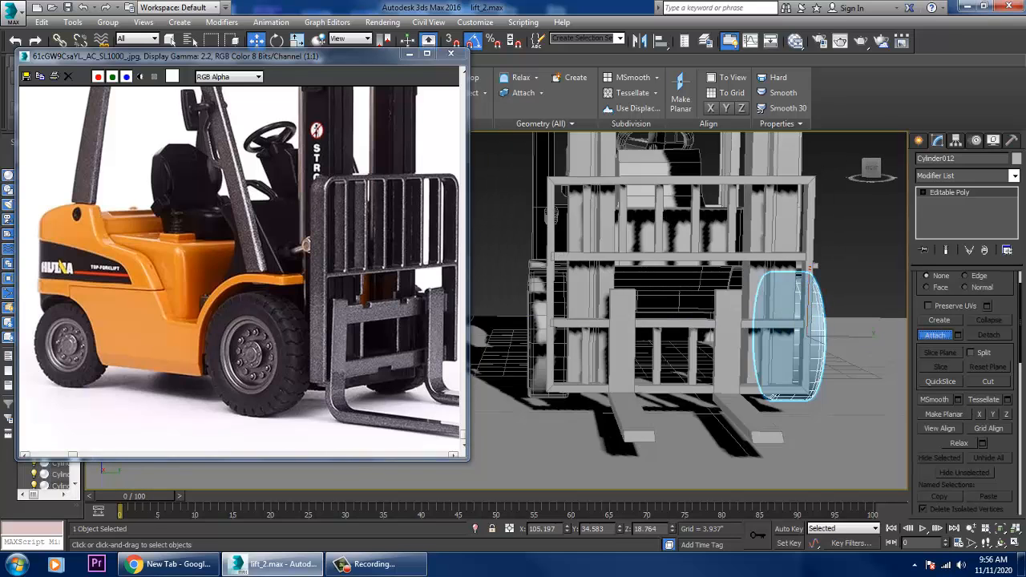
pyautogui.keyDown('alt'); pyautogui.moveTo(770, 352); pyautogui.dragTo(841, 361, button='middle'); pyautogui.keyUp('alt')
pyautogui.click(577, 357)
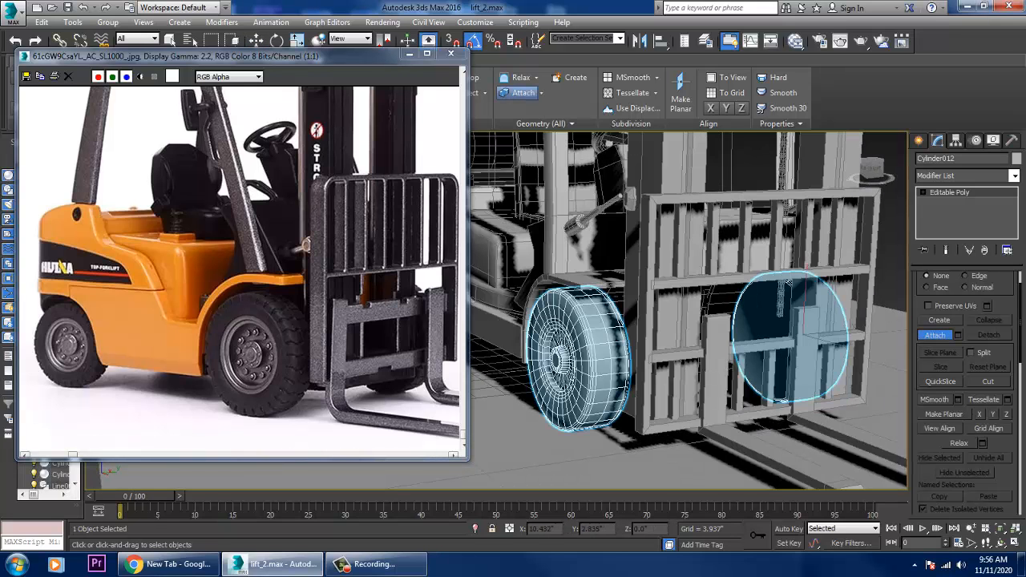
# - Isolate the two front wheels and try insetting their facing inner polygons by 5.439"
pyautogui.hotkey('alt', 'q')
pyautogui.moveTo(762, 345)
pyautogui.keyDown('alt'); pyautogui.mouseDown(button='middle')
pyautogui.moveTo(689, 333)
pyautogui.moveTo(796, 342)
pyautogui.moveTo(777, 352)
pyautogui.mouseUp(button='middle'); pyautogui.keyUp('alt')
pyautogui.scroll(-4, 722, 329)
pyautogui.press('4')
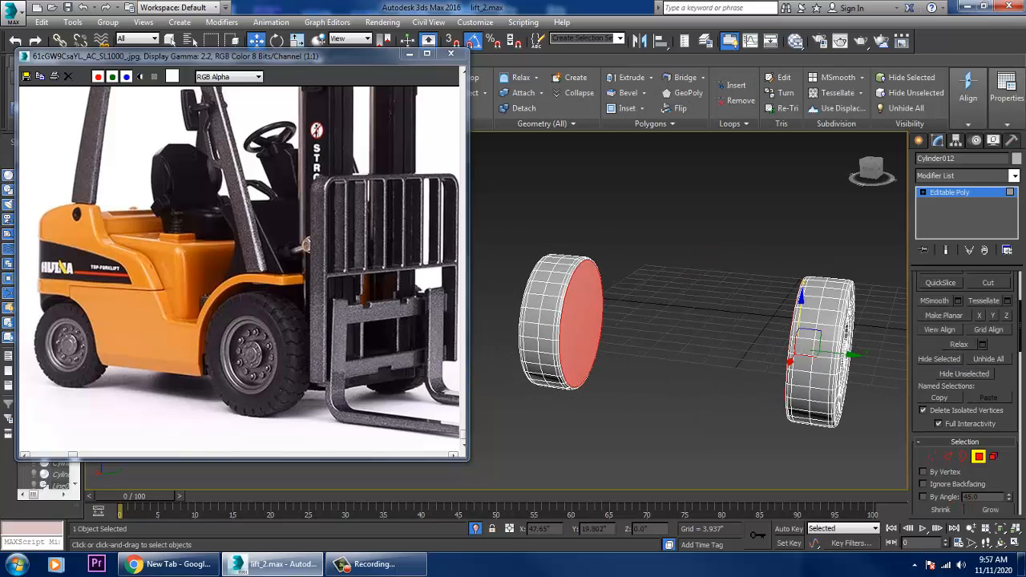
pyautogui.click(1006, 492)
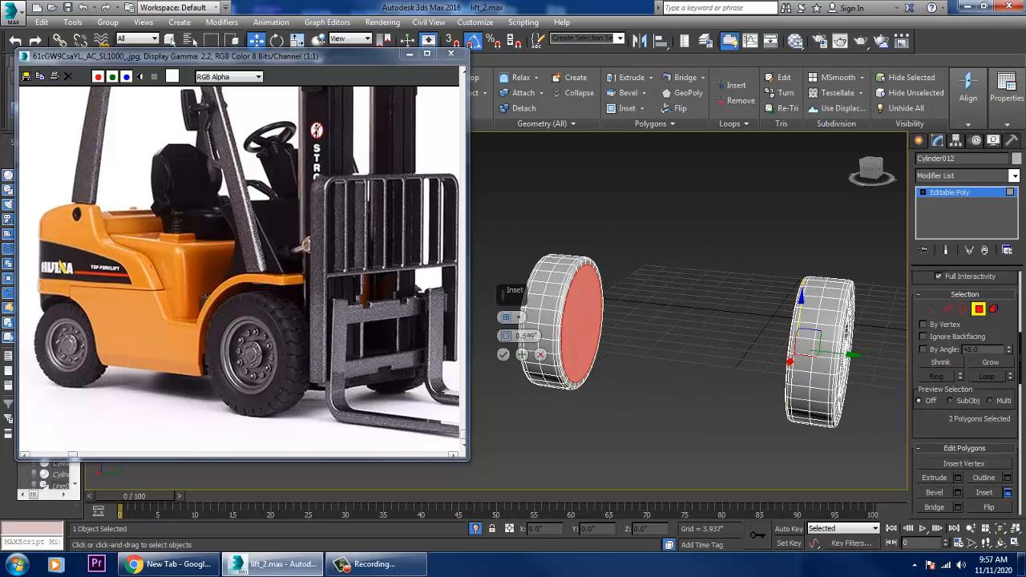
pyautogui.moveTo(505, 336); pyautogui.dragTo(506, 319)
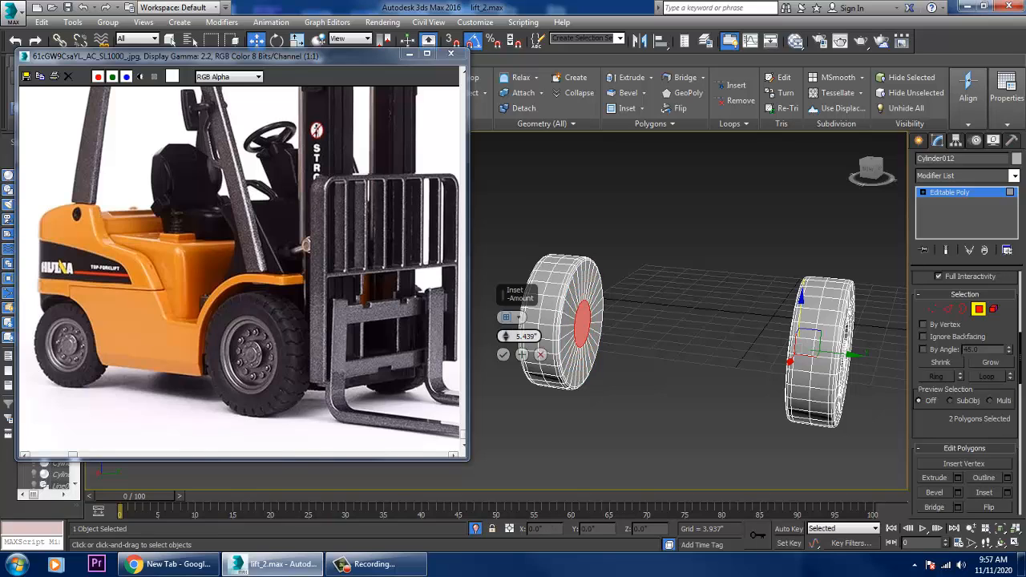
pyautogui.click(502, 354)
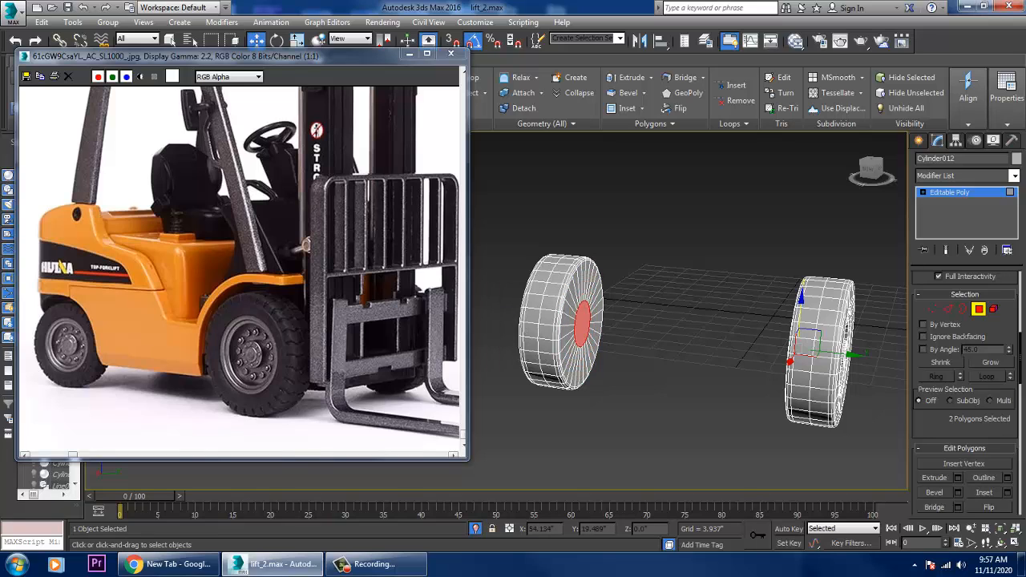
# - Try bridging the inset wheel polygons into an axle, undo the bridge and inset, and exit isolation
pyautogui.click(934, 507)
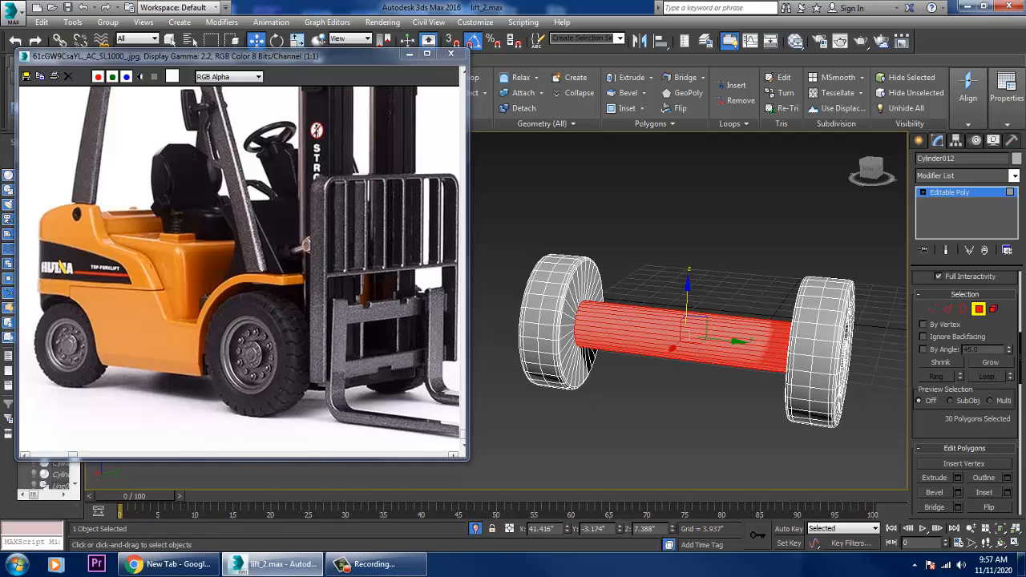
pyautogui.hotkey('ctrl', 'z')
pyautogui.hotkey('ctrl', 'z')
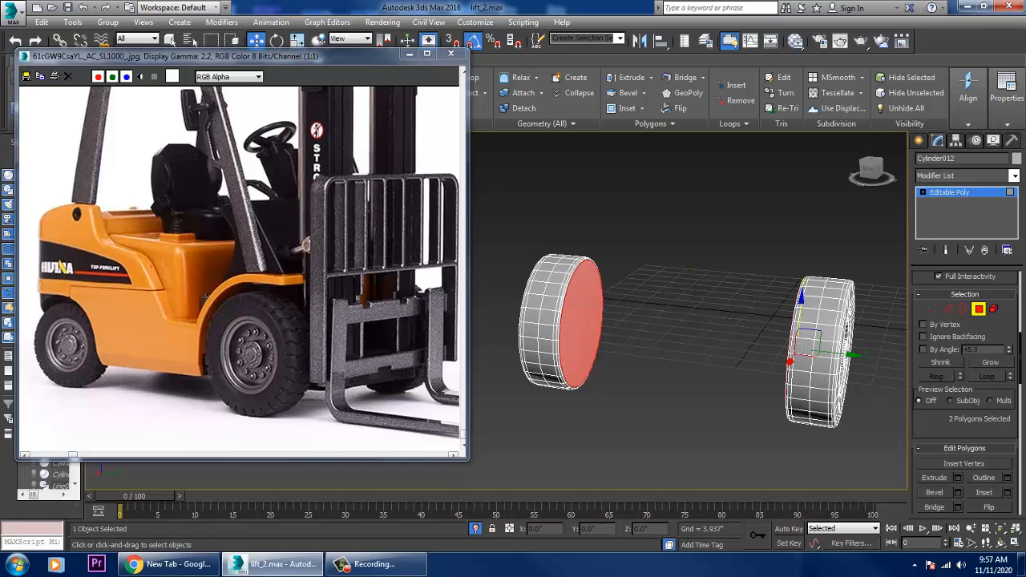
pyautogui.hotkey('alt', 'q')
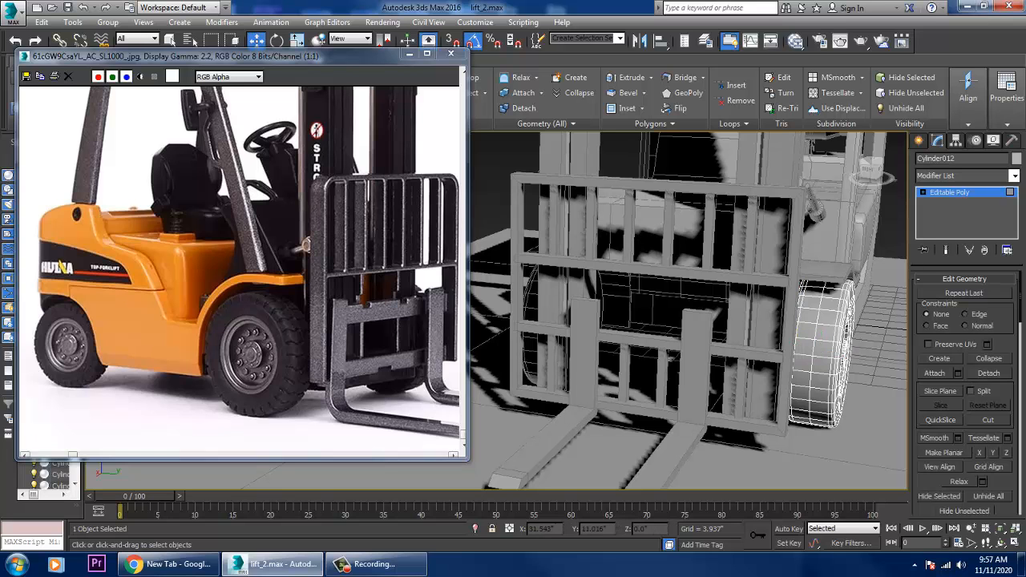
# - Make one copy of the positive-Y front wheel along X at the rear of the chassis, at about X -9.579"
pyautogui.scroll(-5, 808, 357)
pyautogui.keyDown('alt'); pyautogui.moveTo(807, 356); pyautogui.dragTo(569, 391, button='middle'); pyautogui.keyUp('alt')
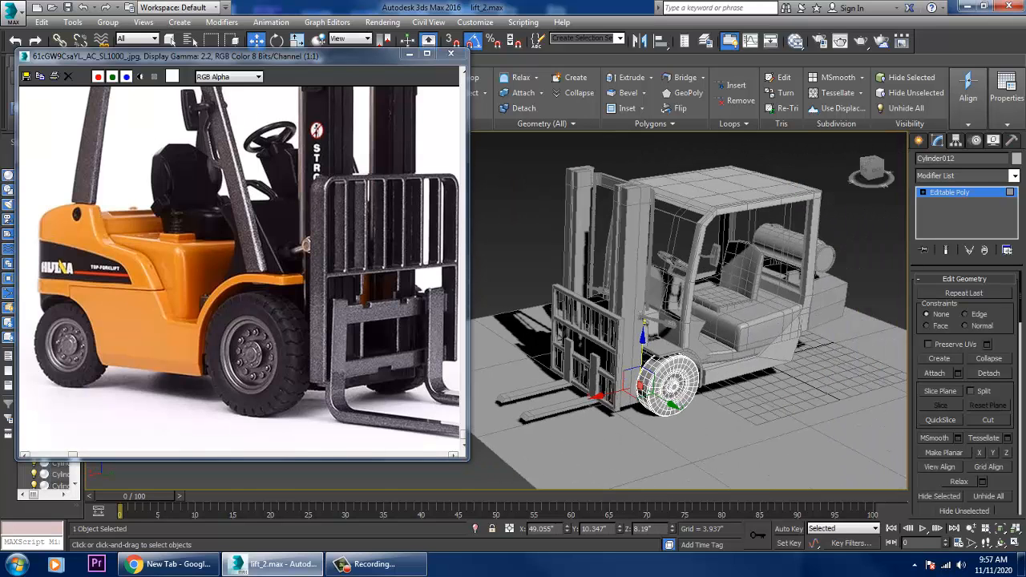
pyautogui.press('4')
pyautogui.keyDown('alt'); pyautogui.moveTo(681, 385); pyautogui.dragTo(593, 391, button='middle'); pyautogui.keyUp('alt')
pyautogui.keyDown('shift'); pyautogui.moveTo(593, 394); pyautogui.dragTo(793, 377); pyautogui.keyUp('shift')
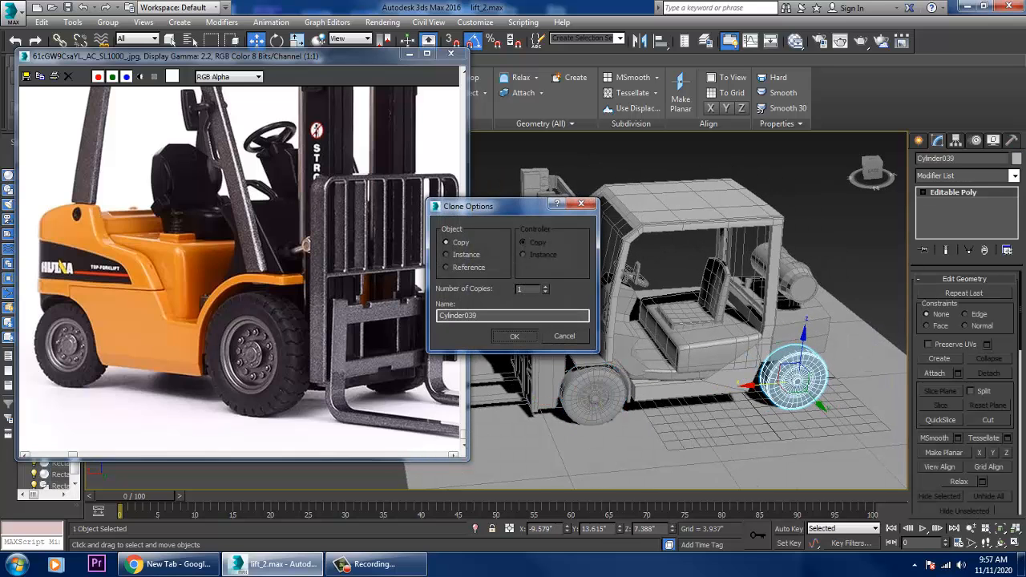
pyautogui.press('Return')
# - Attach the opposite front wheel to the positive-Y front wheel and isolate the joined pair
pyautogui.keyDown('alt'); pyautogui.moveTo(529, 352); pyautogui.dragTo(593, 360, button='middle'); pyautogui.keyUp('alt')
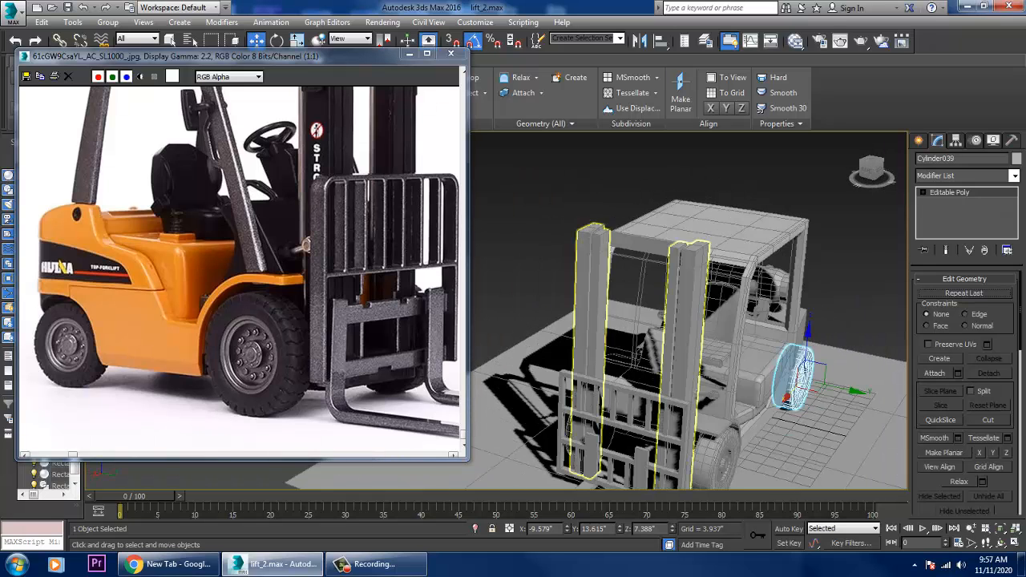
pyautogui.click(716, 455)
pyautogui.keyDown('alt'); pyautogui.moveTo(713, 453); pyautogui.dragTo(751, 441, button='middle'); pyautogui.keyUp('alt')
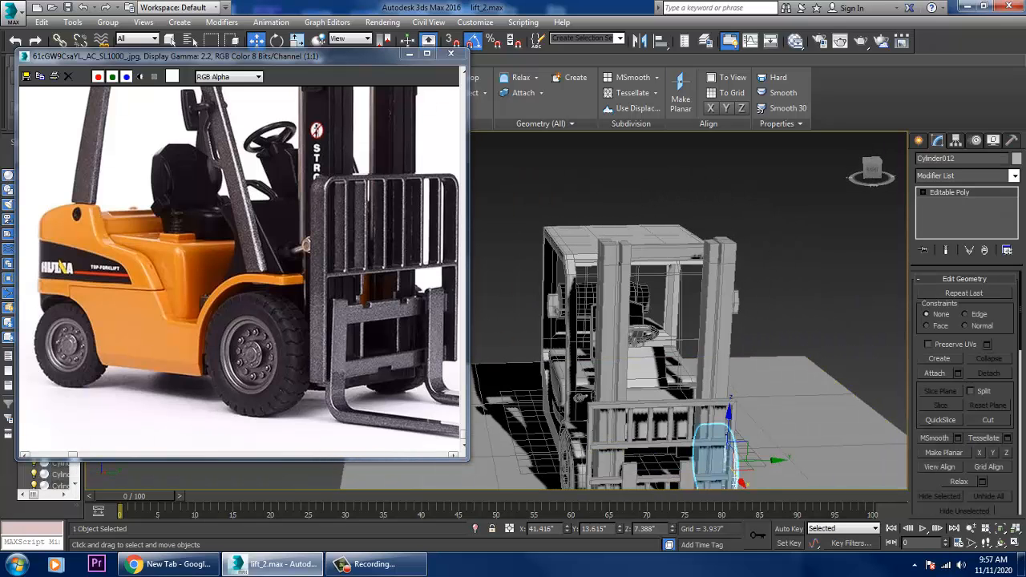
pyautogui.click(934, 373)
pyautogui.click(572, 462)
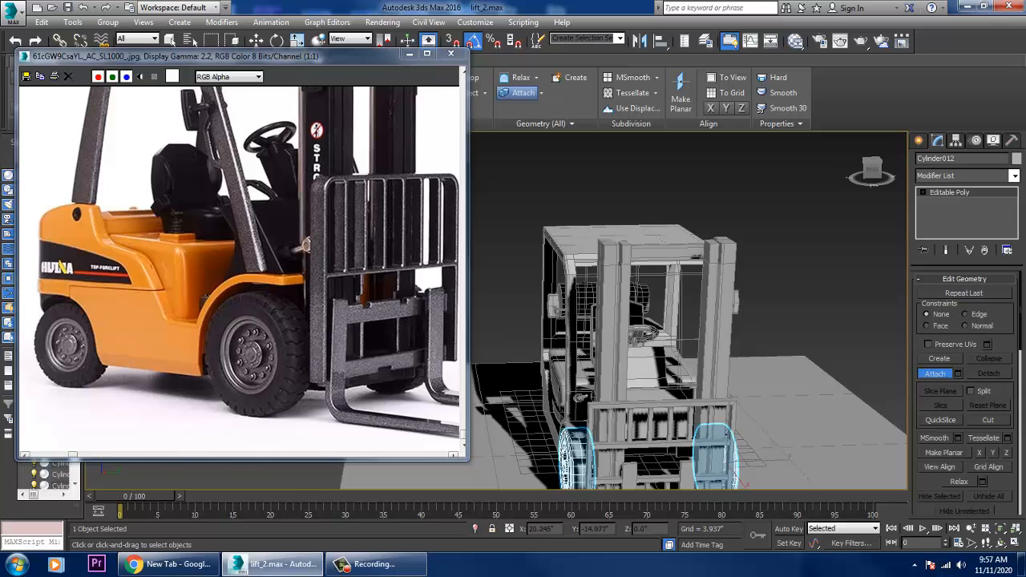
pyautogui.hotkey('alt', 'q')
pyautogui.keyDown('alt'); pyautogui.moveTo(641, 377); pyautogui.dragTo(753, 385, button='middle'); pyautogui.keyUp('alt')
pyautogui.scroll(-2, 669, 369)
pyautogui.press('w')
pyautogui.scroll(-3, 689, 337)
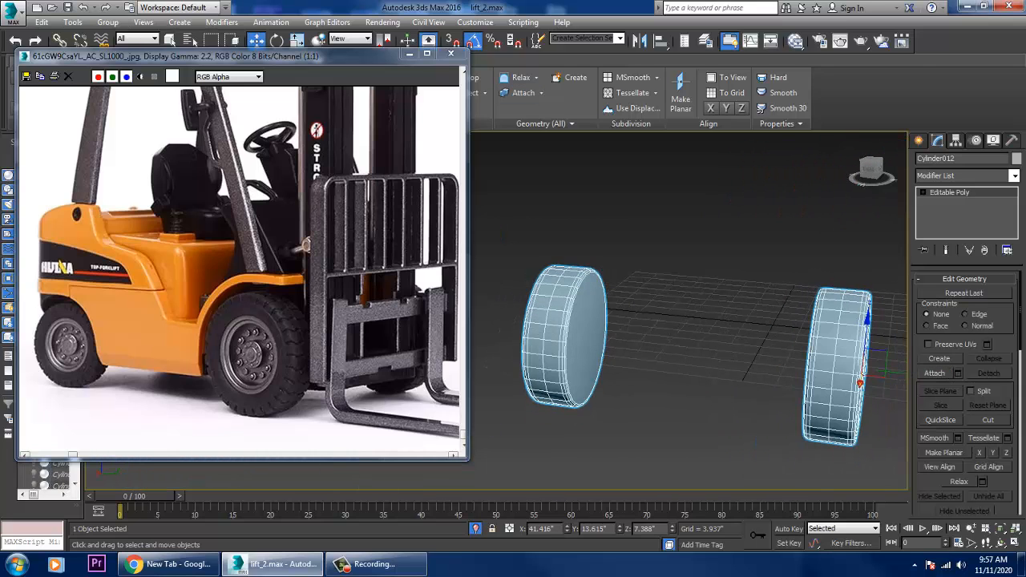
# - Inset the two facing inner polygons of the joined front wheels by 5.388"
pyautogui.press('4')
pyautogui.click(676, 410)
pyautogui.keyDown('alt'); pyautogui.moveTo(676, 410); pyautogui.dragTo(777, 380, button='middle'); pyautogui.keyUp('alt')
pyautogui.click(802, 345)
pyautogui.keyDown('alt'); pyautogui.moveTo(801, 345); pyautogui.dragTo(681, 352, button='middle'); pyautogui.keyUp('alt')
pyautogui.click(616, 308)
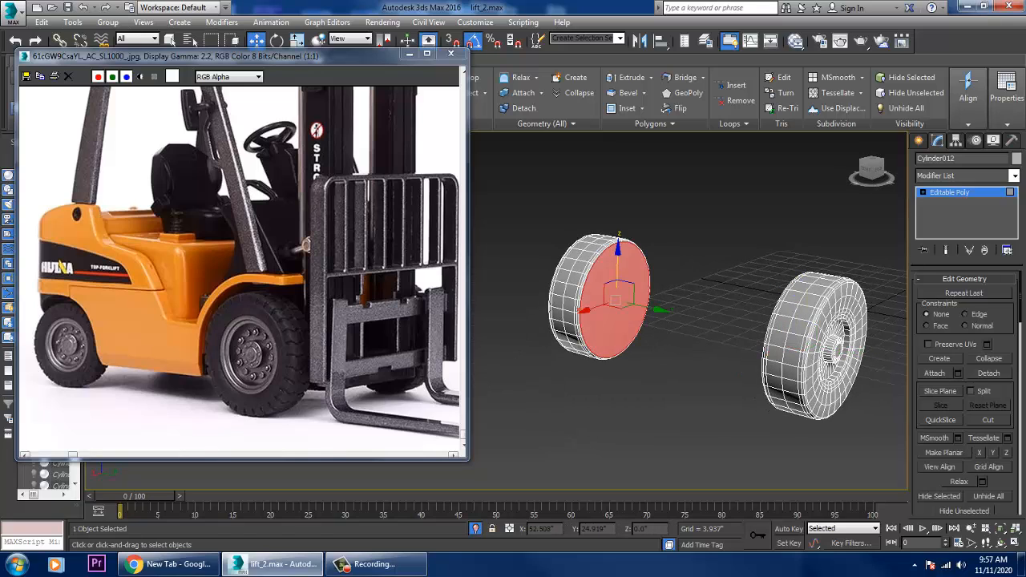
pyautogui.scroll(-10, 966, 393)
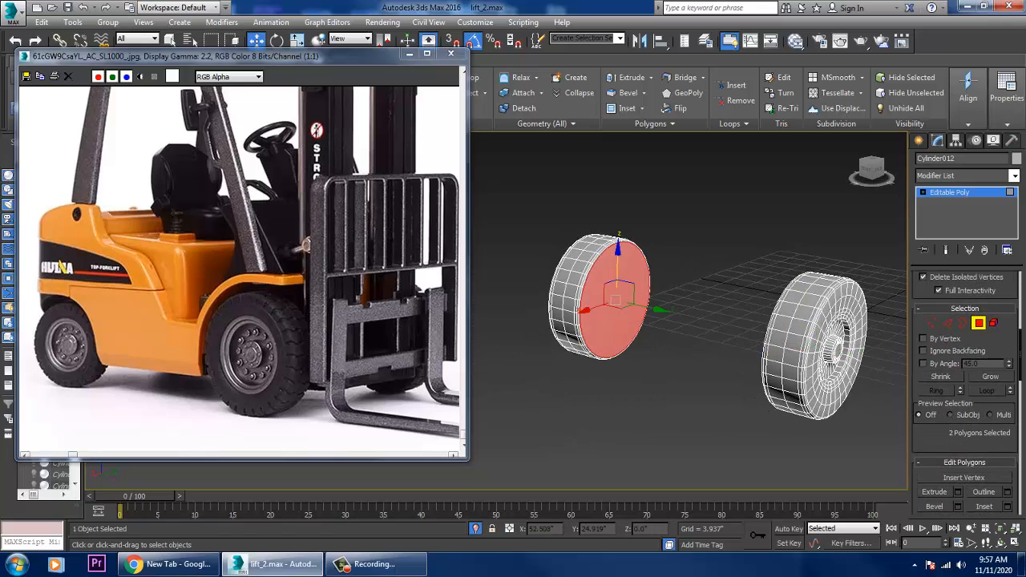
pyautogui.click(1006, 506)
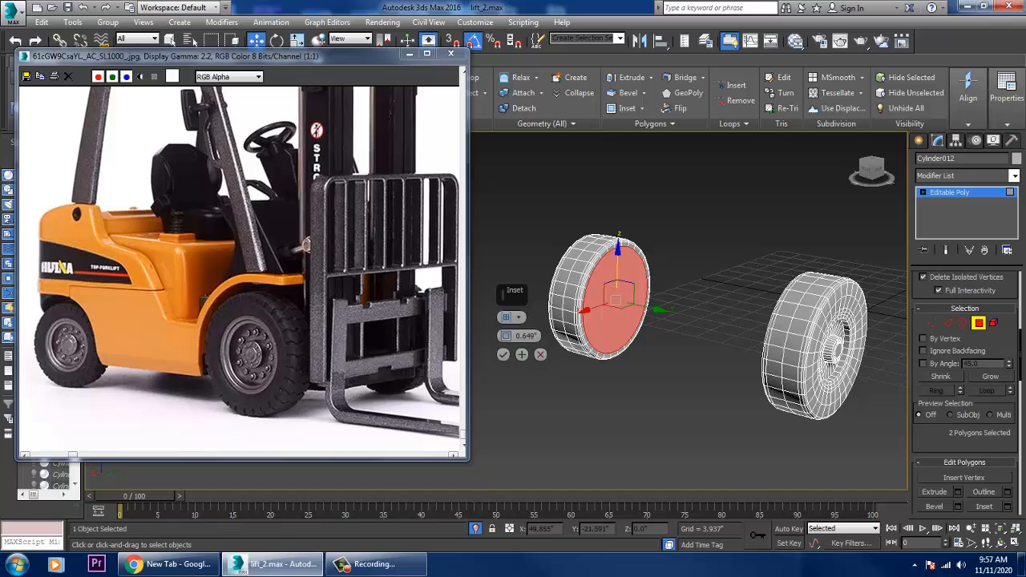
pyautogui.moveTo(505, 336); pyautogui.dragTo(506, 319)
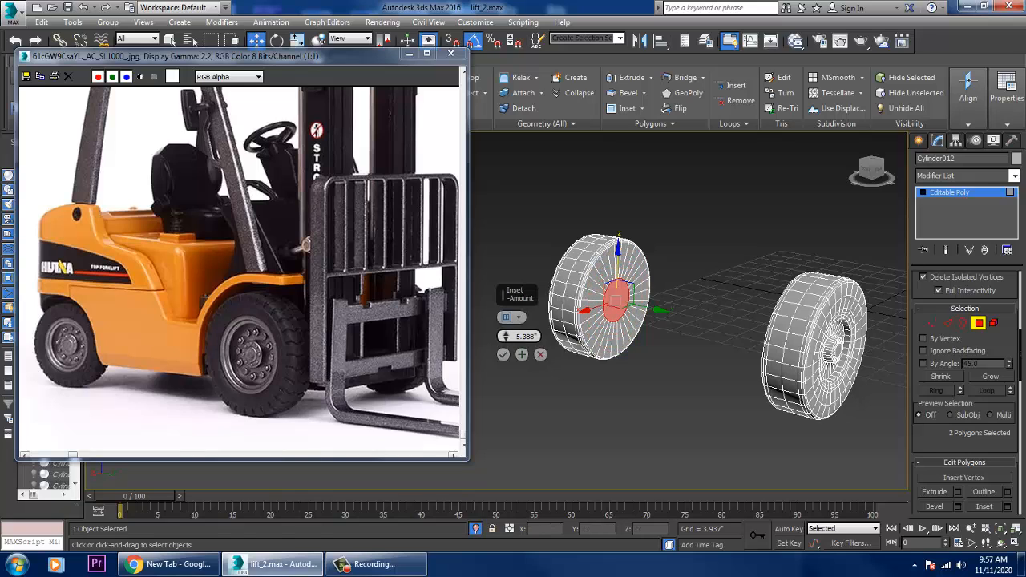
pyautogui.click(503, 354)
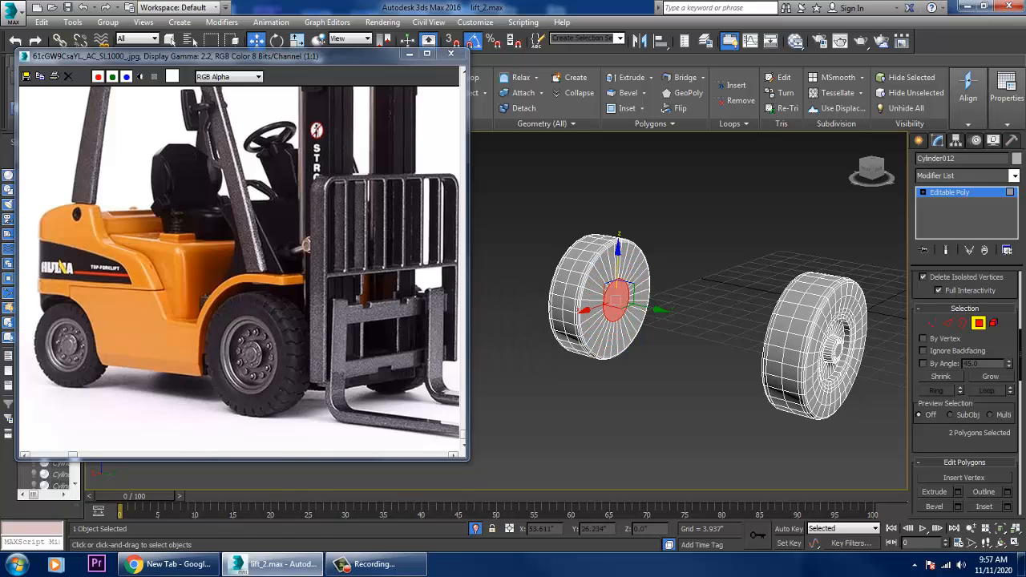
# - Bridge the two inset wheel polygons into an axle, exit isolation and leave polygon editing
pyautogui.scroll(-2, 965, 392)
pyautogui.click(934, 470)
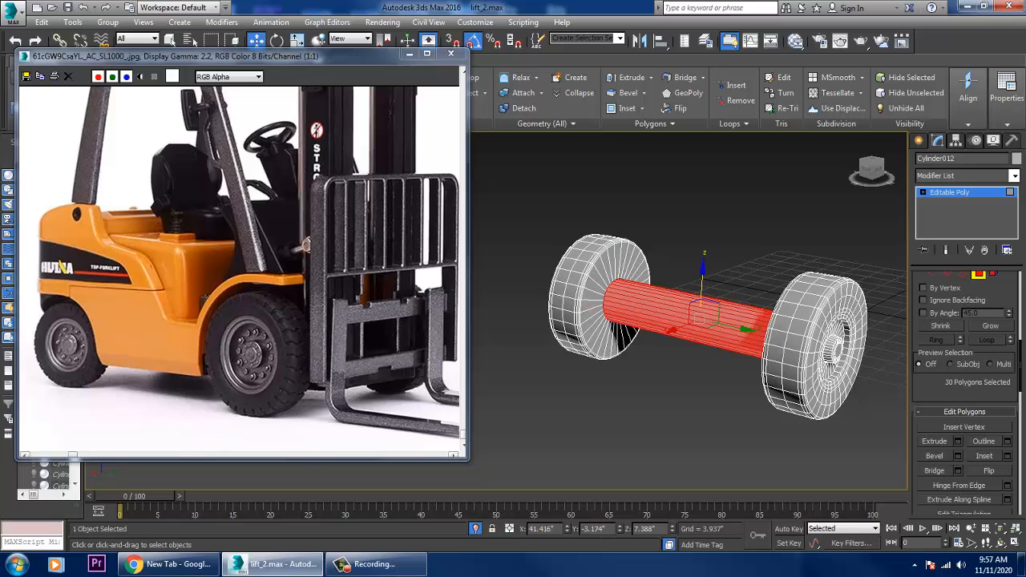
pyautogui.rightClick(775, 188)
pyautogui.click(805, 90)
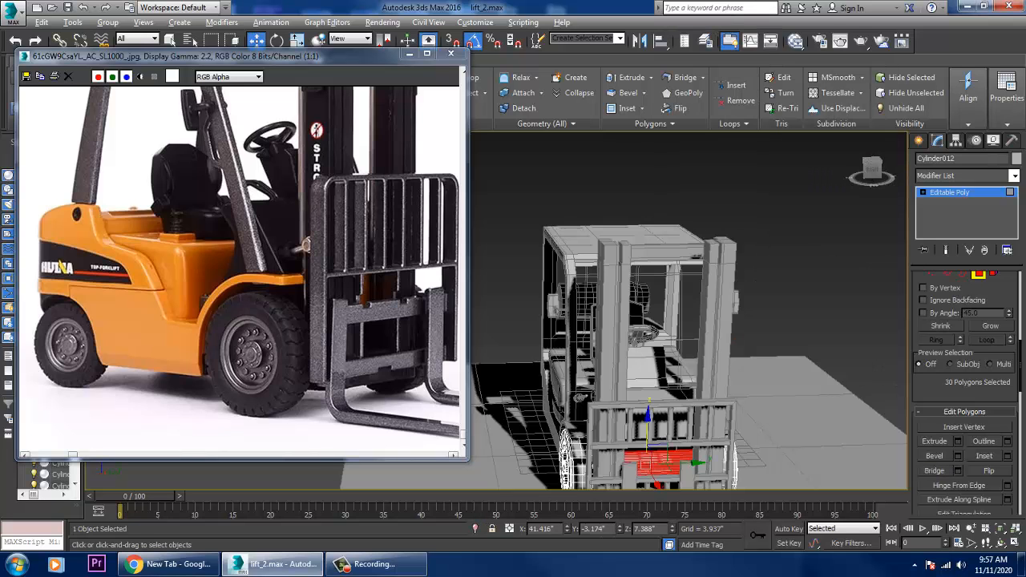
pyautogui.keyDown('alt'); pyautogui.moveTo(746, 345); pyautogui.dragTo(561, 256, button='middle'); pyautogui.keyUp('alt')
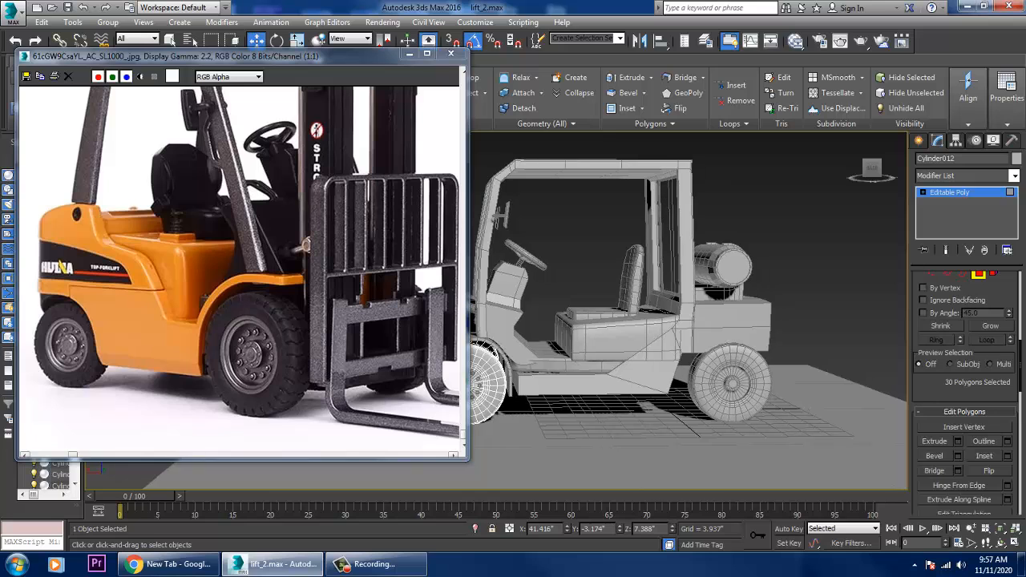
pyautogui.press('4')
# - In the front view, scale the rear wheel down uniformly and shift it along X to about -5.831"
pyautogui.hotkey('alt', 'w')
pyautogui.rightClick(609, 232)
pyautogui.hotkey('alt', 'w')
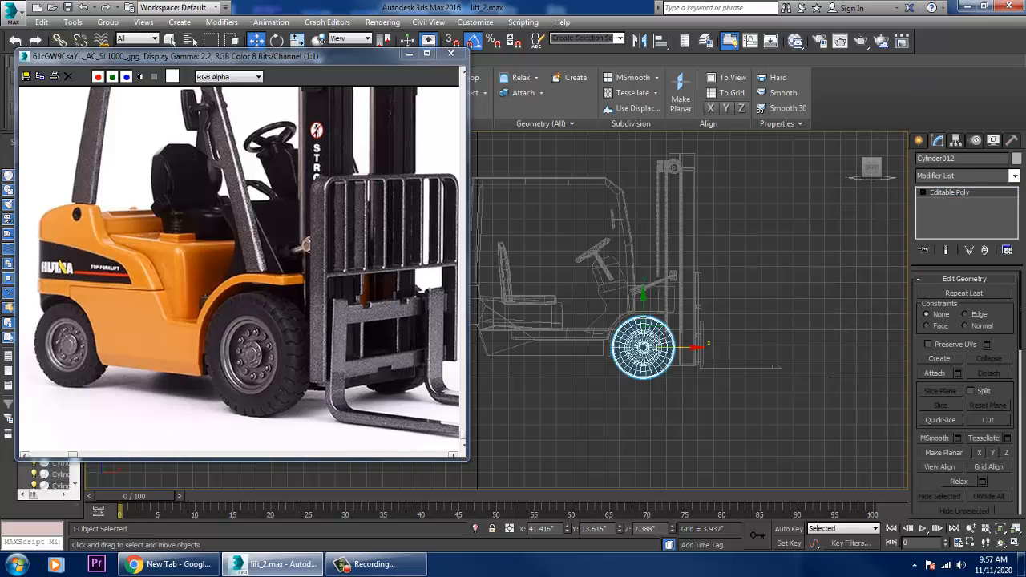
pyautogui.moveTo(545, 320); pyautogui.dragTo(714, 326, button='middle')
pyautogui.scroll(3, 593, 322)
pyautogui.click(605, 345)
pyautogui.moveTo(605, 344); pyautogui.dragTo(573, 288, button='middle')
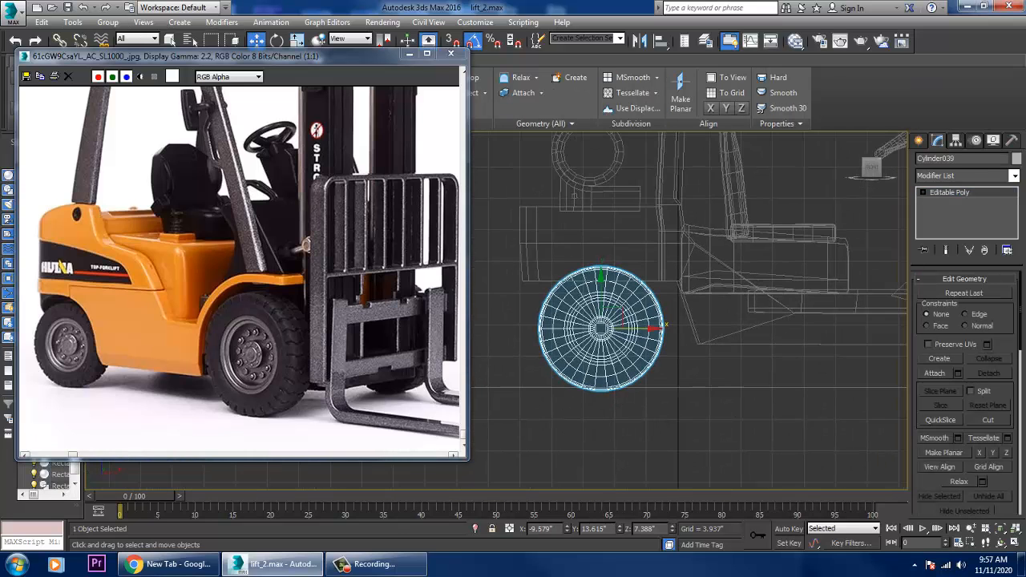
pyautogui.press('r')
pyautogui.moveTo(609, 319); pyautogui.dragTo(655, 328)
pyautogui.press('w')
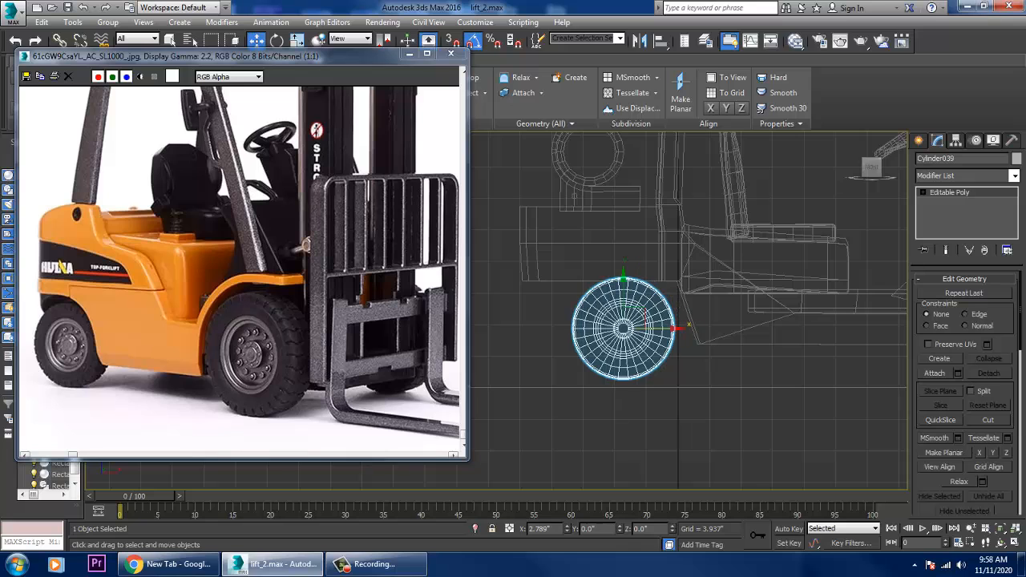
pyautogui.scroll(-4, 561, 328)
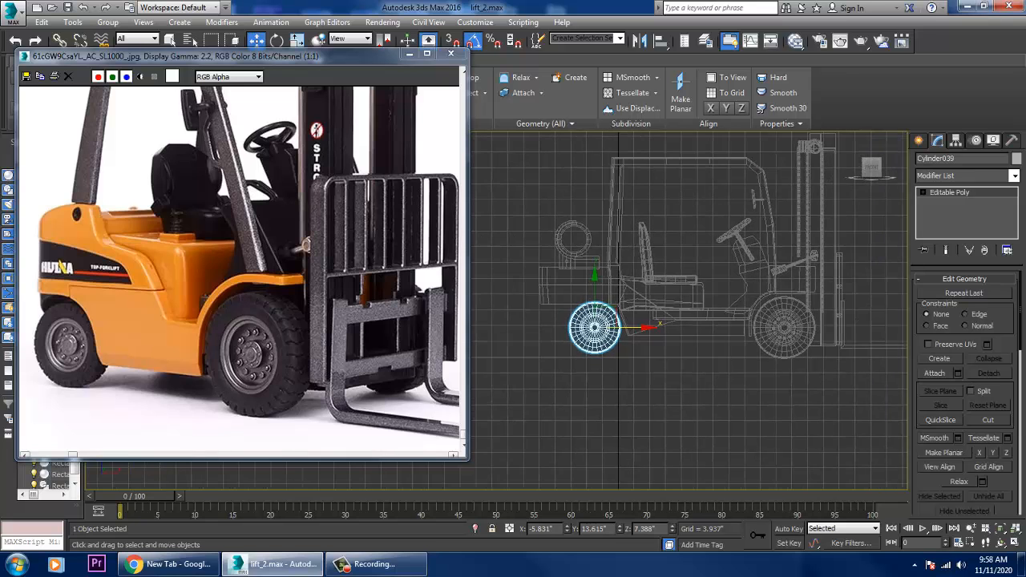
# - Shorten the rear counterweight box by moving its rearmost vertices forward along X
pyautogui.scroll(2, 566, 313)
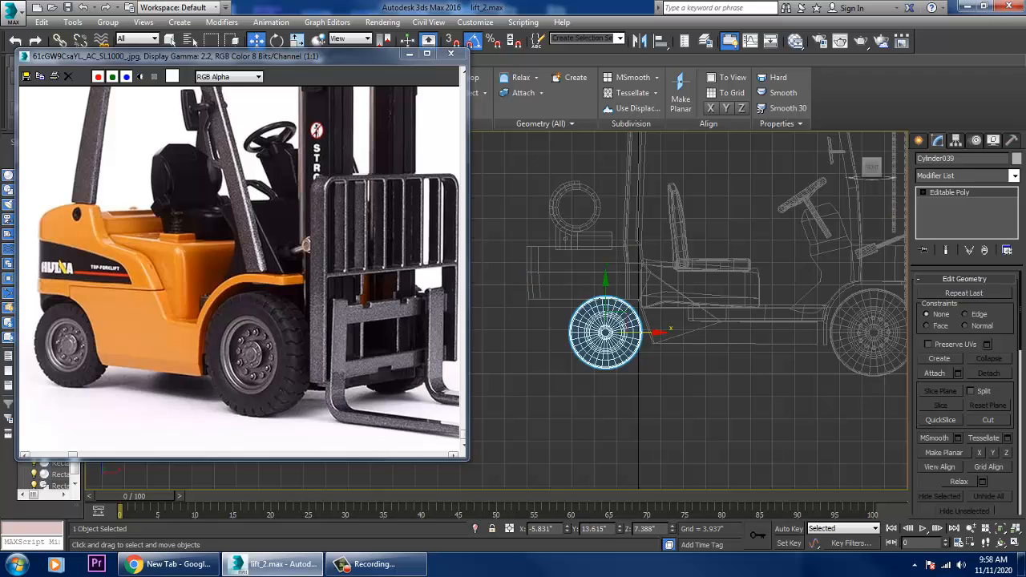
pyautogui.press('1')
pyautogui.press('1')
pyautogui.click(538, 272)
pyautogui.press('1')
pyautogui.moveTo(490, 210); pyautogui.dragTo(566, 361)
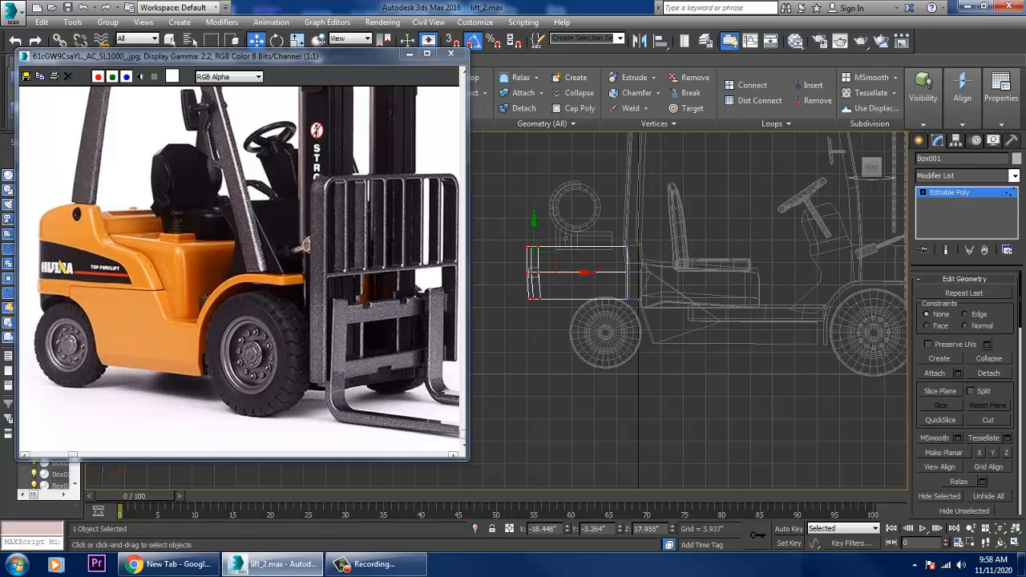
pyautogui.moveTo(595, 273); pyautogui.dragTo(607, 310, button='middle')
pyautogui.press('1')
# - Shift the gas tank and its bracket slightly forward along X on the shortened counterweight
pyautogui.moveTo(597, 265); pyautogui.dragTo(620, 287, button='middle')
pyautogui.scroll(4, 620, 288)
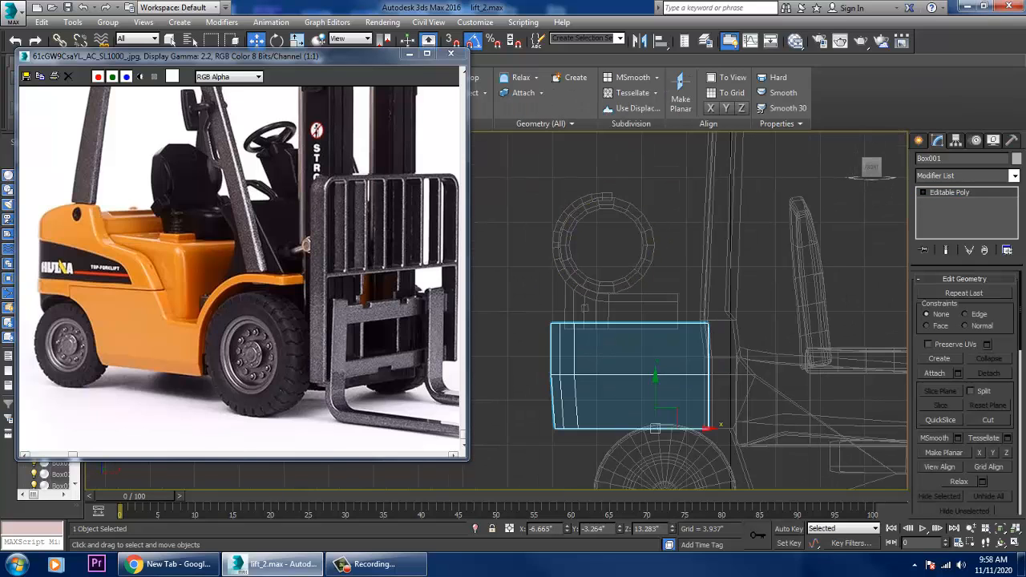
pyautogui.moveTo(539, 173); pyautogui.dragTo(539, 173)
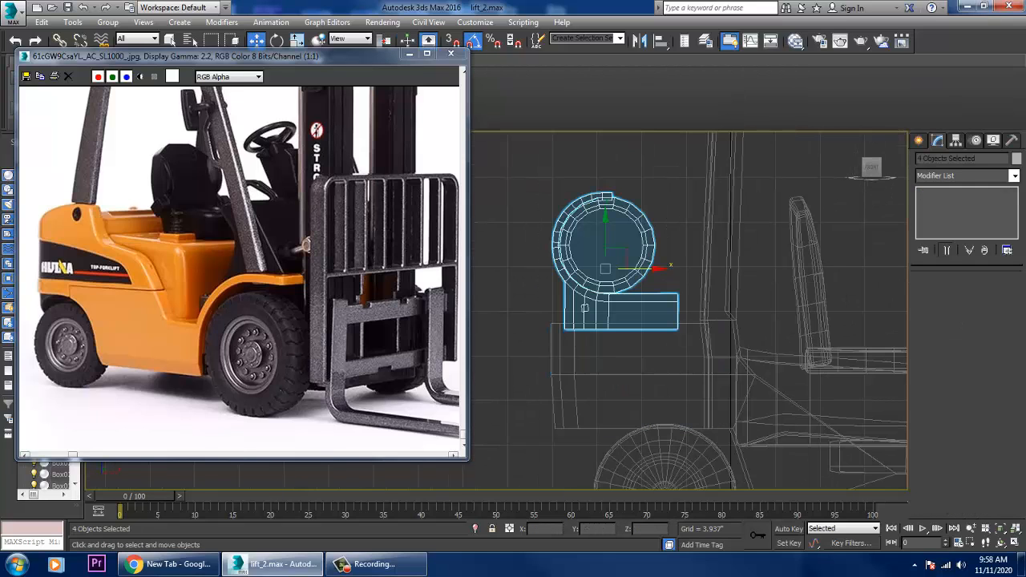
pyautogui.moveTo(661, 489); pyautogui.dragTo(525, 308, button='middle')
# - Lower the rear wheel by about 0.957" to ground level, keeping its X position
pyautogui.click(647, 380)
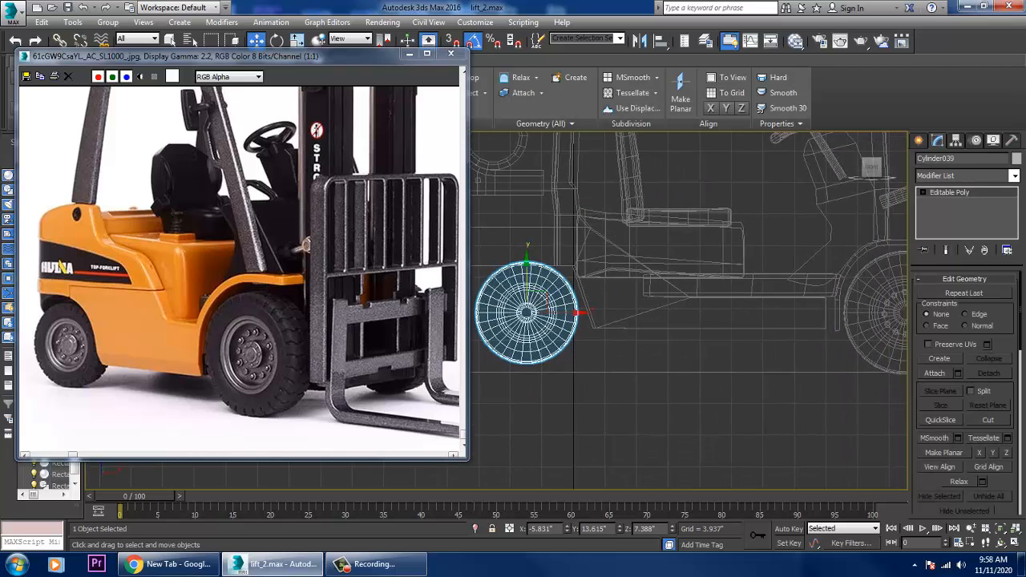
pyautogui.moveTo(578, 311); pyautogui.dragTo(581, 312)
pyautogui.hotkey('ctrl', 'z')
pyautogui.moveTo(526, 262); pyautogui.dragTo(526, 270)
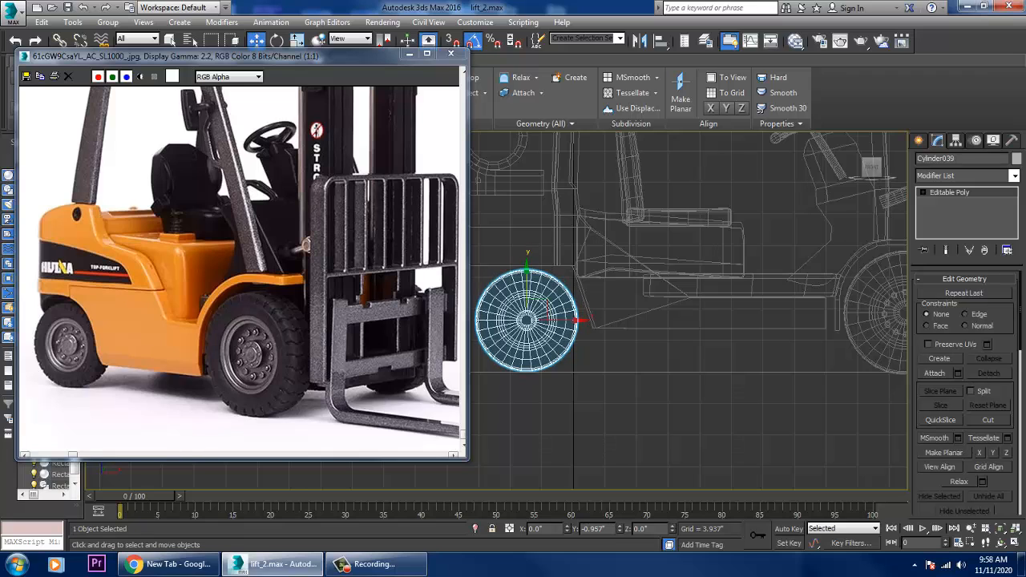
# - In the perspective view, move the rear wheel inward along Y to about 12.935"
pyautogui.hotkey('alt', 'w')
pyautogui.rightClick(697, 400)
pyautogui.hotkey('alt', 'w')
pyautogui.scroll(-5, 697, 400)
pyautogui.keyDown('alt'); pyautogui.moveTo(705, 401); pyautogui.dragTo(629, 406, button='middle'); pyautogui.keyUp('alt')
pyautogui.scroll(4, 645, 420)
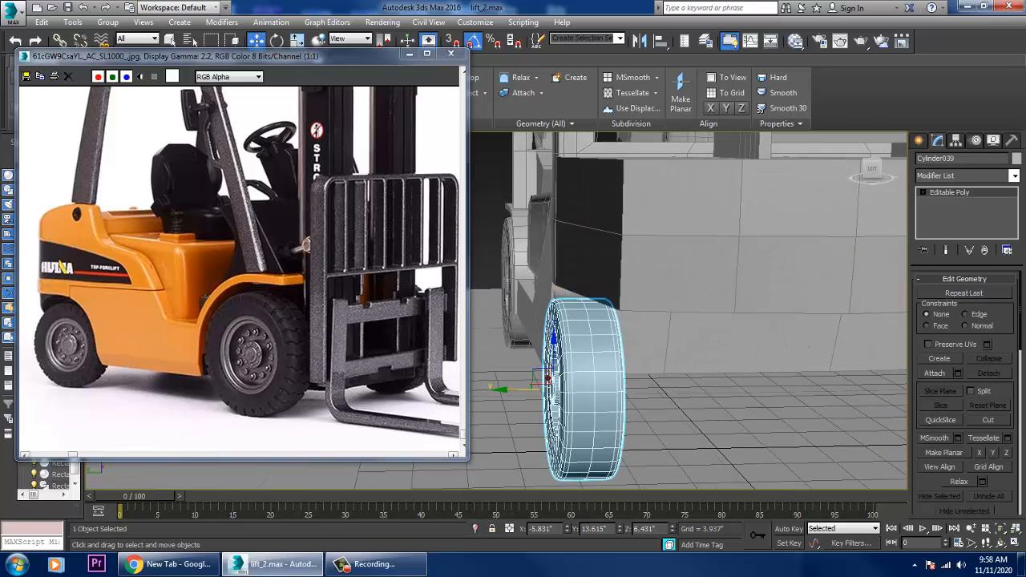
pyautogui.moveTo(548, 377); pyautogui.dragTo(553, 377)
pyautogui.keyDown('alt'); pyautogui.moveTo(633, 377); pyautogui.dragTo(693, 377, button='middle'); pyautogui.keyUp('alt')
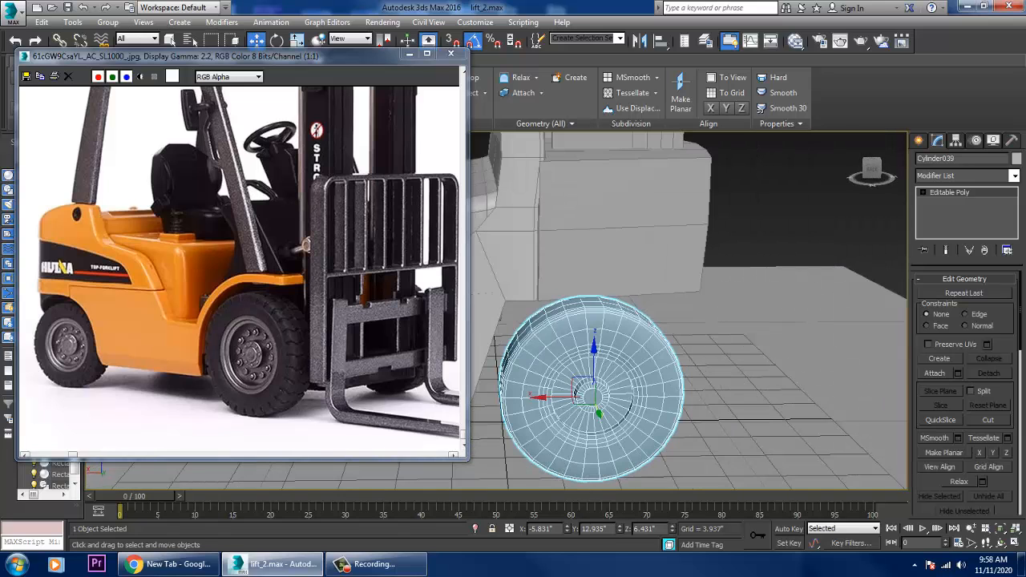
# - Mirror the rear wheel across the Y axis as a copy with zero offset
pyautogui.hotkey('alt', 'w')
pyautogui.moveTo(705, 225); pyautogui.dragTo(670, 225, button='middle')
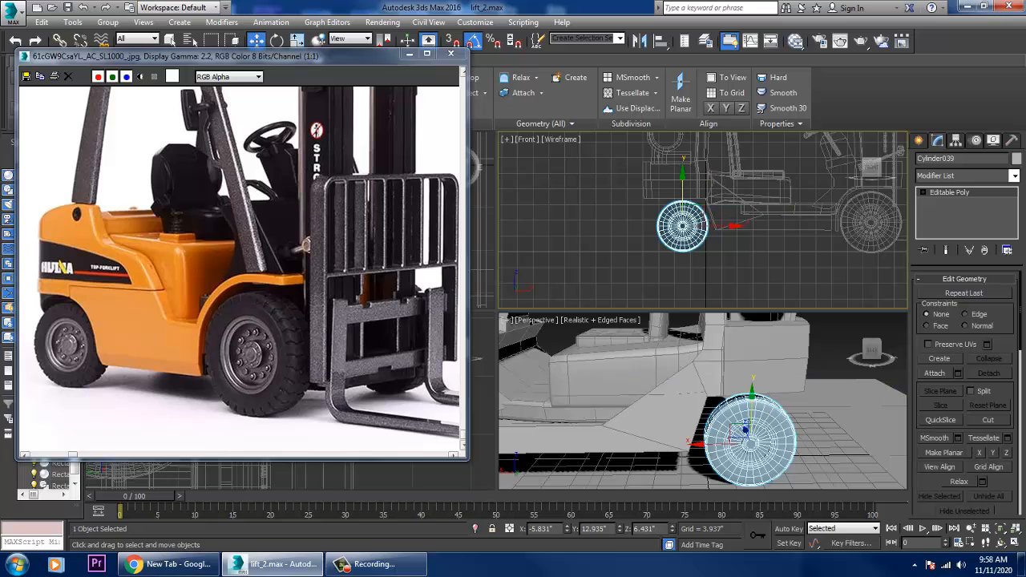
pyautogui.hotkey('alt', 'w')
pyautogui.keyDown('alt'); pyautogui.moveTo(689, 377); pyautogui.dragTo(757, 377, button='middle'); pyautogui.keyUp('alt')
pyautogui.click(638, 40)
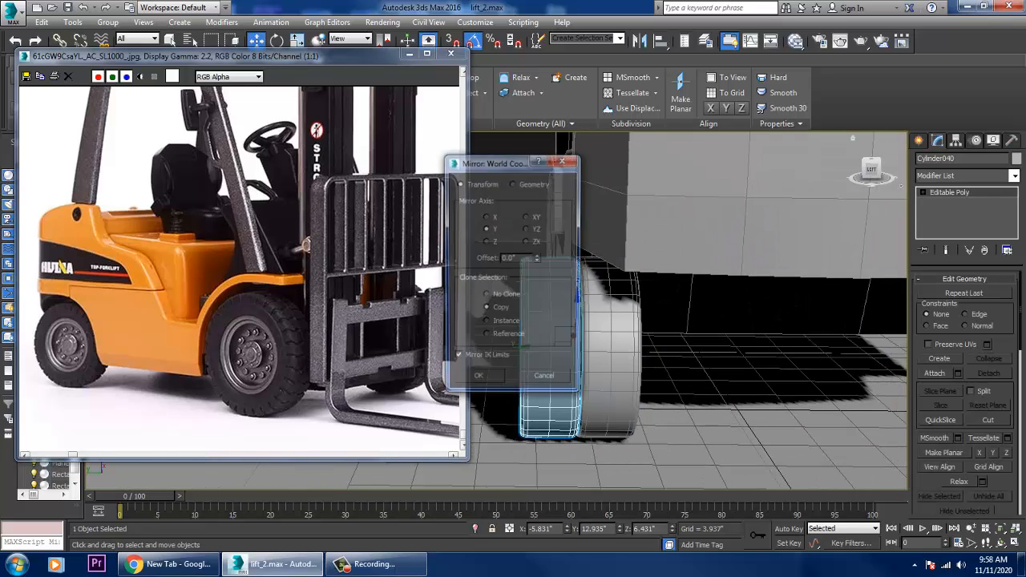
pyautogui.press('Return')
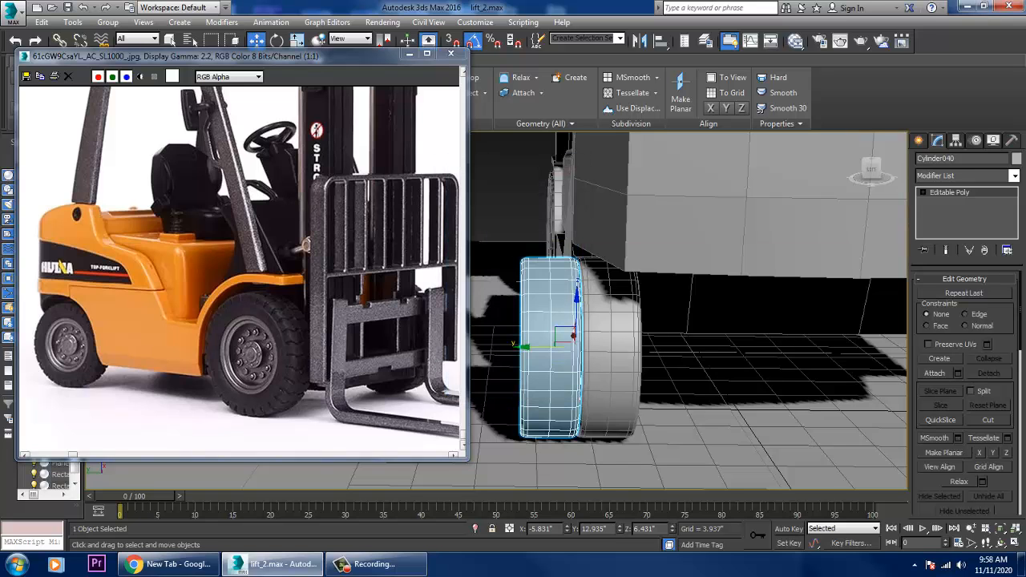
# - In the left view, move the mirrored rear wheel about 32.64" to the chassis's opposite side, at about Y -19.705"
pyautogui.hotkey('alt', 'w')
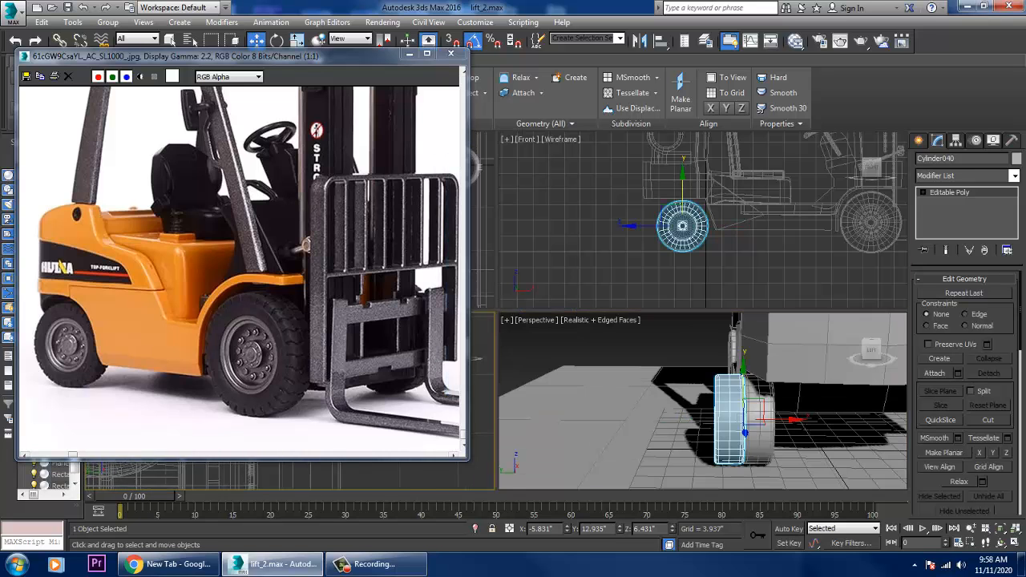
pyautogui.press('l')
pyautogui.hotkey('alt', 'w')
pyautogui.scroll(-3, 689, 313)
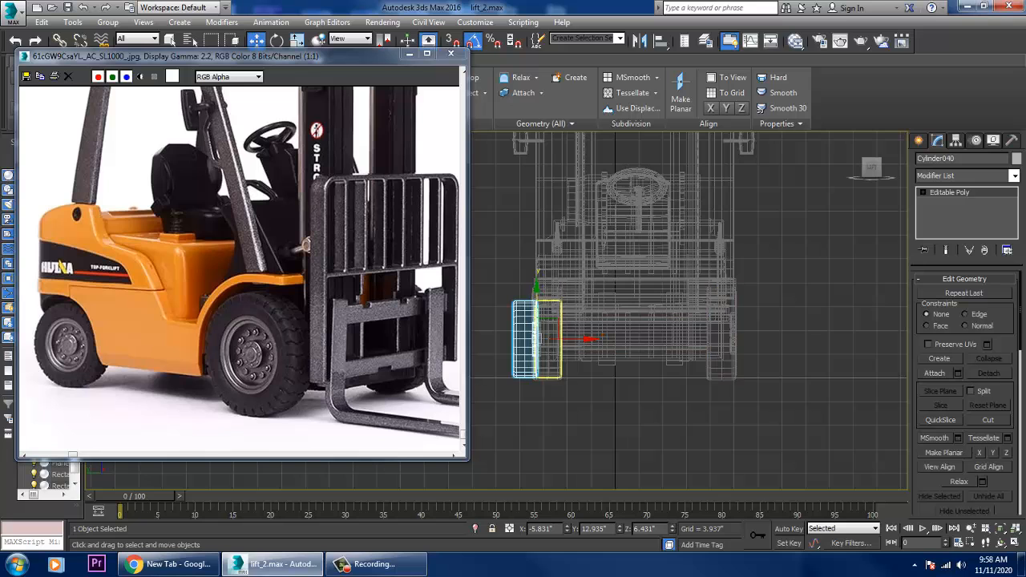
pyautogui.moveTo(591, 338); pyautogui.dragTo(755, 338)
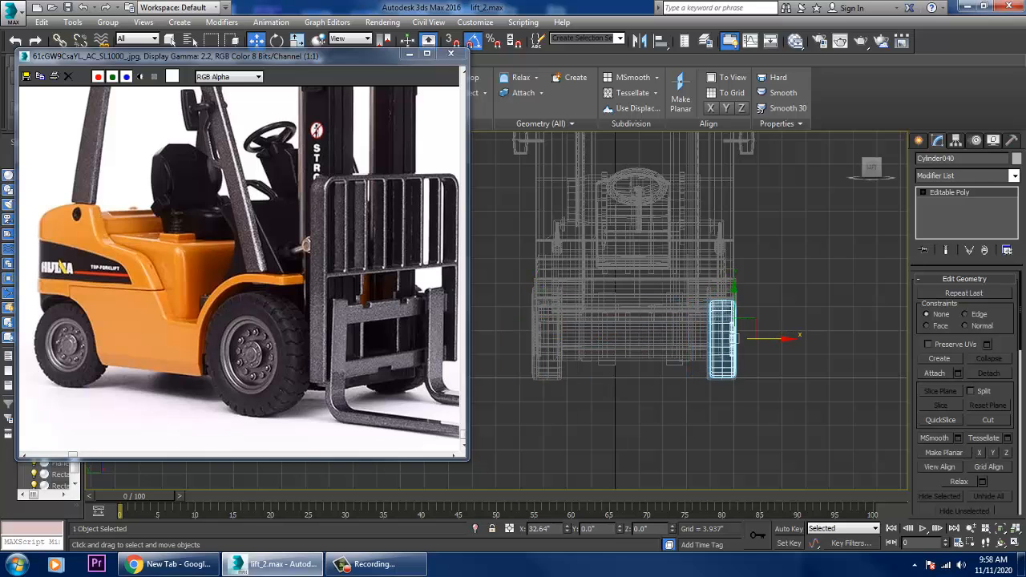
pyautogui.hotkey('alt', 'w')
pyautogui.rightClick(735, 349)
pyautogui.press('z')
pyautogui.hotkey('alt', 'w')
pyautogui.scroll(-5, 733, 350)
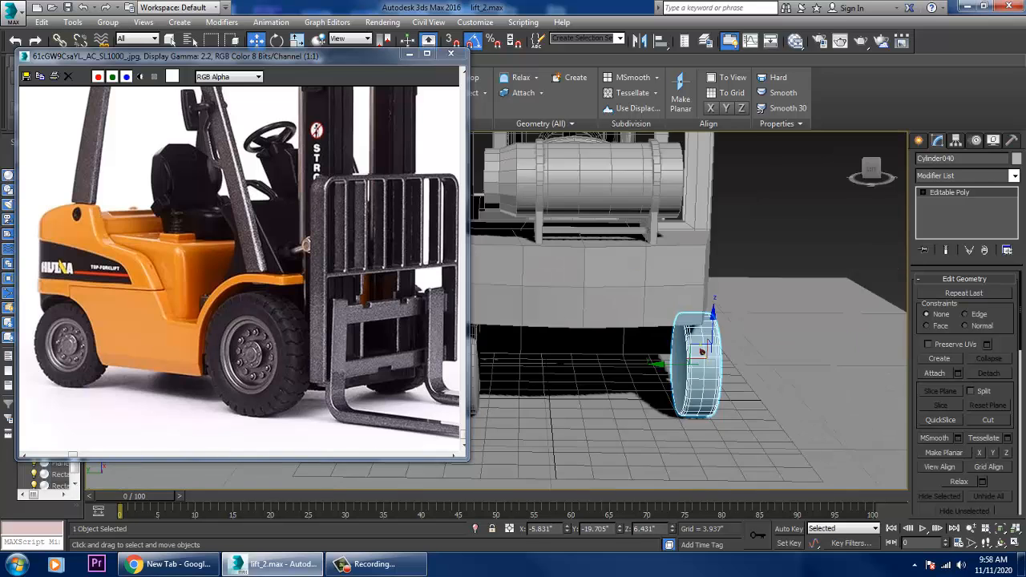
pyautogui.keyDown('alt'); pyautogui.moveTo(734, 350); pyautogui.dragTo(625, 348, button='middle'); pyautogui.keyUp('alt')
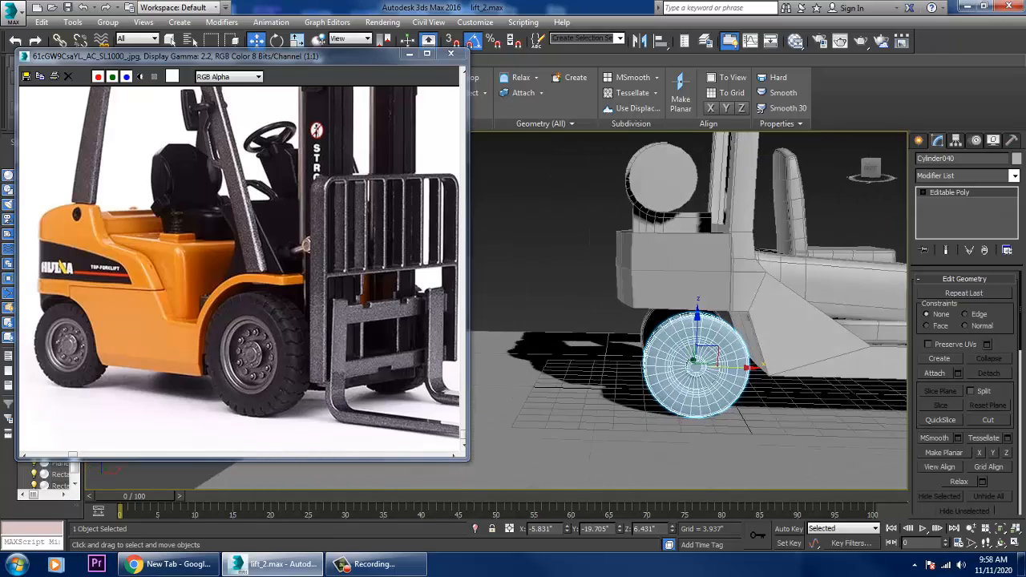
# - Select all twelve hexagonal bolts around the front wheel's hub
pyautogui.moveTo(810, 361); pyautogui.dragTo(589, 364, button='middle')
pyautogui.scroll(3, 786, 371)
pyautogui.moveTo(786, 371); pyautogui.dragTo(661, 369, button='middle')
pyautogui.scroll(2, 661, 369)
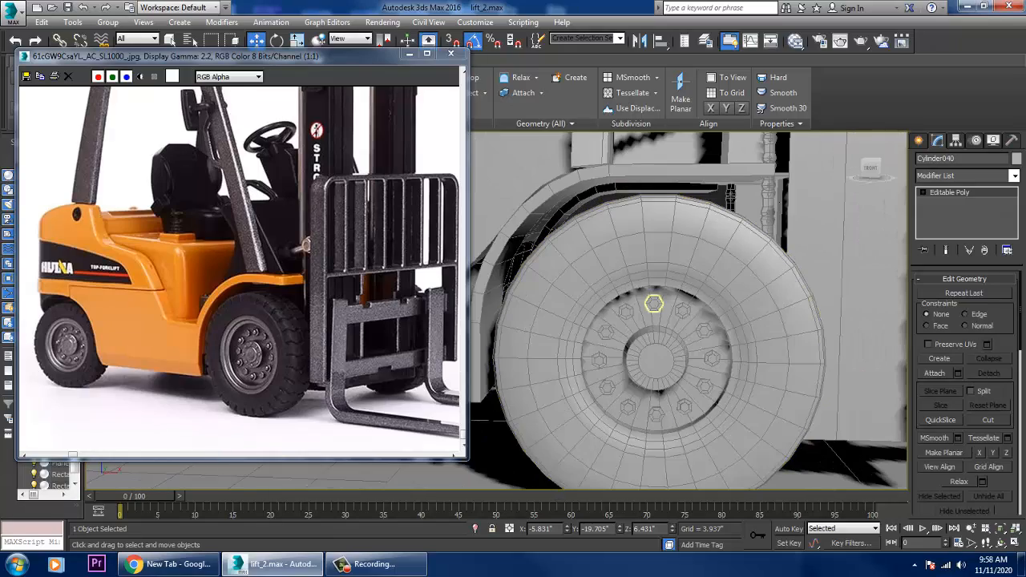
pyautogui.click(655, 303)
pyautogui.scroll(-6, 666, 308)
pyautogui.scroll(8, 666, 308)
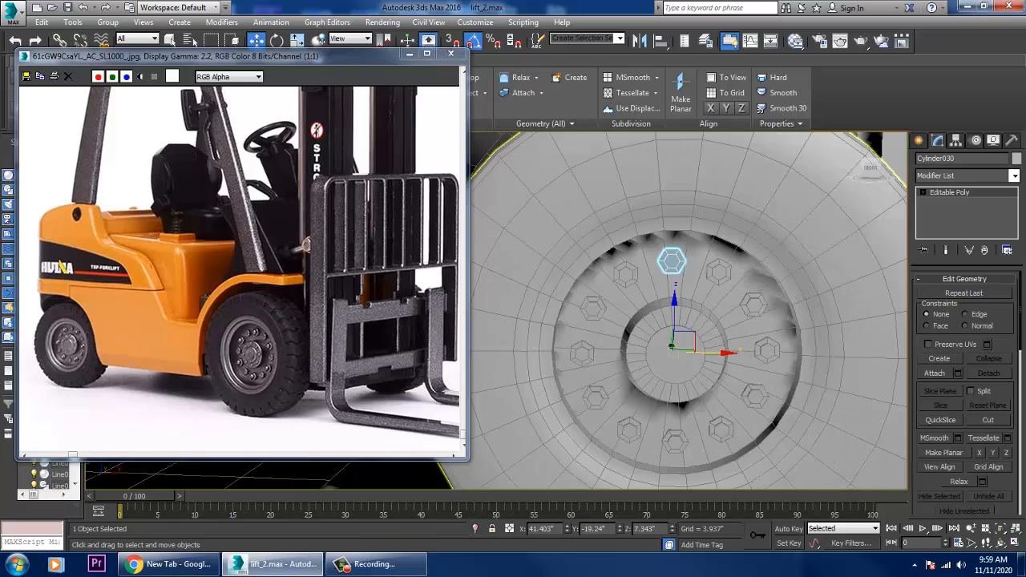
pyautogui.keyDown('ctrl'); pyautogui.click(718, 272); pyautogui.keyUp('ctrl')
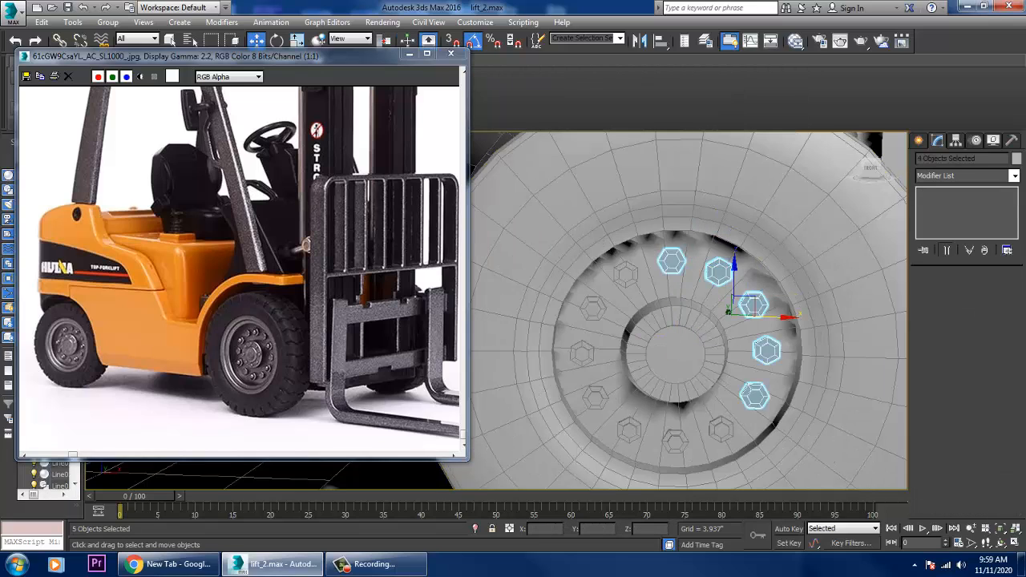
pyautogui.keyDown('ctrl'); pyautogui.click(675, 440); pyautogui.keyUp('ctrl')
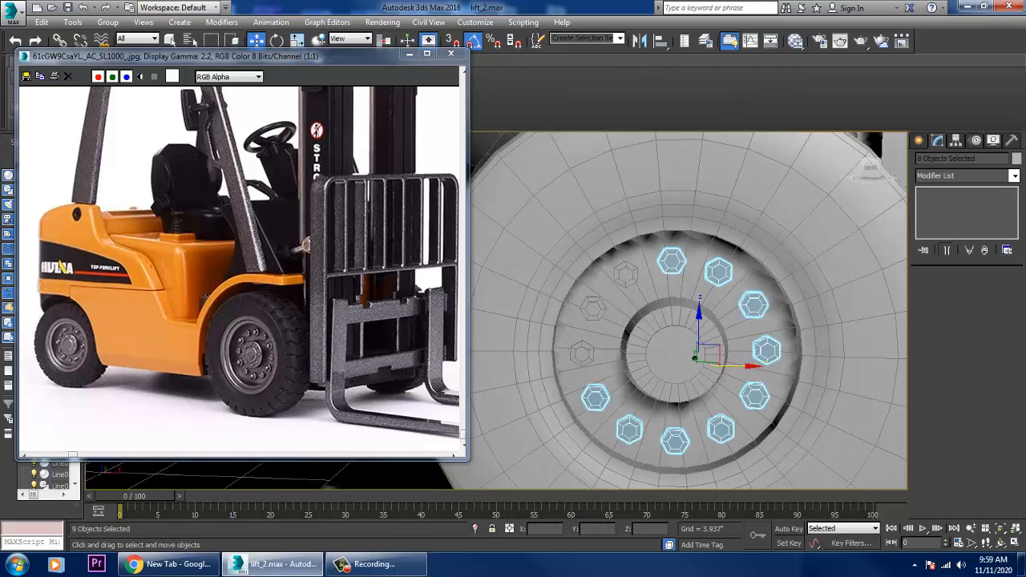
pyautogui.keyDown('ctrl'); pyautogui.click(582, 354); pyautogui.keyUp('ctrl')
pyautogui.keyDown('ctrl'); pyautogui.click(625, 274); pyautogui.keyUp('ctrl')
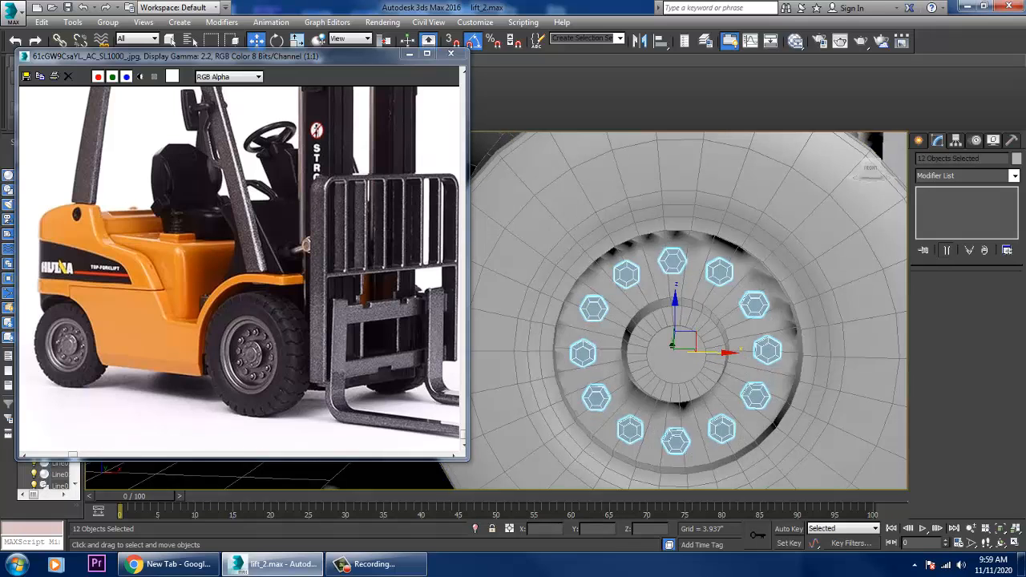
# - Clone the selected bolts once as copies placed along X at the rear wheel
pyautogui.scroll(-10, 625, 274)
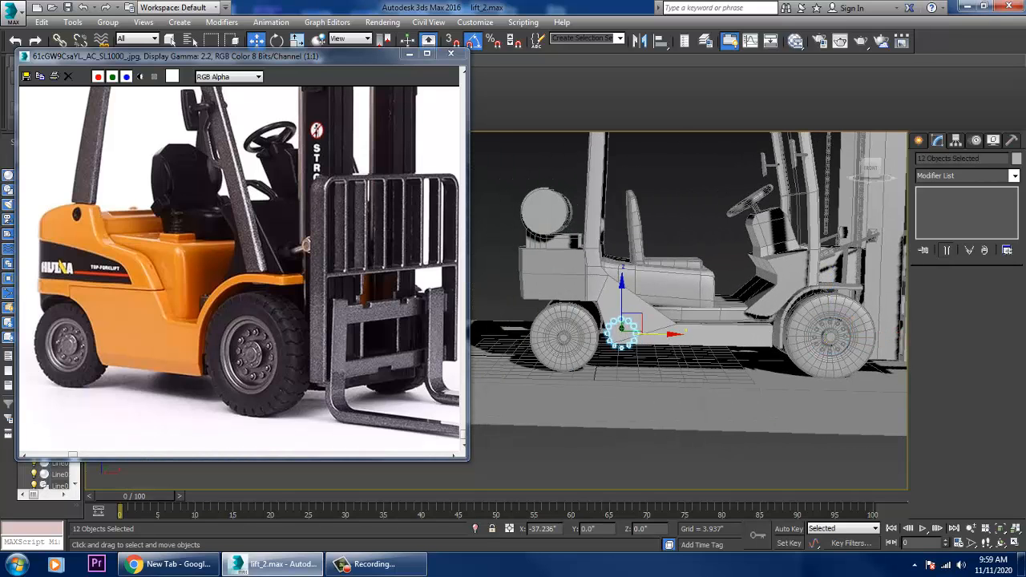
pyautogui.hotkey('ctrl', 'v')
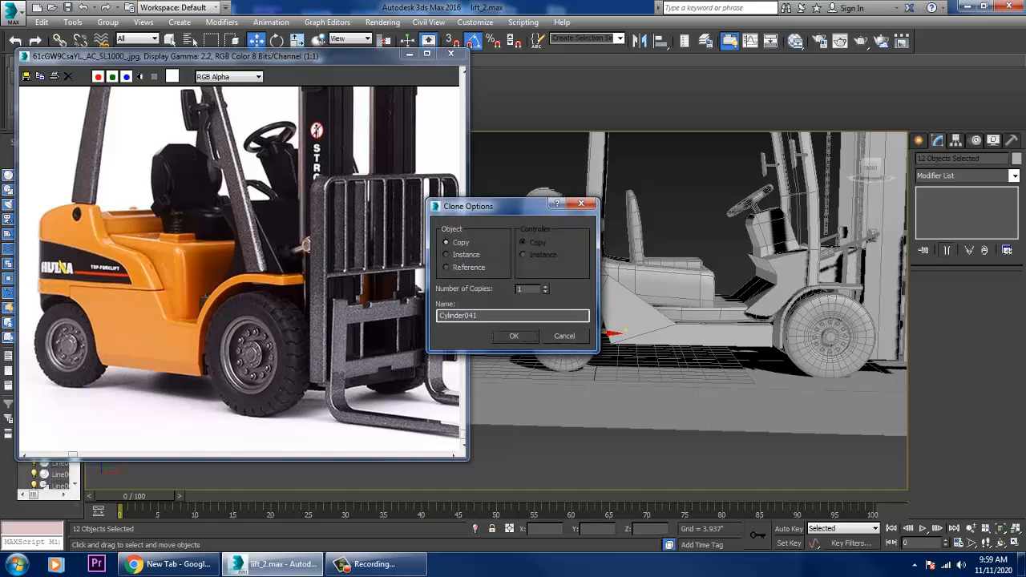
pyautogui.press('Return')
pyautogui.press('z')
pyautogui.scroll(-6, 694, 326)
# - Scale the copied bolt ring down uniformly to suit the smaller rear wheel
pyautogui.press('r')
pyautogui.scroll(-3, 691, 325)
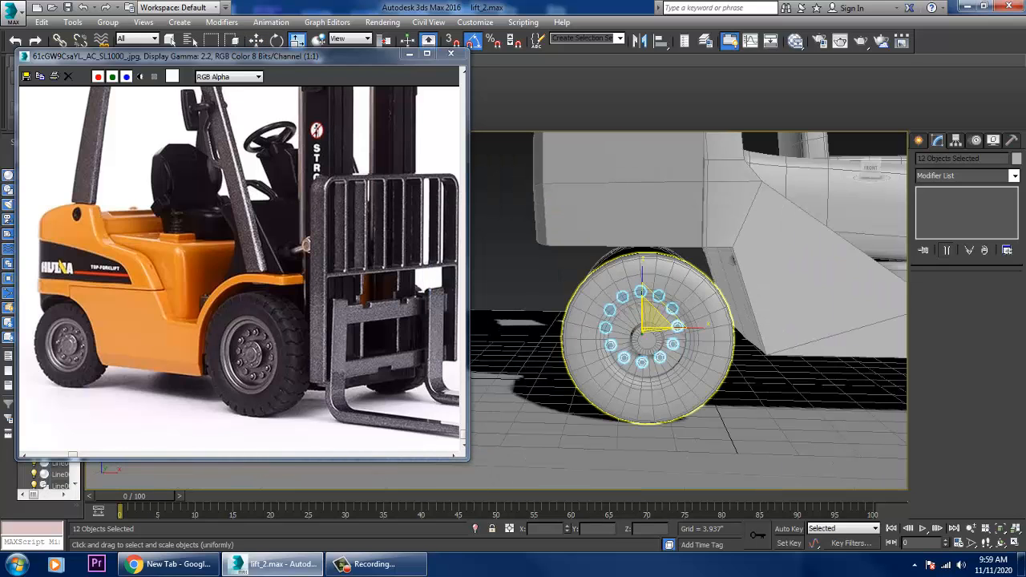
pyautogui.moveTo(654, 319); pyautogui.dragTo(658, 340)
pyautogui.press('w')
# - In the front view, move the copied bolts down and sideways to centre the ring on the rear wheel's hub
pyautogui.scroll(6, 660, 341)
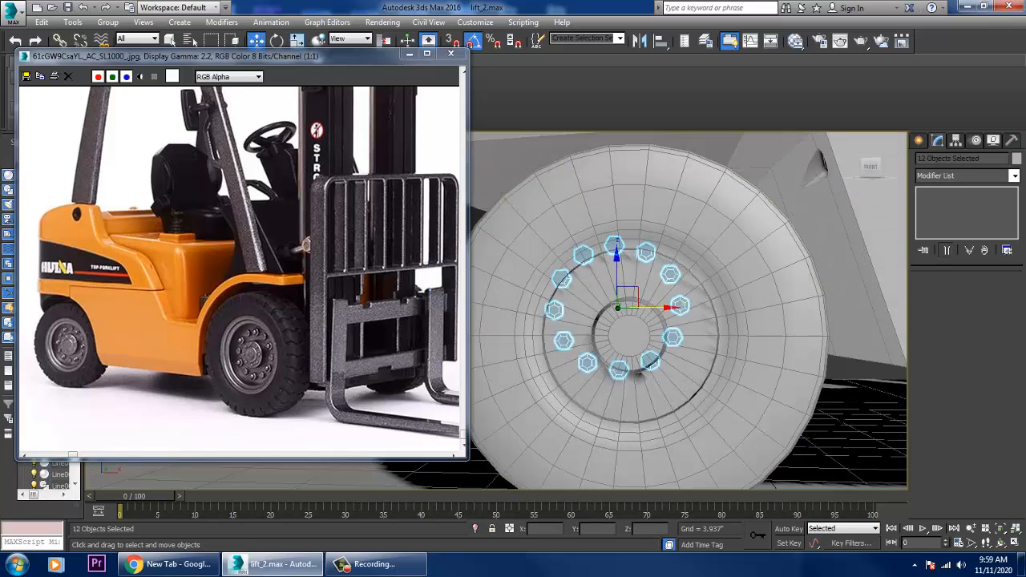
pyautogui.hotkey('alt', 'w')
pyautogui.rightClick(699, 212)
pyautogui.hotkey('alt', 'w')
pyautogui.press('z')
pyautogui.moveTo(641, 233); pyautogui.dragTo(842, 243, button='middle')
pyautogui.scroll(-3, 841, 244)
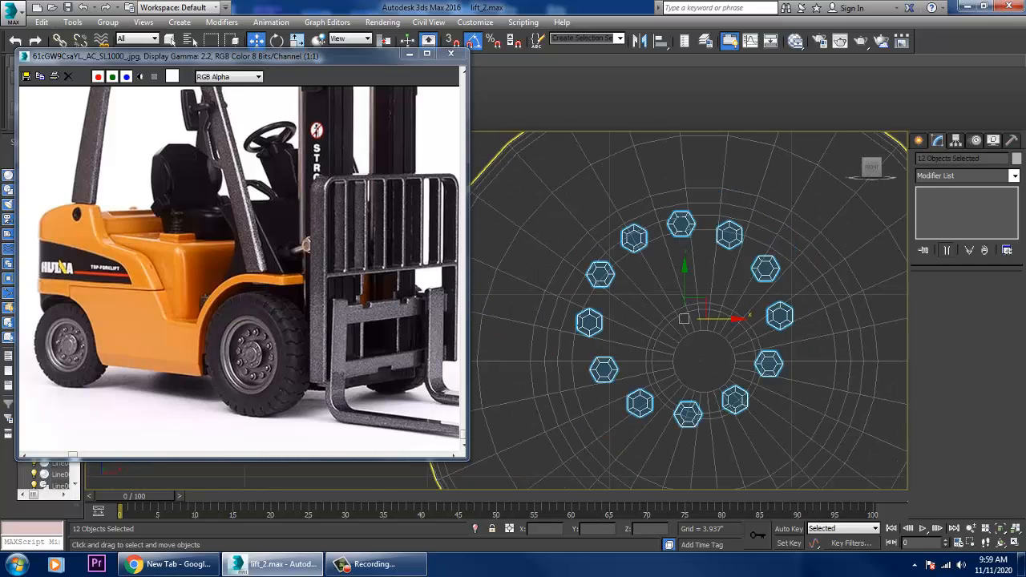
pyautogui.moveTo(684, 282); pyautogui.dragTo(684, 326)
pyautogui.moveTo(723, 363); pyautogui.dragTo(742, 363)
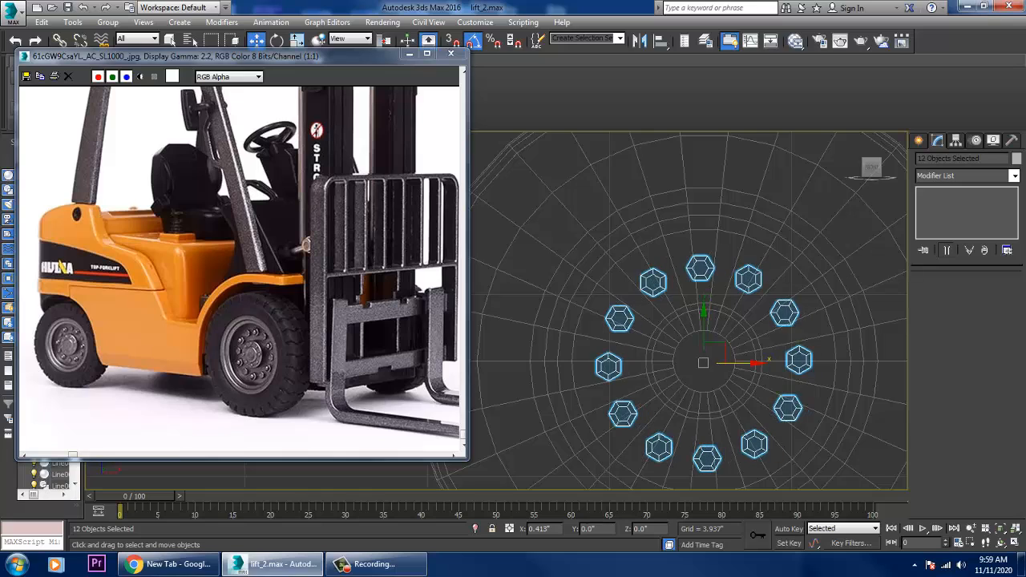
# - In the perspective view, shift the bolts slightly in depth to seat them on the rear wheel's rim face
pyautogui.hotkey('alt', 'w')
pyautogui.rightClick(771, 415)
pyautogui.hotkey('alt', 'w')
pyautogui.scroll(-4, 771, 415)
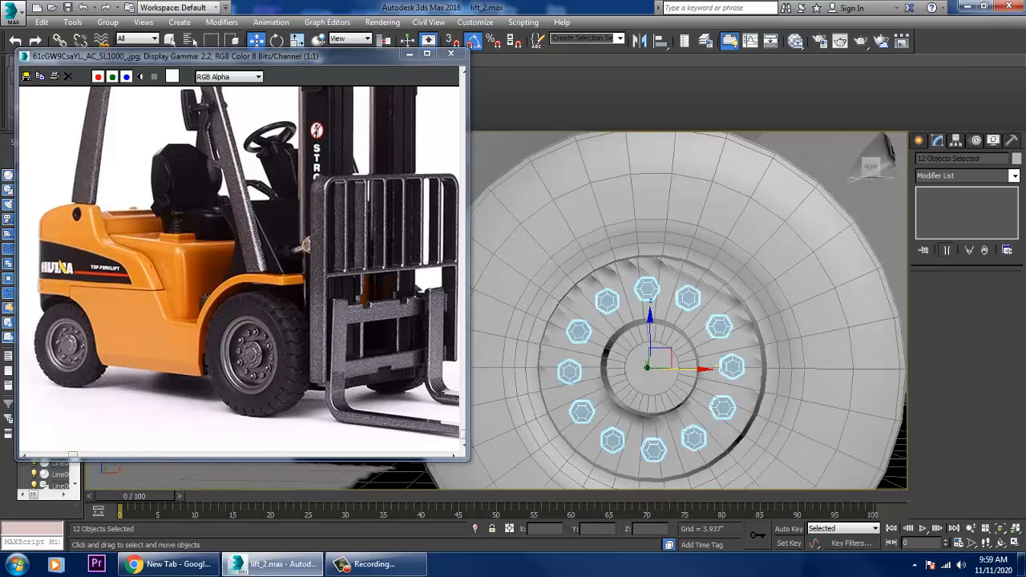
pyautogui.scroll(3, 769, 411)
pyautogui.keyDown('alt'); pyautogui.moveTo(769, 410); pyautogui.dragTo(773, 372, button='middle'); pyautogui.keyUp('alt')
pyautogui.moveTo(658, 388)
pyautogui.mouseDown()
pyautogui.moveTo(643, 385)
pyautogui.moveTo(651, 387)
pyautogui.mouseUp()
# - Add the rear wheel to the bolt selection and mirror everything across the Y axis as a copy with zero offset
pyautogui.scroll(-6, 651, 388)
pyautogui.keyDown('alt'); pyautogui.moveTo(650, 388); pyautogui.dragTo(758, 320, button='middle'); pyautogui.keyUp('alt')
pyautogui.keyDown('ctrl'); pyautogui.click(676, 348); pyautogui.keyUp('ctrl')
pyautogui.scroll(-2, 689, 336)
pyautogui.keyDown('alt'); pyautogui.moveTo(689, 337); pyautogui.dragTo(817, 309, button='middle'); pyautogui.keyUp('alt')
pyautogui.scroll(-4, 837, 320)
pyautogui.click(639, 40)
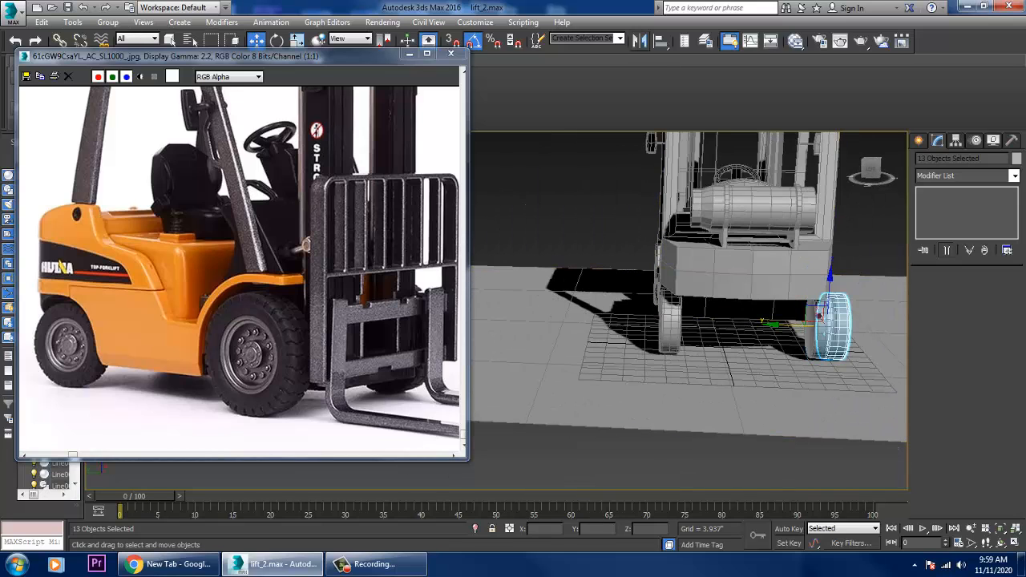
pyautogui.click(476, 380)
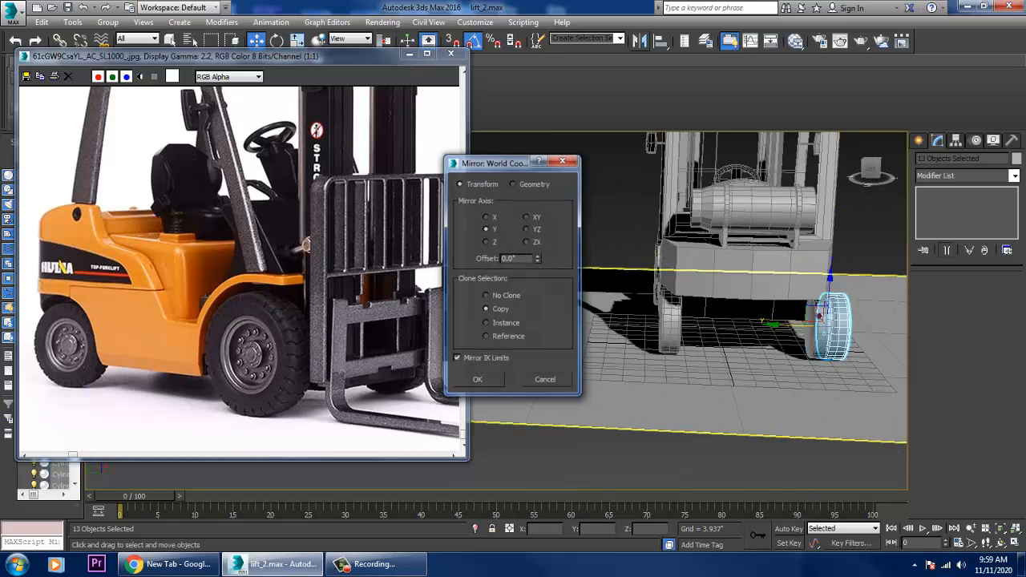
# - Move the mirrored wheel and bolts along Y until they line up with the plain rear wheel on the opposite side
pyautogui.moveTo(735, 323); pyautogui.dragTo(711, 322)
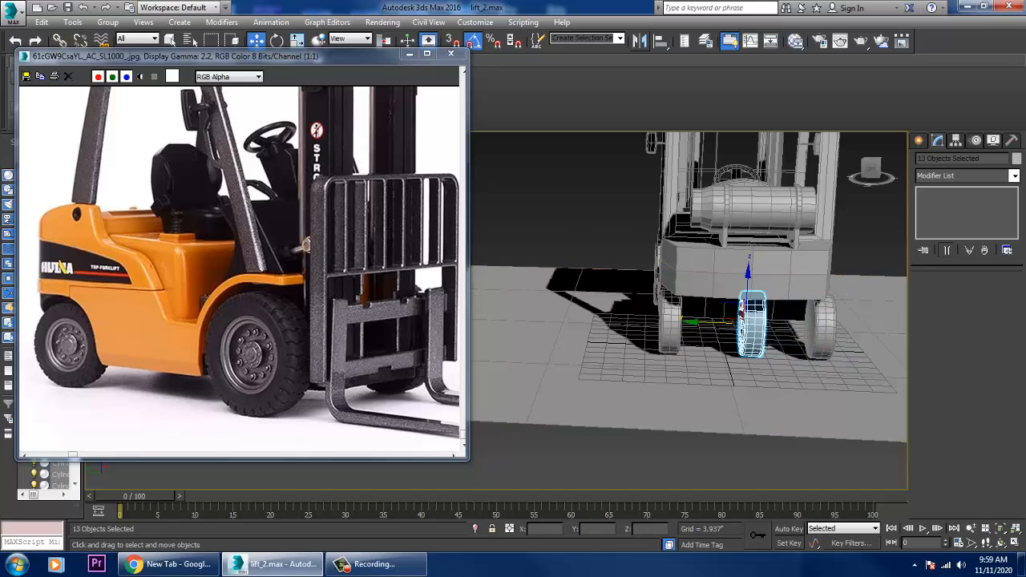
pyautogui.moveTo(741, 313); pyautogui.dragTo(660, 311)
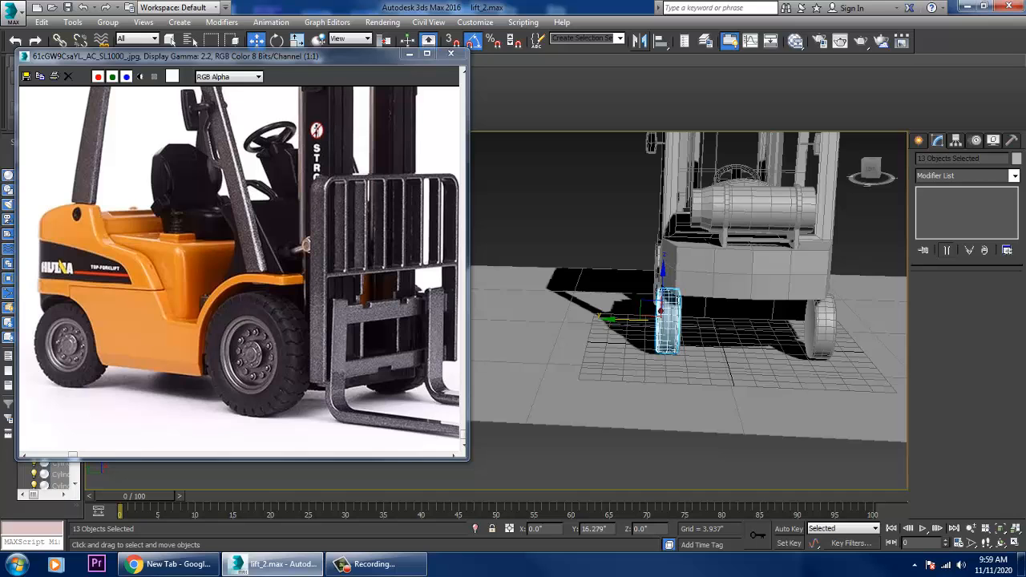
pyautogui.scroll(3, 661, 316)
pyautogui.keyDown('alt'); pyautogui.moveTo(661, 316); pyautogui.dragTo(733, 317, button='middle'); pyautogui.keyUp('alt')
pyautogui.moveTo(609, 333); pyautogui.dragTo(589, 320, button='middle')
pyautogui.scroll(3, 640, 333)
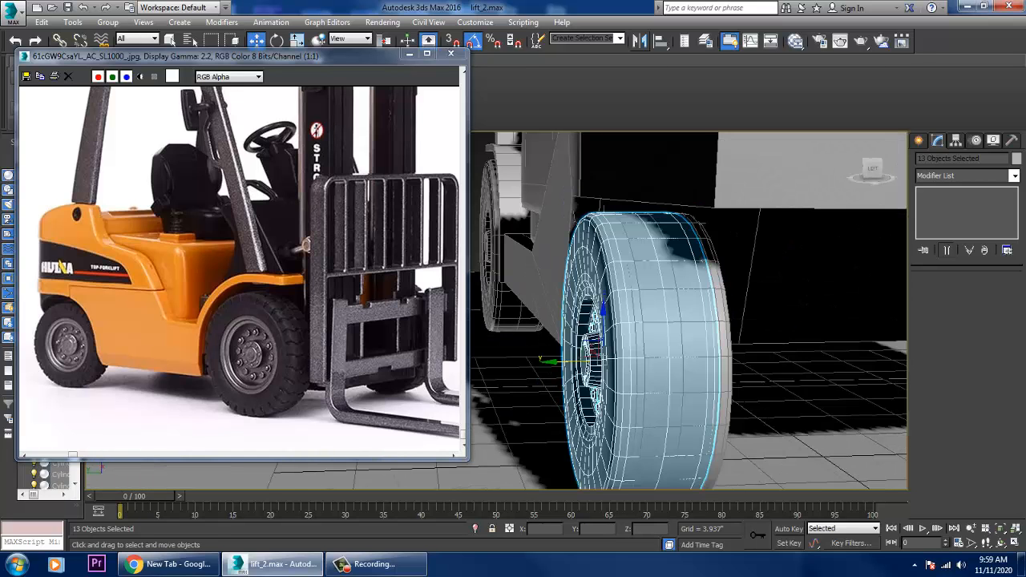
pyautogui.moveTo(572, 361); pyautogui.dragTo(583, 361)
# - Select the original plain rear wheel that overlaps the mirrored copy
pyautogui.click(760, 346)
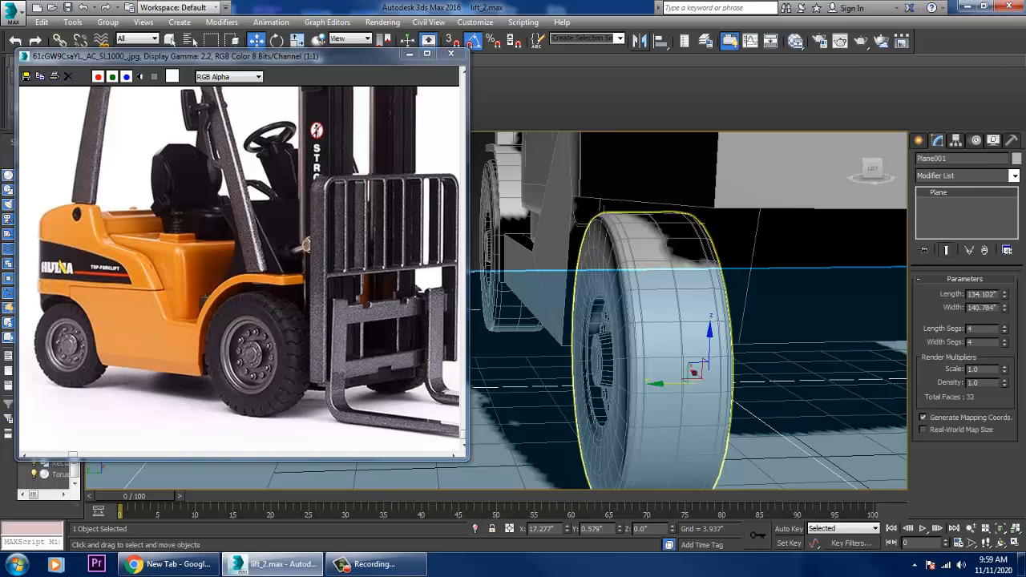
pyautogui.click(691, 333)
pyautogui.click(790, 281)
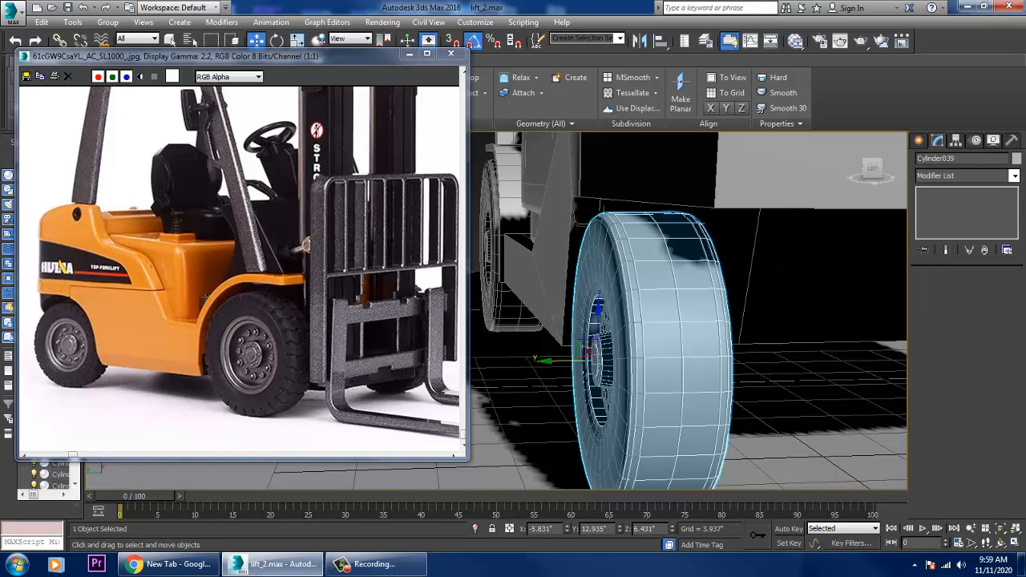
# - Attach the opposite rear wheel to the near rear wheel so both form one editable poly
pyautogui.keyDown('alt'); pyautogui.moveTo(689, 321); pyautogui.dragTo(751, 407, button='middle'); pyautogui.keyUp('alt')
pyautogui.scroll(-5, 789, 327)
pyautogui.click(751, 407)
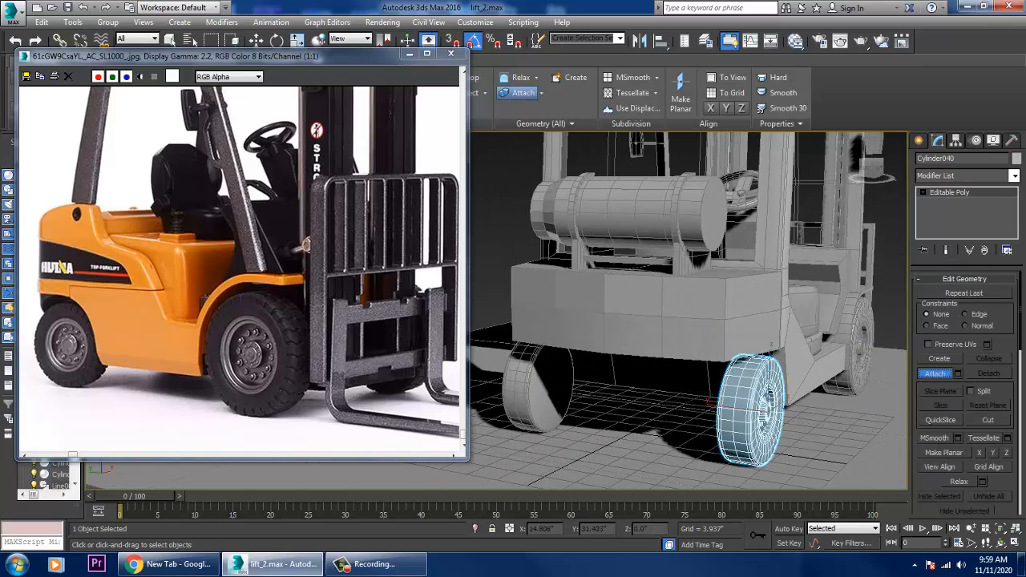
pyautogui.click(539, 393)
pyautogui.press('w')
# - Select the inner cap polygons of both rear wheels
pyautogui.press('4')
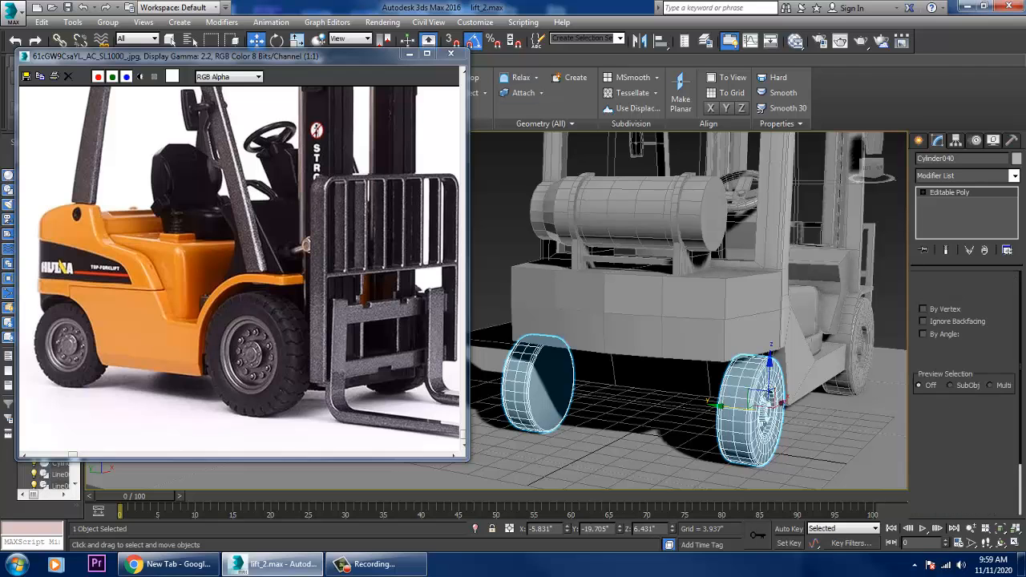
pyautogui.click(556, 386)
pyautogui.keyDown('alt'); pyautogui.moveTo(555, 386); pyautogui.dragTo(666, 383, button='middle'); pyautogui.keyUp('alt')
pyautogui.click(728, 378)
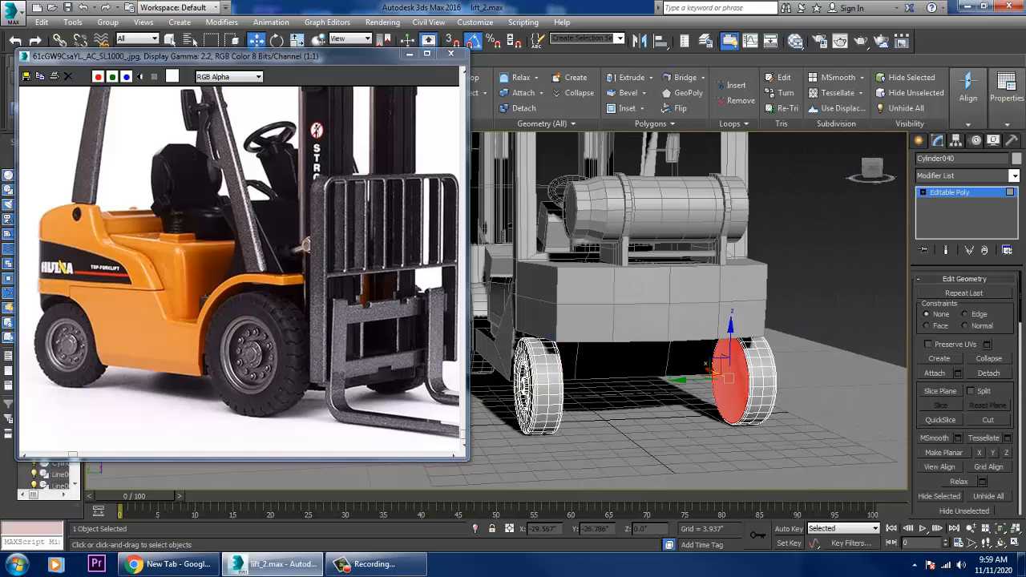
# - Try insetting both inner wheel caps by 3.758" and bridging them into an axle
pyautogui.scroll(10, 966, 393)
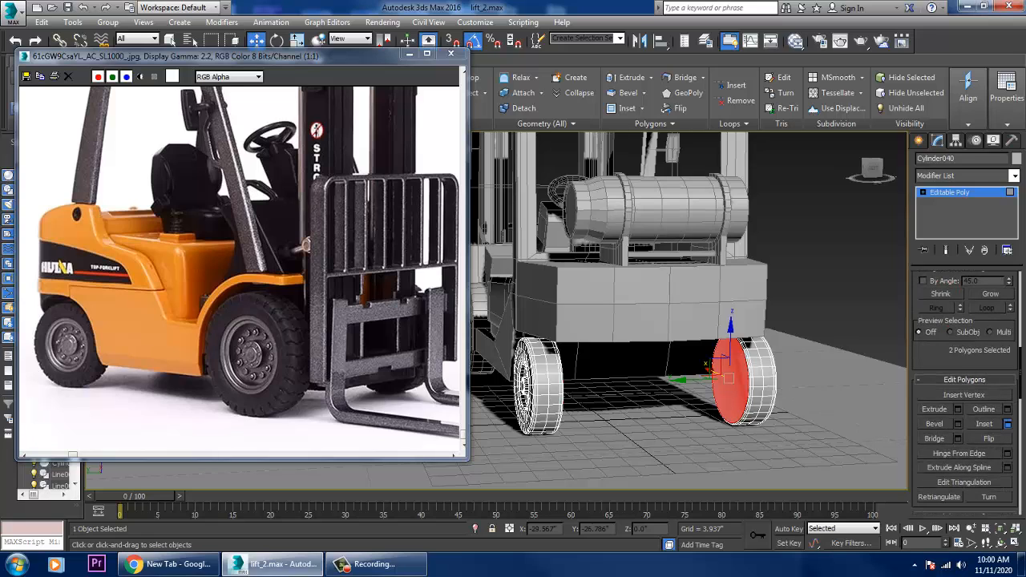
pyautogui.click(1007, 423)
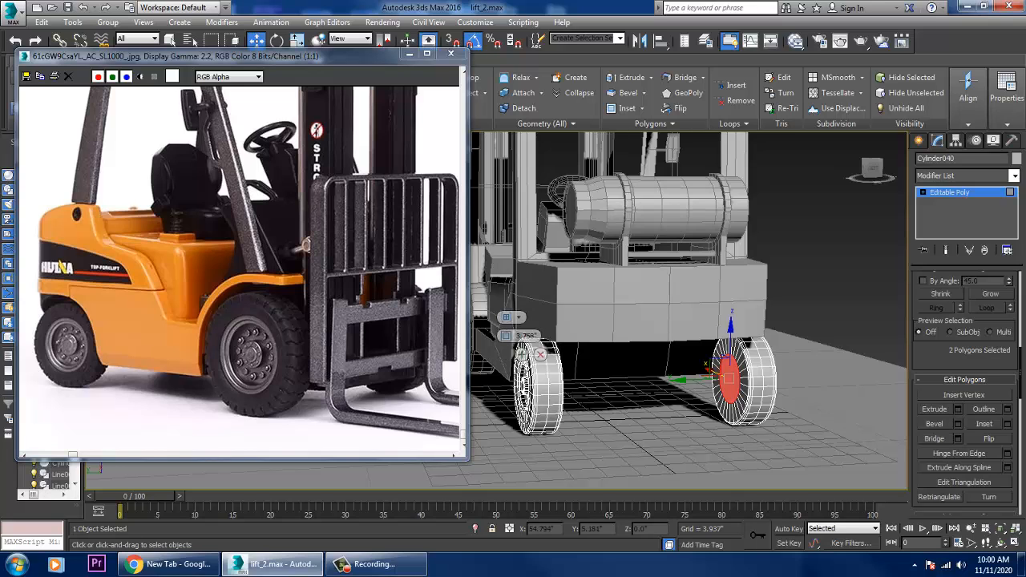
pyautogui.click(522, 353)
pyautogui.click(934, 438)
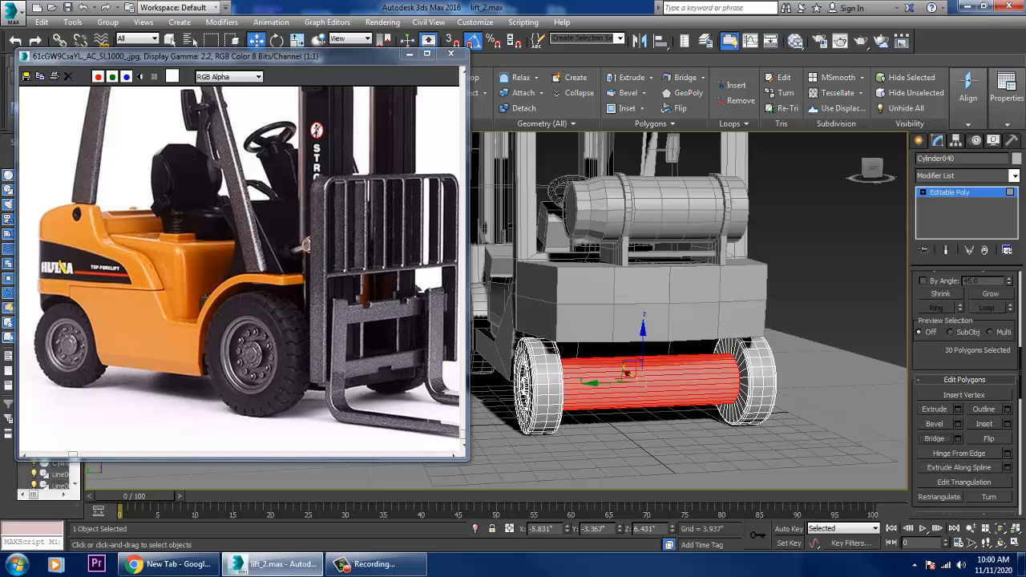
# - Undo the bridge and the inset on the rear wheels' inner caps
pyautogui.scroll(-4, 754, 413)
pyautogui.hotkey('ctrl', 'z')
pyautogui.scroll(4, 721, 413)
pyautogui.keyDown('alt'); pyautogui.moveTo(721, 412); pyautogui.dragTo(708, 412, button='middle'); pyautogui.keyUp('alt')
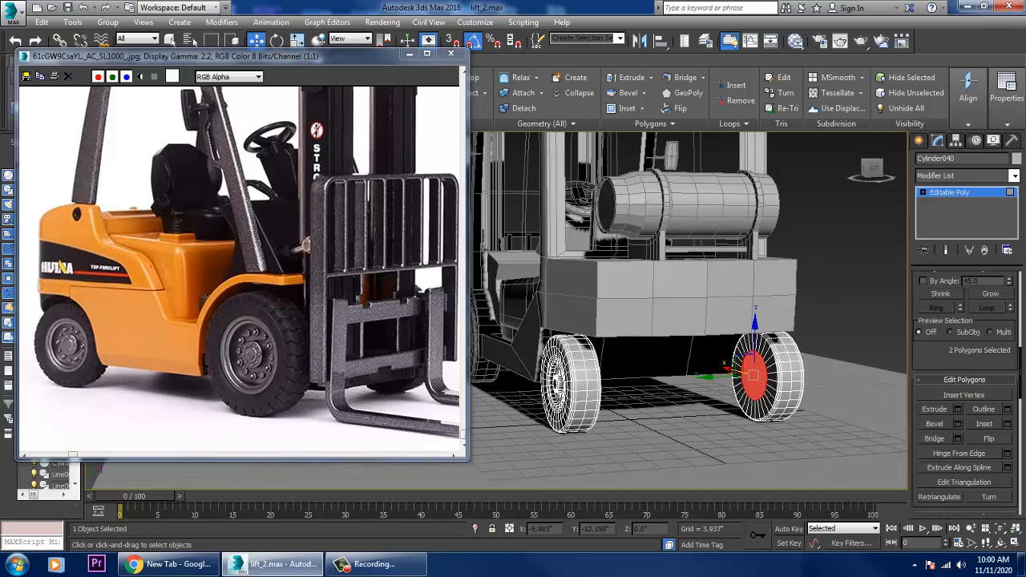
pyautogui.hotkey('ctrl', 'z')
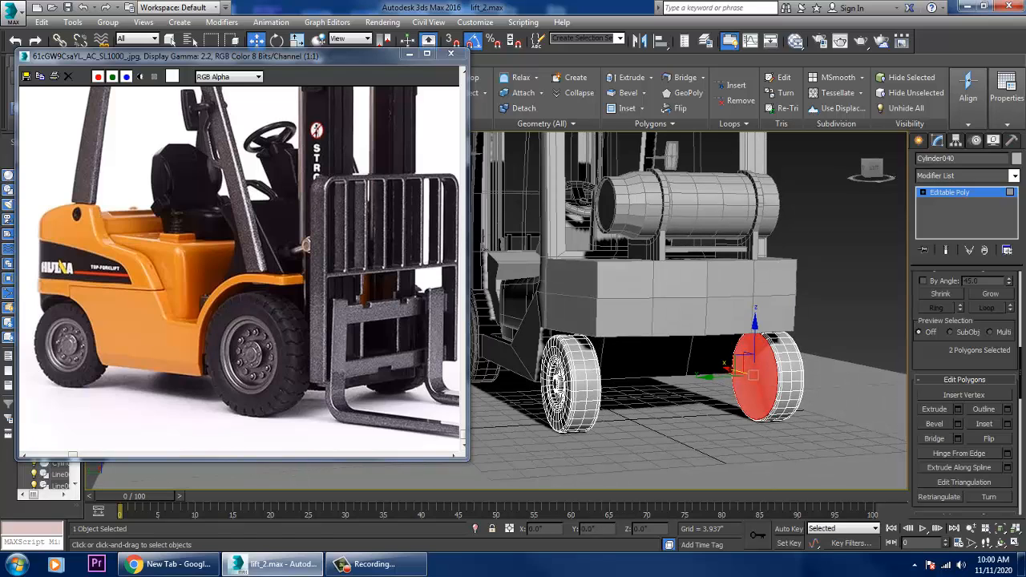
# - Inset both inner wheel caps by 5.491" and bridge them to form the rear axle
pyautogui.click(1006, 423)
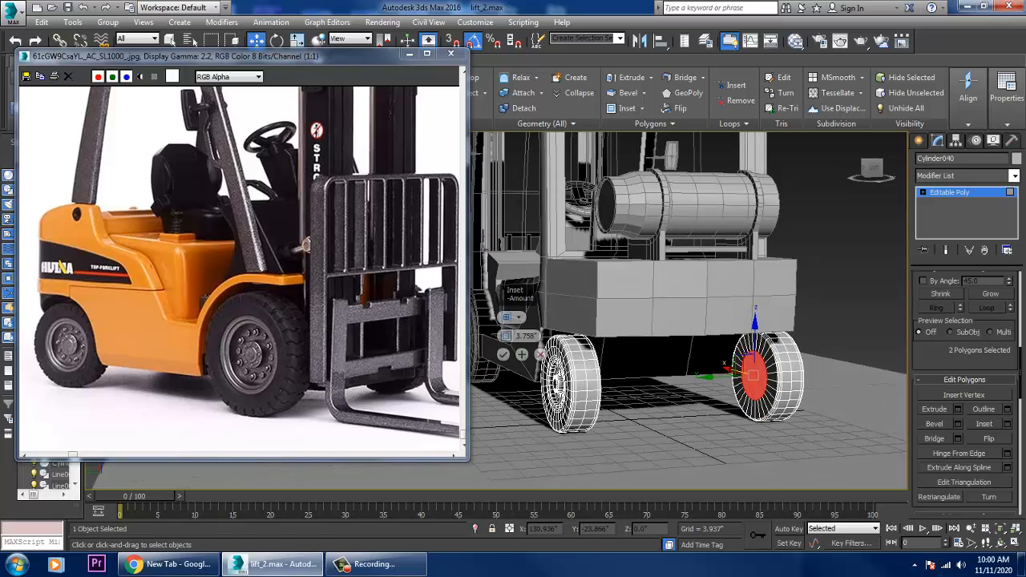
pyautogui.moveTo(506, 337); pyautogui.dragTo(505, 332)
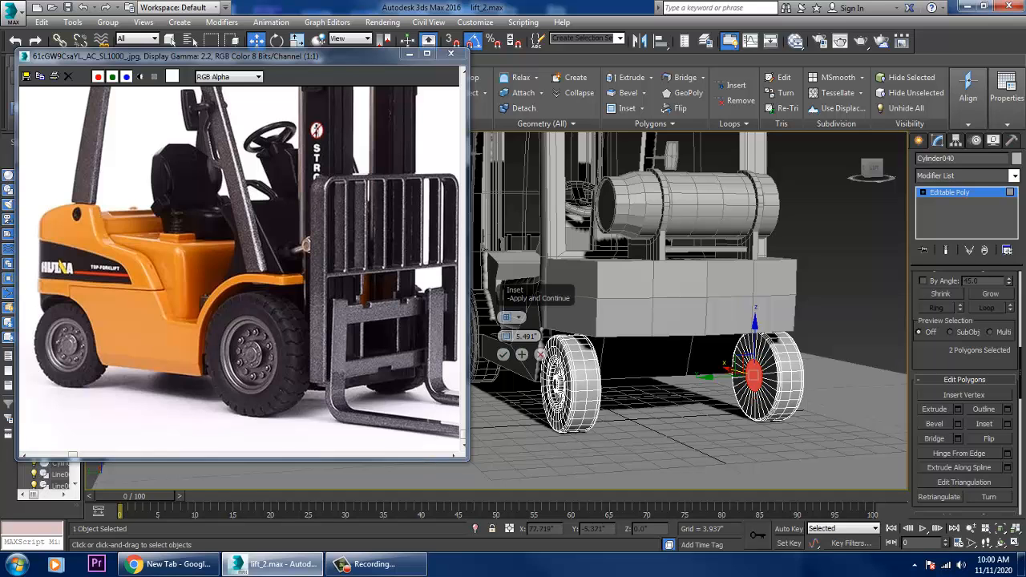
pyautogui.click(502, 354)
pyautogui.click(933, 438)
pyautogui.keyDown('alt'); pyautogui.moveTo(689, 368); pyautogui.dragTo(705, 328, button='middle'); pyautogui.keyUp('alt')
pyautogui.press('4')
# - Select all eight polygons across the back face of the rear counterweight box
pyautogui.click(726, 380)
pyautogui.scroll(4, 645, 370)
pyautogui.press('w')
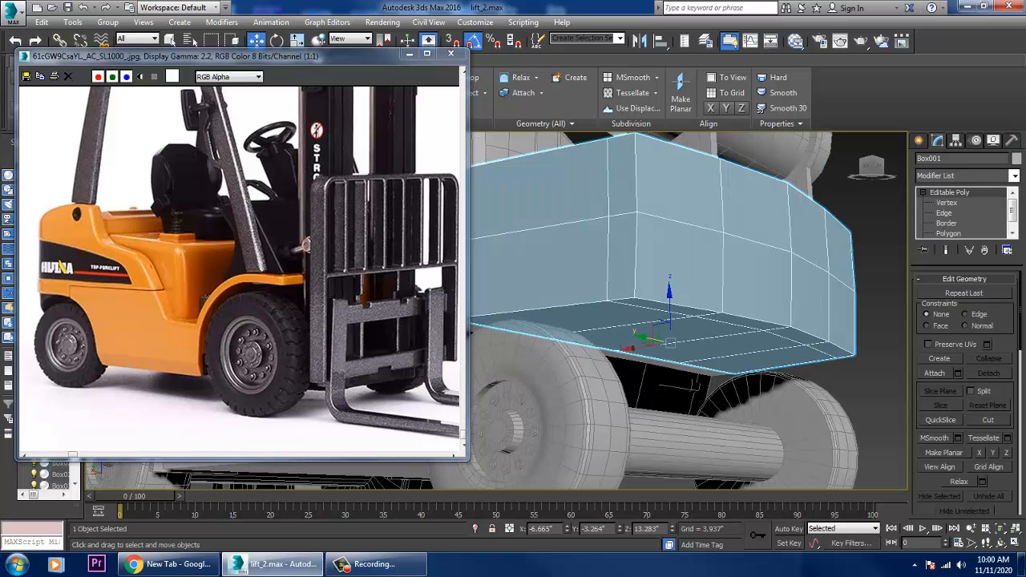
pyautogui.press('4')
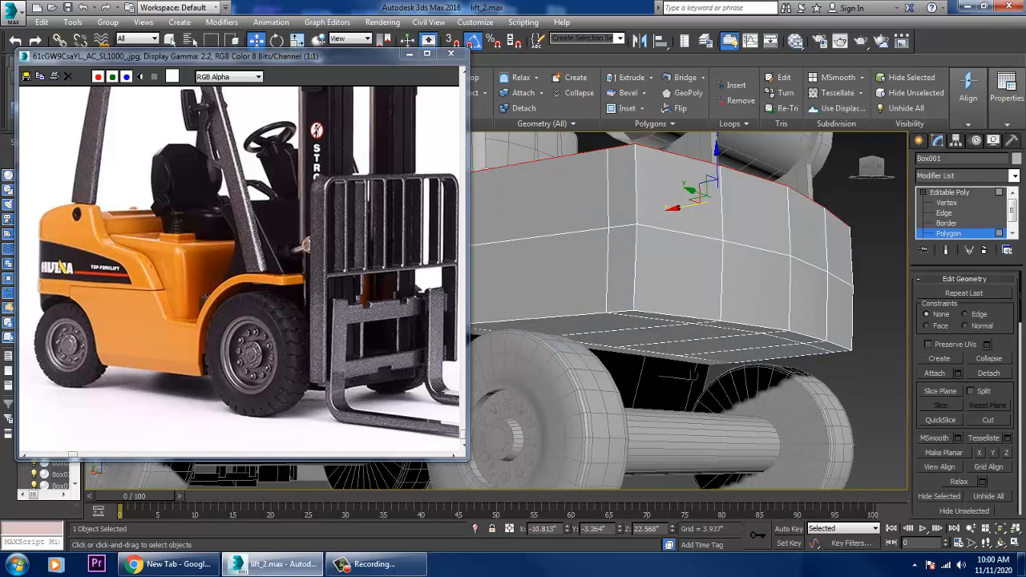
pyautogui.click(678, 274)
pyautogui.keyDown('ctrl'); pyautogui.click(754, 213); pyautogui.keyUp('ctrl')
pyautogui.keyDown('ctrl'); pyautogui.click(753, 285); pyautogui.keyUp('ctrl')
pyautogui.keyDown('ctrl'); pyautogui.click(806, 229); pyautogui.keyUp('ctrl')
pyautogui.keyDown('ctrl'); pyautogui.click(806, 297); pyautogui.keyUp('ctrl')
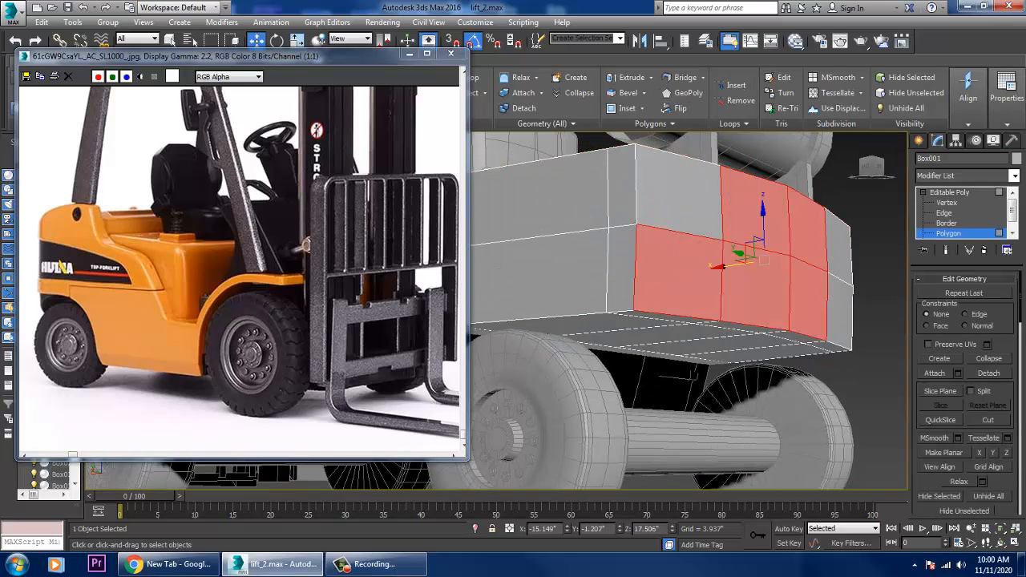
pyautogui.keyDown('ctrl'); pyautogui.click(838, 251); pyautogui.keyUp('ctrl')
pyautogui.keyDown('ctrl'); pyautogui.click(839, 311); pyautogui.keyUp('ctrl')
pyautogui.keyDown('ctrl'); pyautogui.click(681, 197); pyautogui.keyUp('ctrl')
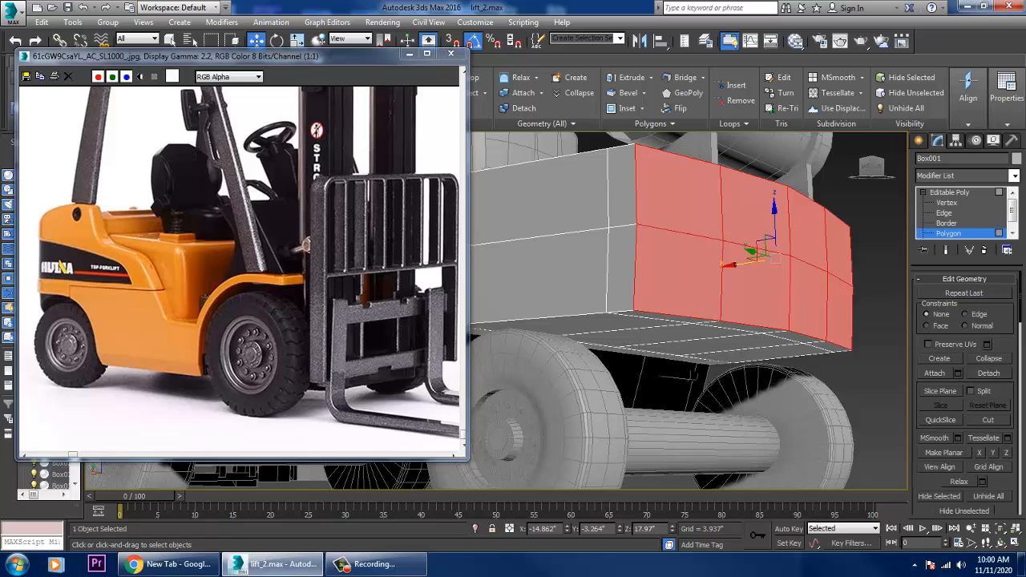
pyautogui.scroll(-5, 966, 393)
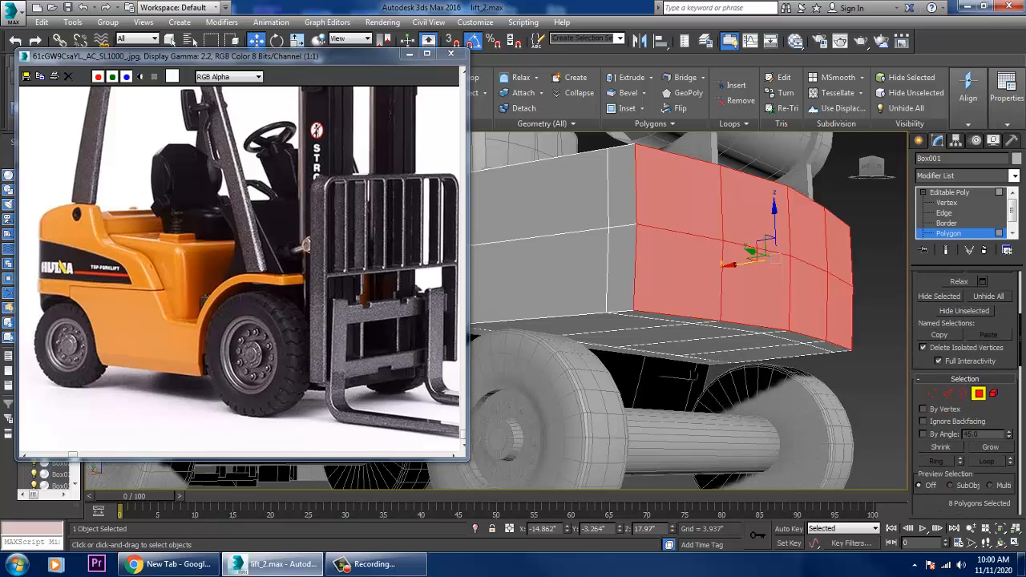
pyautogui.scroll(-4, 965, 393)
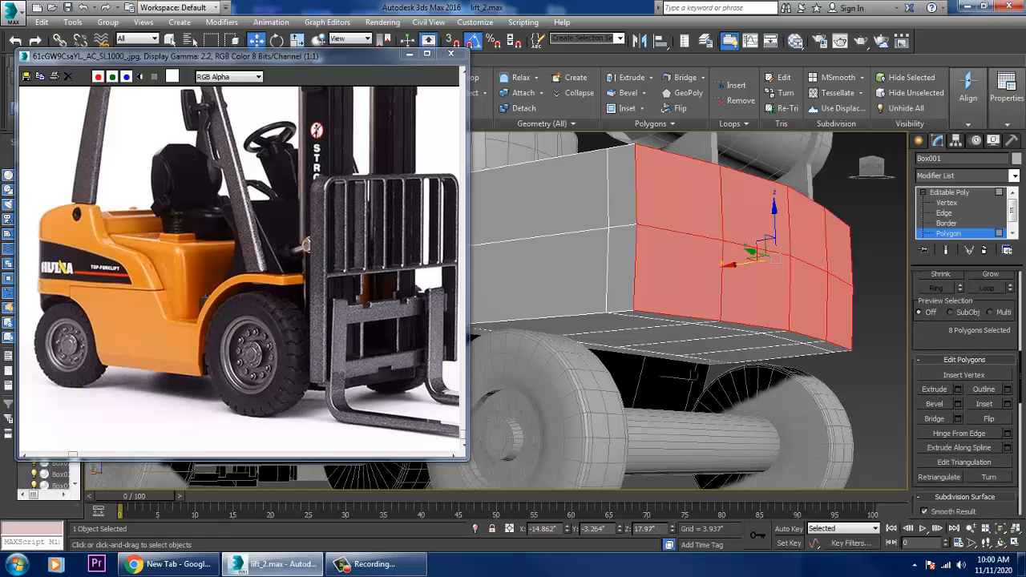
# - Extrude the selected back-face polygons of the rear counterweight by 6.842"
pyautogui.click(958, 388)
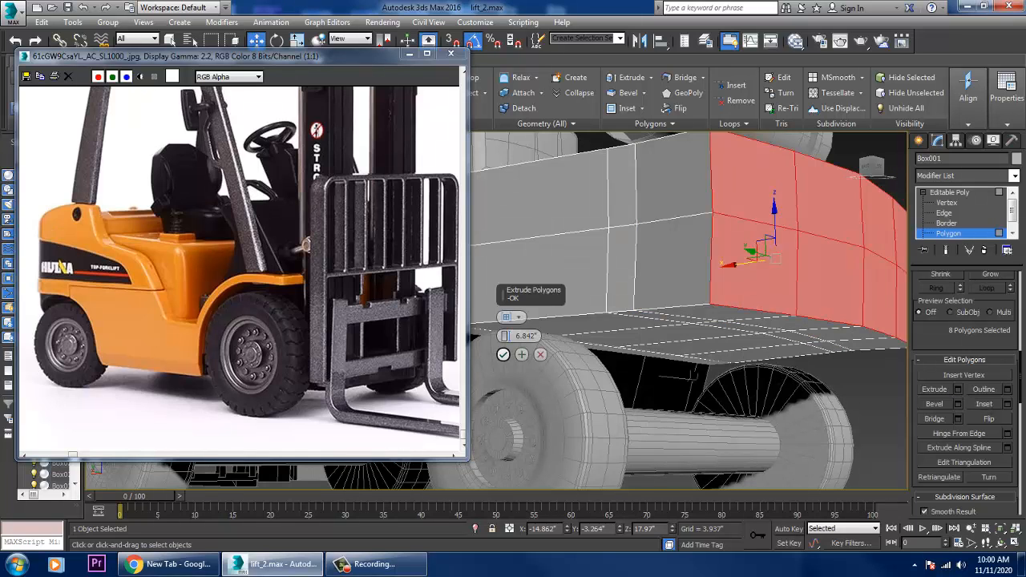
pyautogui.click(502, 354)
pyautogui.keyDown('alt'); pyautogui.moveTo(513, 354); pyautogui.dragTo(565, 353, button='middle'); pyautogui.keyUp('alt')
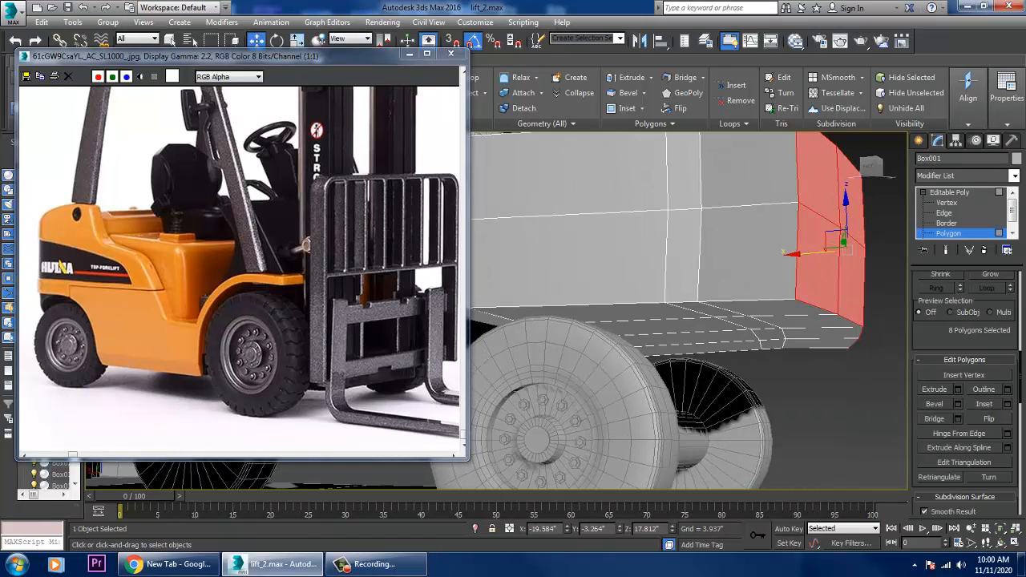
# - Select the four underside polygons at the counterweight's rear and extrude them downward by 13.008"
pyautogui.click(766, 308)
pyautogui.keyDown('alt'); pyautogui.moveTo(766, 309); pyautogui.dragTo(793, 330, button='middle'); pyautogui.keyUp('alt')
pyautogui.keyDown('ctrl'); pyautogui.click(827, 330); pyautogui.keyUp('ctrl')
pyautogui.keyDown('ctrl'); pyautogui.click(856, 351); pyautogui.keyUp('ctrl')
pyautogui.keyDown('ctrl'); pyautogui.click(867, 371); pyautogui.keyUp('ctrl')
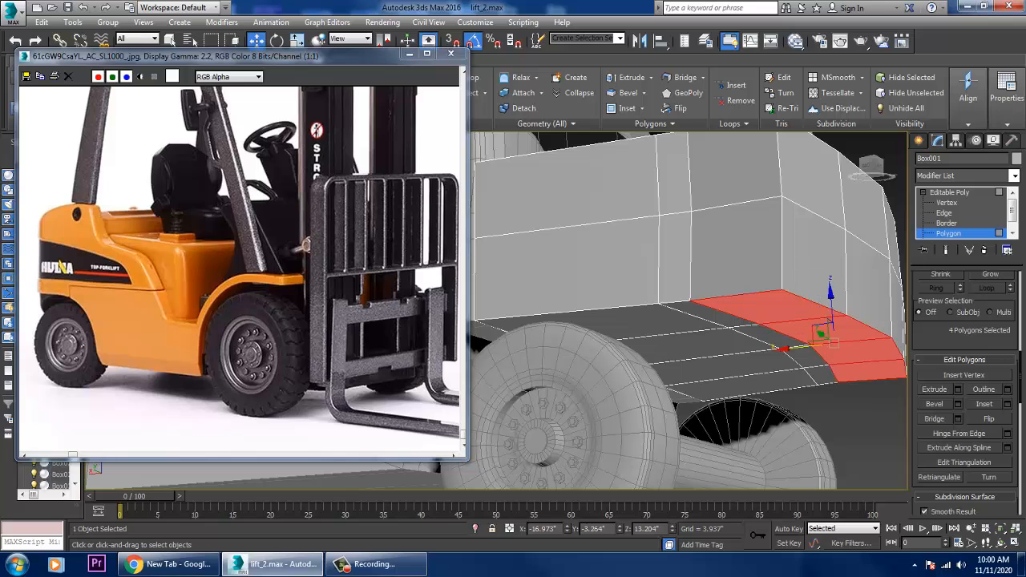
pyautogui.click(958, 389)
pyautogui.scroll(-8, 690, 321)
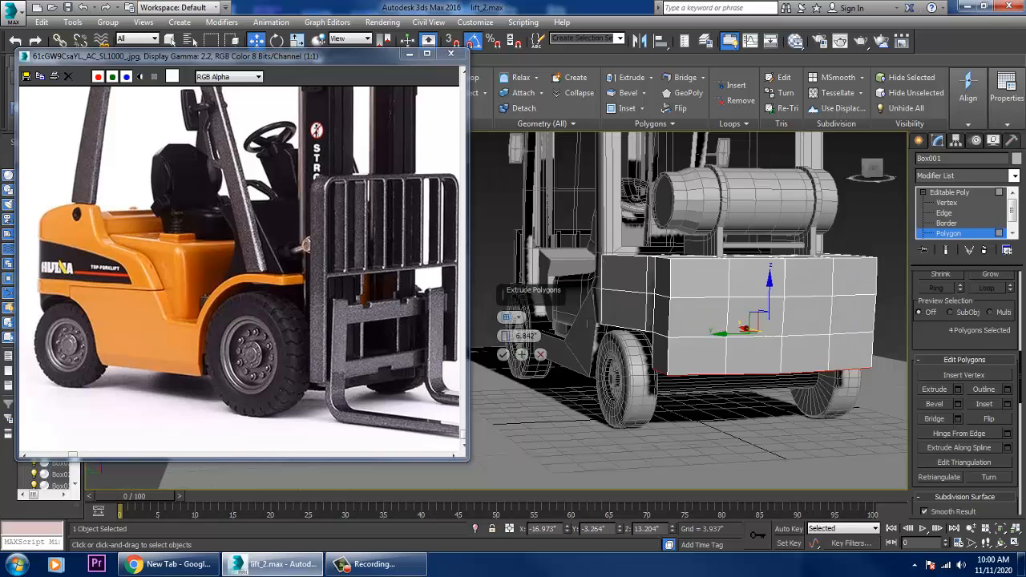
pyautogui.scroll(6, 728, 327)
pyautogui.scroll(-1, 513, 336)
pyautogui.moveTo(505, 336); pyautogui.dragTo(503, 264)
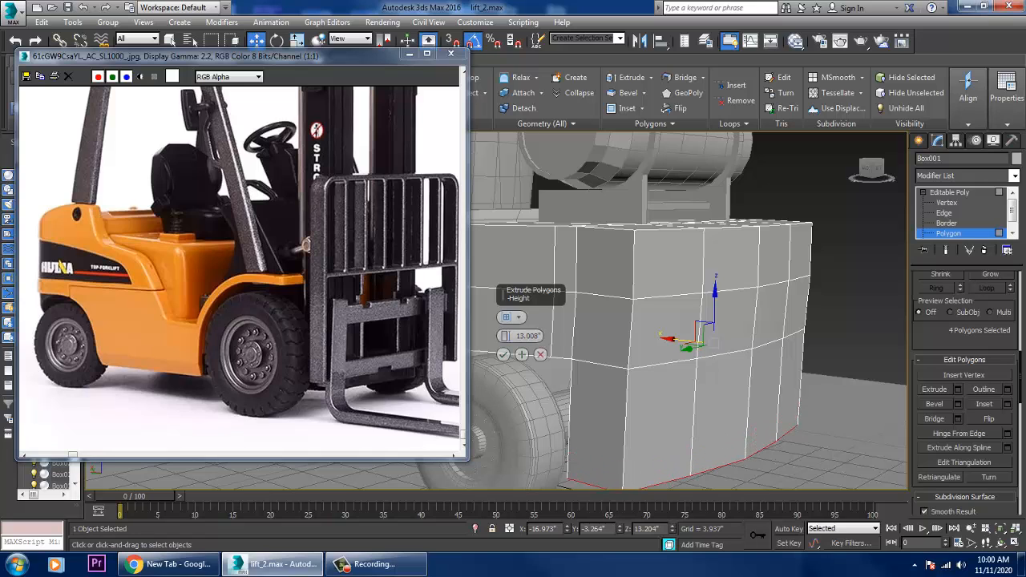
pyautogui.click(504, 354)
# - Shift the counterweight's lower-edge vertices above the rear wheel forward, and move its mid-height side vertices slightly outward
pyautogui.keyDown('alt'); pyautogui.moveTo(681, 337); pyautogui.dragTo(761, 132, button='middle'); pyautogui.keyUp('alt')
pyautogui.scroll(-6, 715, 308)
pyautogui.keyDown('alt'); pyautogui.moveTo(715, 308); pyautogui.dragTo(736, 276, button='middle'); pyautogui.keyUp('alt')
pyautogui.scroll(6, 735, 335)
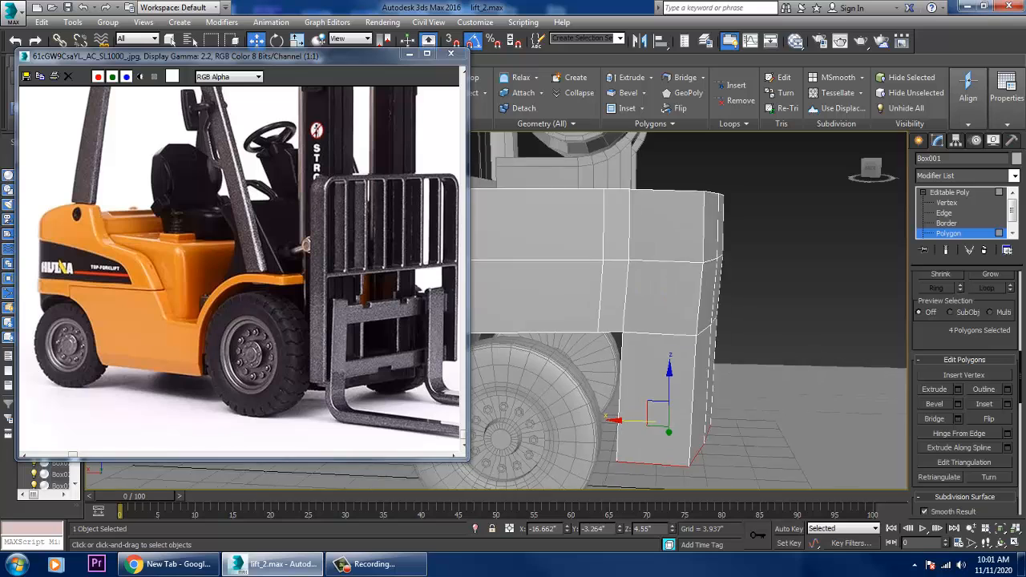
pyautogui.moveTo(736, 335)
pyautogui.keyDown('alt'); pyautogui.mouseDown(button='middle')
pyautogui.moveTo(739, 317)
pyautogui.moveTo(756, 335)
pyautogui.mouseUp(button='middle'); pyautogui.keyUp('alt')
pyautogui.press('1')
pyautogui.moveTo(604, 285); pyautogui.dragTo(605, 324)
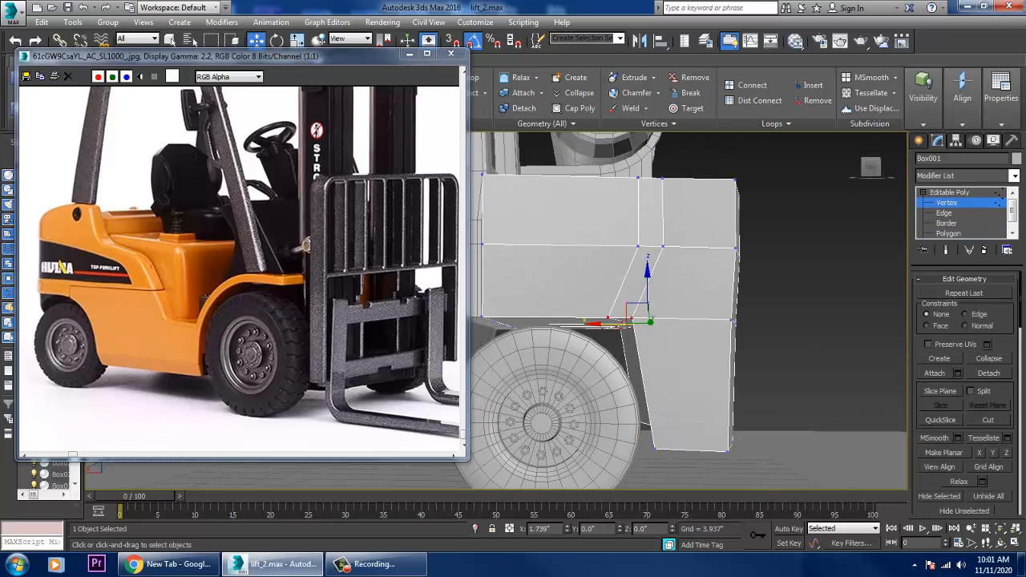
pyautogui.keyDown('alt'); pyautogui.moveTo(617, 324); pyautogui.dragTo(769, 301, button='middle'); pyautogui.keyUp('alt')
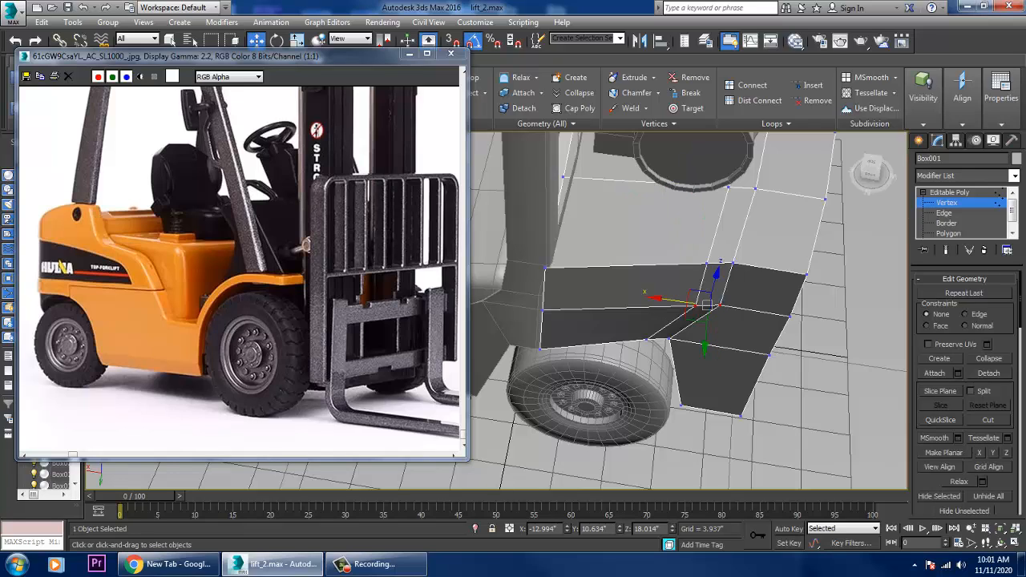
pyautogui.moveTo(705, 330); pyautogui.dragTo(706, 337)
# - Examine the counterweight and the whole forklift from several angles against the cab and mast in the reference photo
pyautogui.scroll(-6, 709, 335)
pyautogui.keyDown('alt'); pyautogui.moveTo(709, 335); pyautogui.dragTo(649, 295, button='middle'); pyautogui.keyUp('alt')
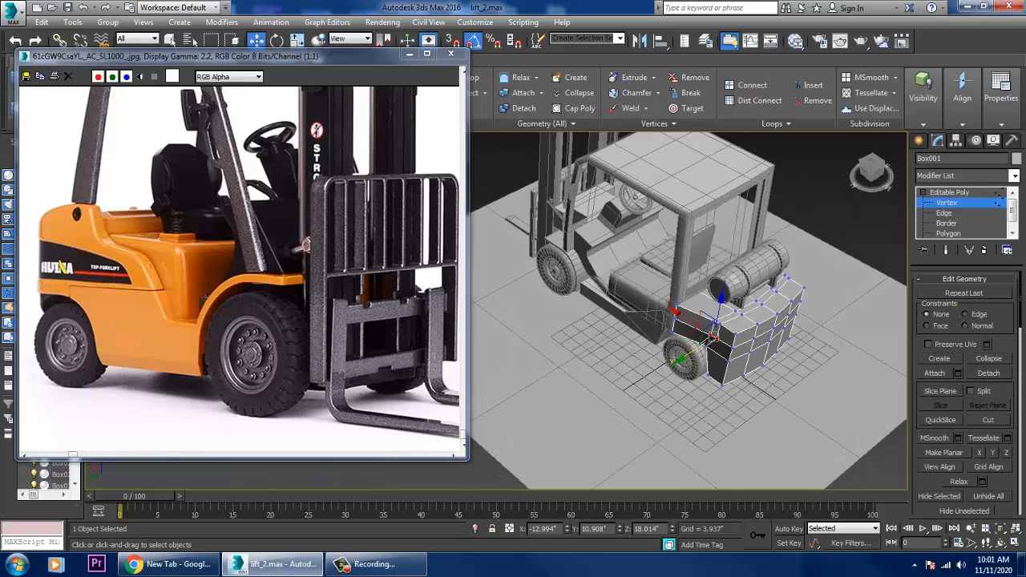
pyautogui.moveTo(553, 329); pyautogui.dragTo(473, 344, button='middle')
pyautogui.moveTo(473, 344); pyautogui.dragTo(324, 337, button='middle')
pyautogui.keyDown('alt'); pyautogui.moveTo(809, 353); pyautogui.dragTo(569, 400, button='middle'); pyautogui.keyUp('alt')
pyautogui.scroll(5, 709, 358)
pyautogui.scroll(-3, 703, 373)
pyautogui.keyDown('alt'); pyautogui.moveTo(463, 474); pyautogui.dragTo(489, 461, button='middle'); pyautogui.keyUp('alt')
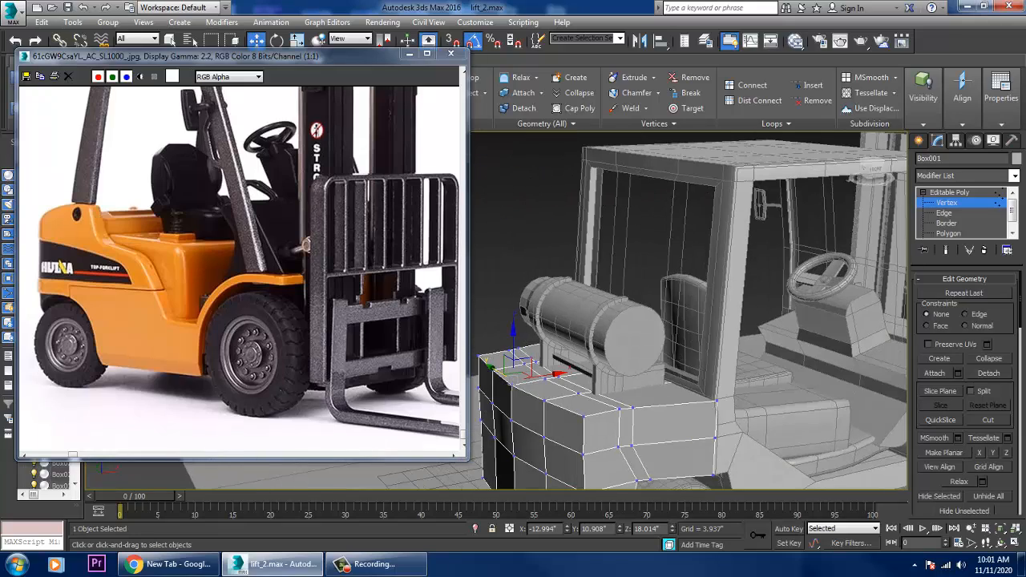
pyautogui.moveTo(489, 377); pyautogui.dragTo(518, 465, button='middle')
pyautogui.moveTo(304, 240); pyautogui.dragTo(323, 346, button='middle')
pyautogui.keyDown('alt'); pyautogui.moveTo(626, 472); pyautogui.dragTo(733, 342, button='middle'); pyautogui.keyUp('alt')
pyautogui.scroll(-2, 491, 449)
pyautogui.scroll(-4, 480, 308)
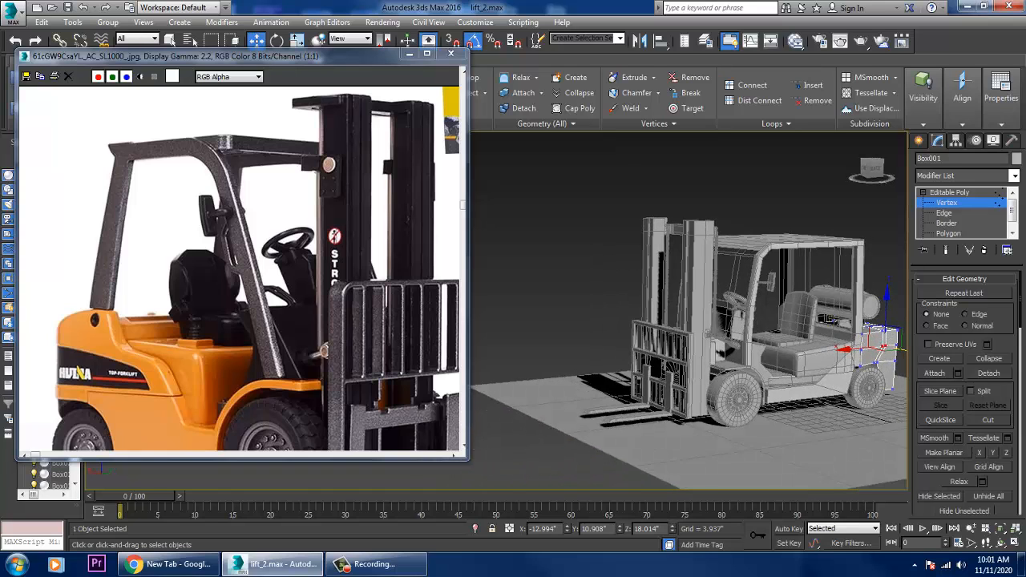
# - Leave vertex editing, minimize the reference photo, deselect the counterweight and review the complete forklift
pyautogui.press('1')
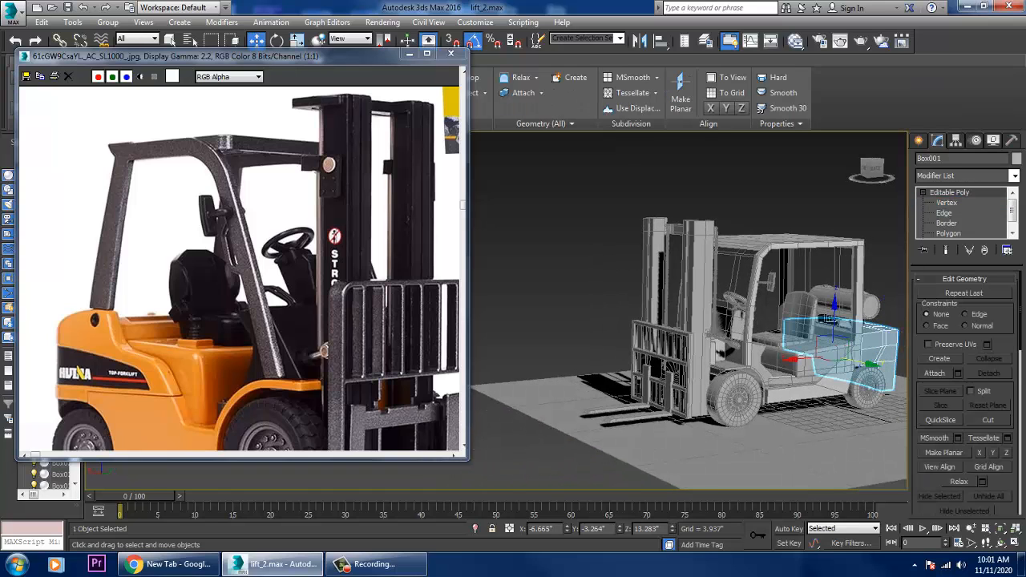
pyautogui.click(408, 54)
pyautogui.moveTo(609, 321)
pyautogui.keyDown('alt'); pyautogui.mouseDown(button='middle')
pyautogui.moveTo(641, 321)
pyautogui.moveTo(622, 319)
pyautogui.mouseUp(button='middle'); pyautogui.keyUp('alt')
pyautogui.scroll(3, 561, 320)
pyautogui.scroll(-3, 513, 312)
pyautogui.hotkey('ctrl', 'd')
pyautogui.scroll(5, 513, 312)
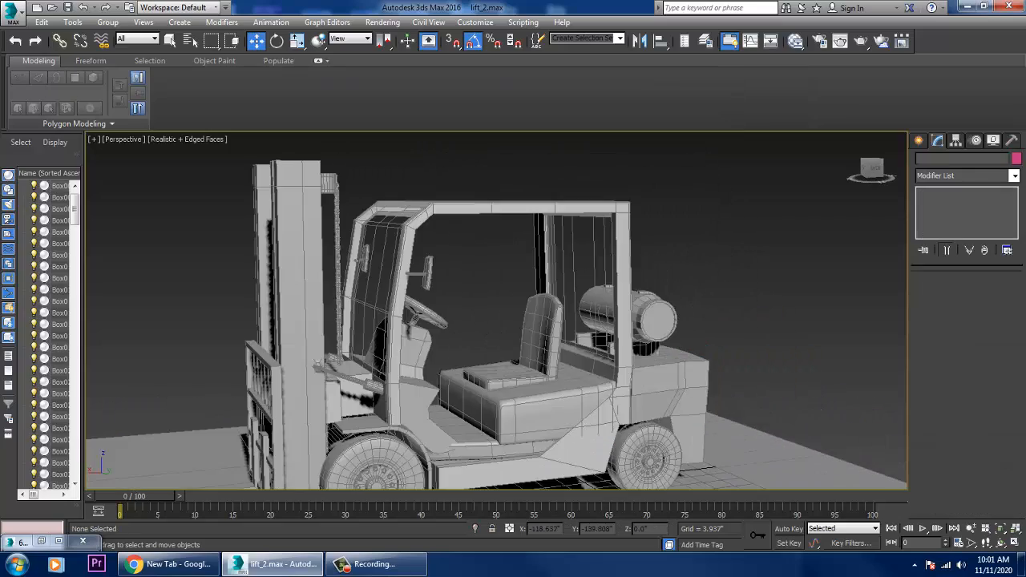
pyautogui.scroll(-4, 673, 377)
pyautogui.scroll(4, 673, 377)
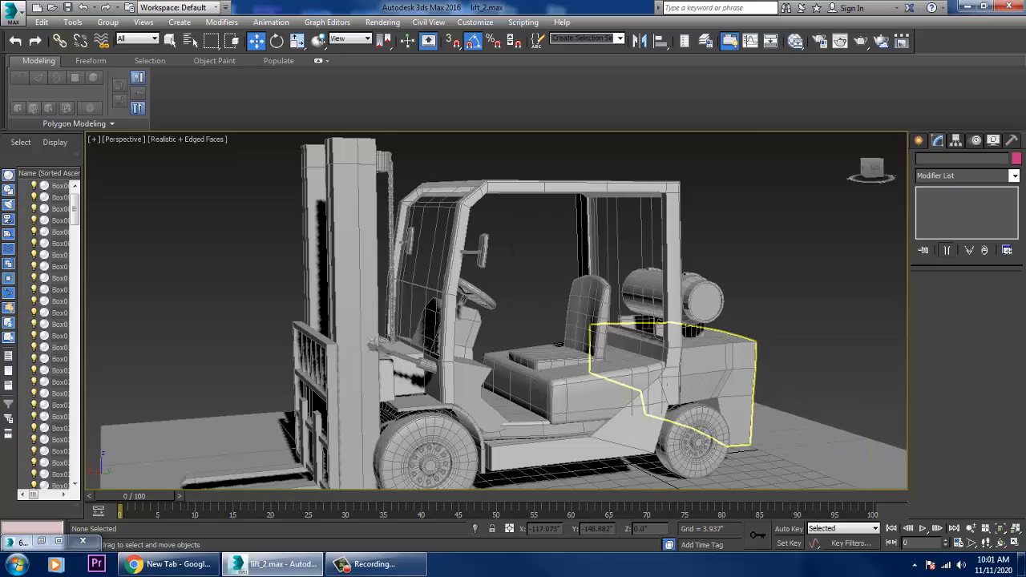
pyautogui.keyDown('alt'); pyautogui.moveTo(673, 376); pyautogui.dragTo(685, 375, button='middle'); pyautogui.keyUp('alt')
pyautogui.scroll(-3, 739, 304)
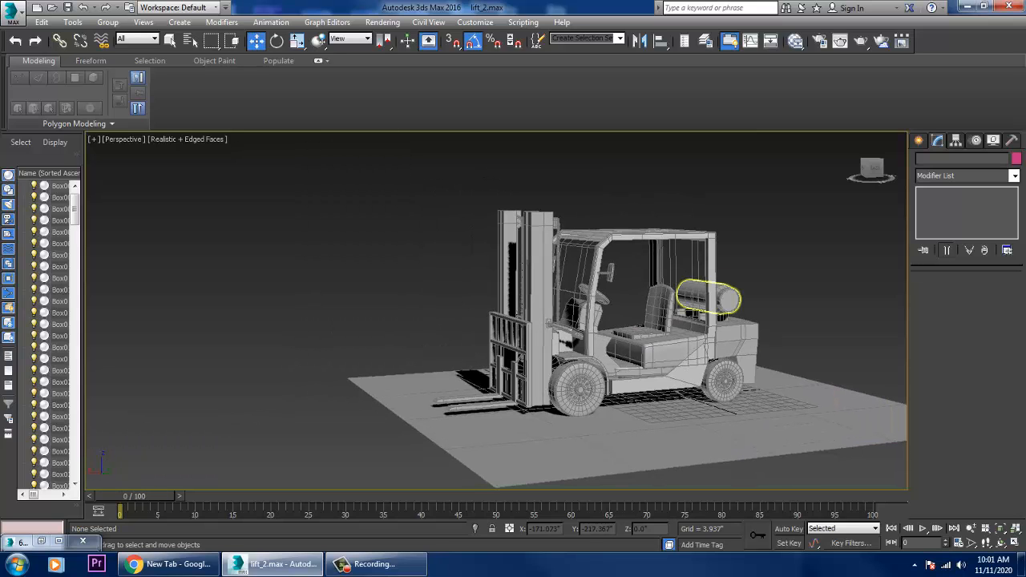